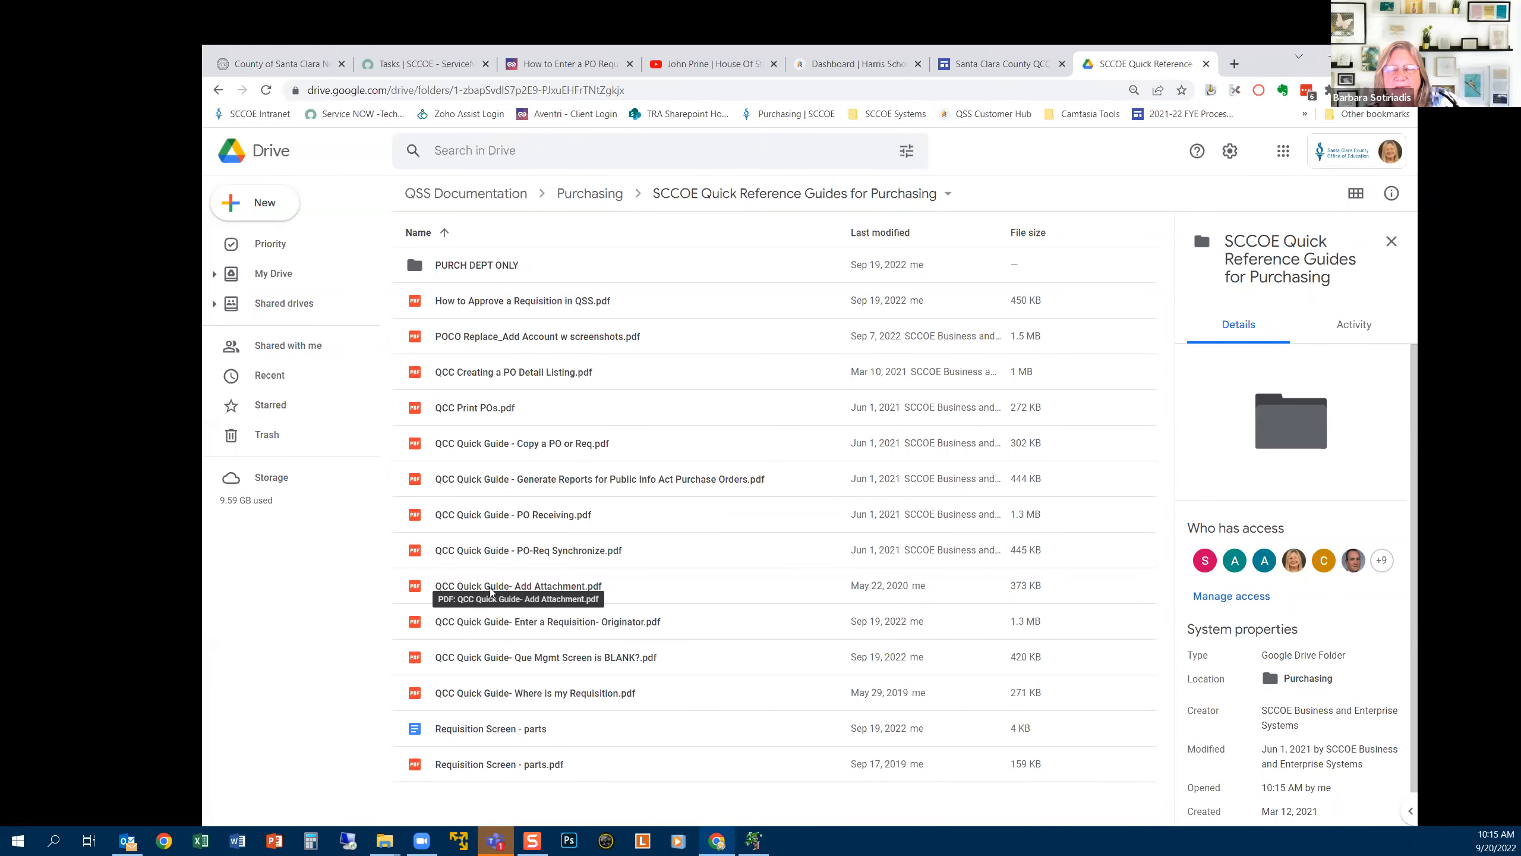
Open Requisition Screen - parts.pdf from the SCCOE Quick Reference Guides for Purchasing folder
{"action": "left_click", "coordinate": [455, 768]}
{"action": "double_click", "coordinate": [456, 768]}
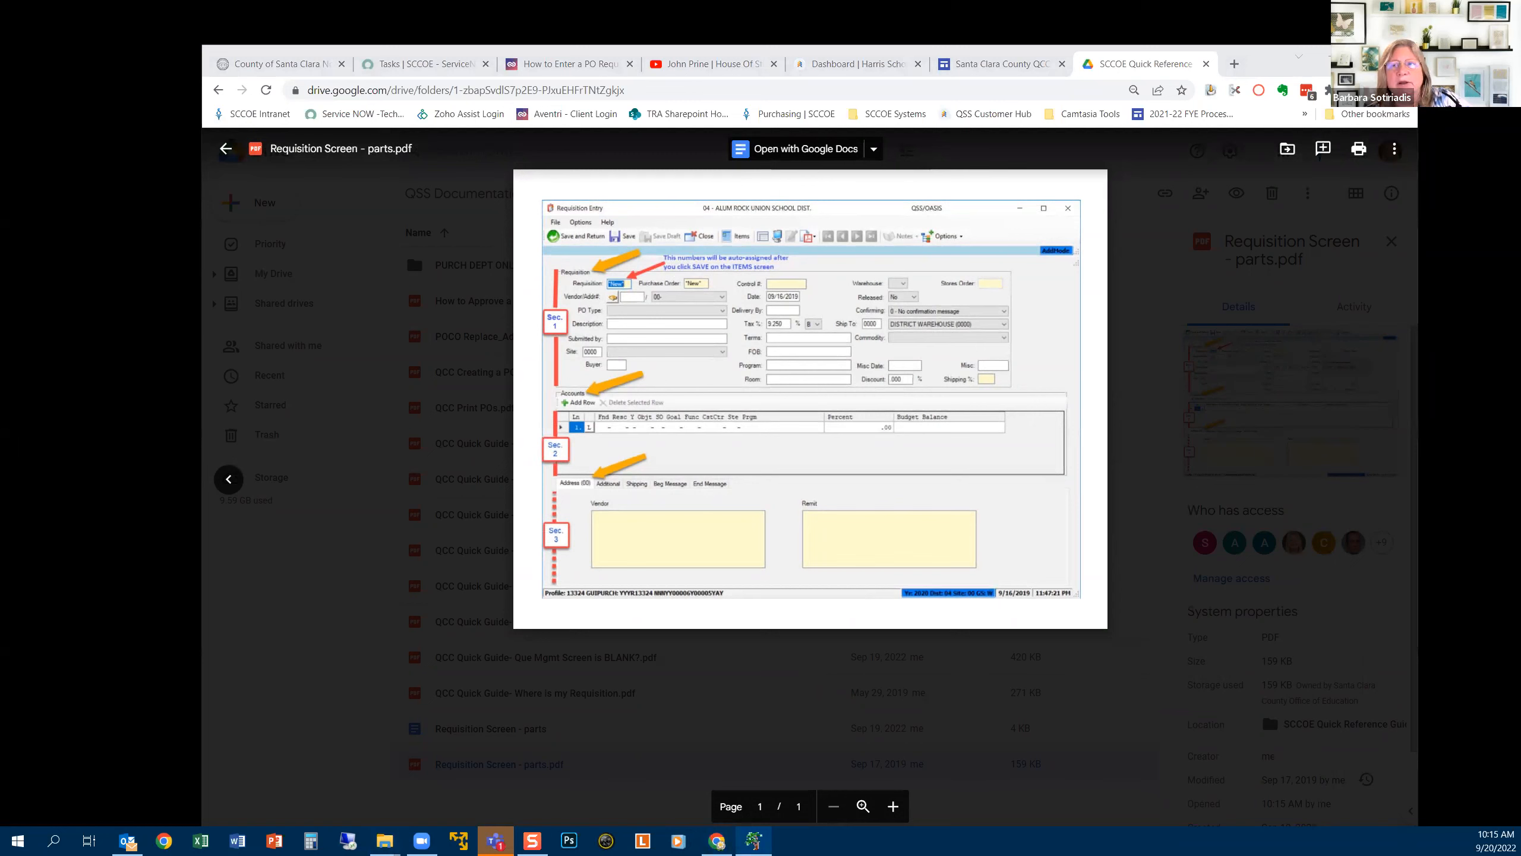
Switch to QSS ControlCenter and add the Purchase Orders / Requisitions module under AP / Purchasing to Favorites
{"action": "key", "text": "alt+Tab"}
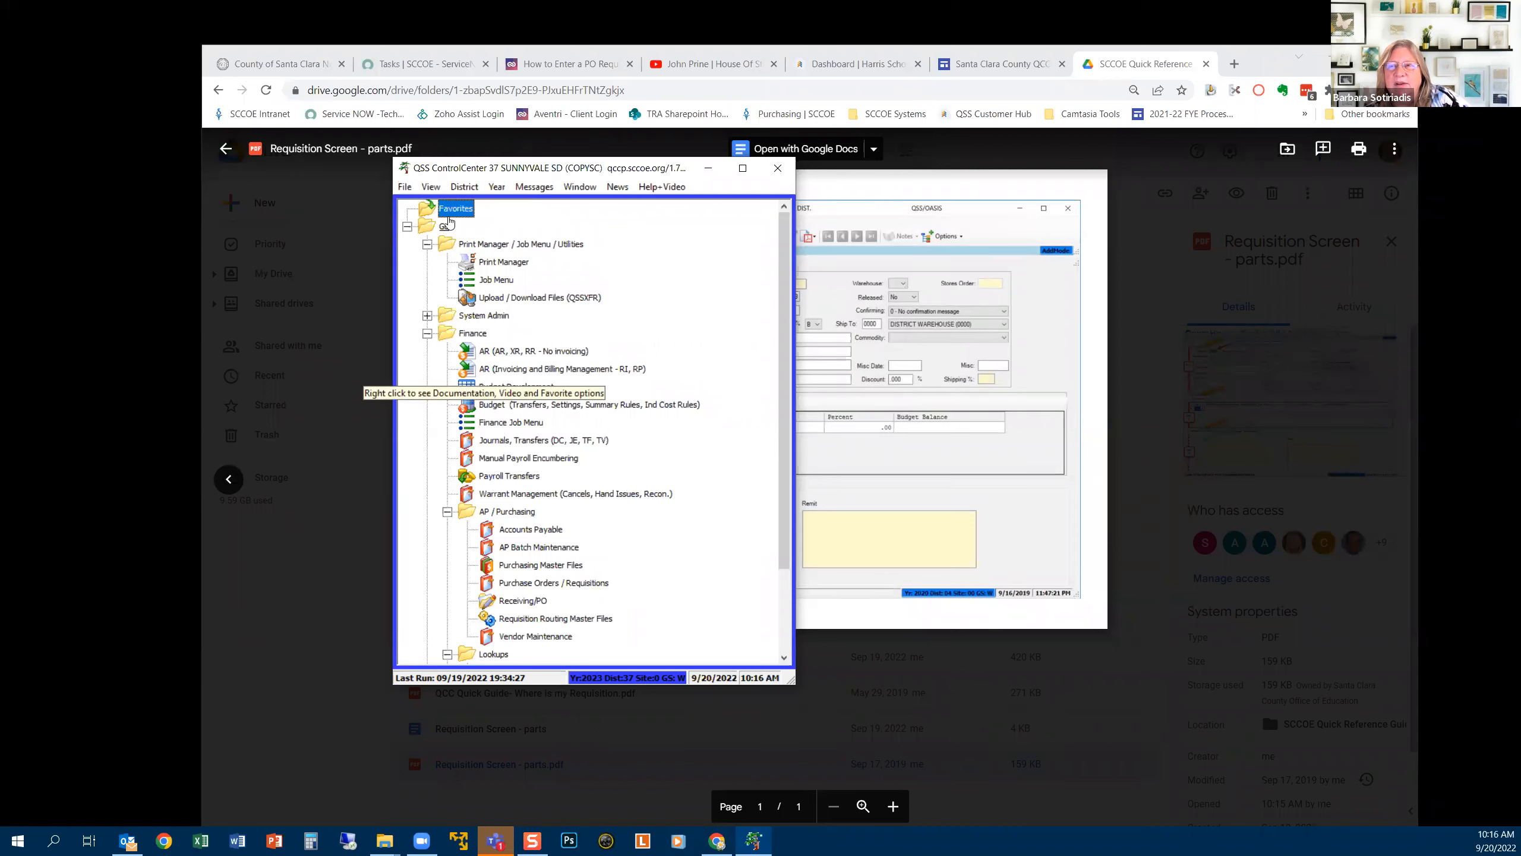
{"action": "left_click_drag", "start_coordinate": [784, 324], "coordinate": [791, 445]}
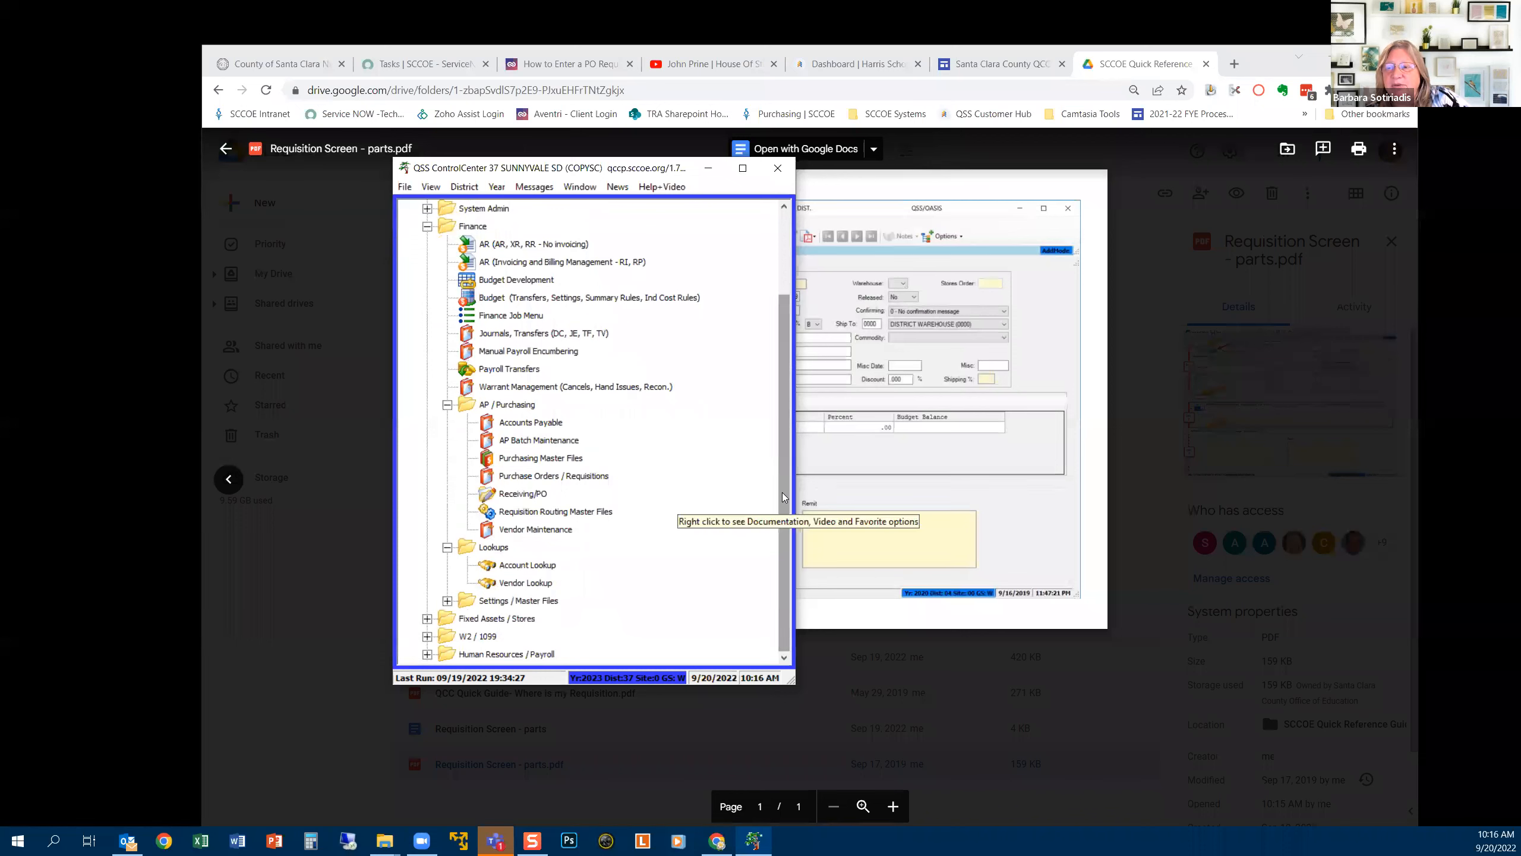
{"action": "left_click_drag", "start_coordinate": [784, 496], "coordinate": [781, 442]}
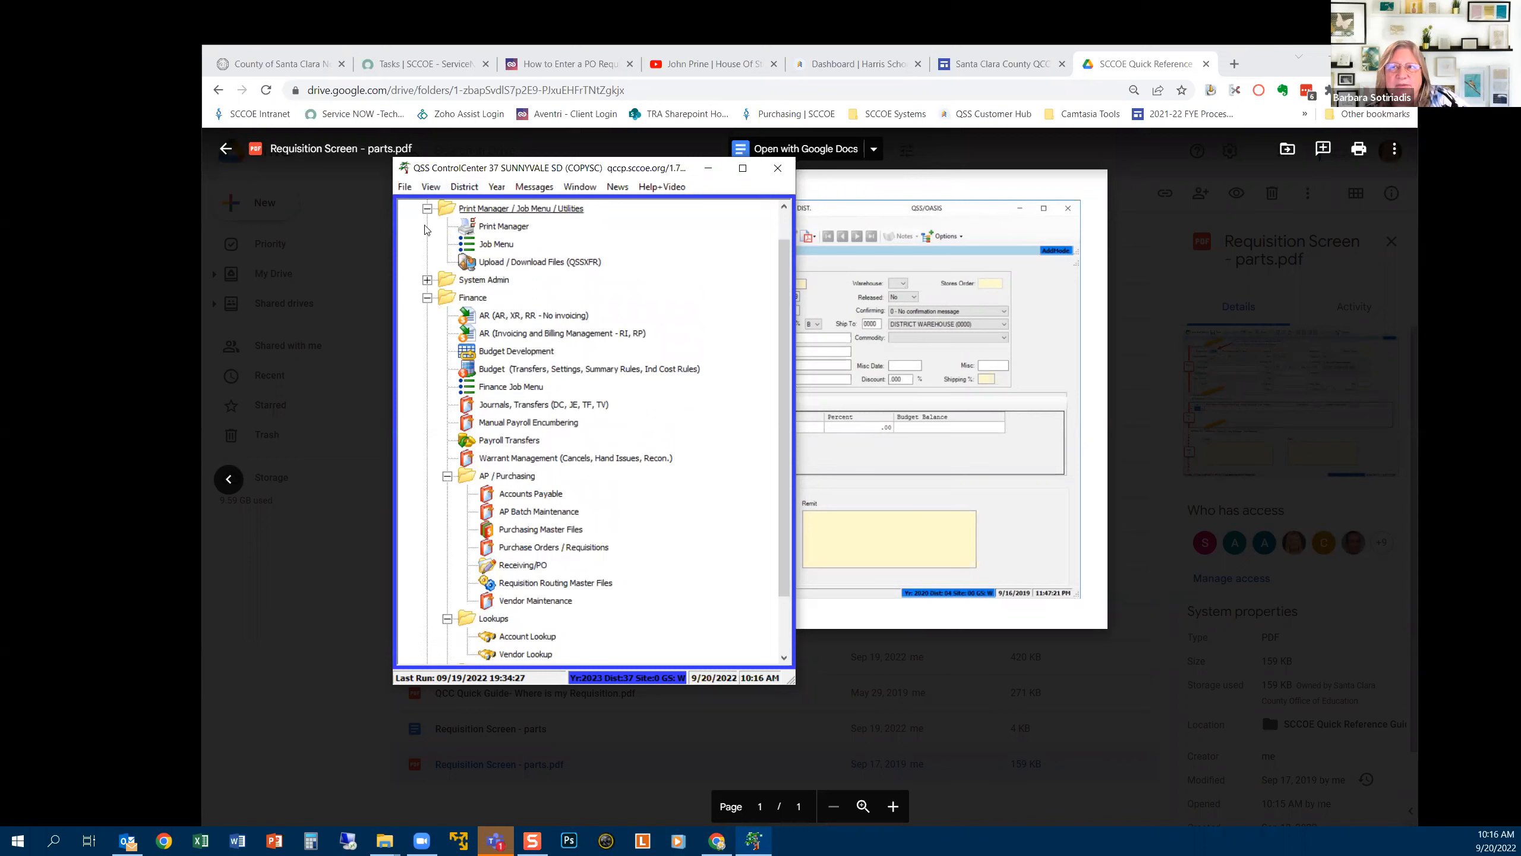
{"action": "scroll", "coordinate": [750, 359], "scroll_direction": "up", "scroll_amount": 1}
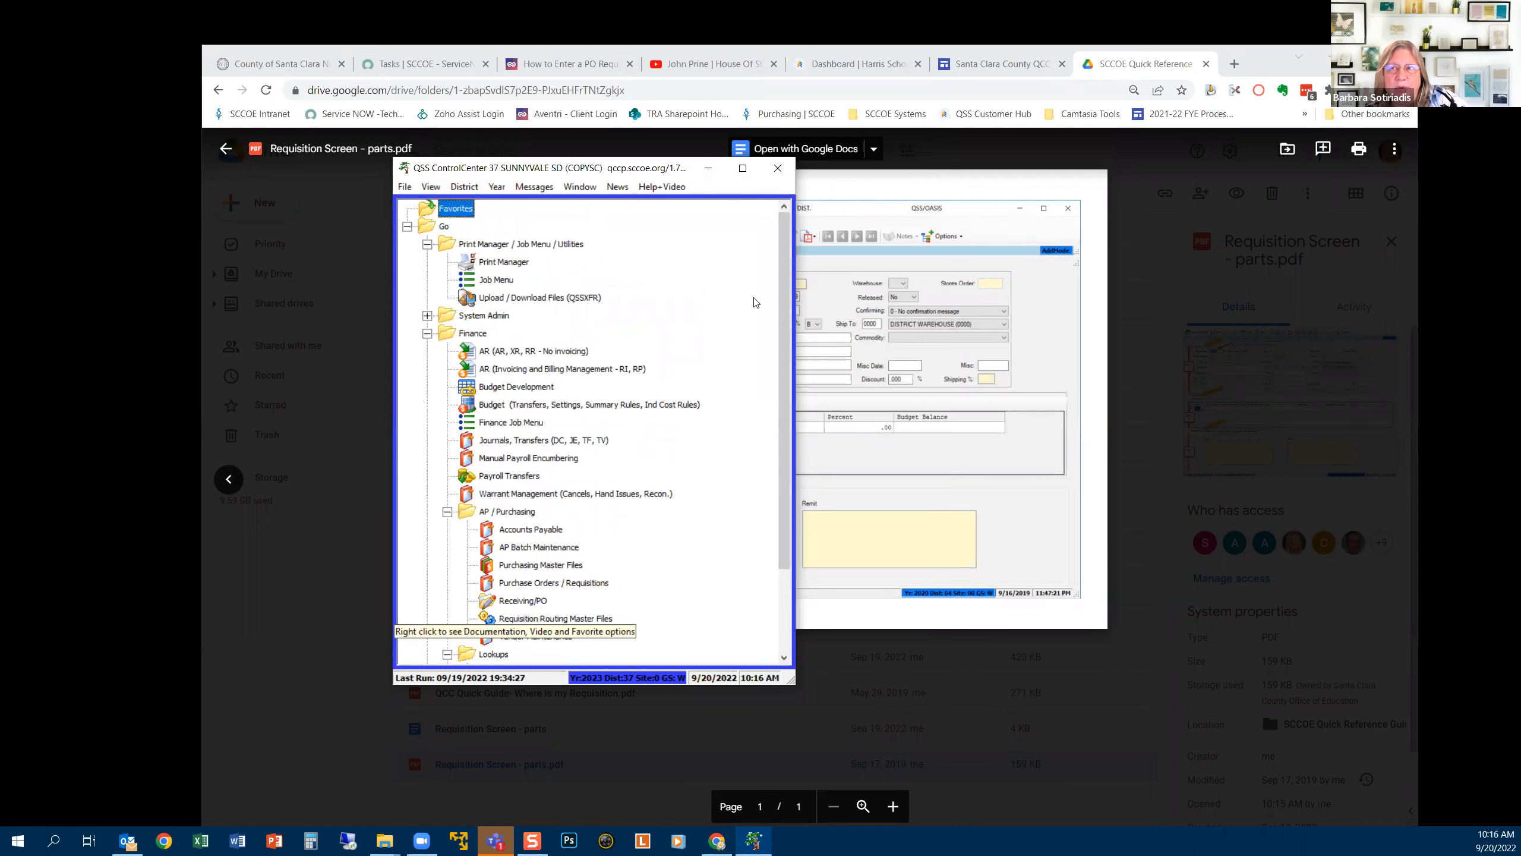
{"action": "mouse_move", "coordinate": [787, 266]}
{"action": "left_mouse_down"}
{"action": "mouse_move", "coordinate": [784, 375]}
{"action": "mouse_move", "coordinate": [777, 289]}
{"action": "left_mouse_up"}
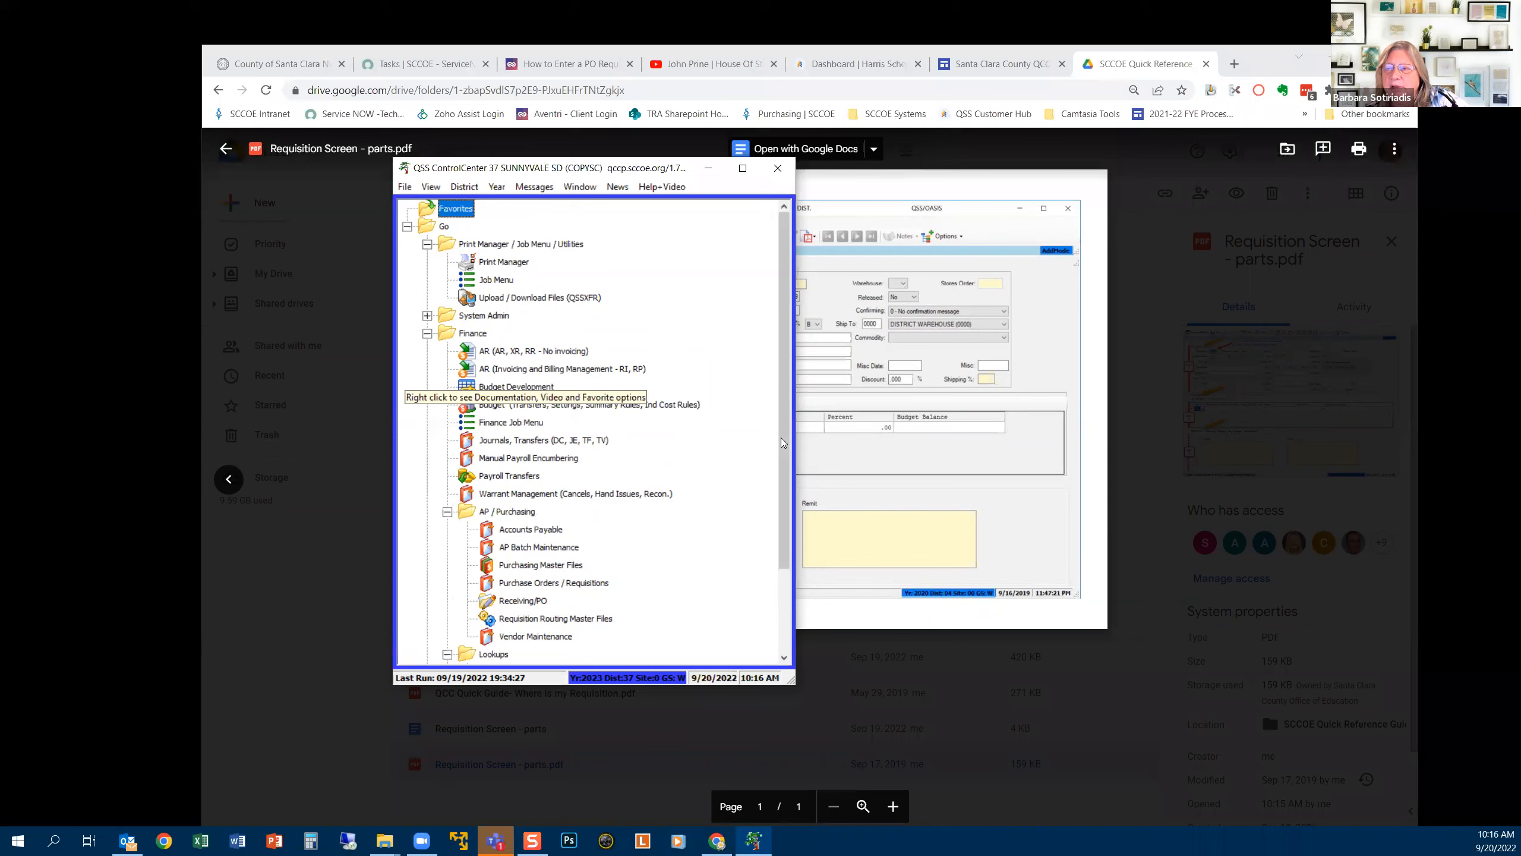
{"action": "scroll", "coordinate": [582, 338], "scroll_direction": "down", "scroll_amount": 1}
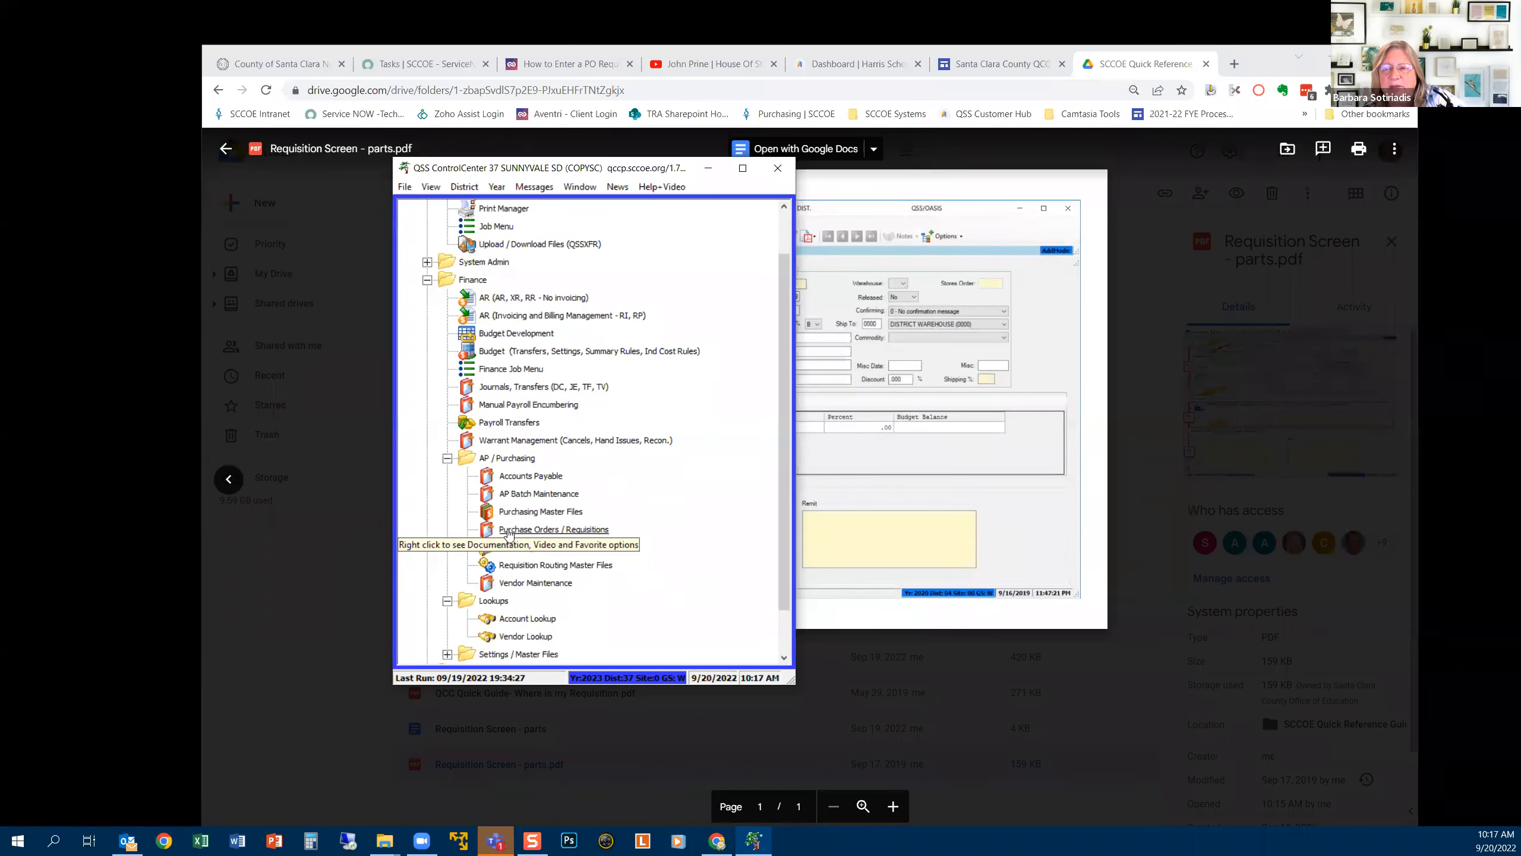
{"action": "double_click", "coordinate": [549, 529]}
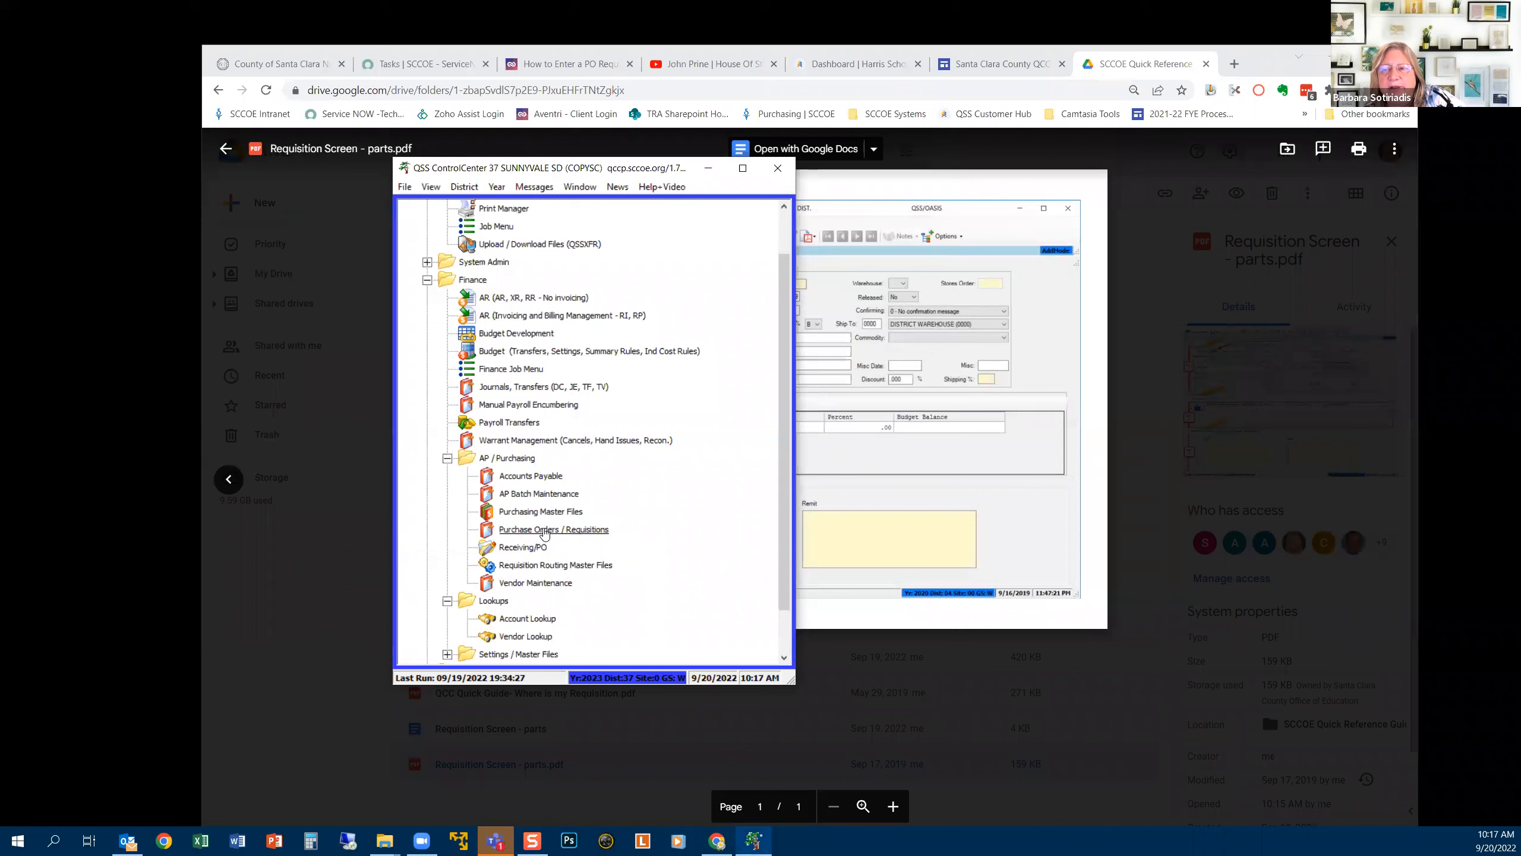
{"action": "right_click", "coordinate": [545, 531]}
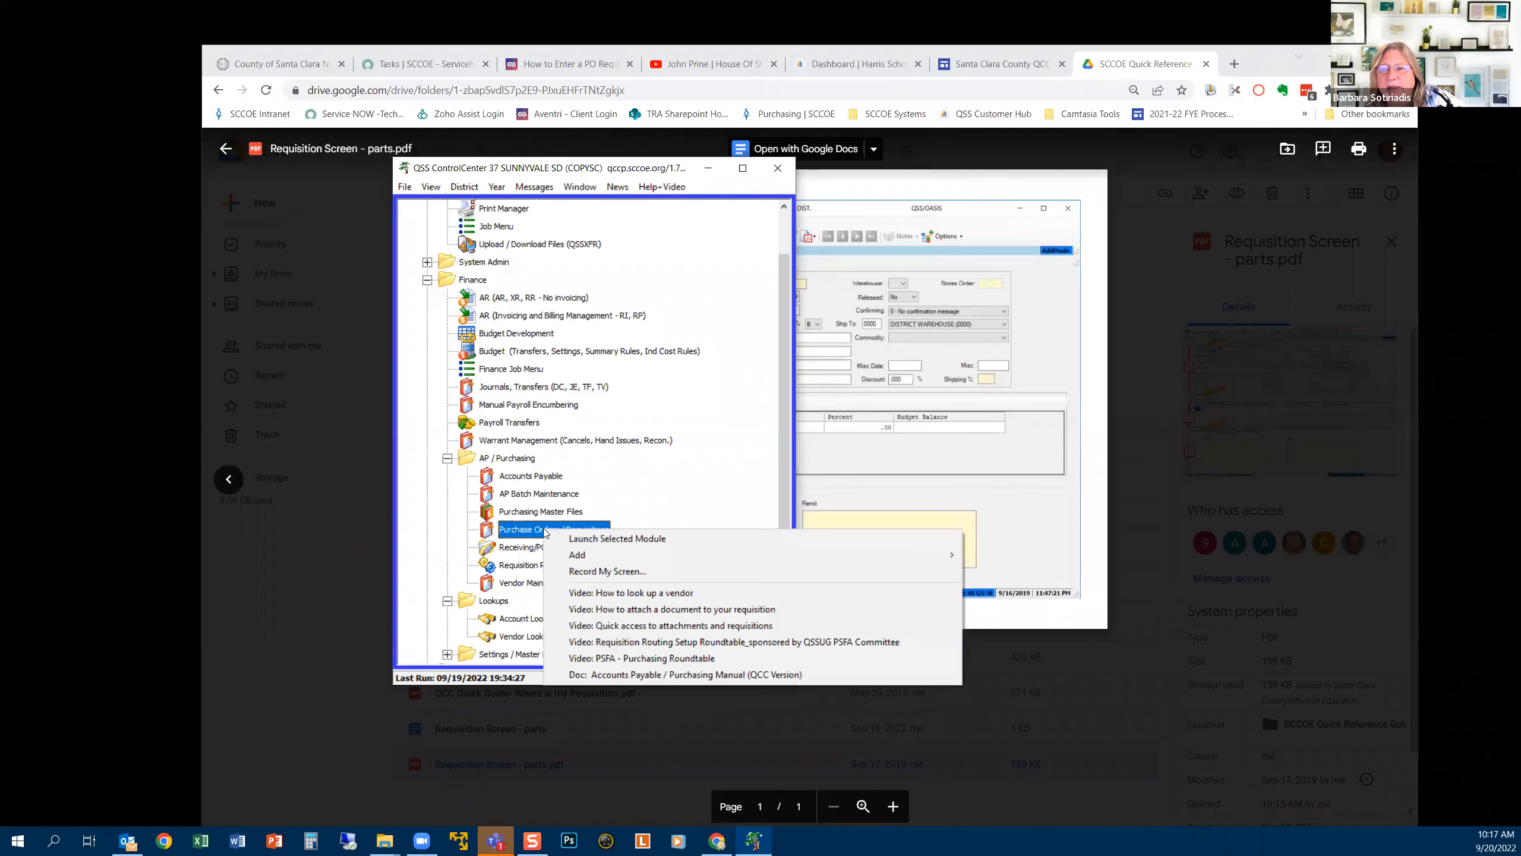
{"action": "mouse_move", "coordinate": [578, 556]}
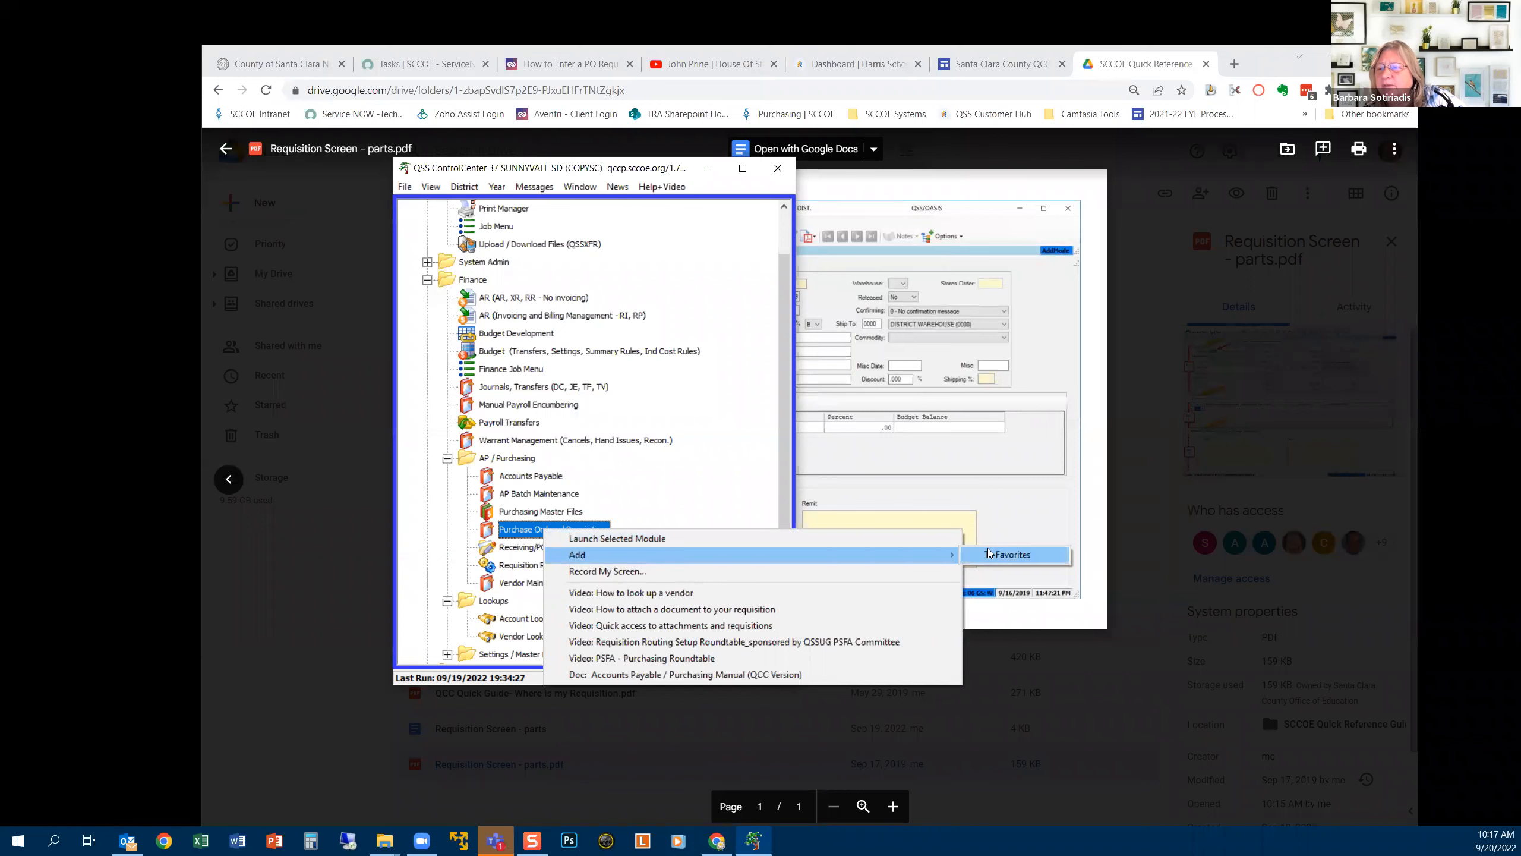
{"action": "left_click", "coordinate": [1012, 555]}
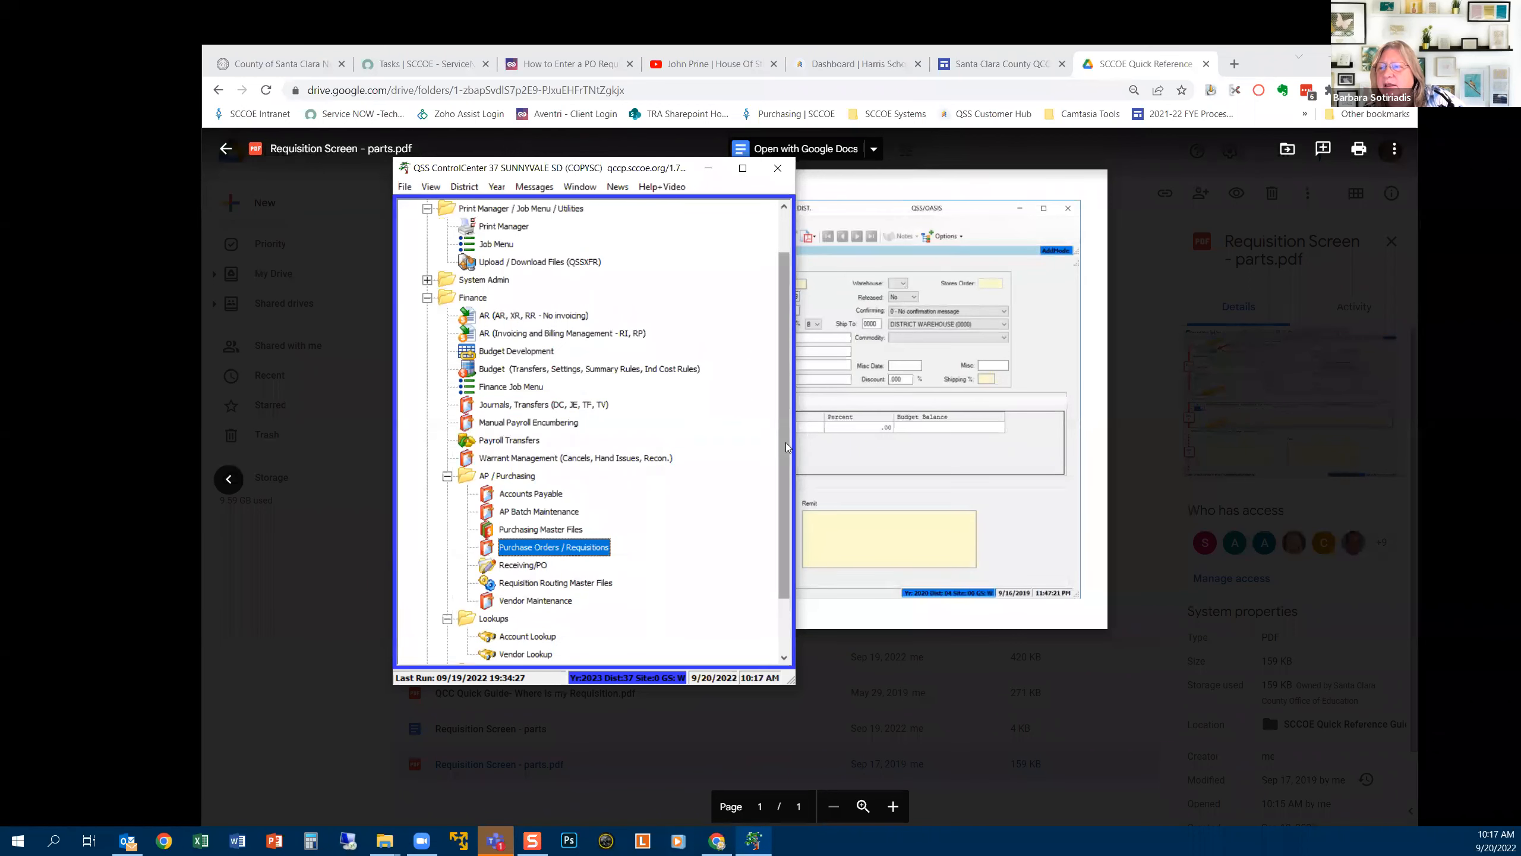
Collapse and re-expand the Go folder below Favorites, and launch the Purchase Orders / Requisitions module
{"action": "left_click_drag", "start_coordinate": [786, 442], "coordinate": [784, 386]}
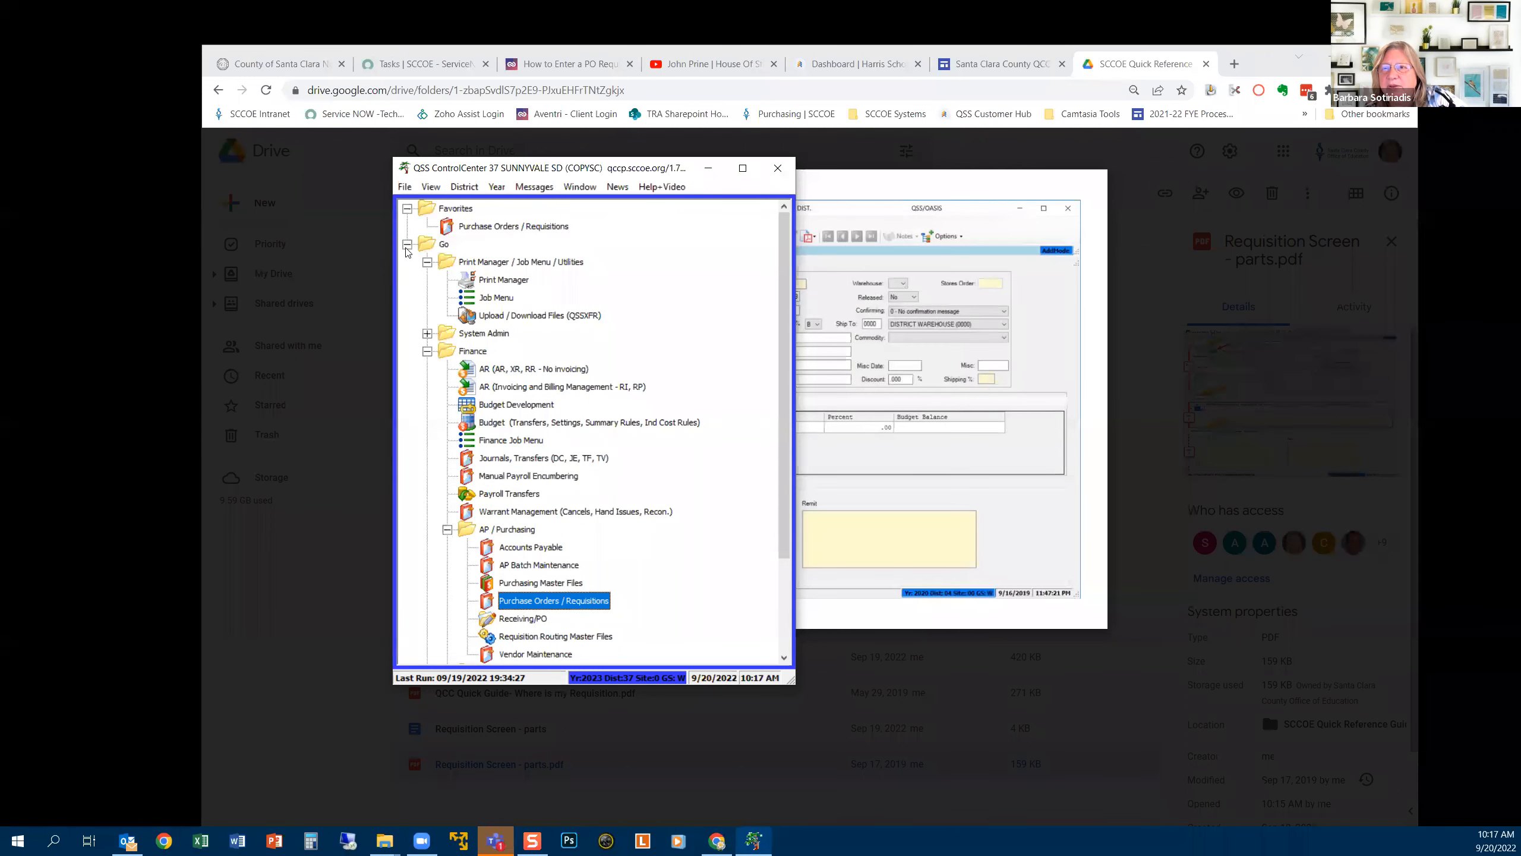
{"action": "left_click", "coordinate": [407, 244]}
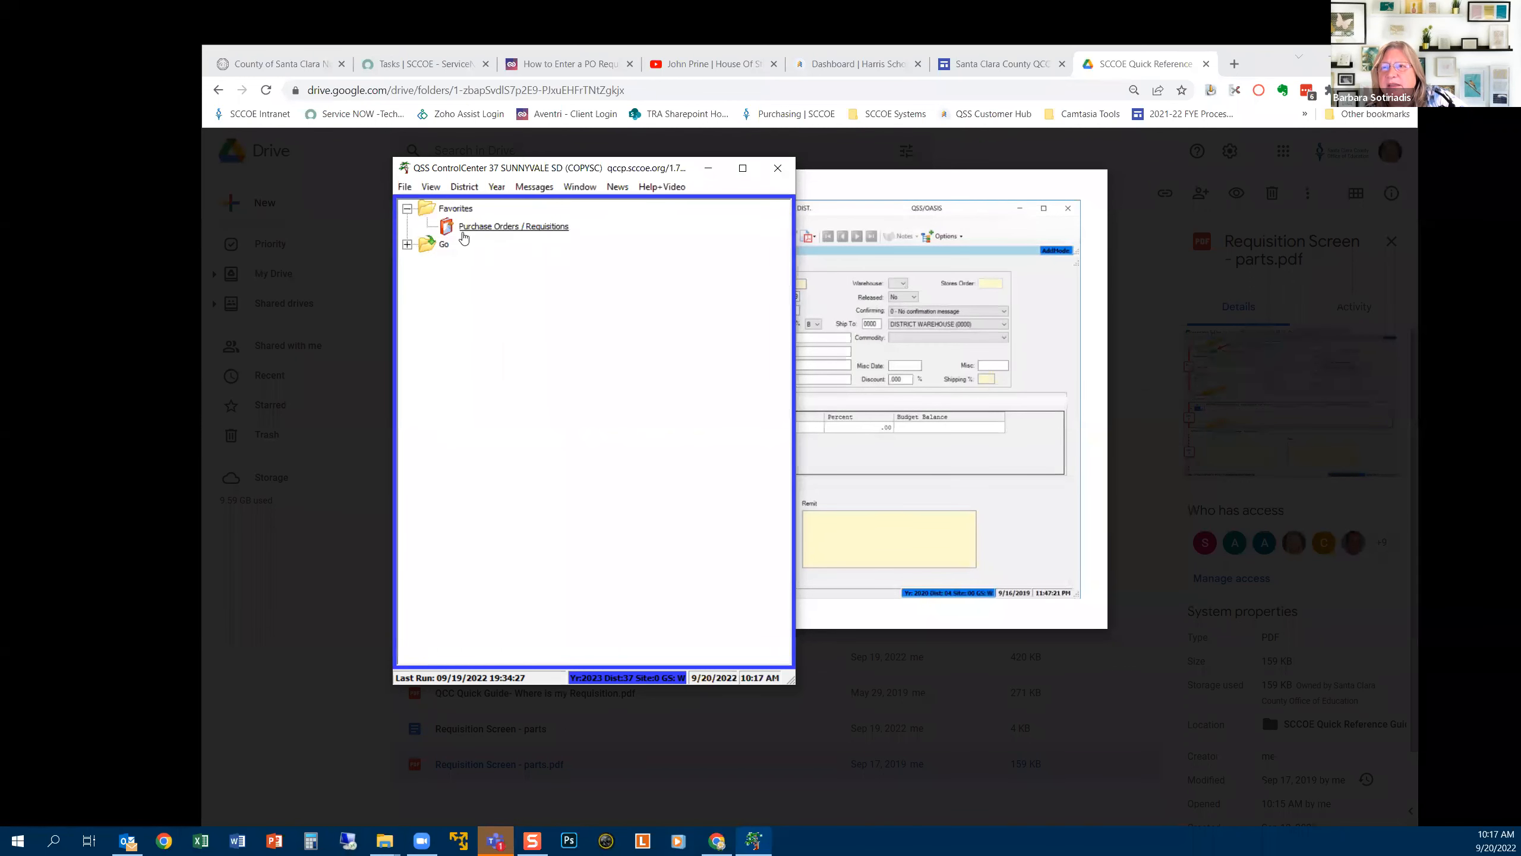
{"action": "left_click", "coordinate": [407, 244]}
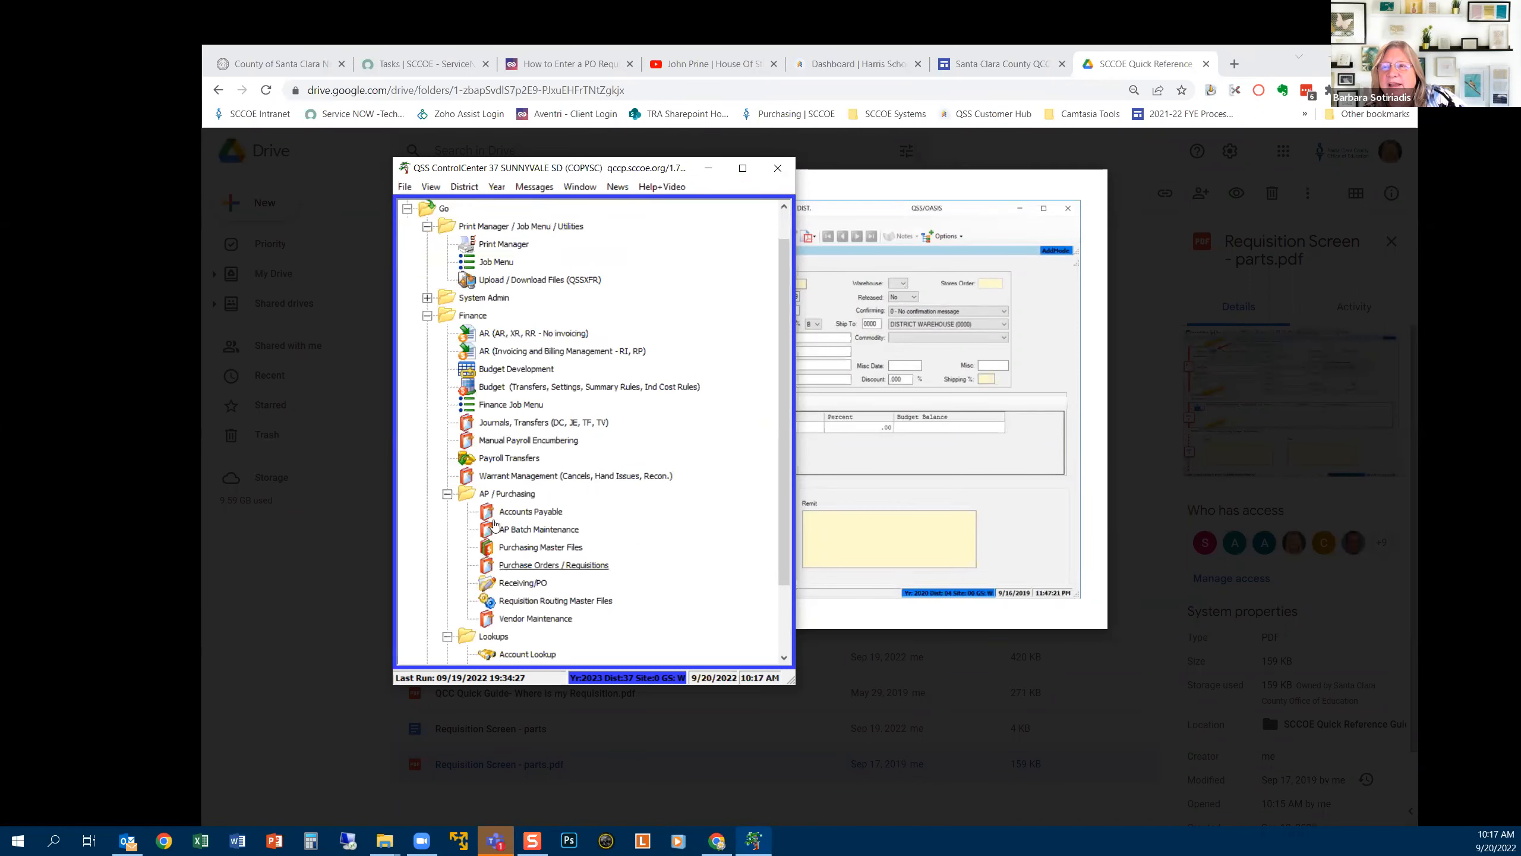
{"action": "scroll", "coordinate": [486, 327], "scroll_direction": "up", "scroll_amount": 1}
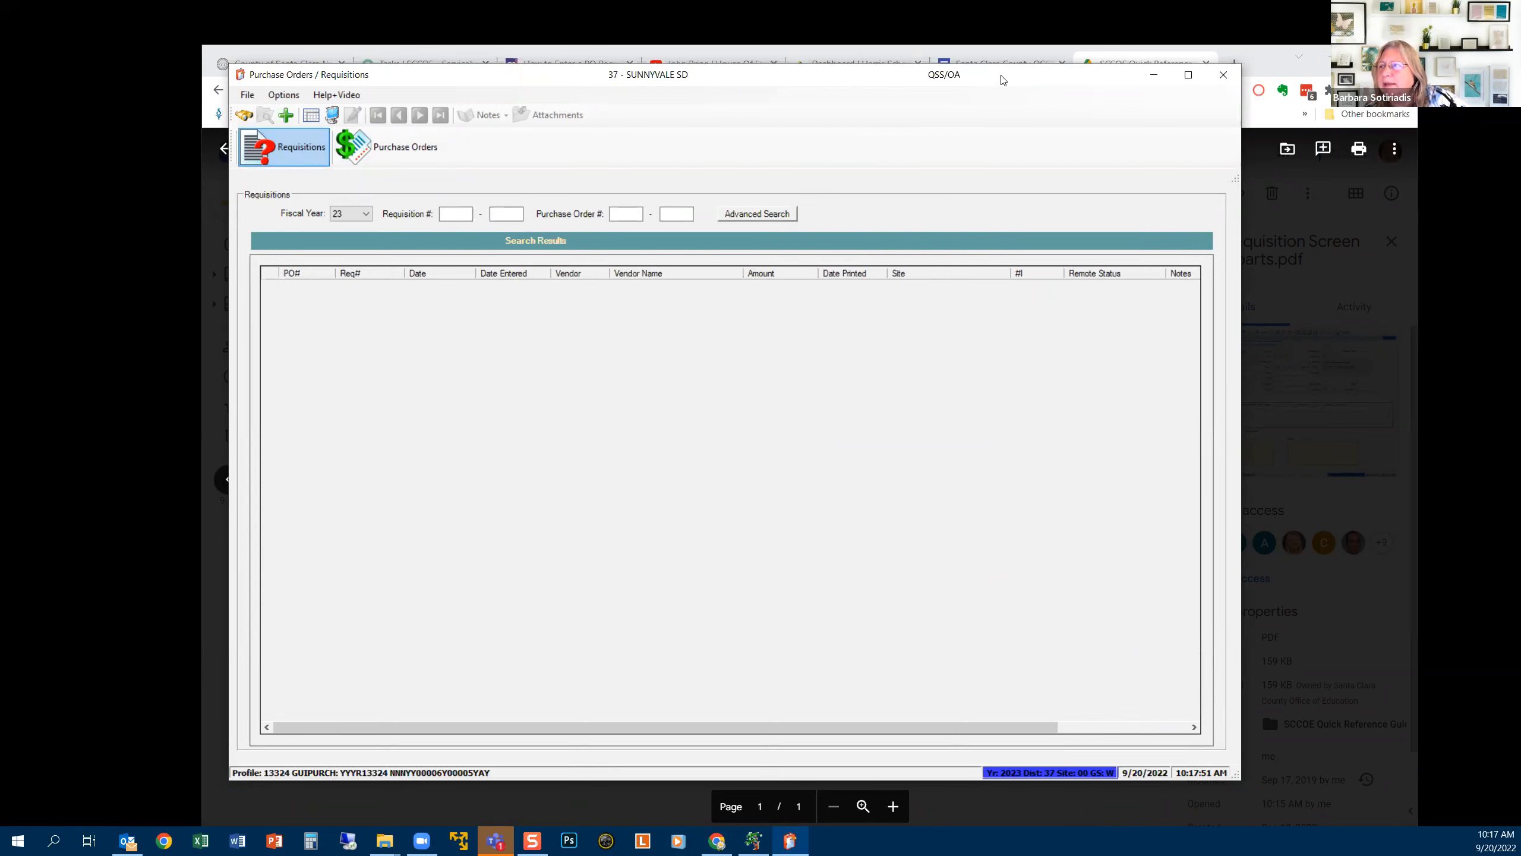
Minimize the Purchase Orders / Requisitions window and bring the Requisition Screen - parts.pdf preview in the browser to the front
{"action": "left_click", "coordinate": [1153, 75]}
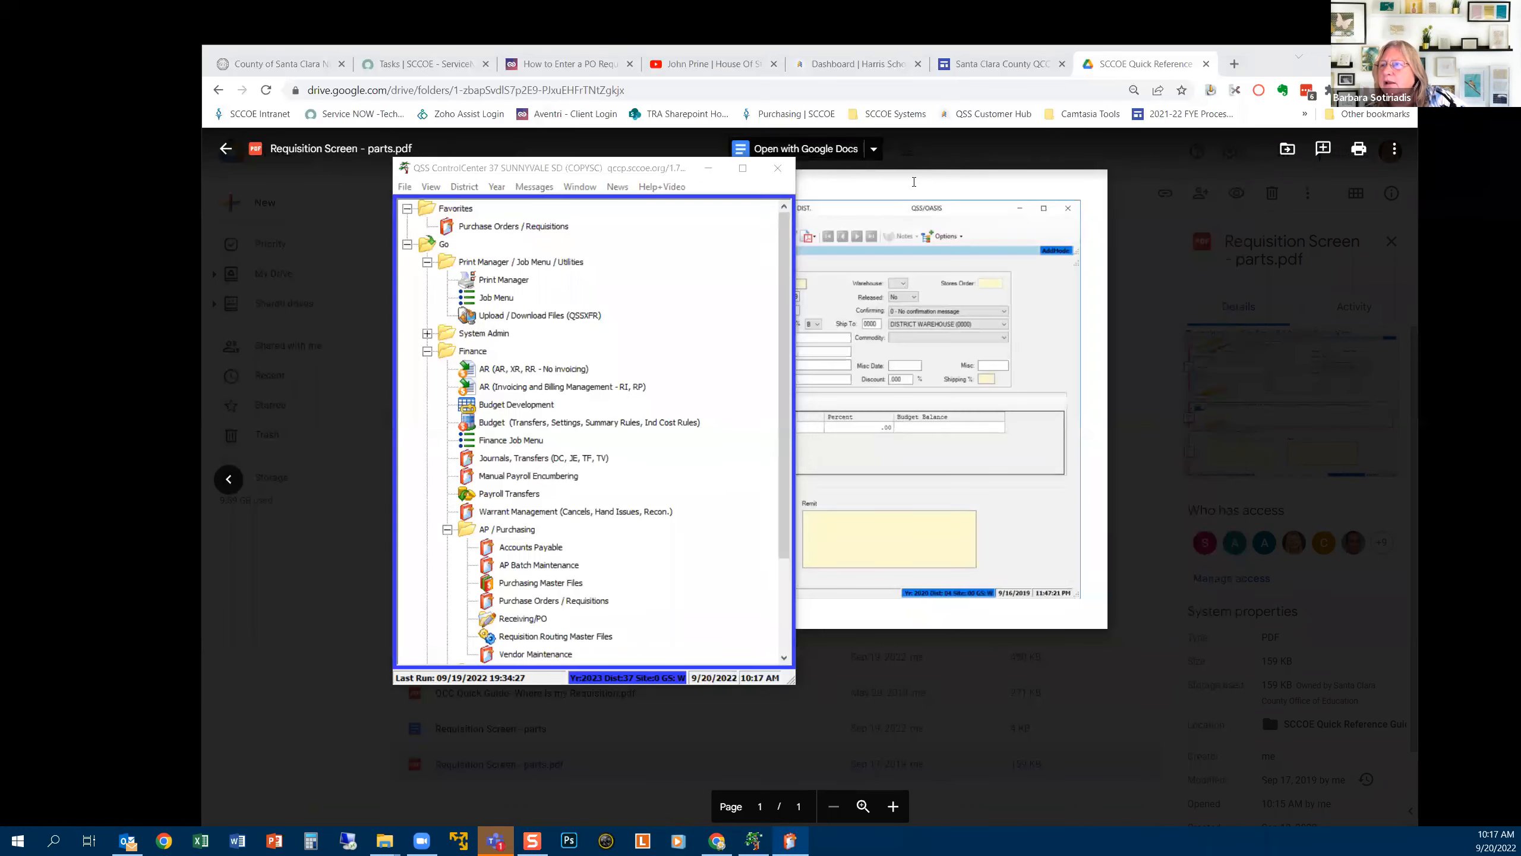
{"action": "left_click", "coordinate": [903, 186]}
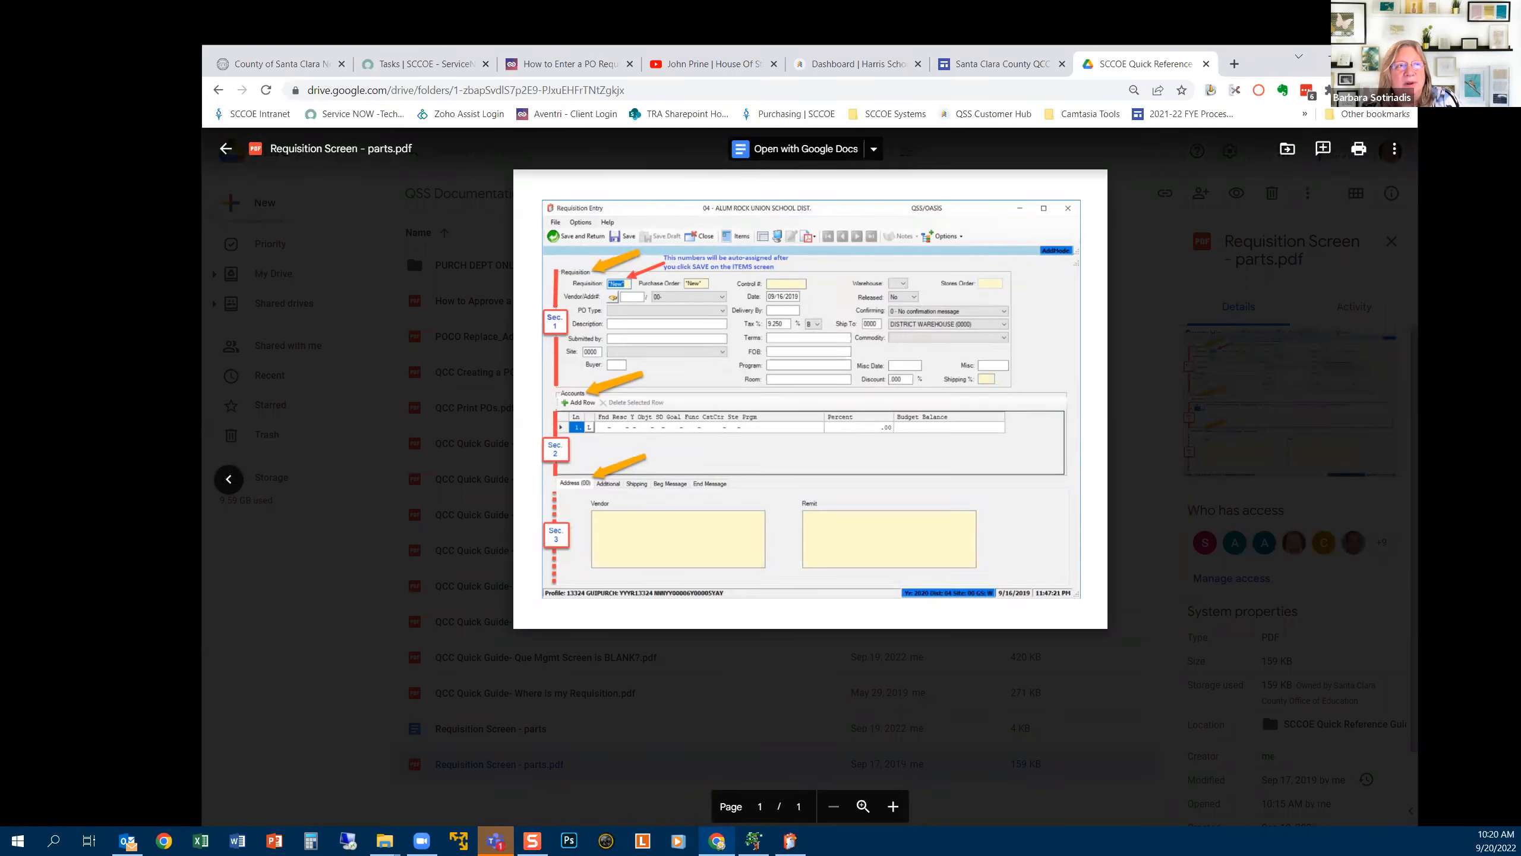
Return to the Purchase Orders / Requisitions window, start a new requisition, and reposition the Requisition Entry window
{"action": "key", "text": "alt+Tab"}
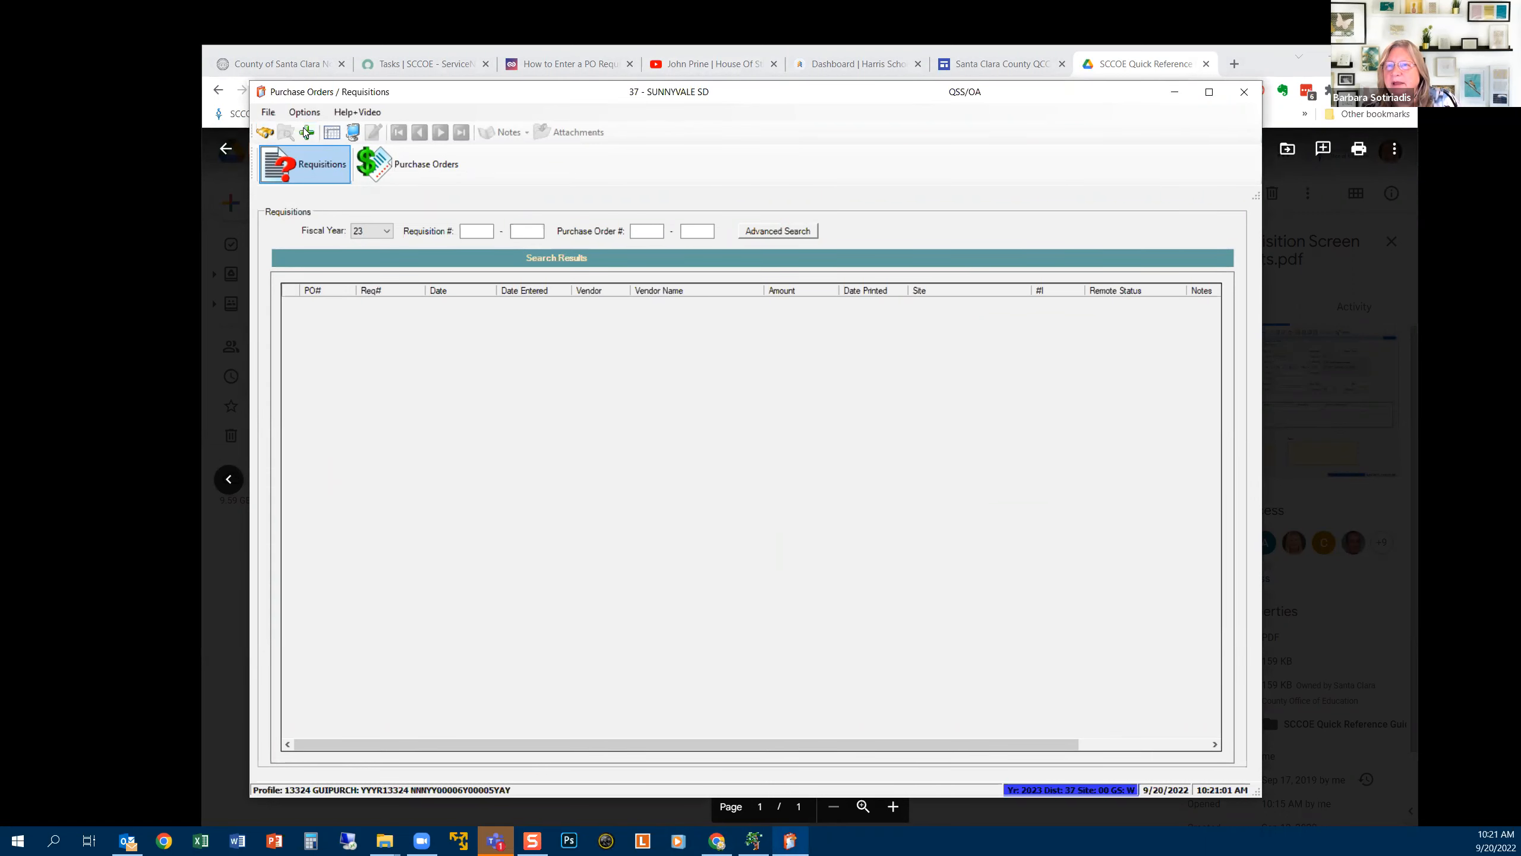
{"action": "left_click", "coordinate": [306, 133]}
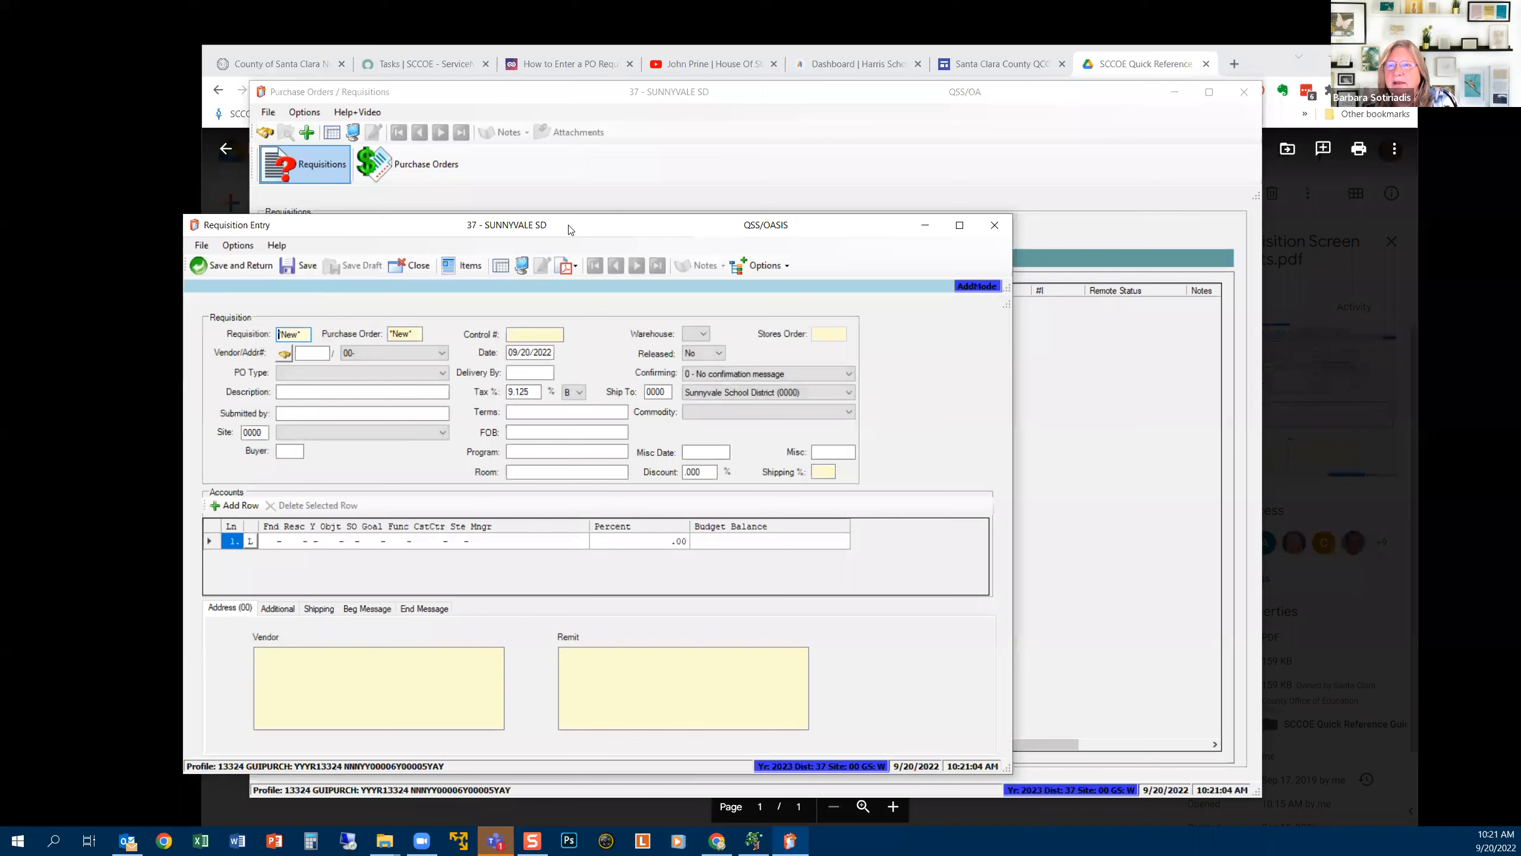
{"action": "left_click_drag", "start_coordinate": [569, 230], "coordinate": [736, 95]}
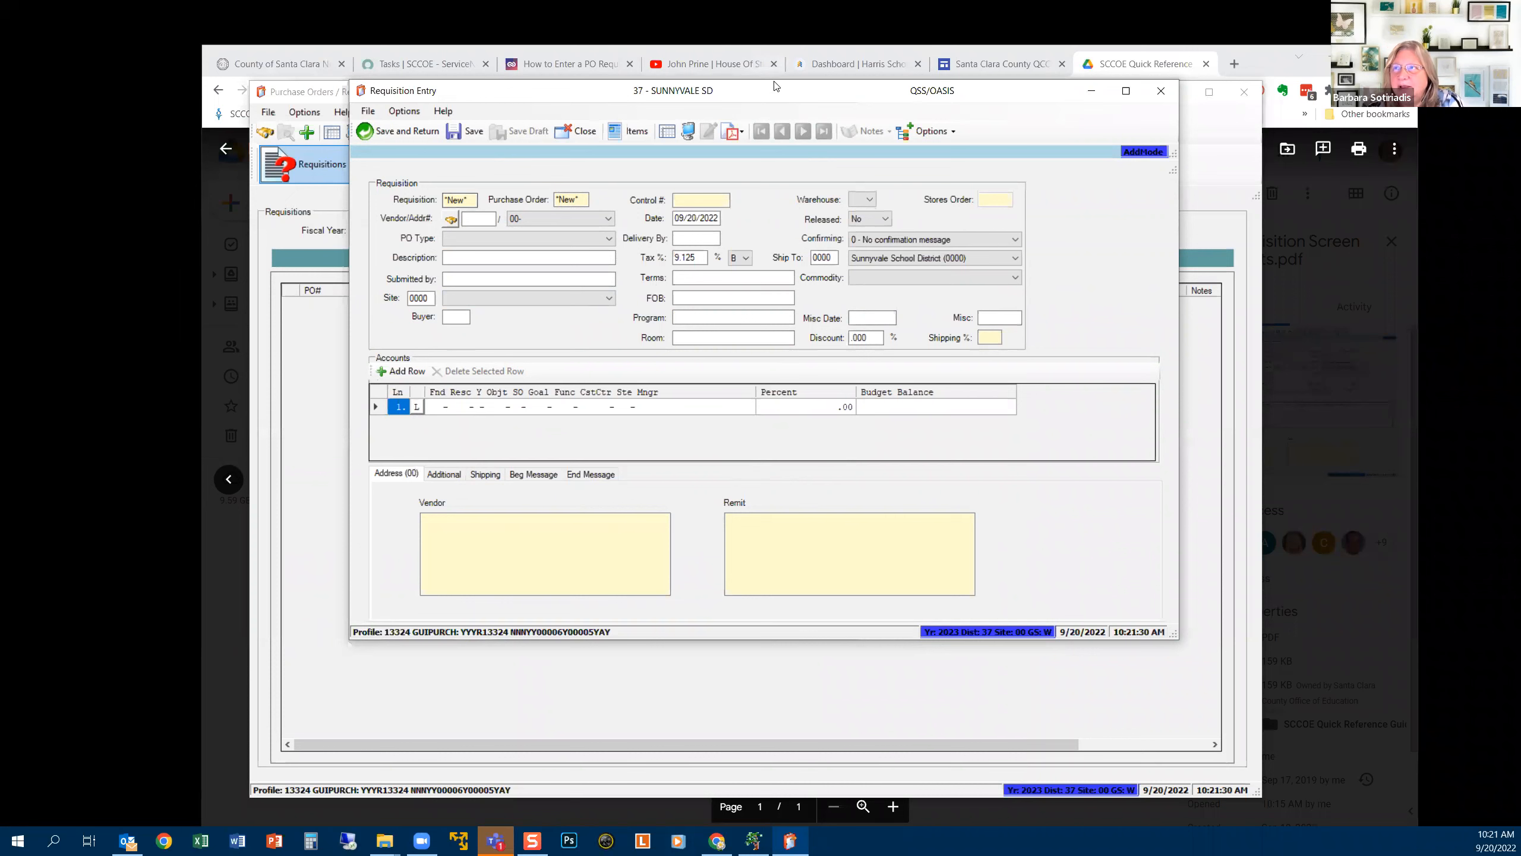
{"action": "left_click_drag", "start_coordinate": [788, 92], "coordinate": [736, 65]}
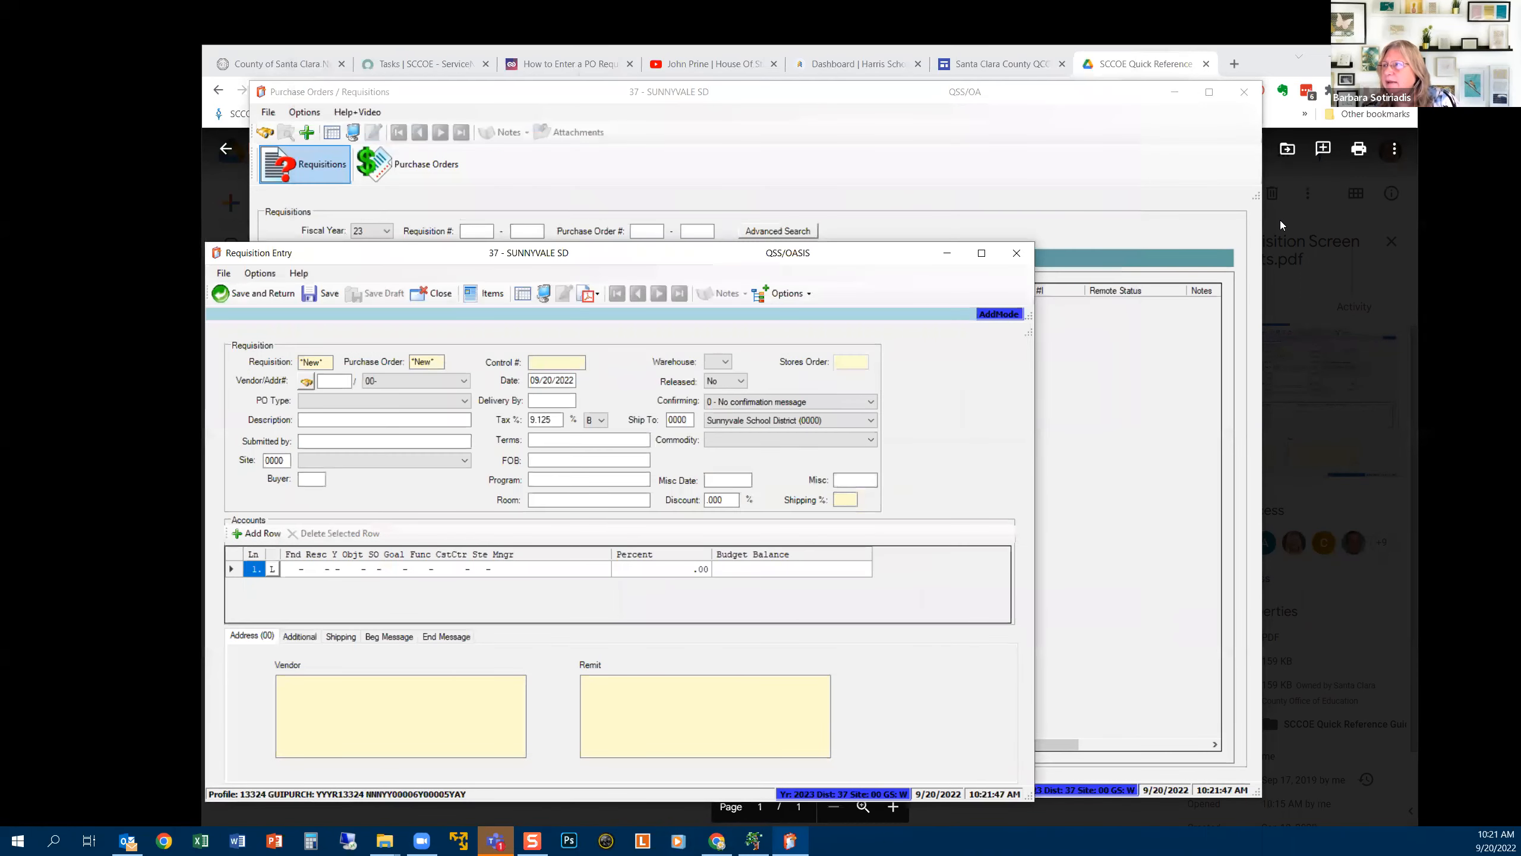
Clear the browser from behind the requisition windows and move the Requisition Entry window
{"action": "left_click", "coordinate": [1280, 220]}
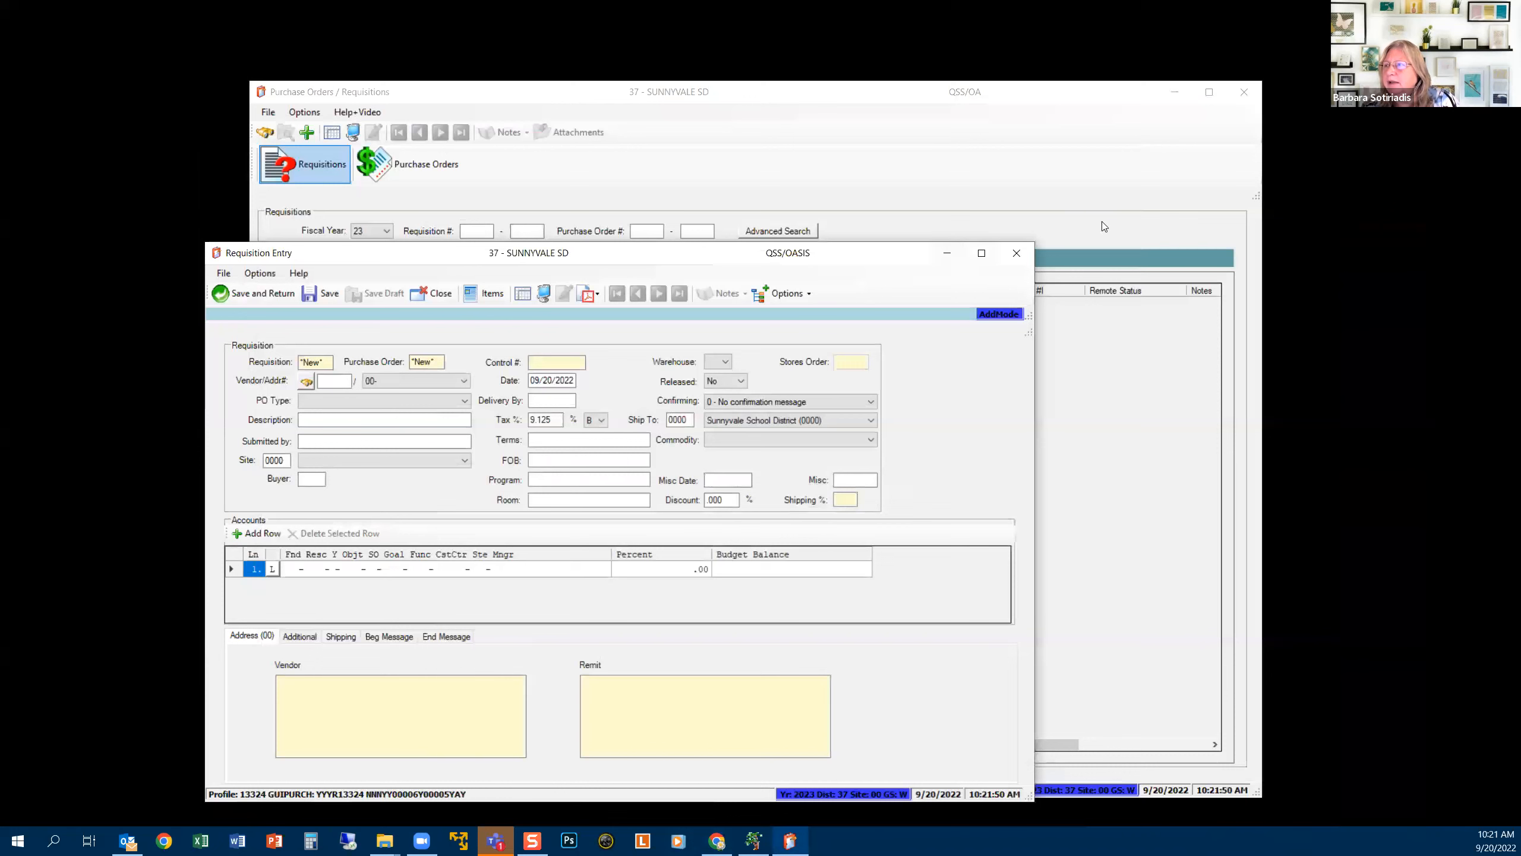
{"action": "left_click", "coordinate": [1165, 127]}
{"action": "left_click", "coordinate": [1112, 105]}
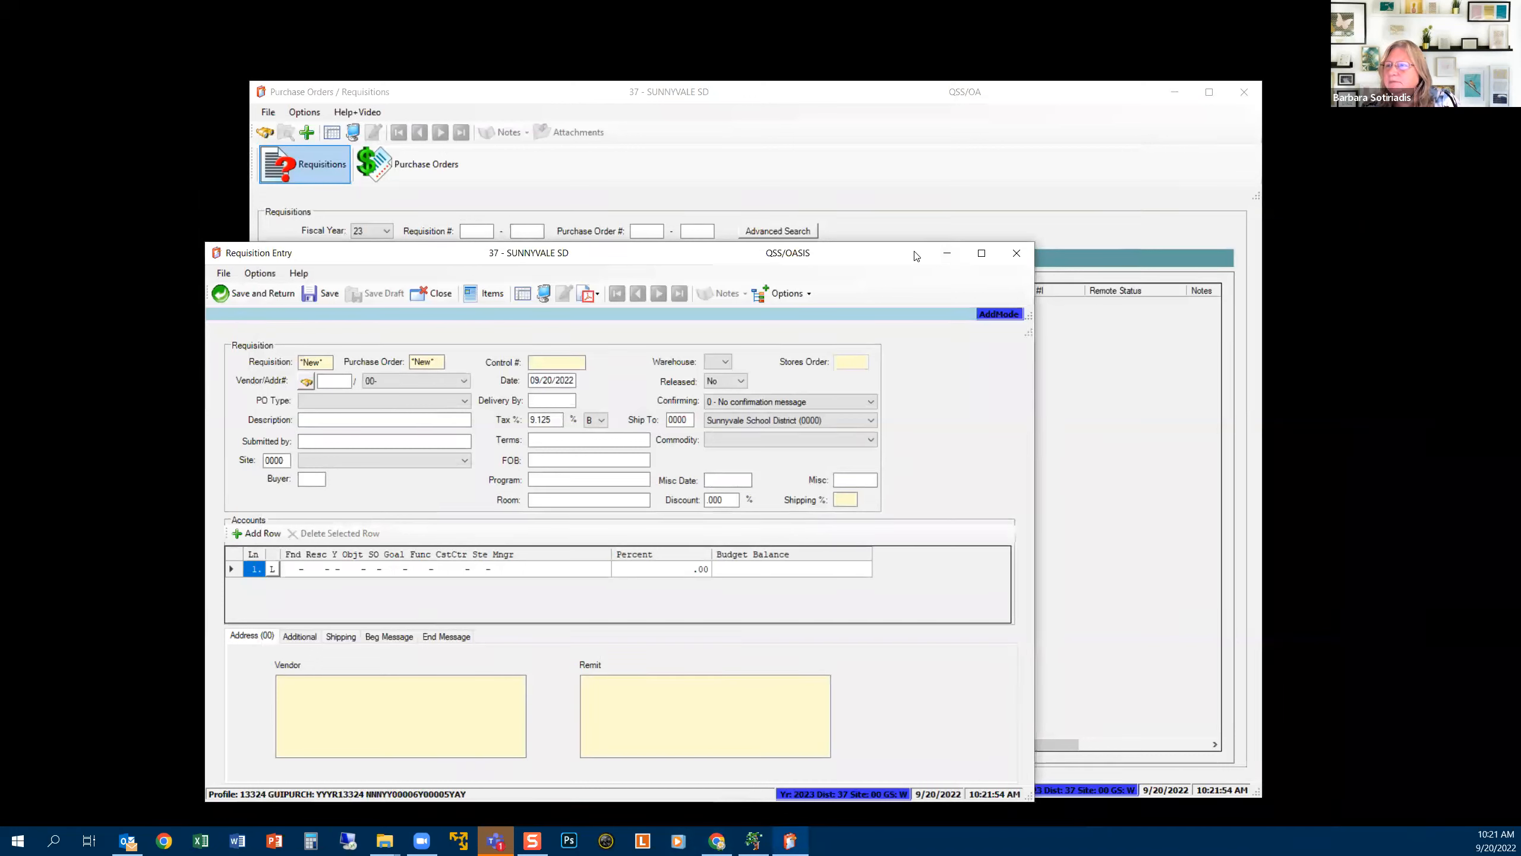
{"action": "left_click_drag", "start_coordinate": [908, 255], "coordinate": [689, 143]}
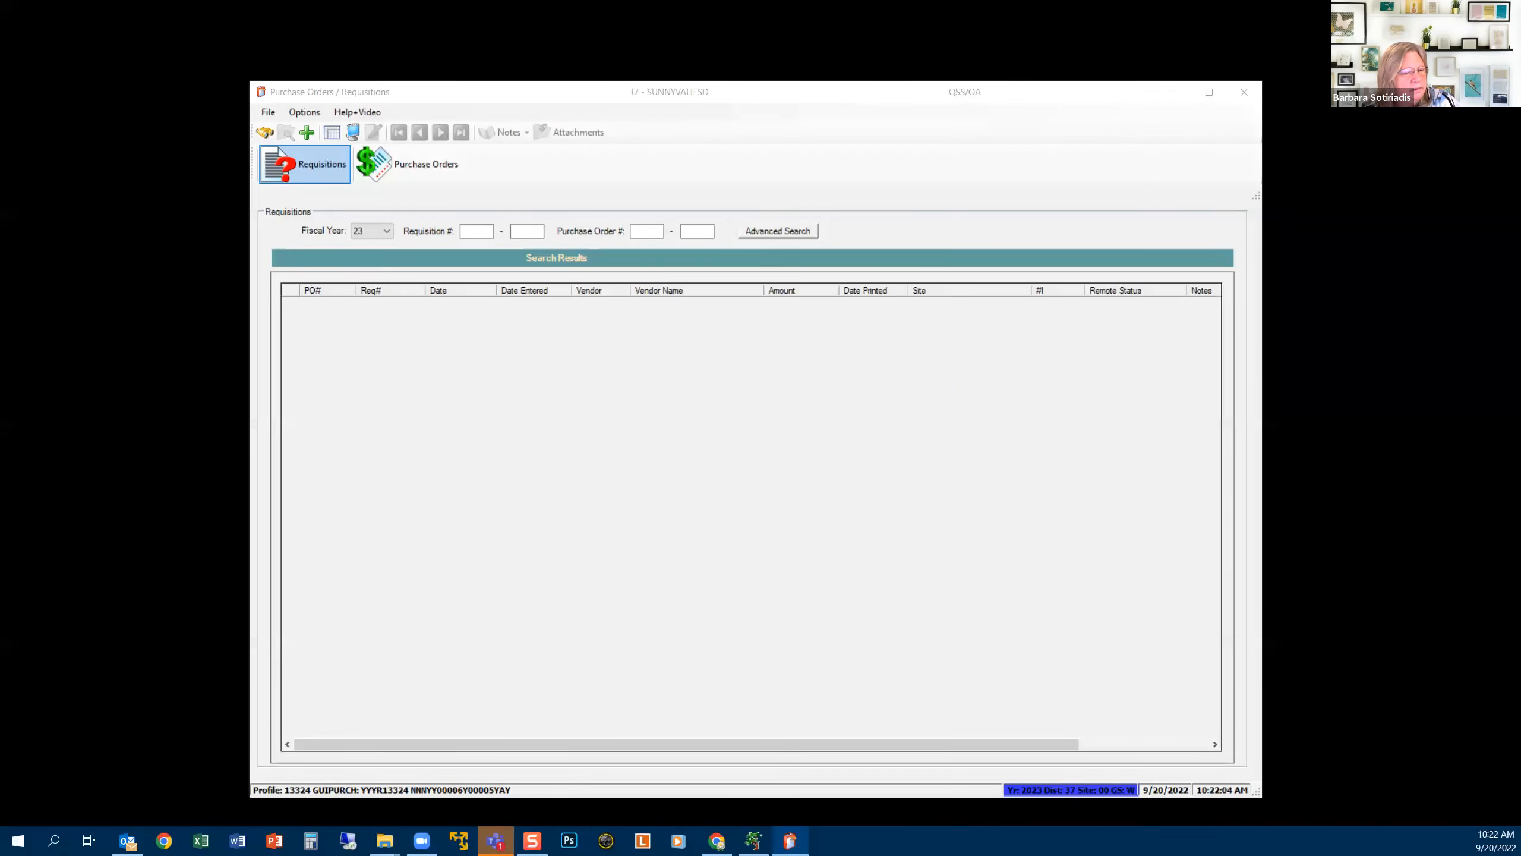
Bring the browser showing the SCCOE Quick Reference Guides for Purchasing folder to the front and reposition its window
{"action": "left_click", "coordinate": [716, 841]}
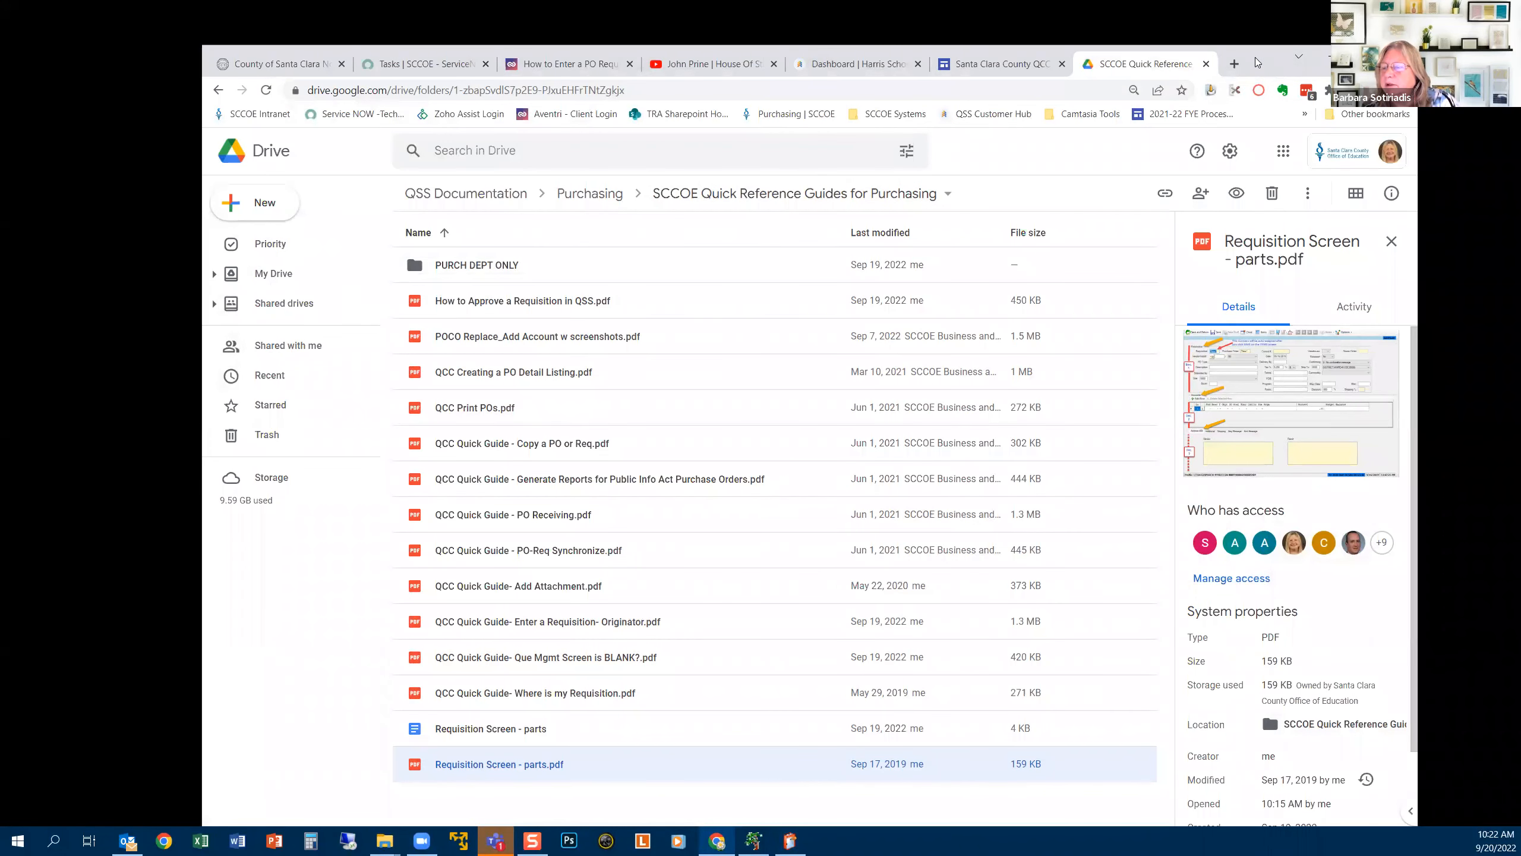
{"action": "left_click_drag", "start_coordinate": [1255, 57], "coordinate": [1244, 198]}
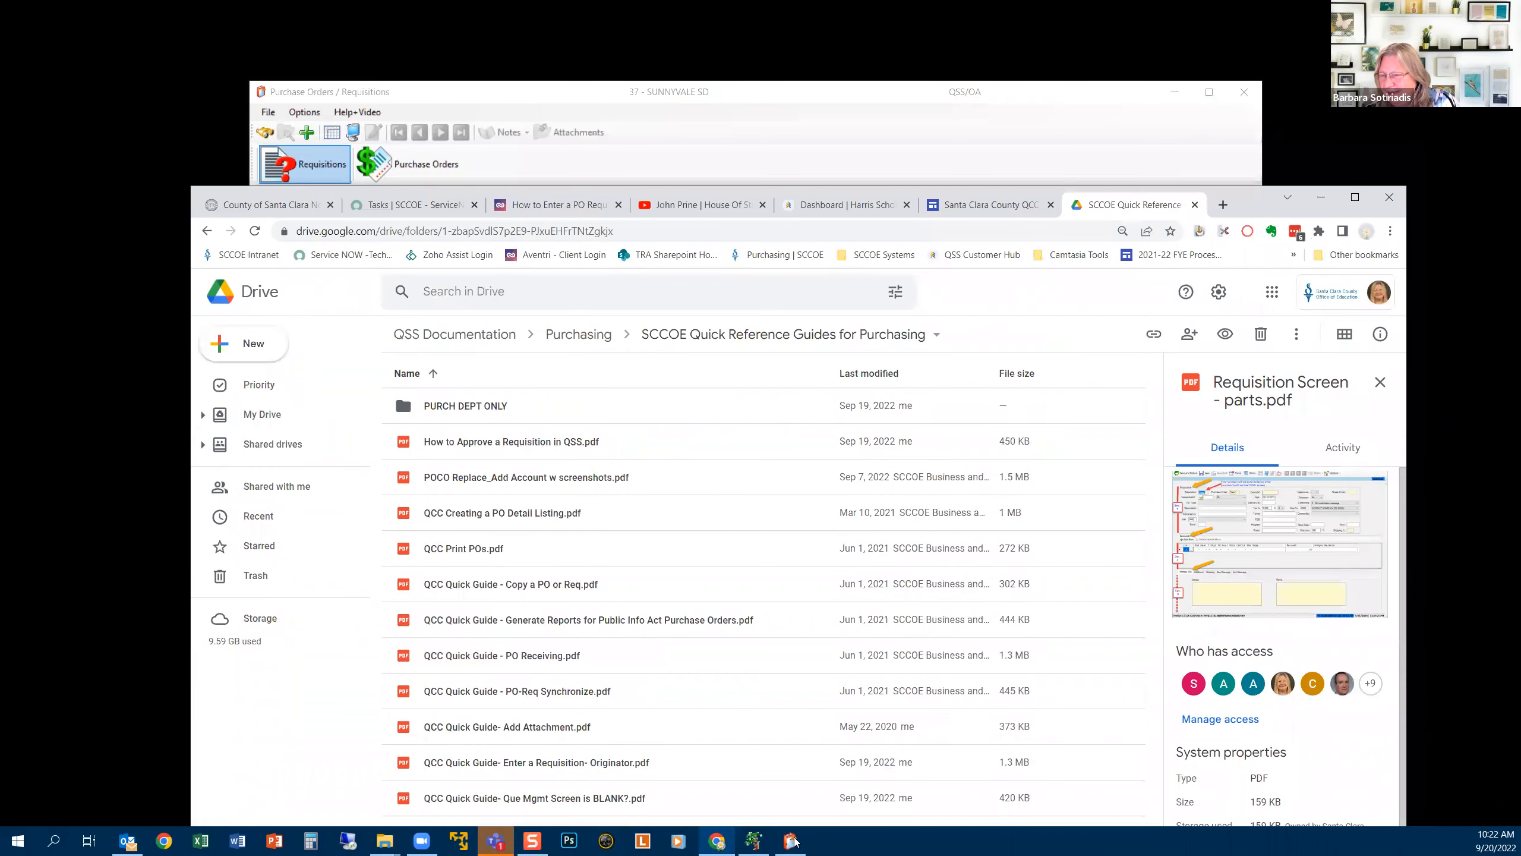
{"action": "mouse_move", "coordinate": [789, 842]}
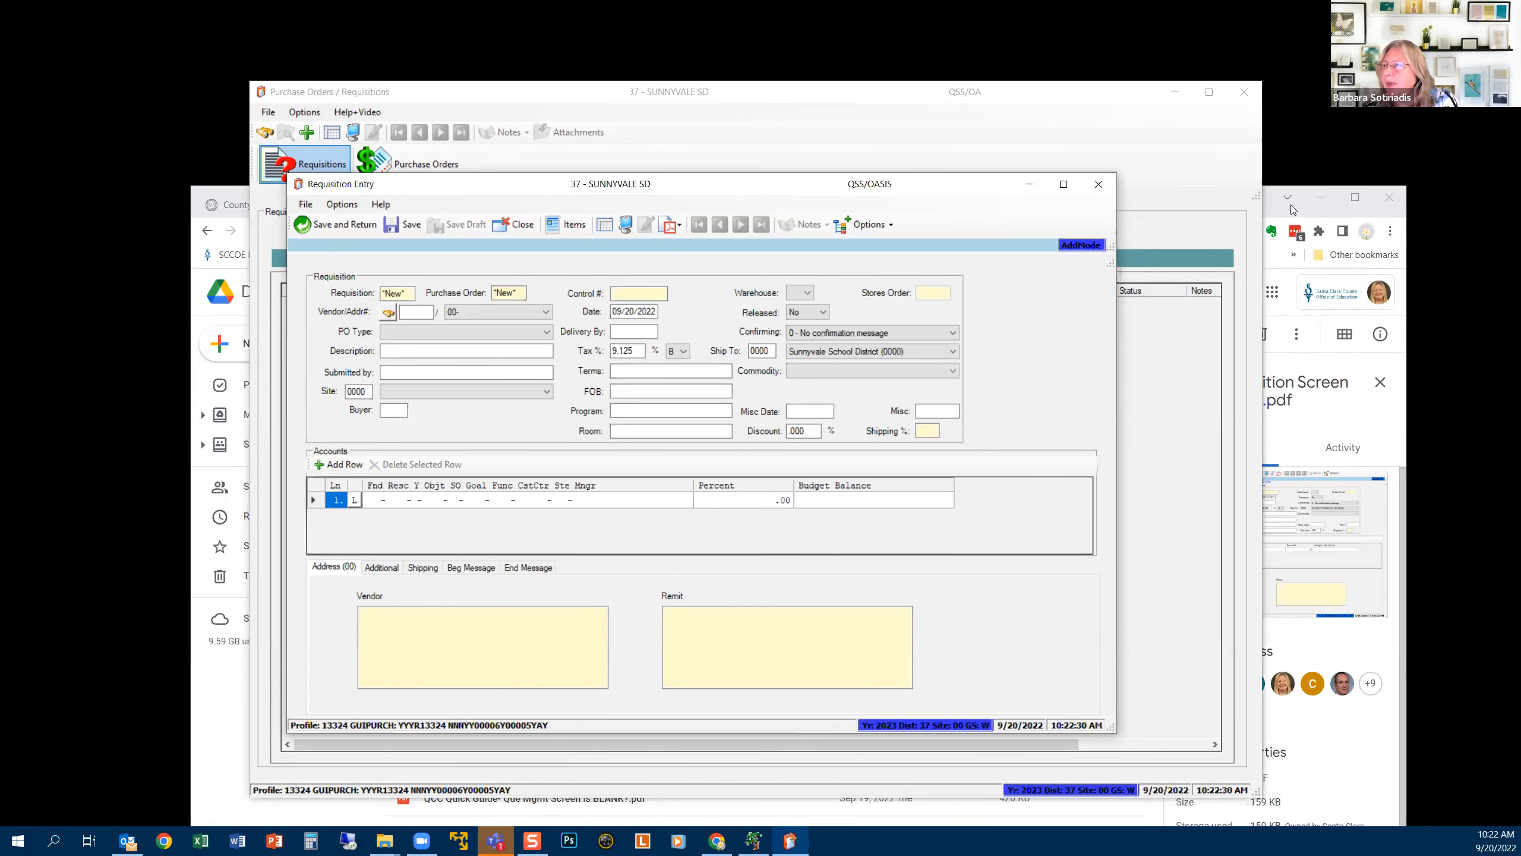
{"action": "left_click", "coordinate": [1276, 219]}
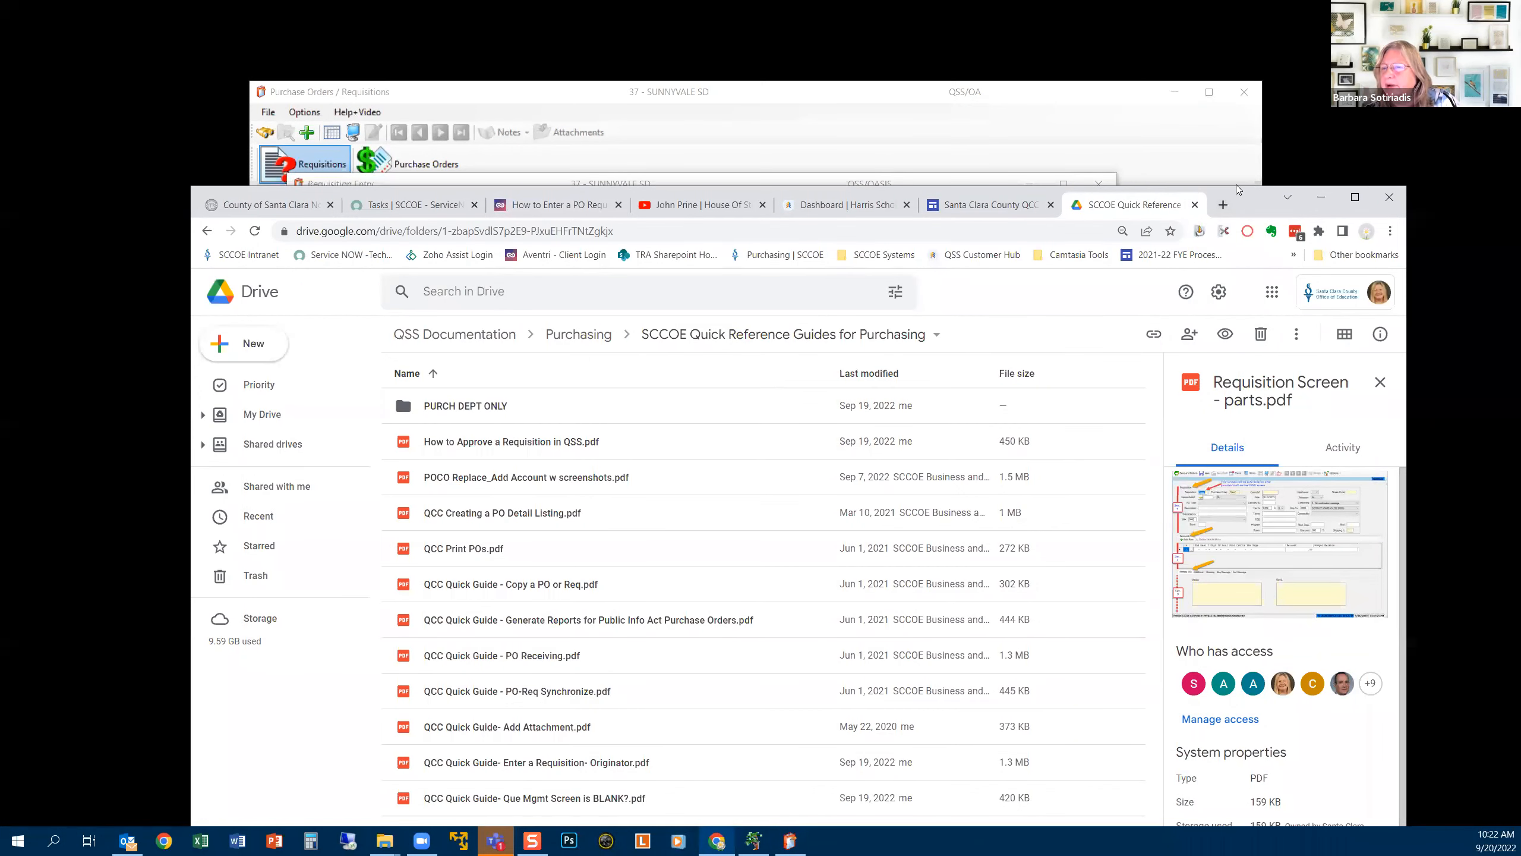
{"action": "left_click_drag", "start_coordinate": [1236, 185], "coordinate": [1274, 41]}
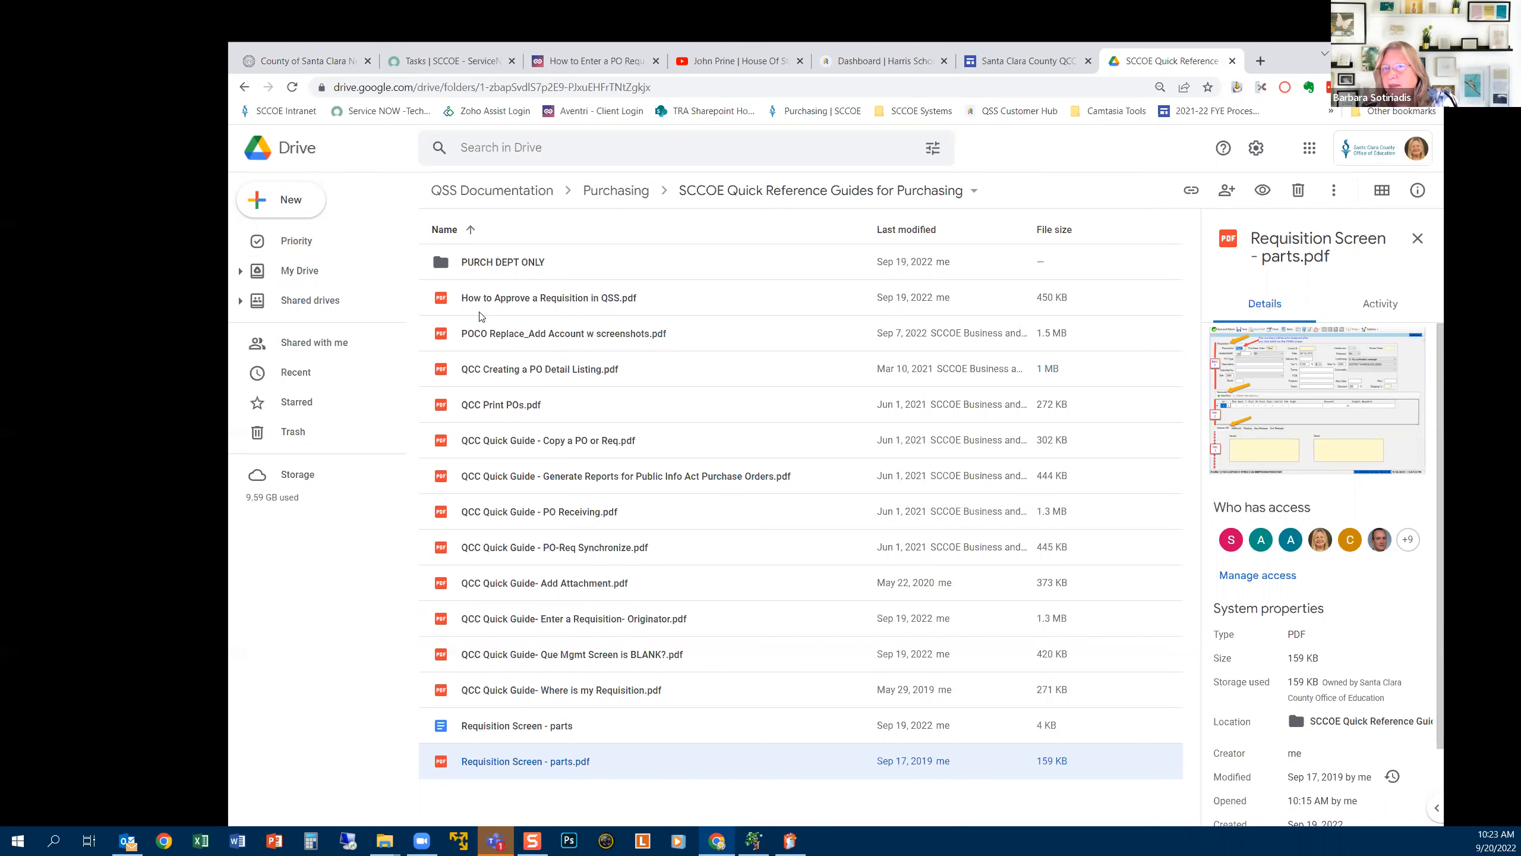
Open QSSUG PO Requisitions- Full User Guide 2020.pdf from the Purchasing folder and review the required and optional requisition fields on page 6
{"action": "left_click", "coordinate": [243, 87]}
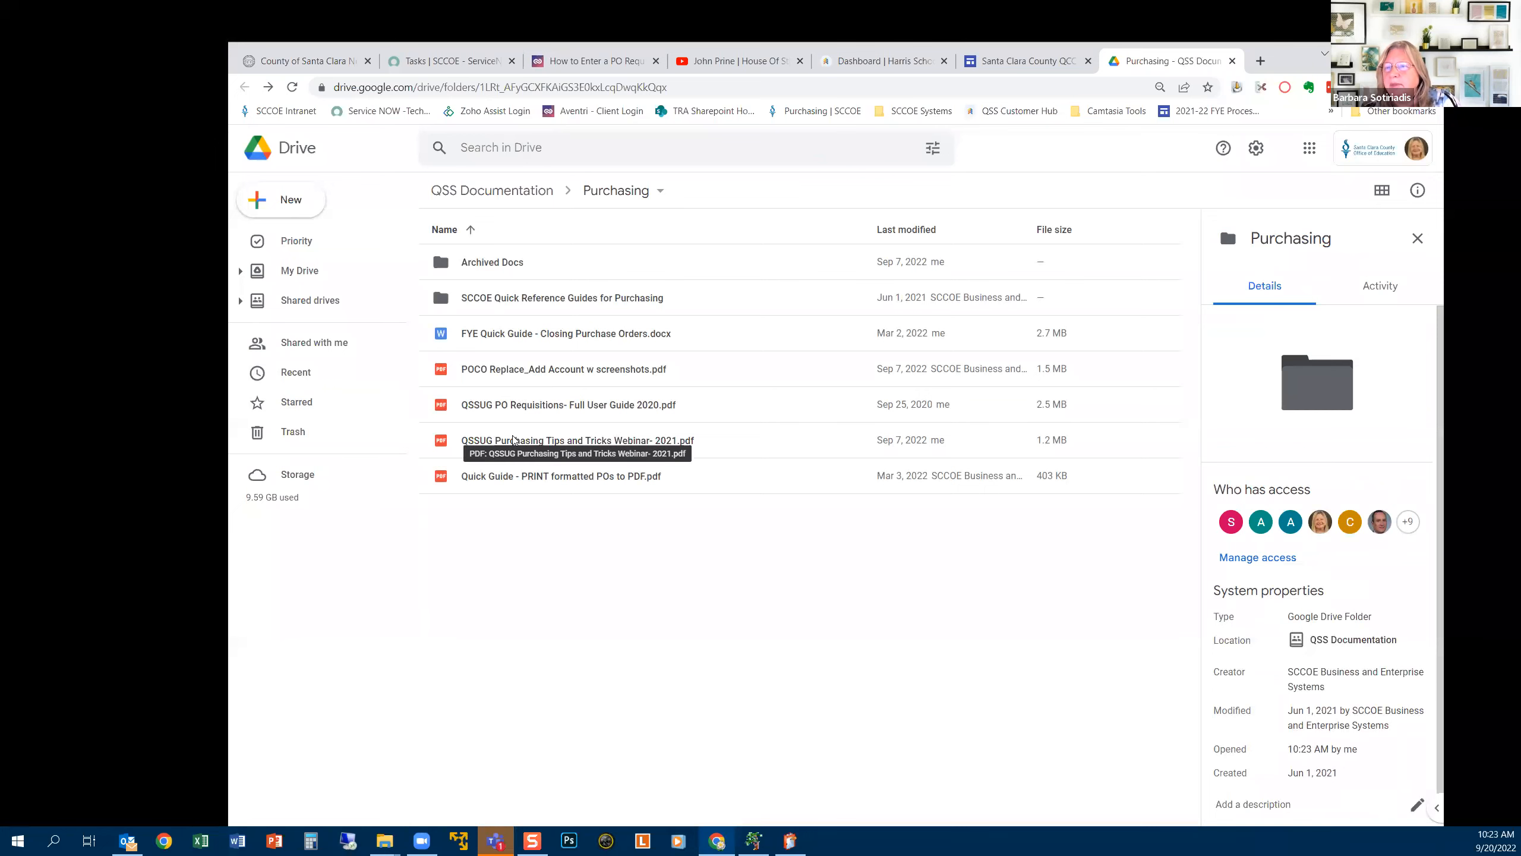
{"action": "double_click", "coordinate": [592, 407]}
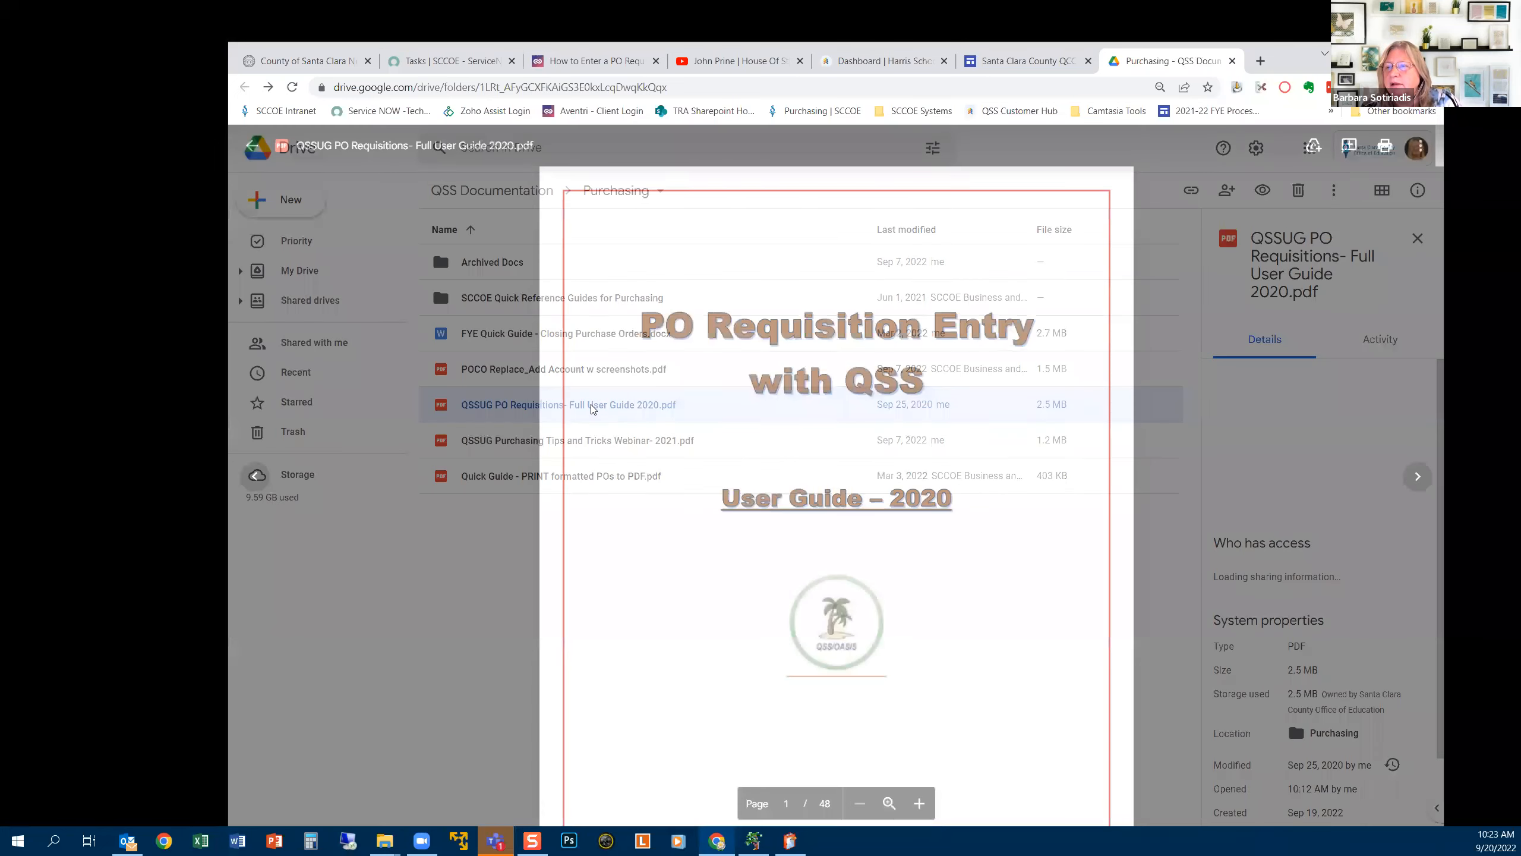
{"action": "scroll", "coordinate": [723, 296], "scroll_direction": "down", "scroll_amount": 10}
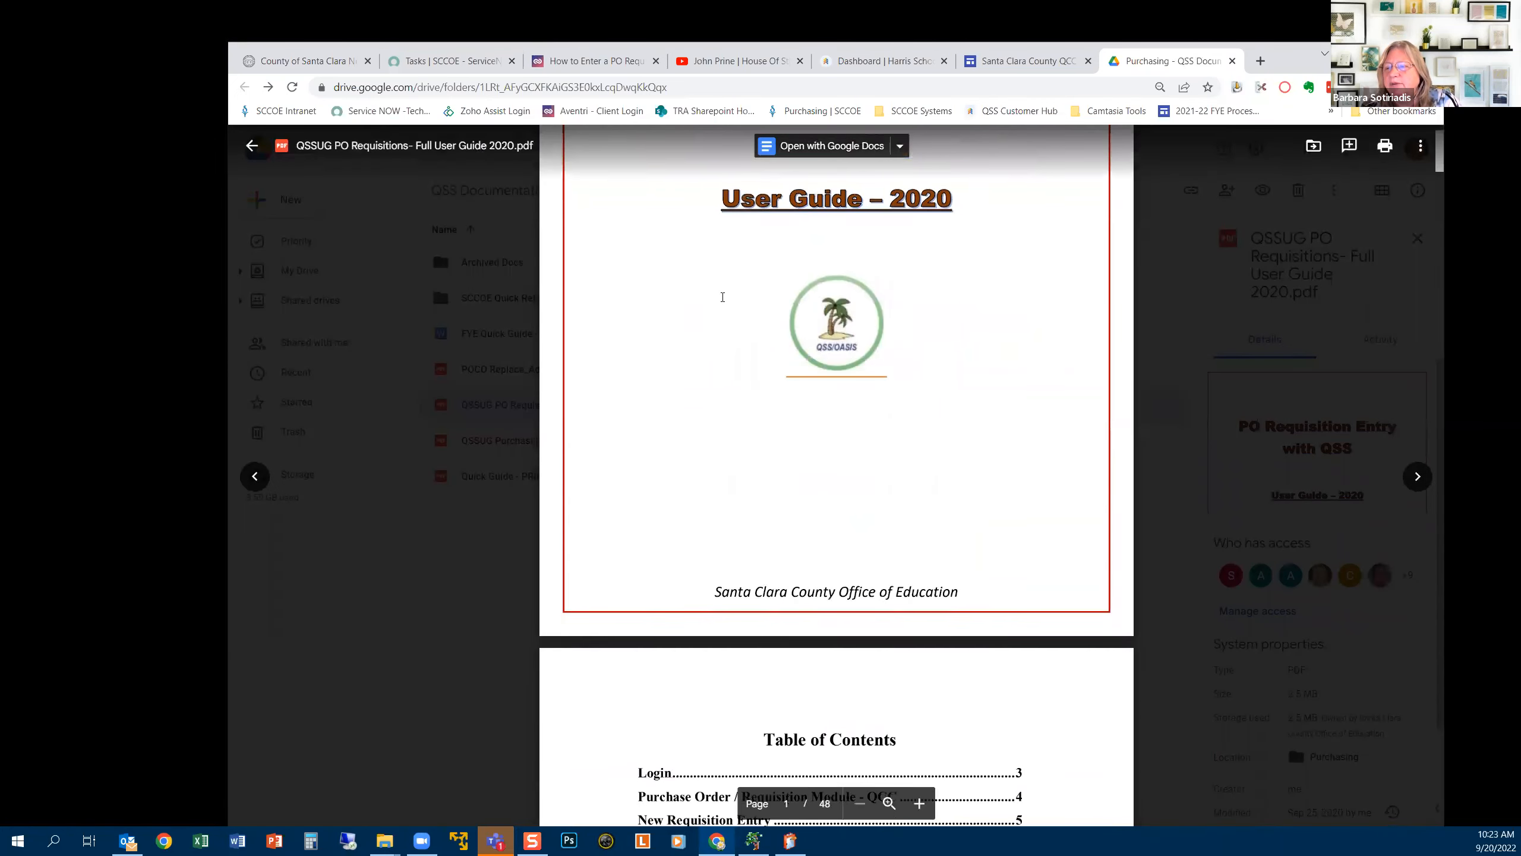
{"action": "scroll", "coordinate": [723, 296], "scroll_direction": "down", "scroll_amount": 8}
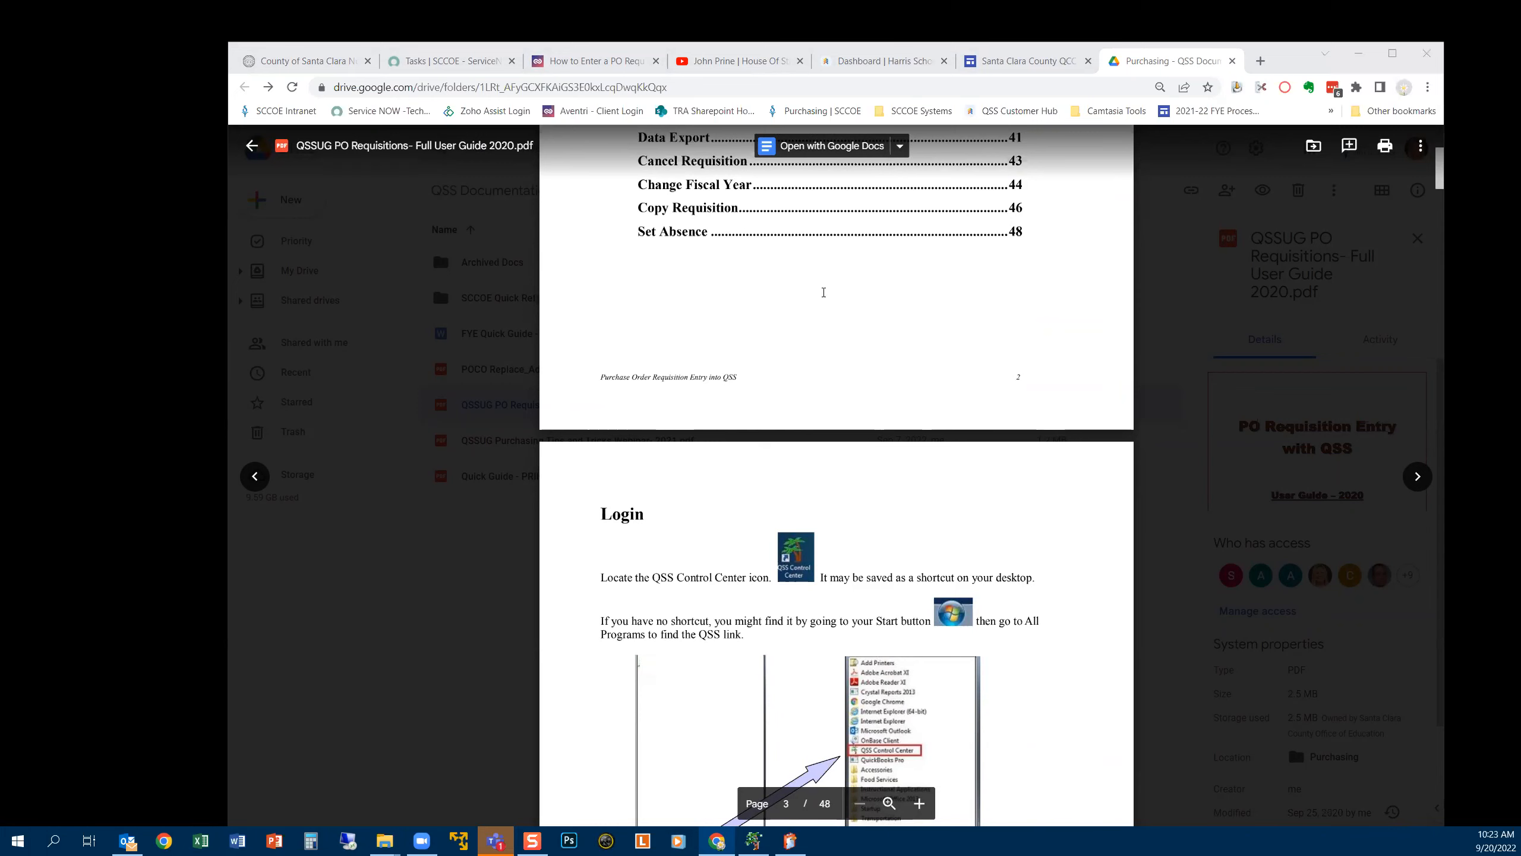
{"action": "left_click_drag", "start_coordinate": [1435, 173], "coordinate": [1442, 213]}
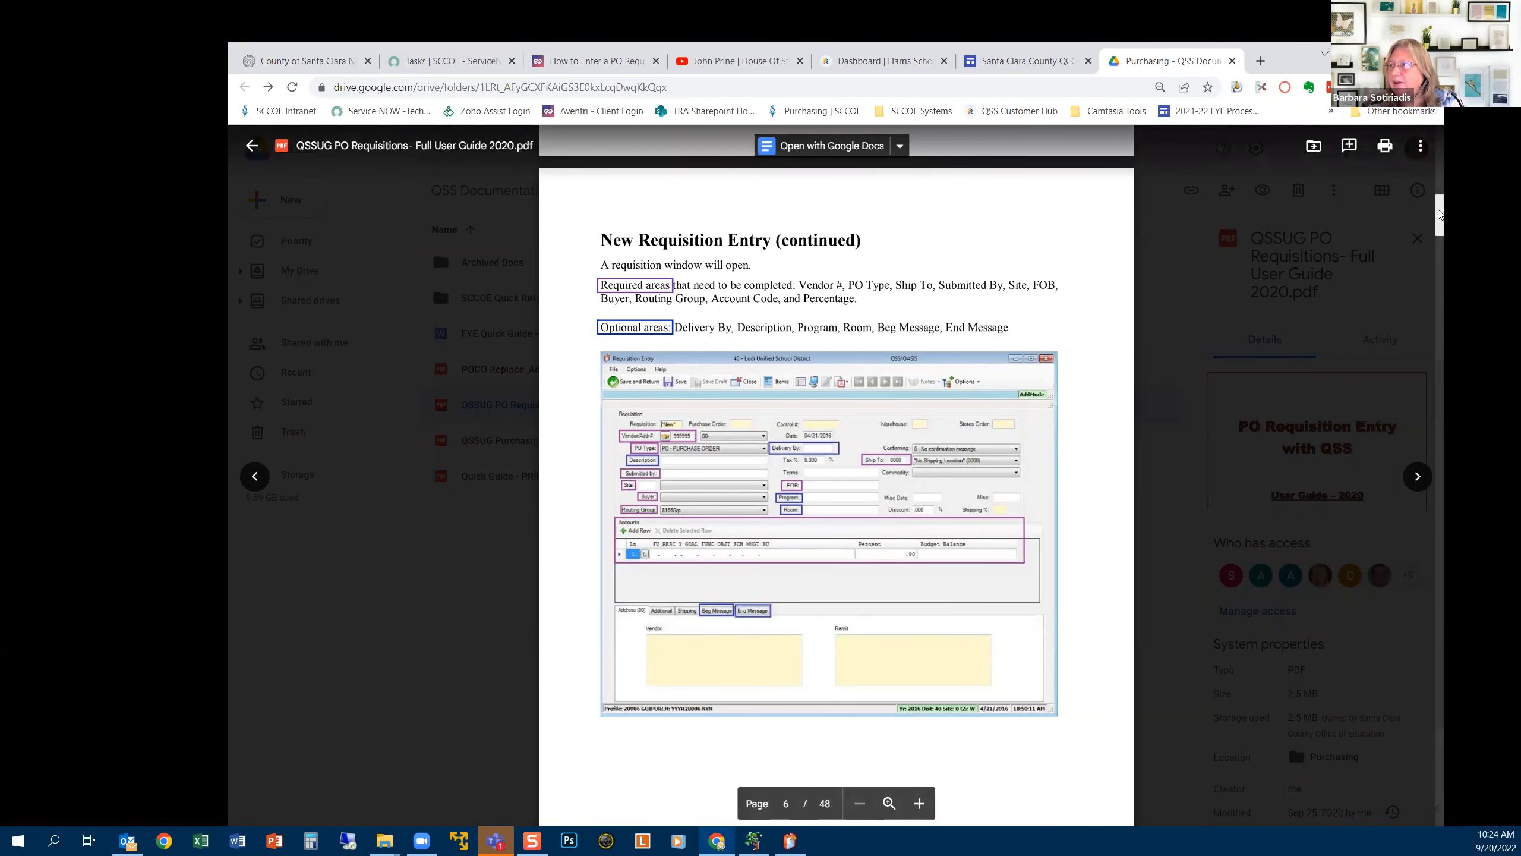
{"action": "scroll", "coordinate": [1439, 215], "scroll_direction": "down", "scroll_amount": 1}
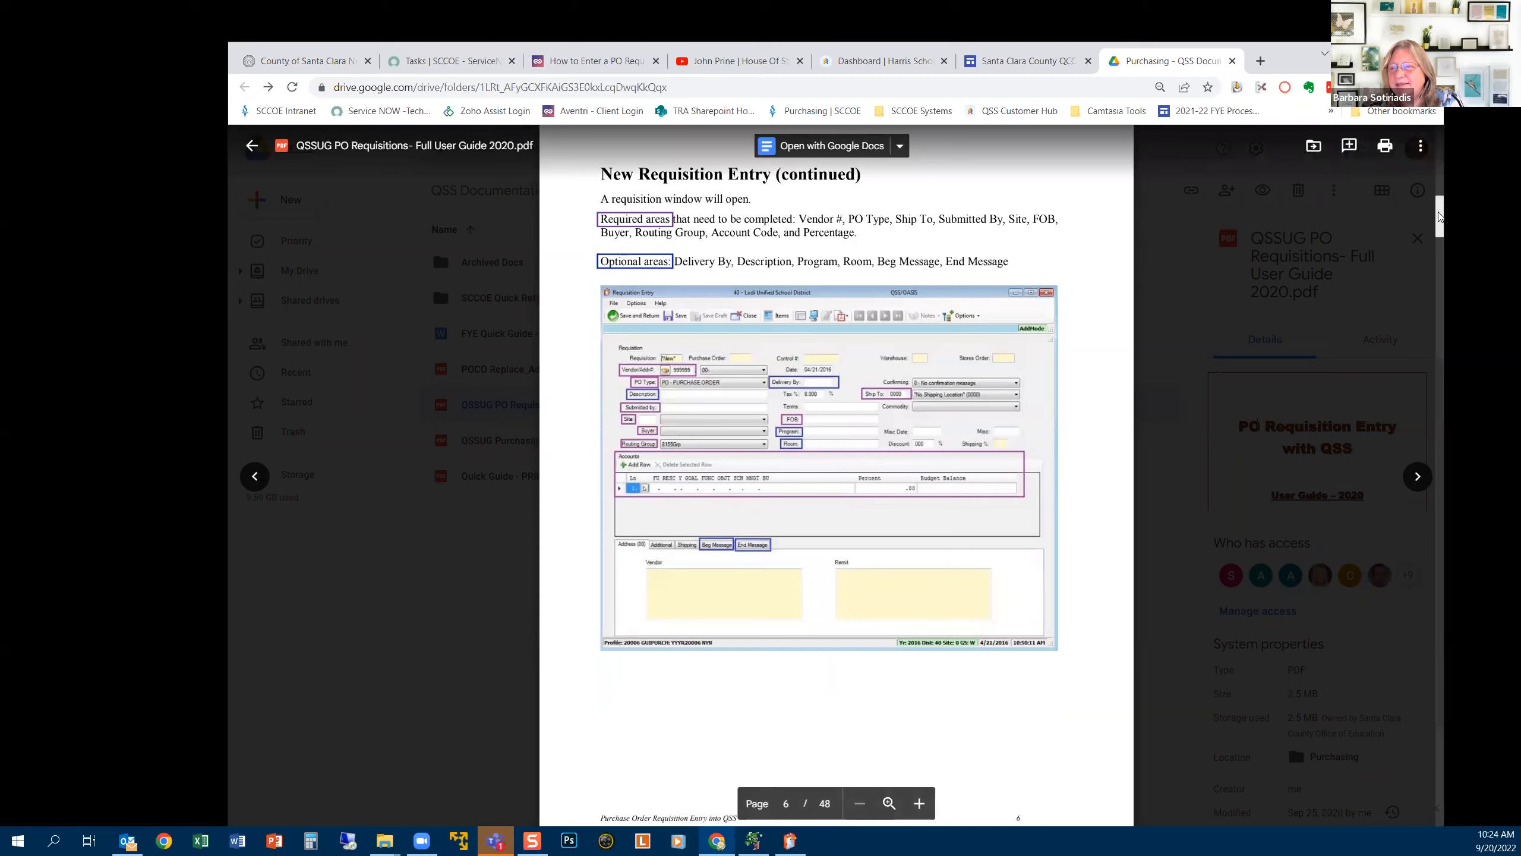
Read the Vendor Search instructions on page 7 of the guide, and bring the Requisition Entry window back into view
{"action": "left_click_drag", "start_coordinate": [1439, 215], "coordinate": [1439, 228]}
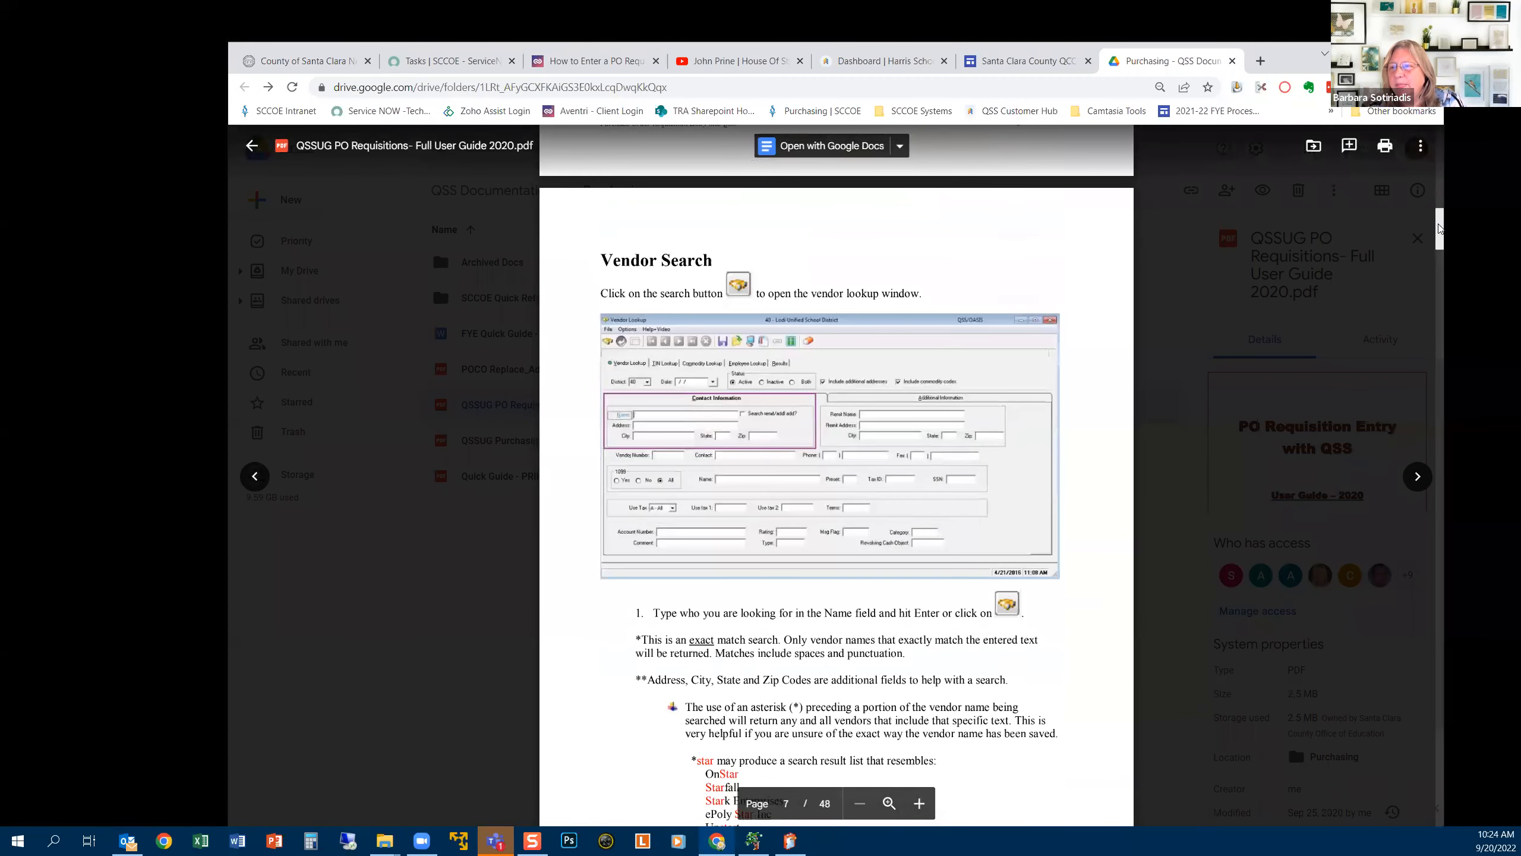
{"action": "scroll", "coordinate": [1439, 230], "scroll_direction": "down", "scroll_amount": 1}
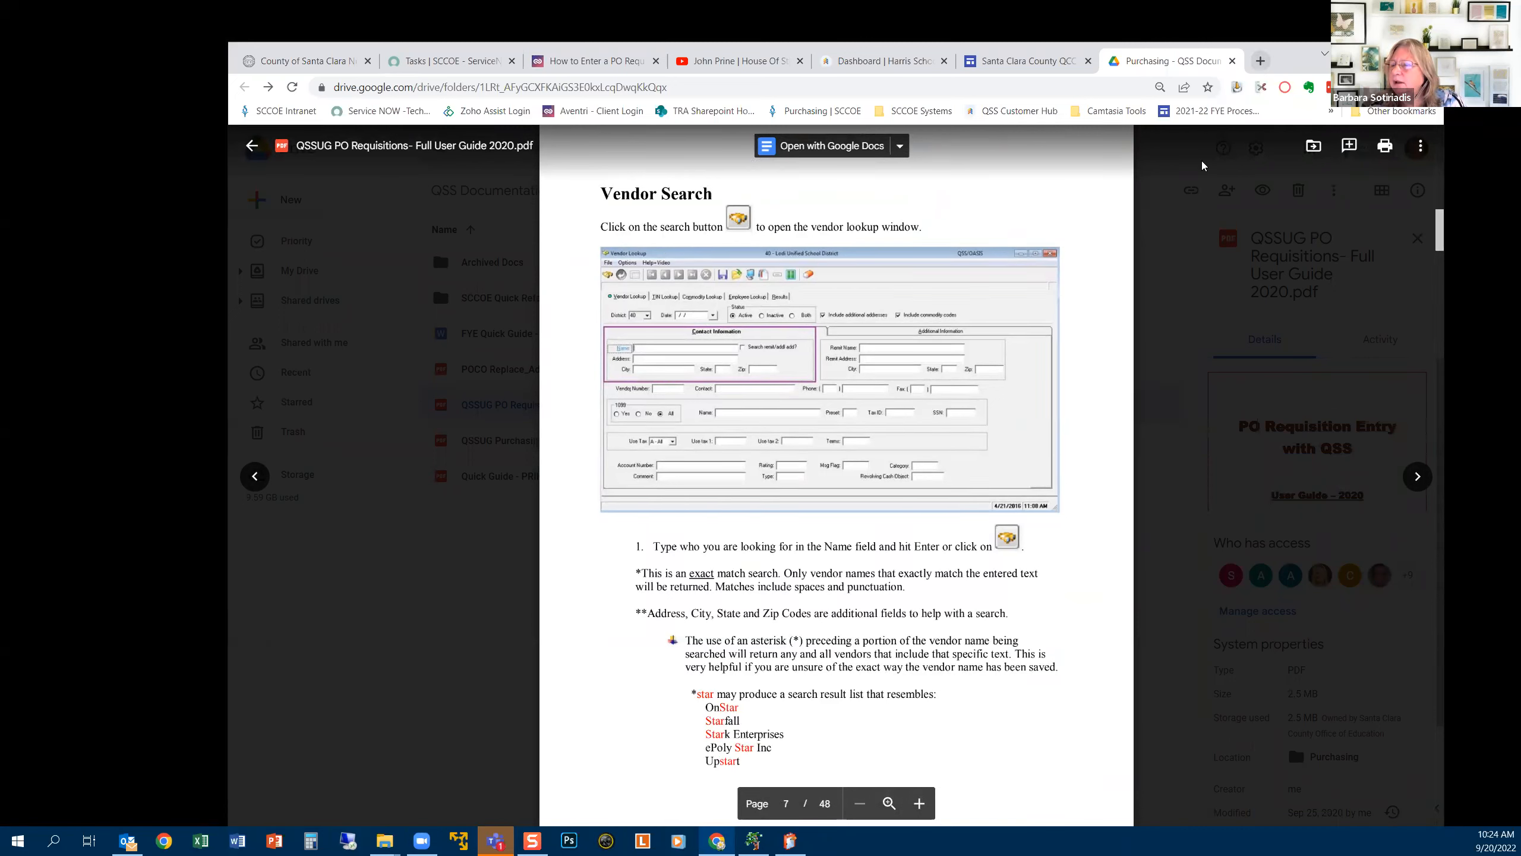
{"action": "left_click", "coordinate": [787, 840]}
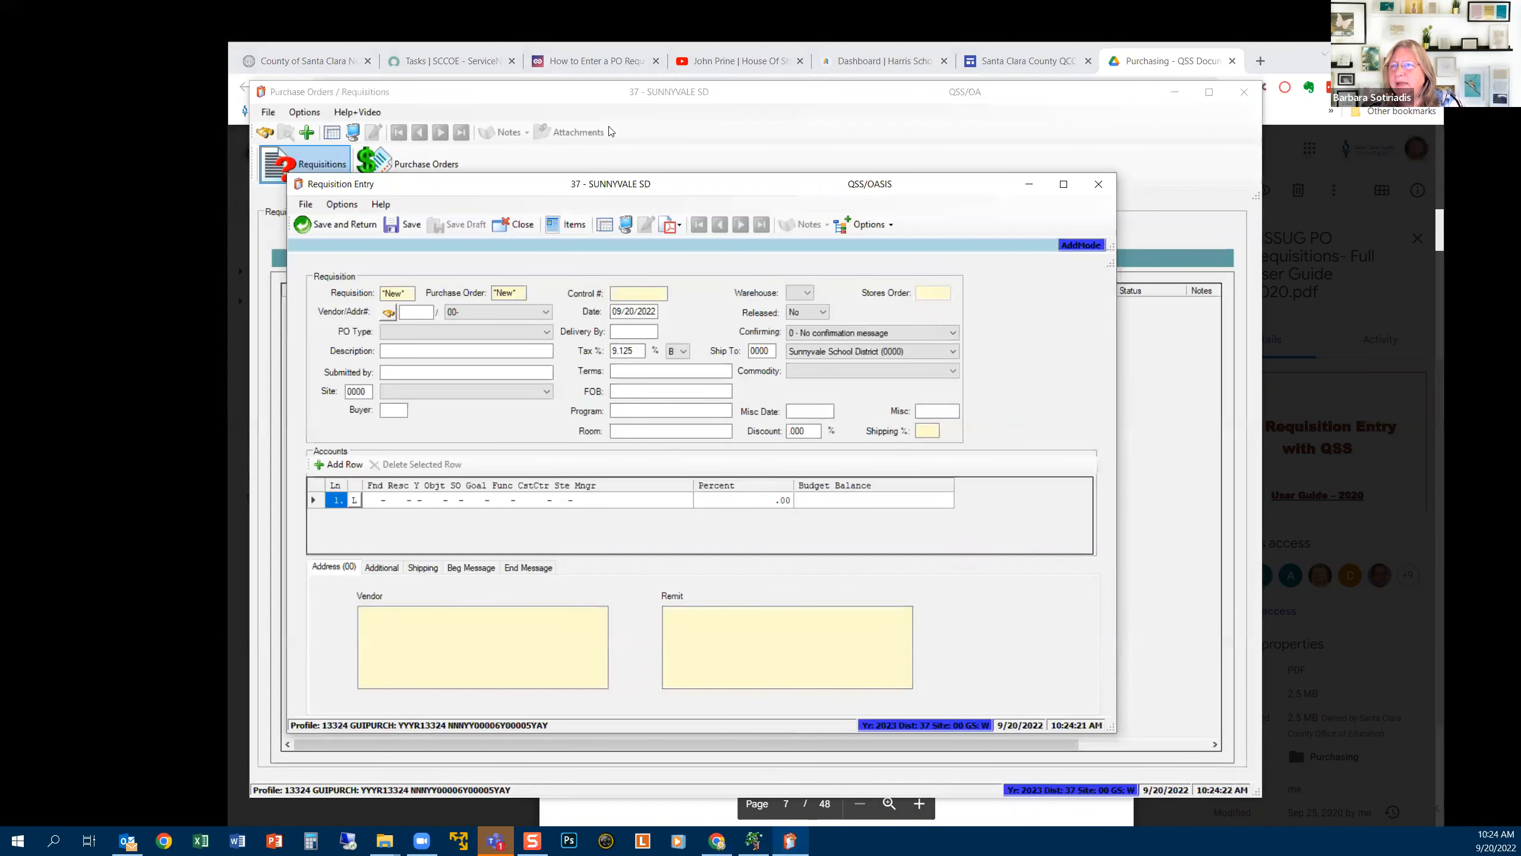
{"action": "left_click_drag", "start_coordinate": [536, 191], "coordinate": [614, 133]}
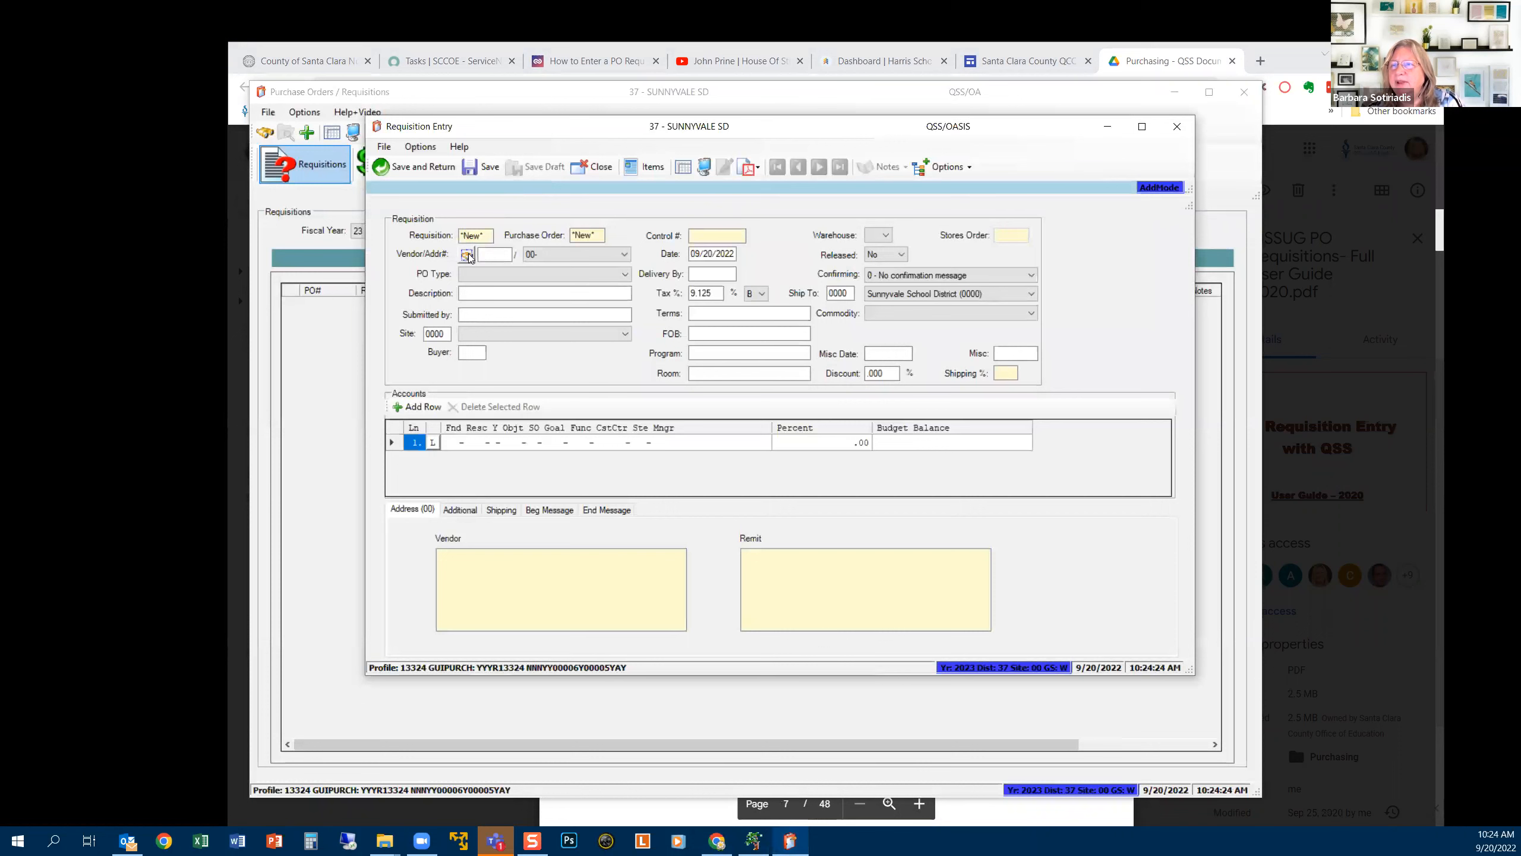
Open the vendor lookup for the new requisition and search for the vendor name depot
{"action": "left_click", "coordinate": [466, 256]}
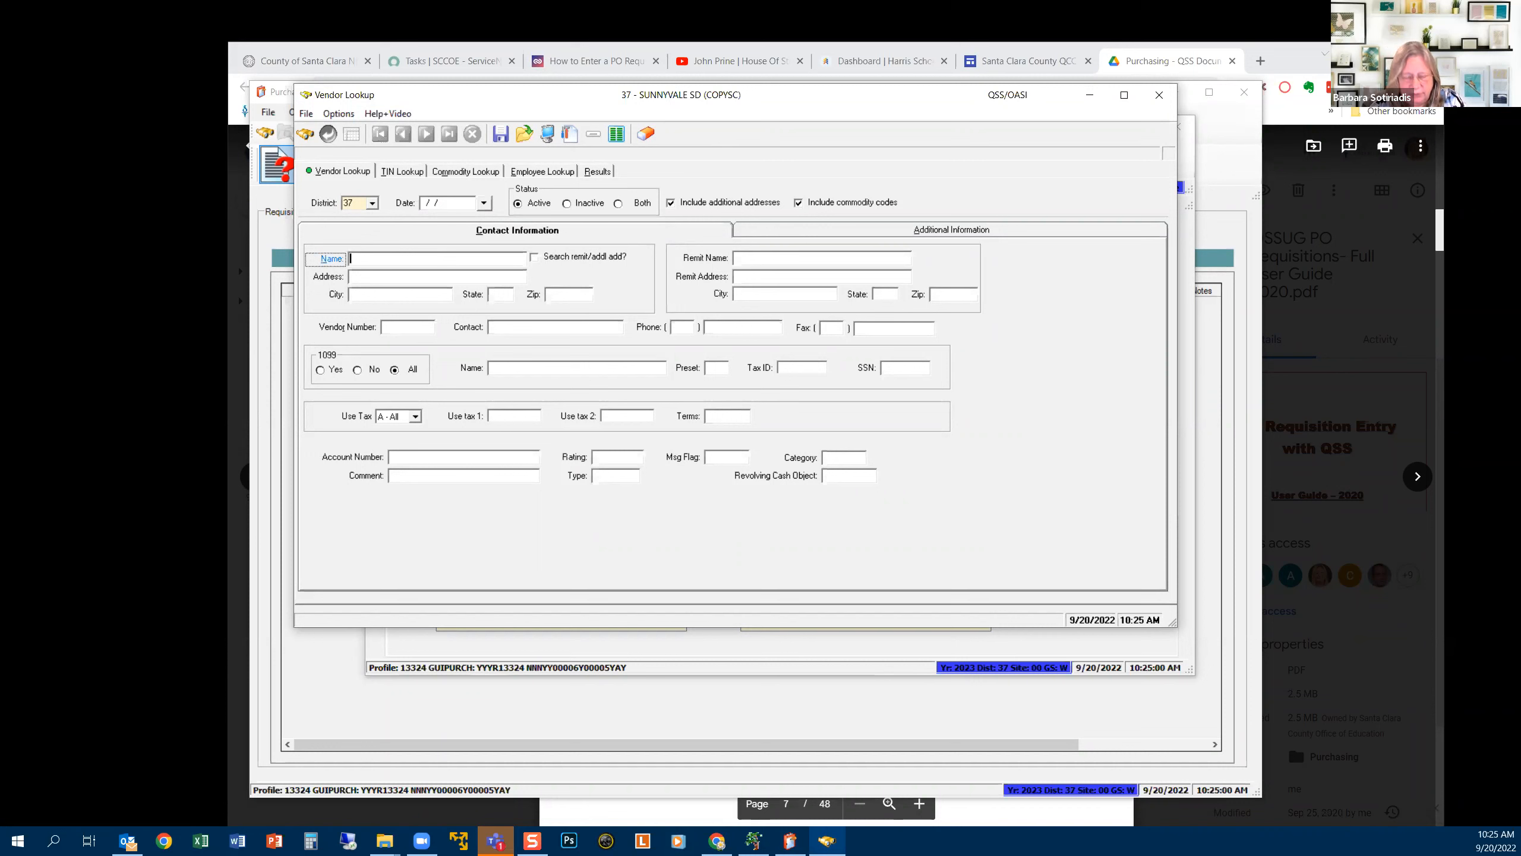
{"action": "type", "text": "pot"}
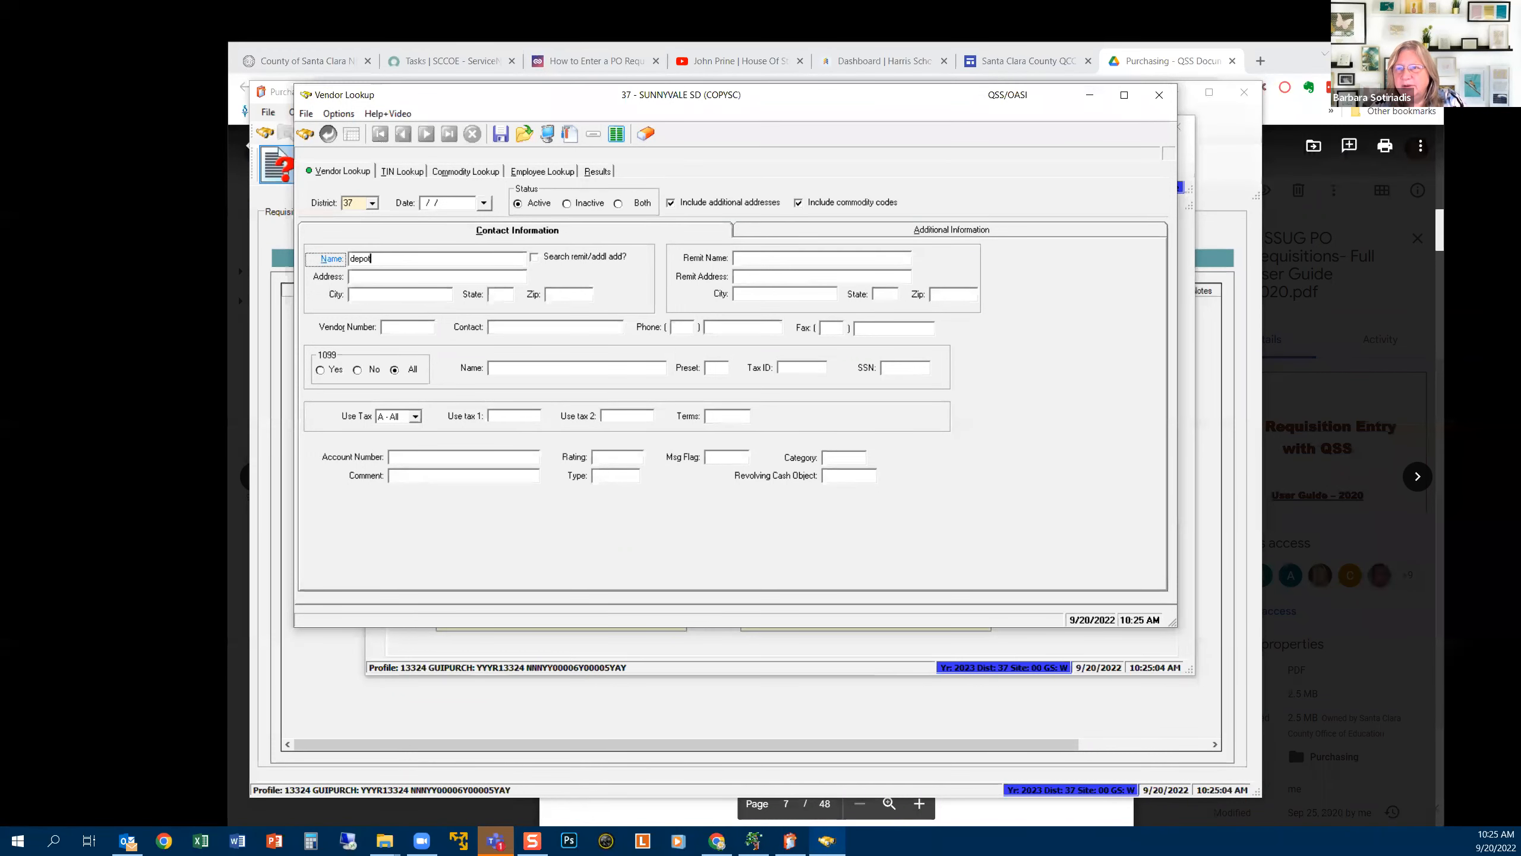
{"action": "key", "text": "Return"}
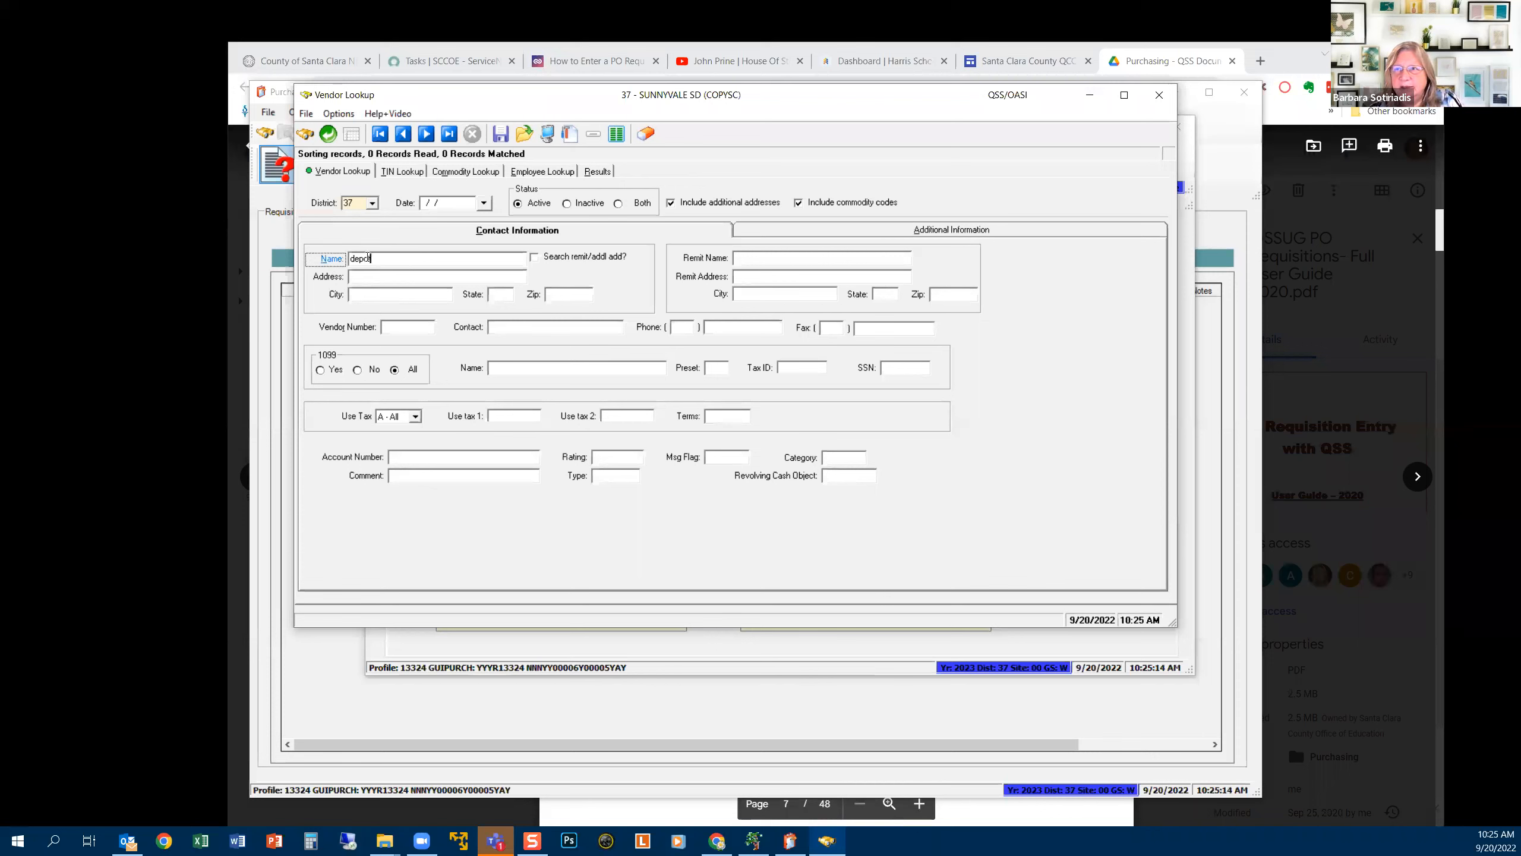
Repeat the vendor search for depot with an asterisk wildcard and return HOME DEPOT CRC to the requisition as its vendor
{"action": "type", "text": "t*"}
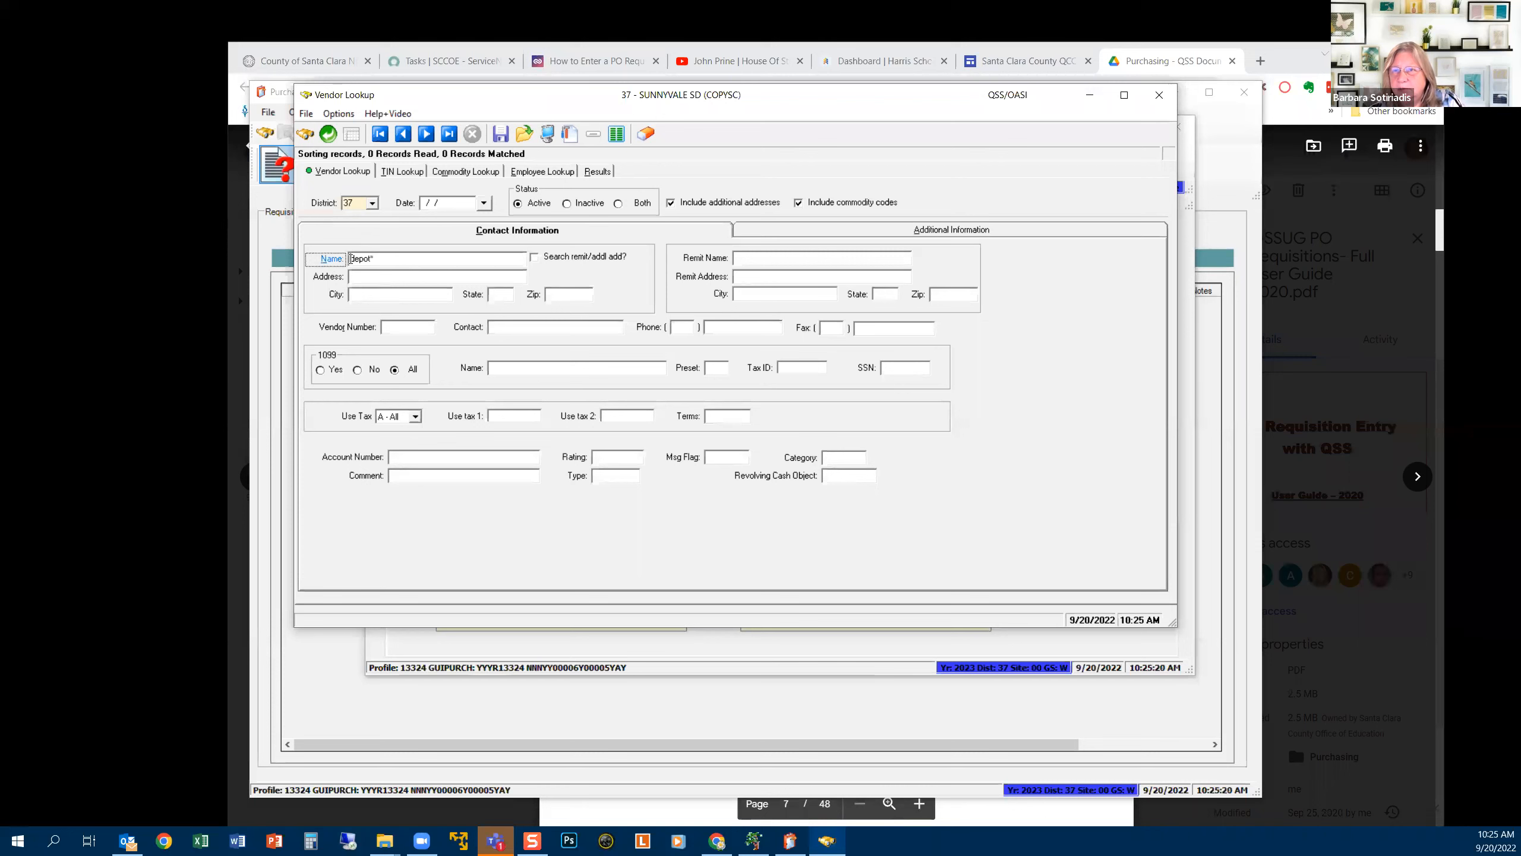
{"action": "key", "text": "Return"}
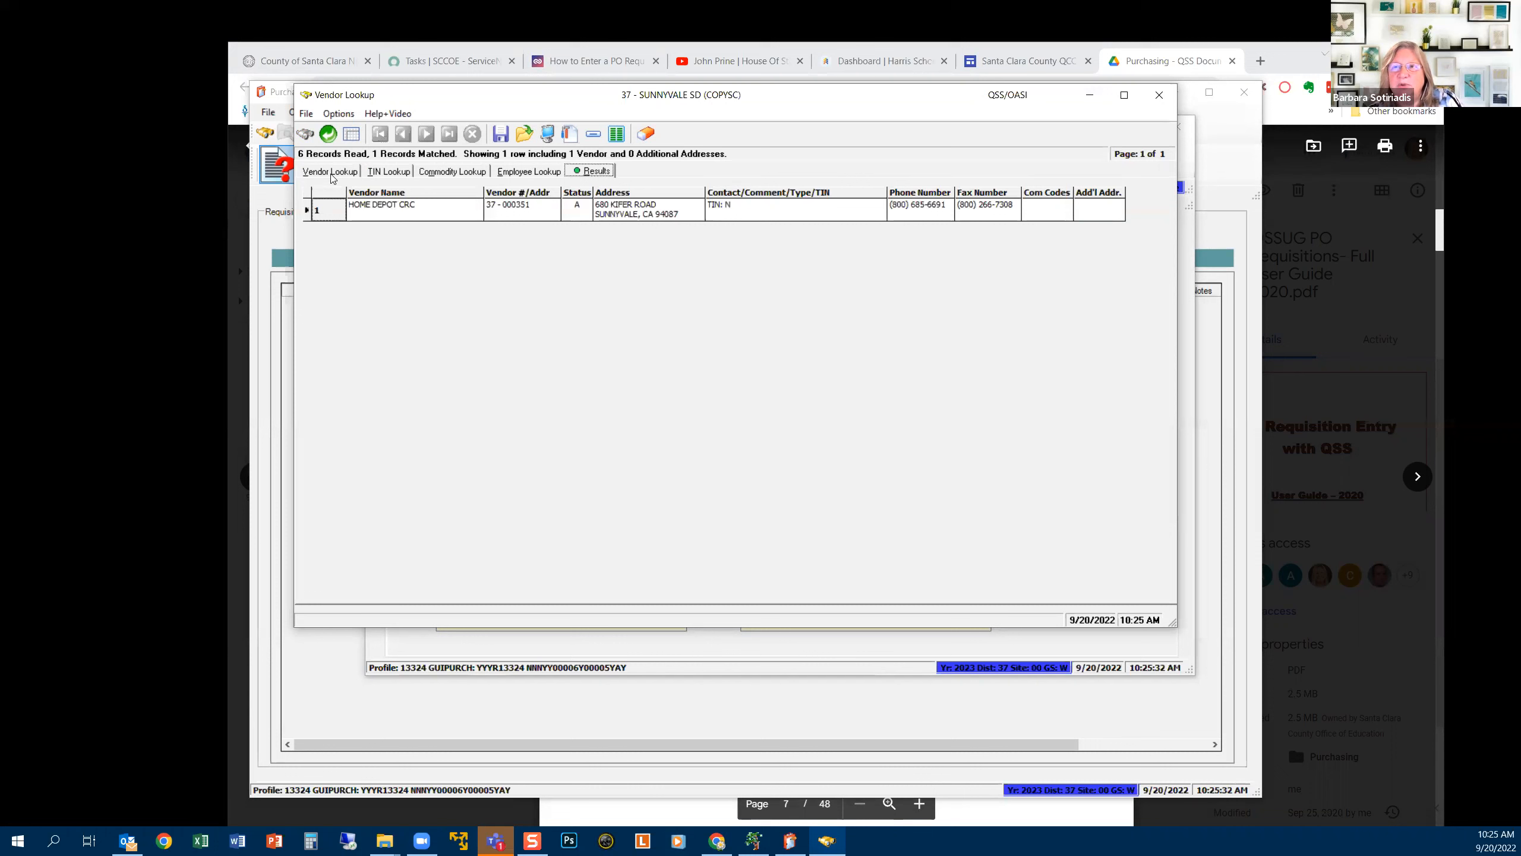
{"action": "left_click", "coordinate": [376, 210]}
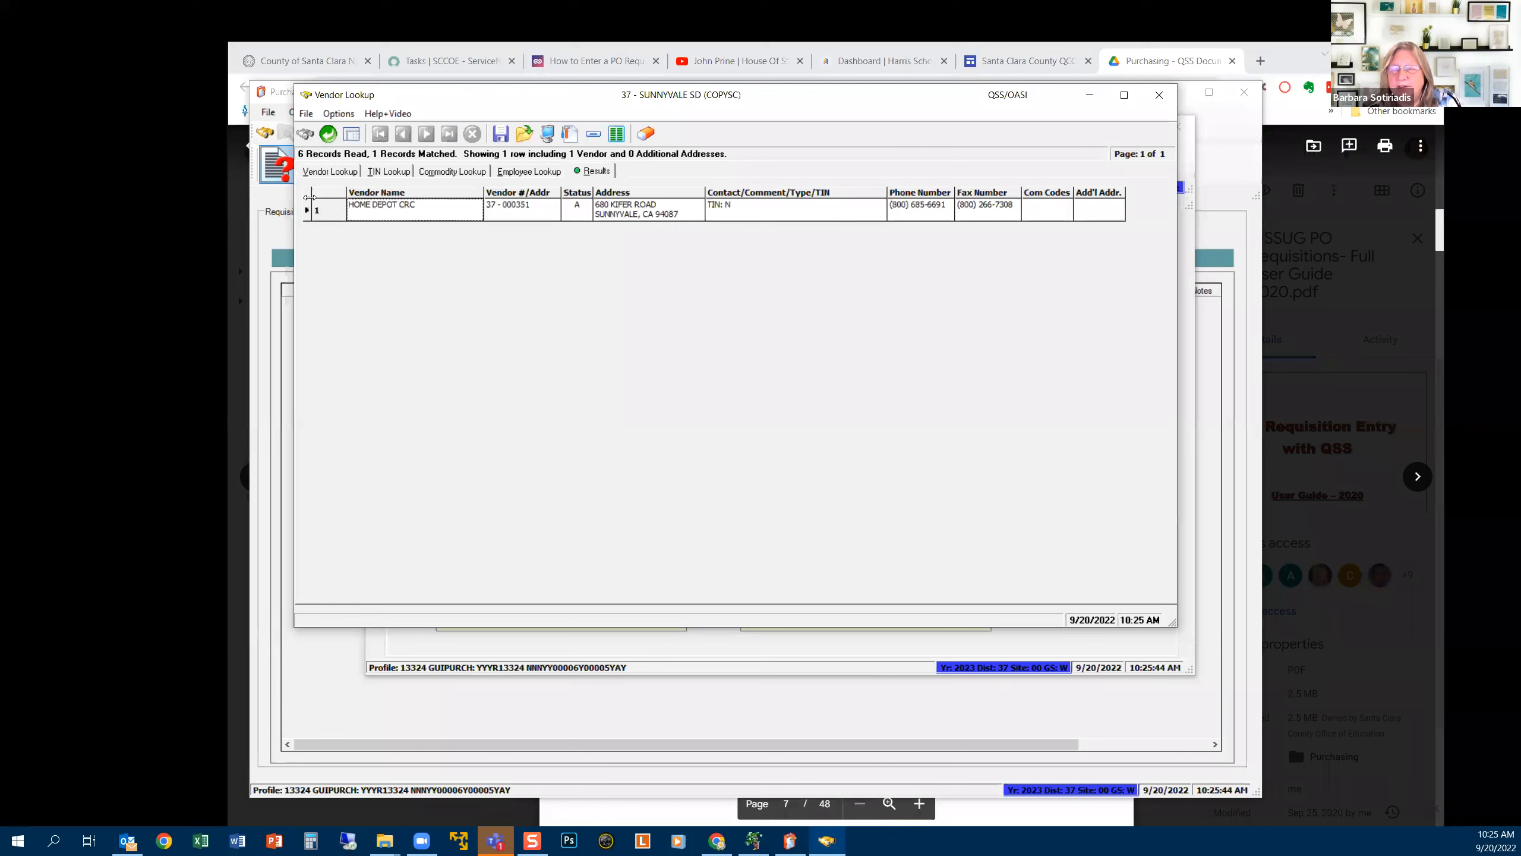
{"action": "left_click", "coordinate": [328, 134]}
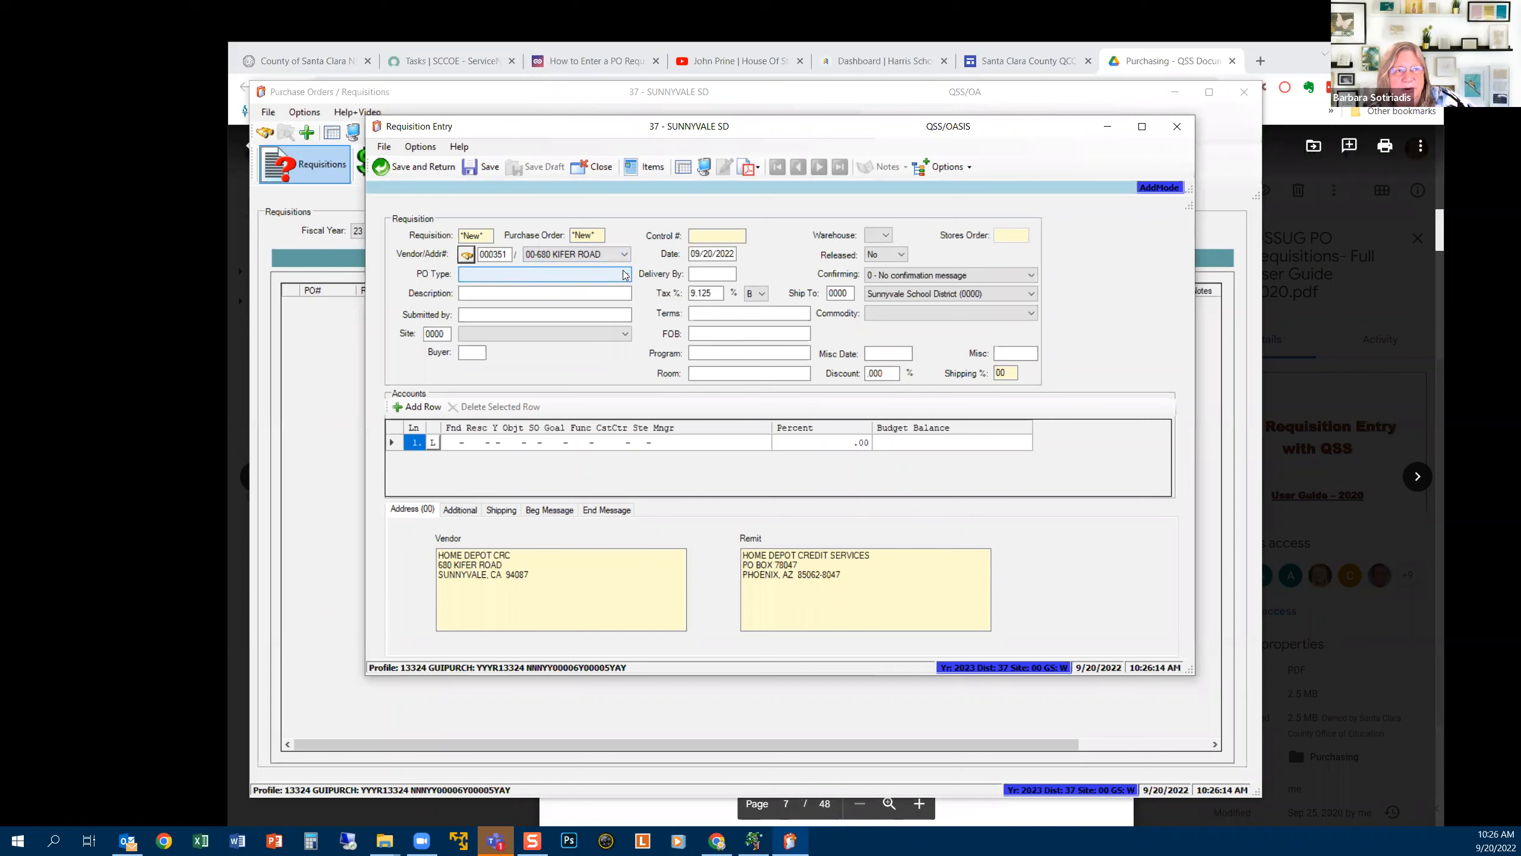
Set the PO type to BL - ALL PURCHASE ORDERS and enter "test for ALL" as the requisition description
{"action": "left_click", "coordinate": [625, 275]}
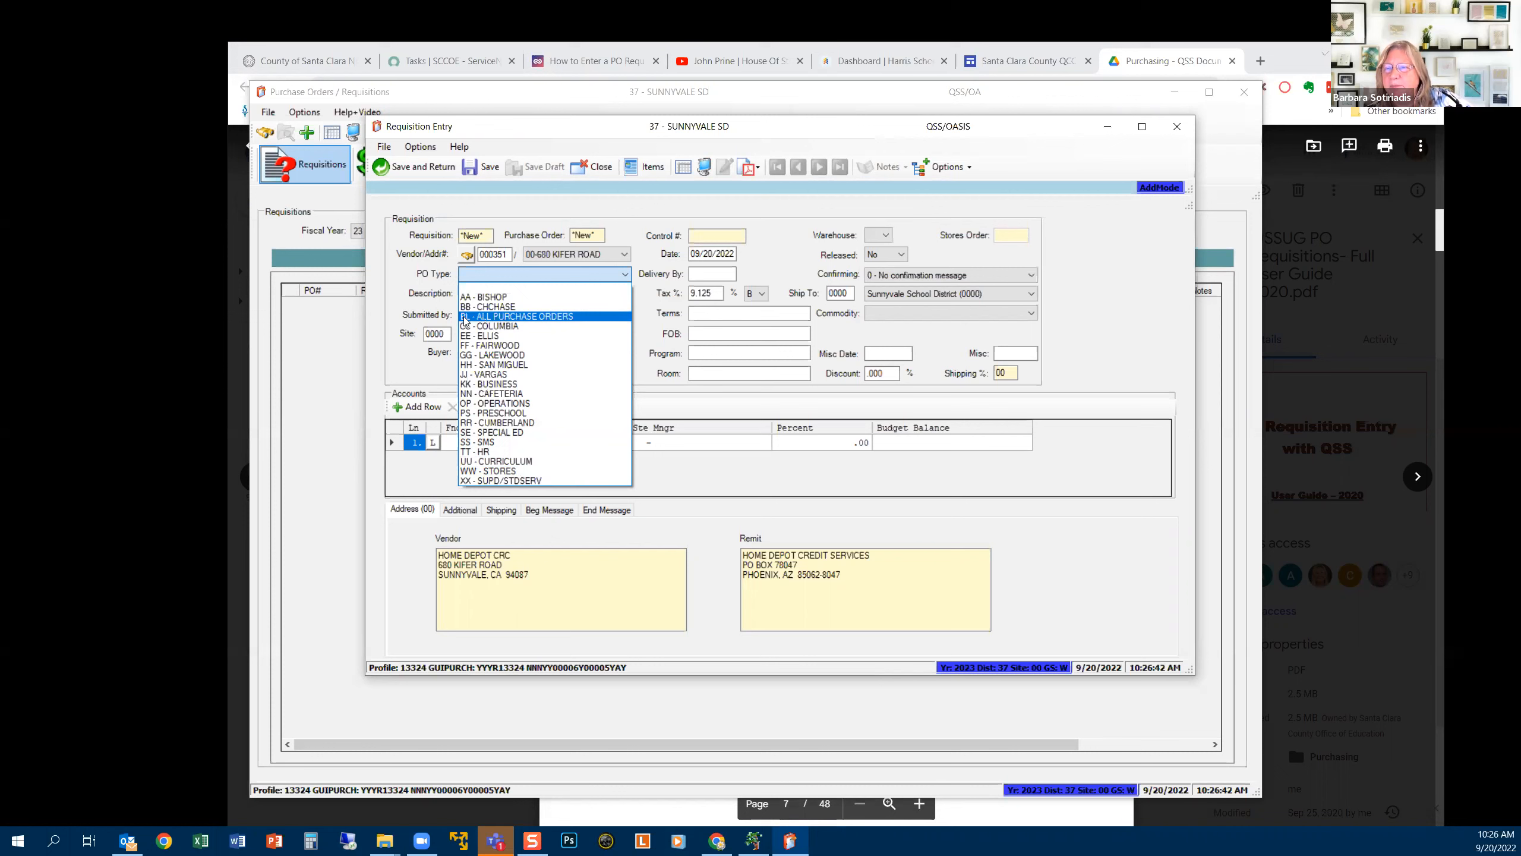
{"action": "left_click", "coordinate": [515, 317]}
{"action": "left_click", "coordinate": [489, 294]}
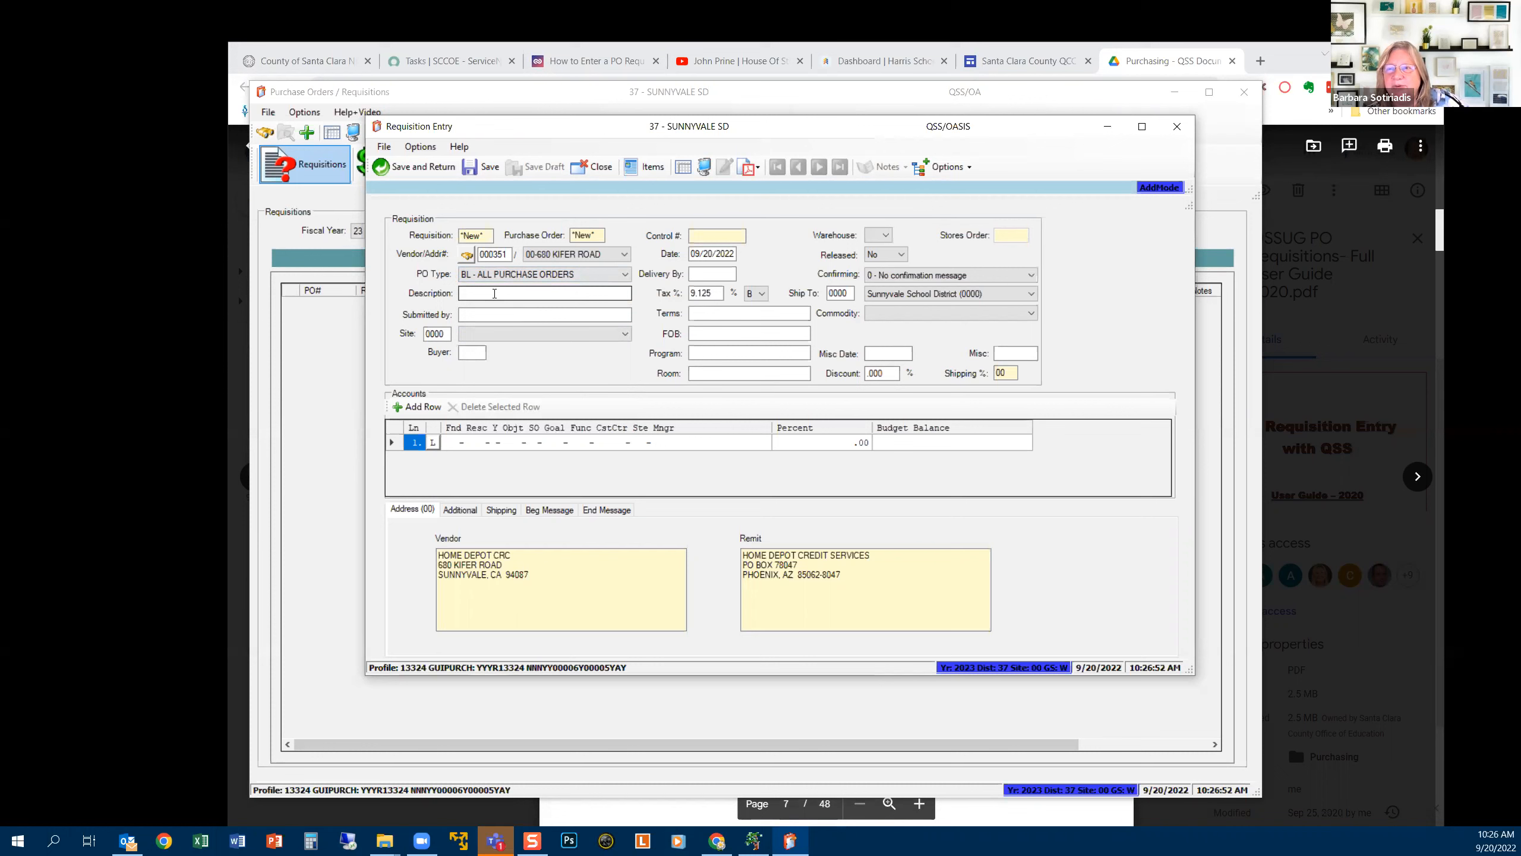
{"action": "left_click", "coordinate": [495, 293]}
{"action": "type", "text": "test"}
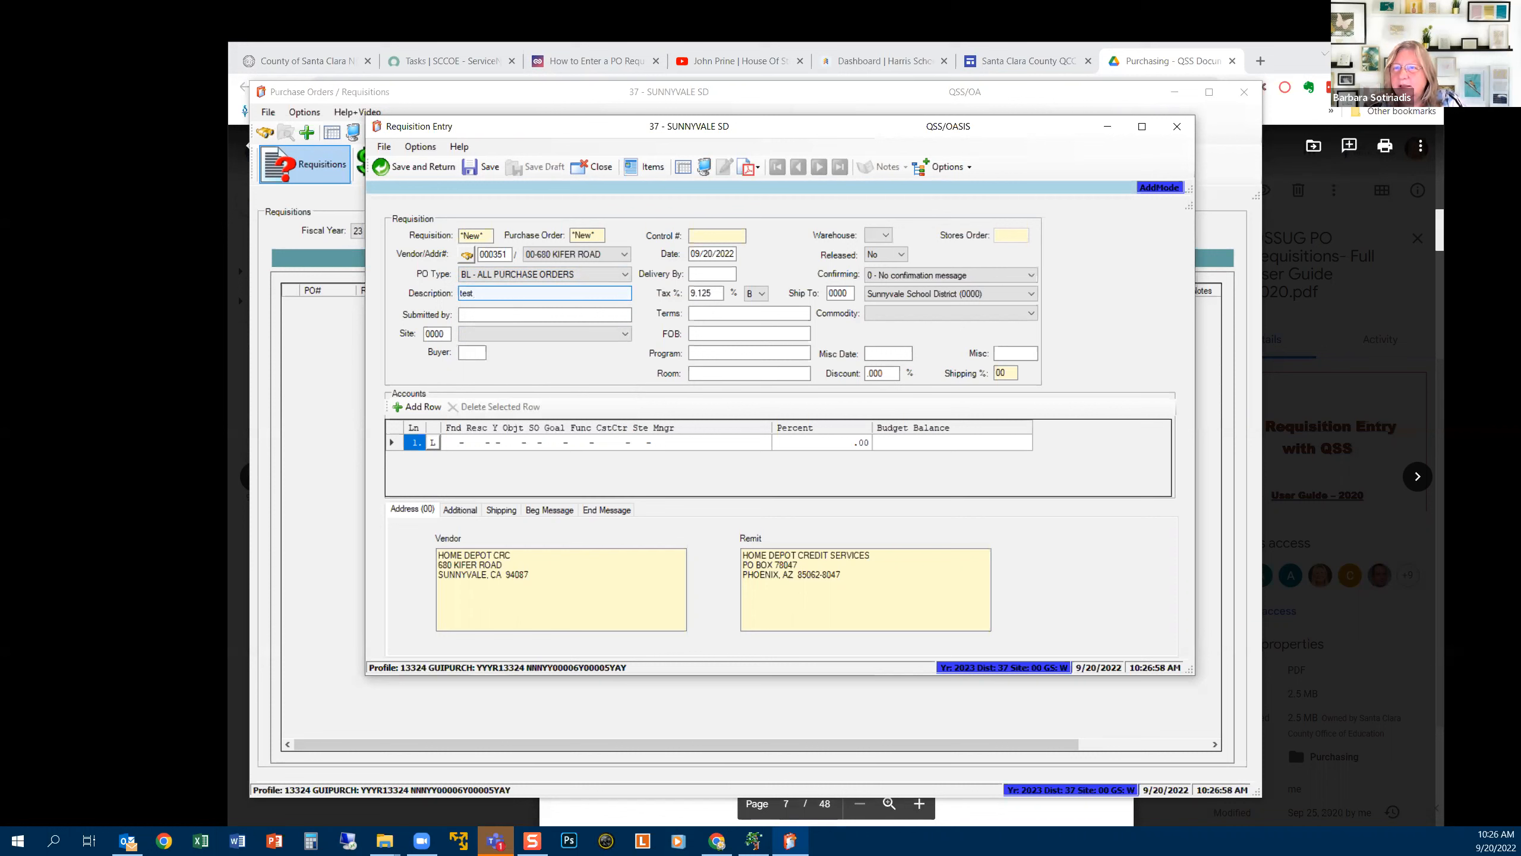
{"action": "type", "text": " for "}
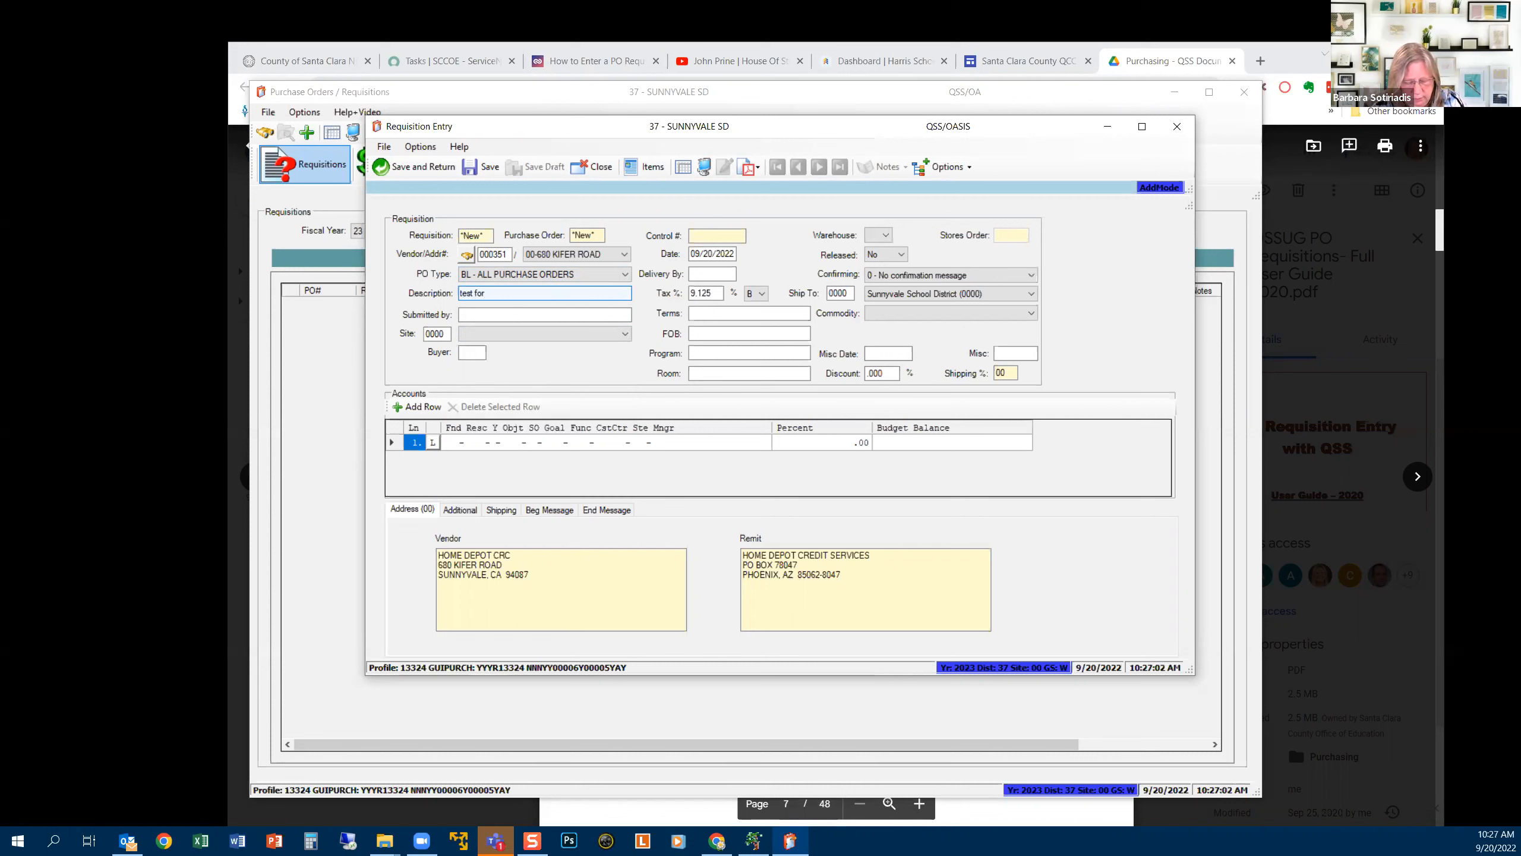
{"action": "type", "text": "ALL"}
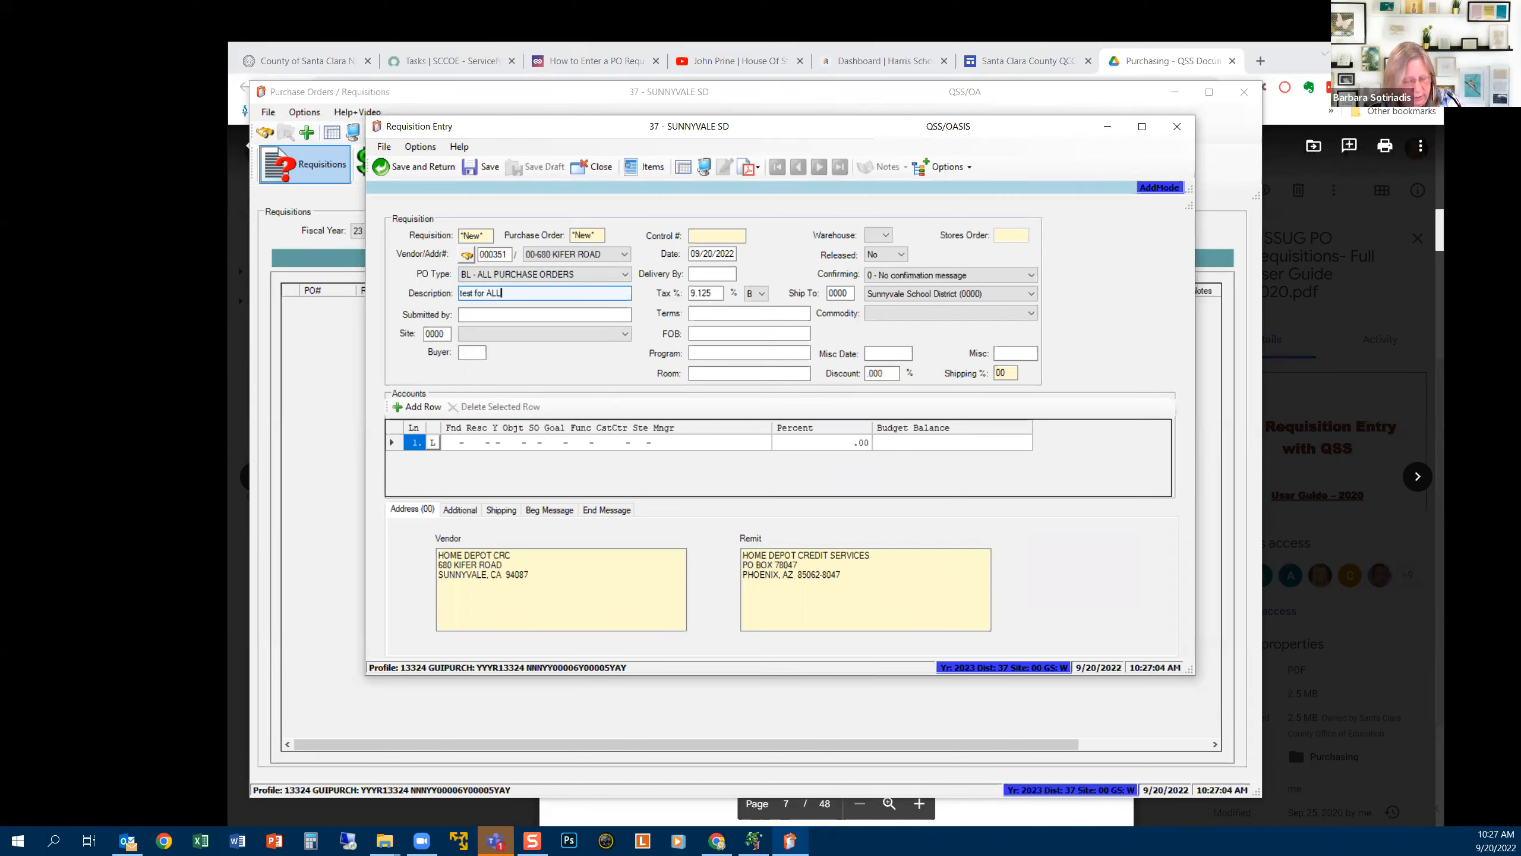
Fill in the Submitted by field with the submitter's first initial and last name in capital letters
{"action": "left_click", "coordinate": [489, 315]}
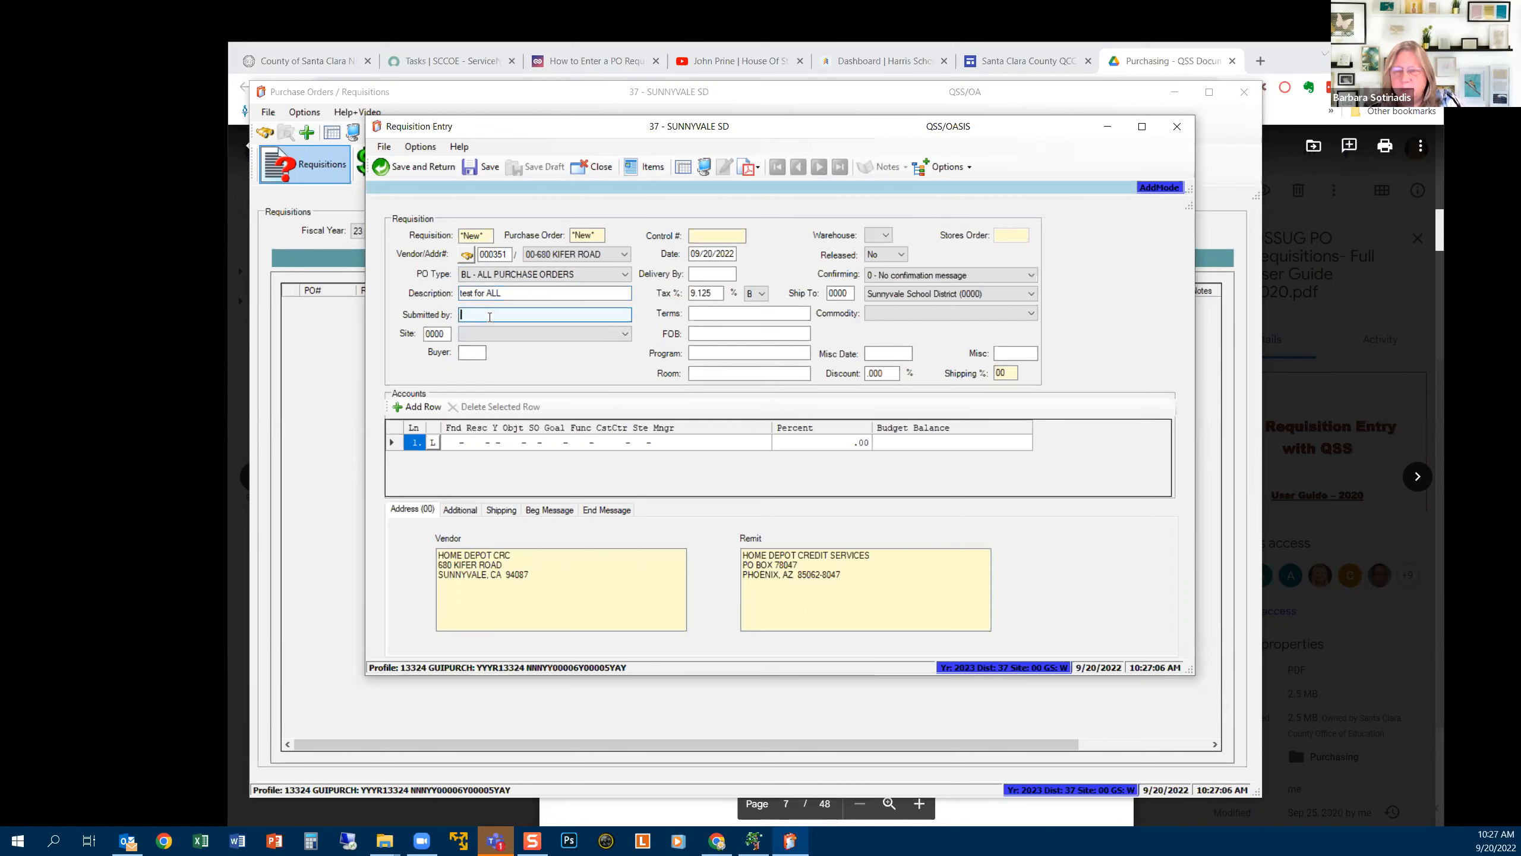
{"action": "type", "text": "b"}
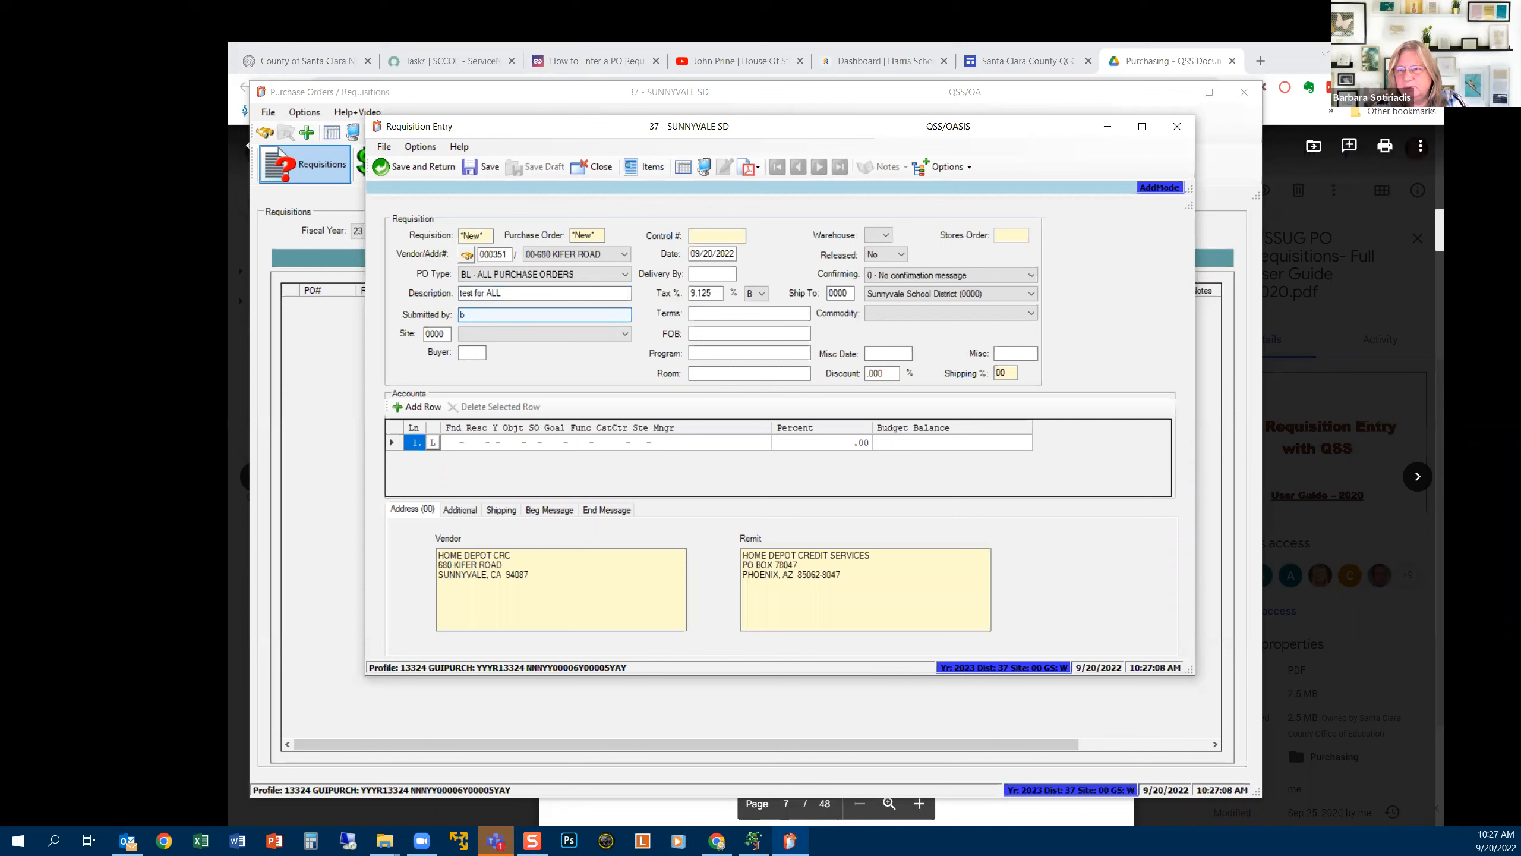
{"action": "type", "text": "B"}
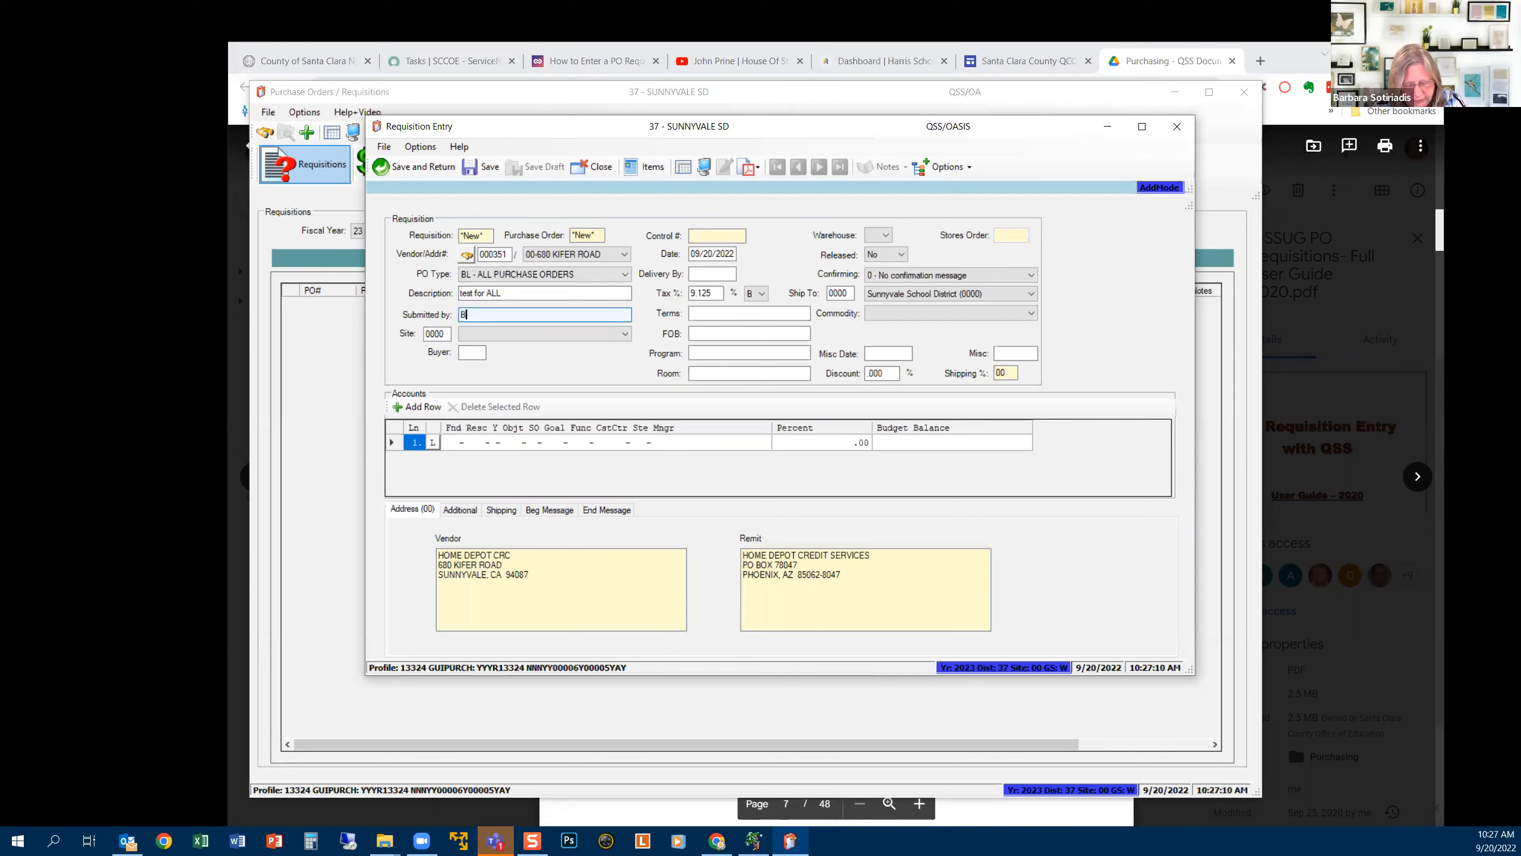
{"action": "type", "text": ".Sotiriadis"}
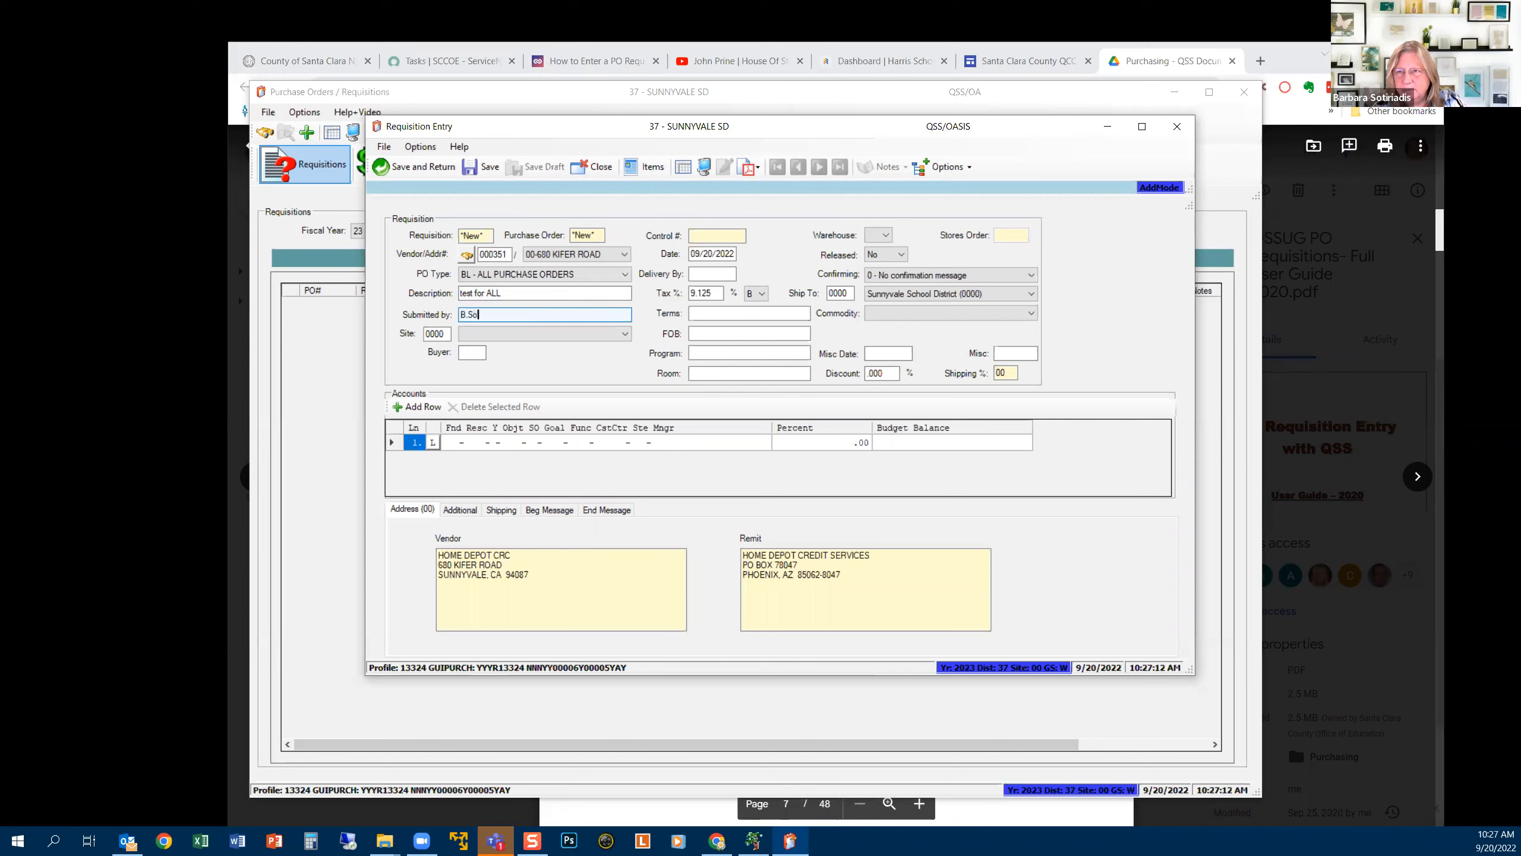
{"action": "key", "text": "BackSpace"}
{"action": "key", "text": "BackSpace"}
{"action": "key", "text": "BackSpace"}
{"action": "key", "text": "BackSpace"}
{"action": "key", "text": "BackSpace"}
{"action": "key", "text": "BackSpace"}
{"action": "key", "text": "BackSpace"}
{"action": "key", "text": "BackSpace"}
{"action": "key", "text": "BackSpace"}
{"action": "key", "text": "BackSpace"}
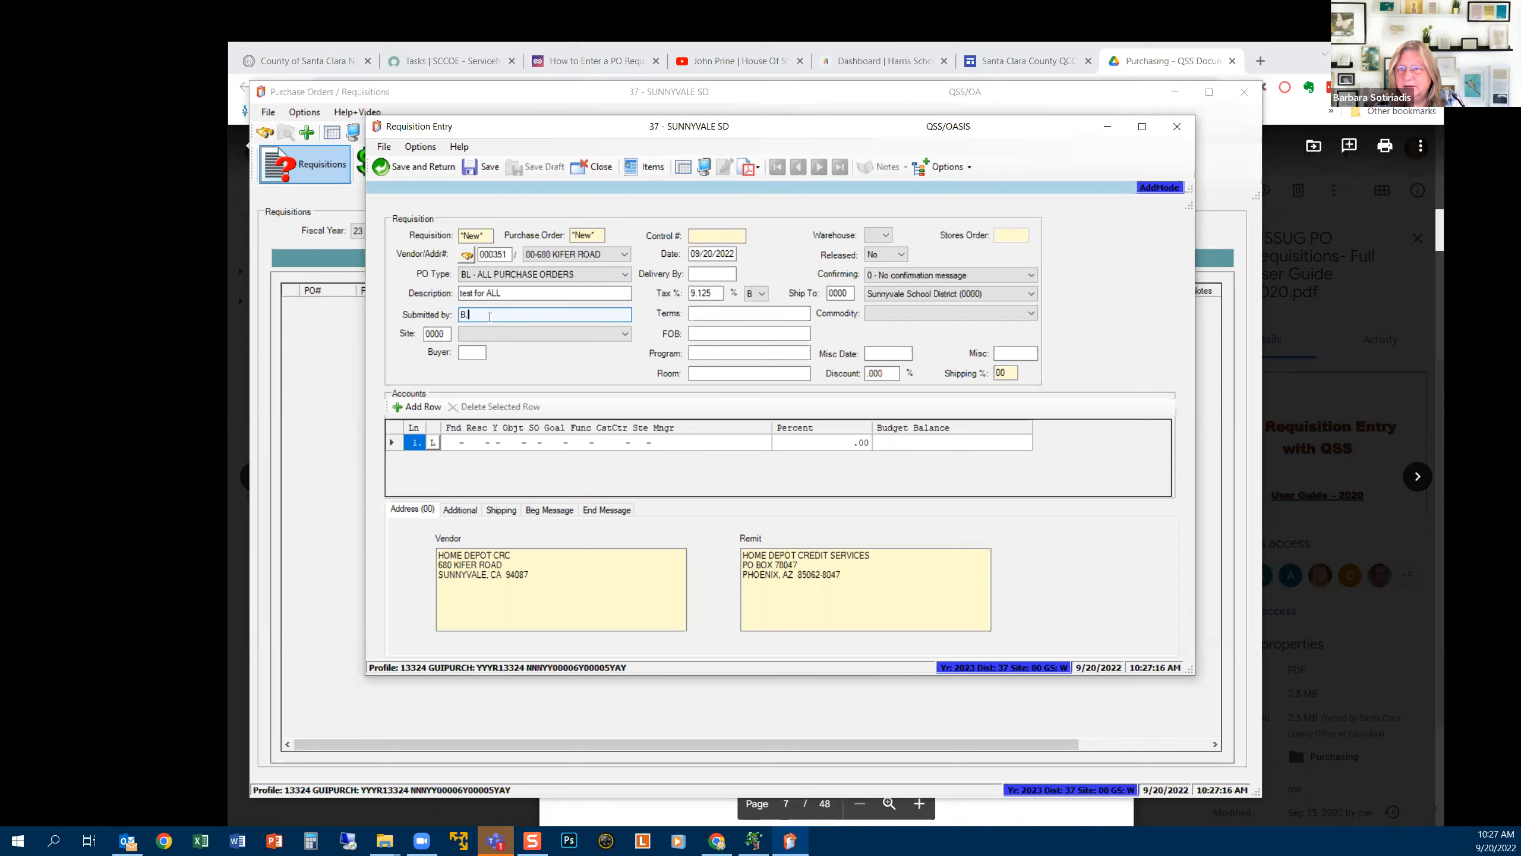
{"action": "type", "text": "SOTIRIADIS"}
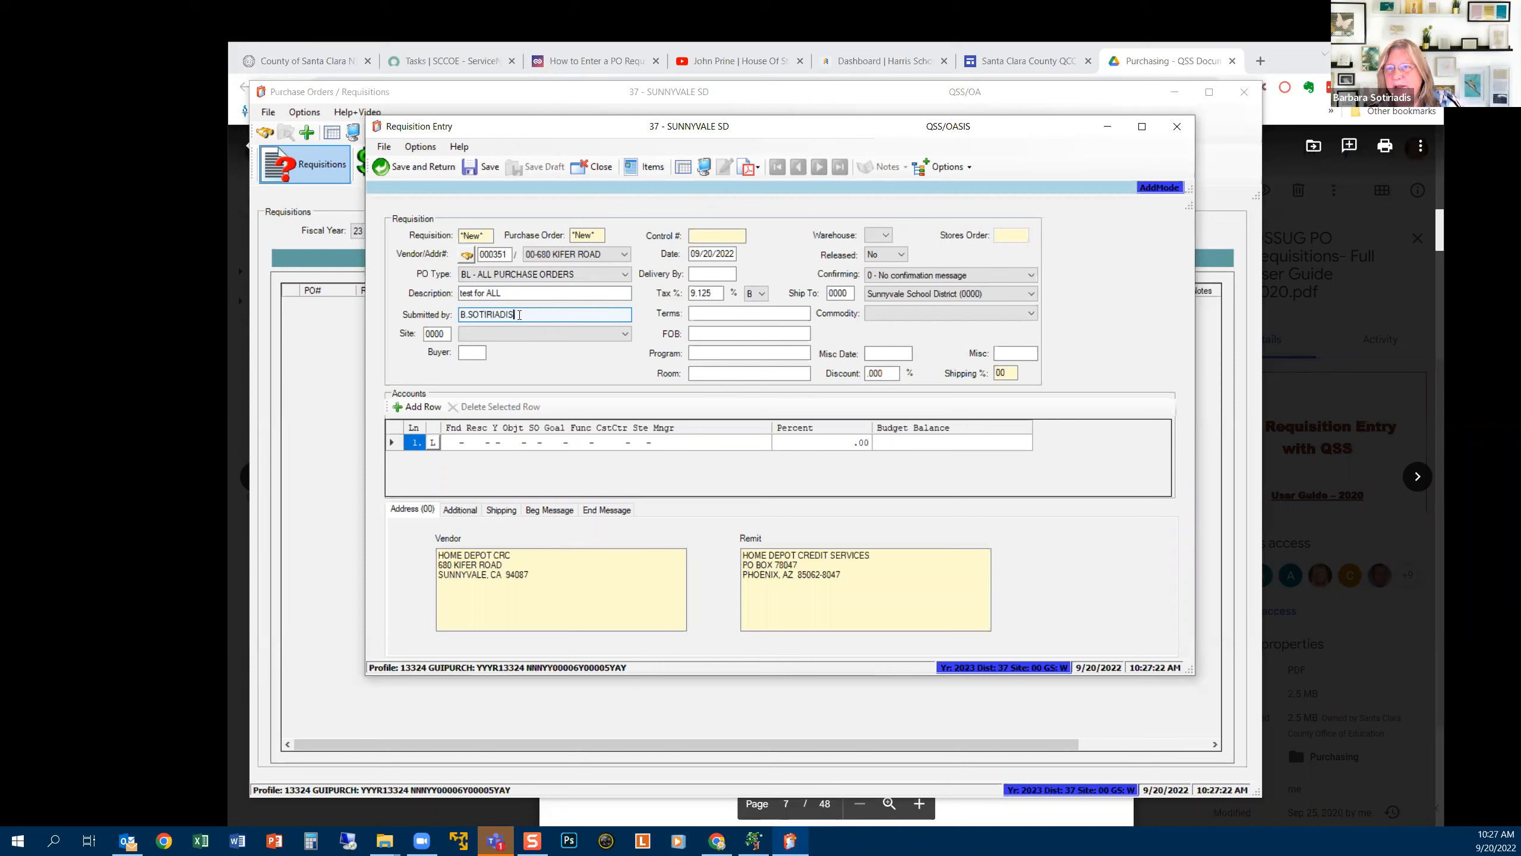
Look through the available sites and select SUNNYVALE SCHOOL DISTRICT (0000) as the requisition's site
{"action": "left_click", "coordinate": [444, 334]}
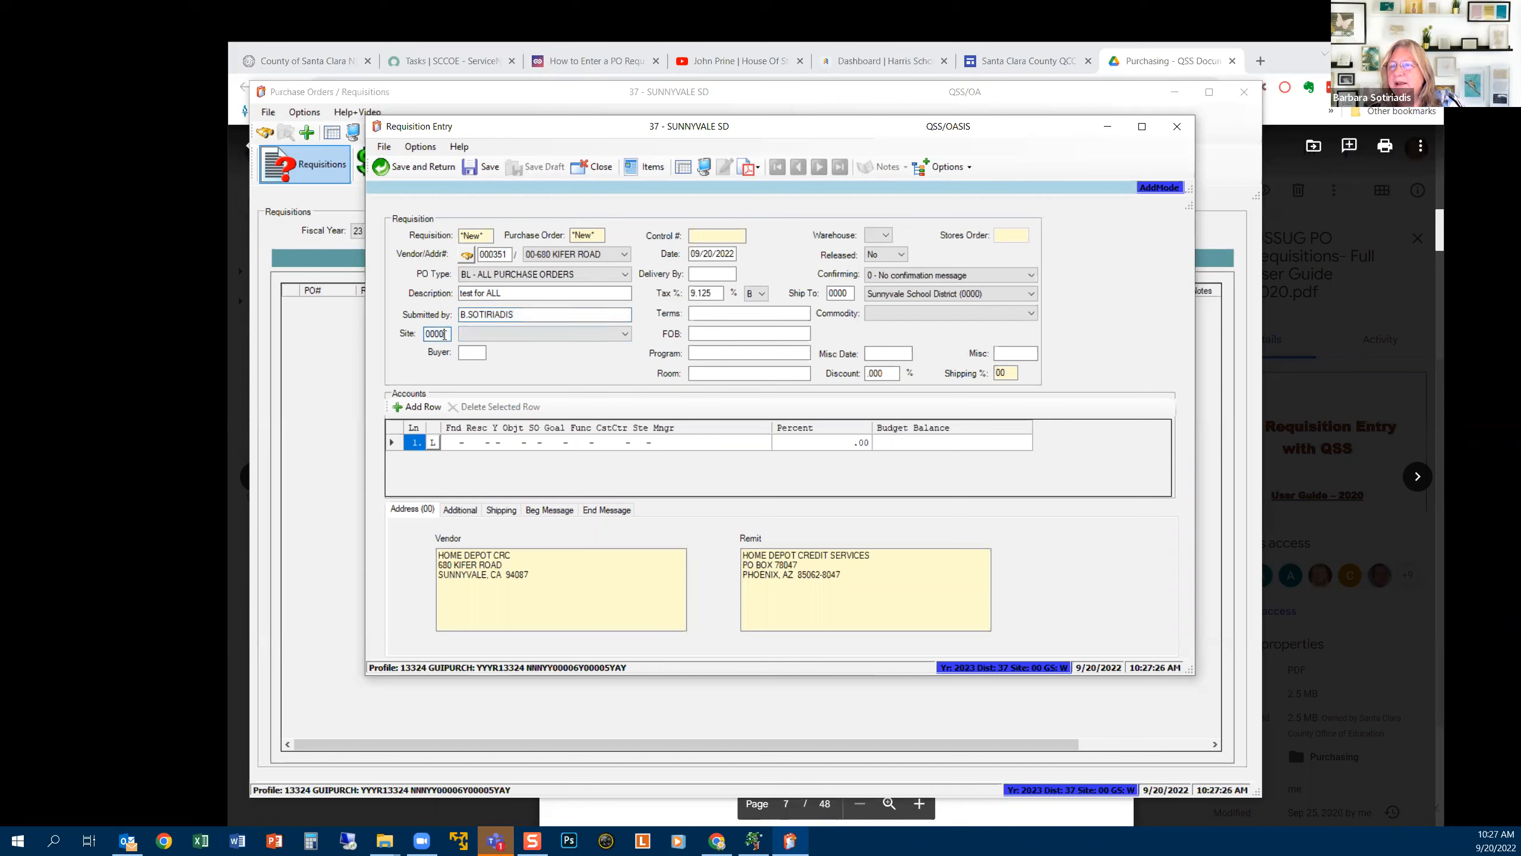
{"action": "left_click", "coordinate": [609, 334]}
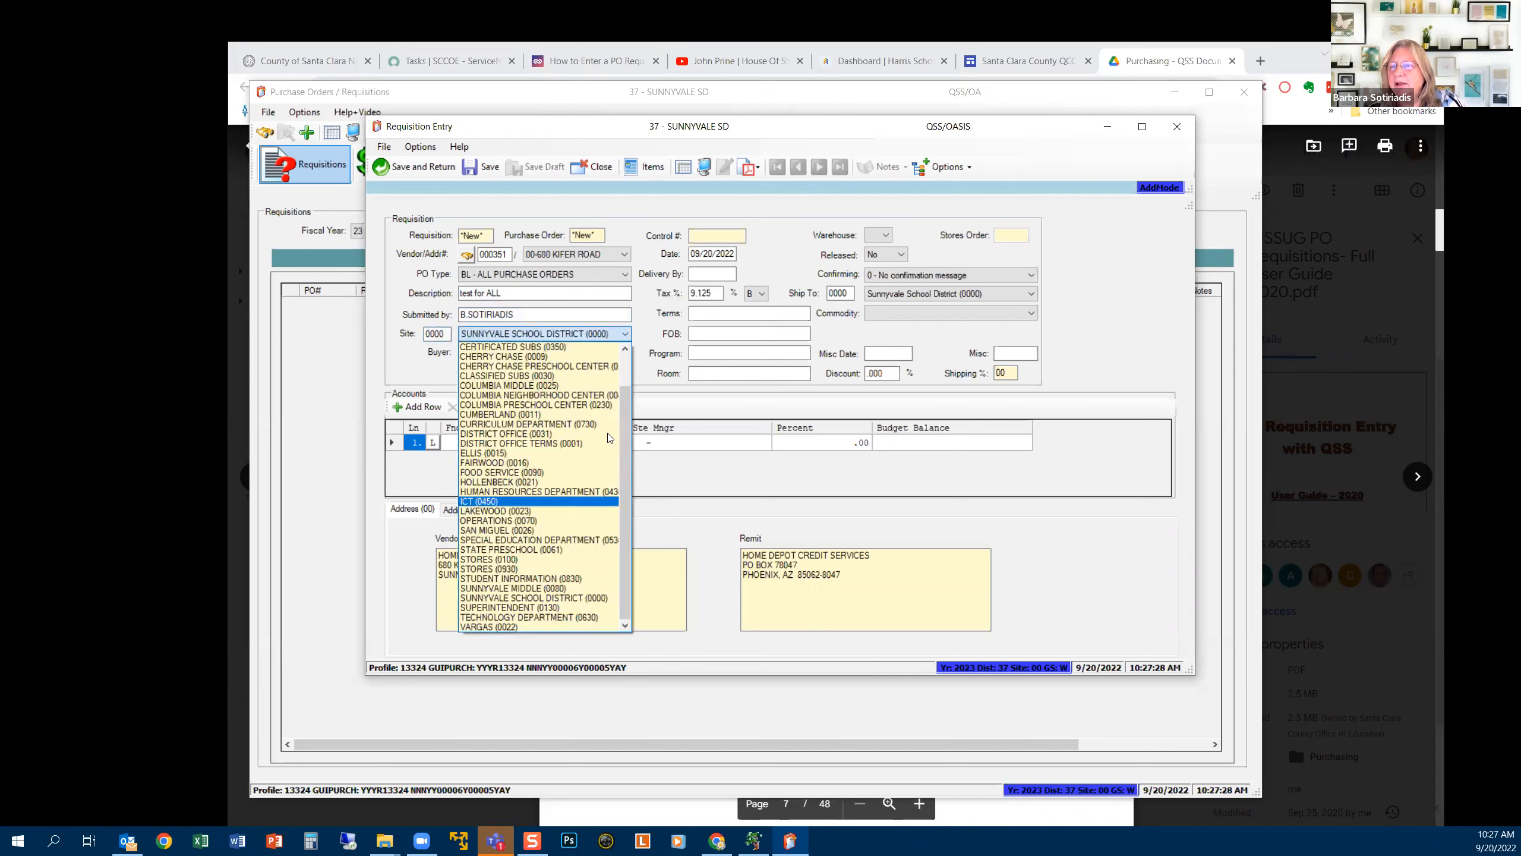
{"action": "scroll", "coordinate": [624, 428], "scroll_direction": "up", "scroll_amount": 2}
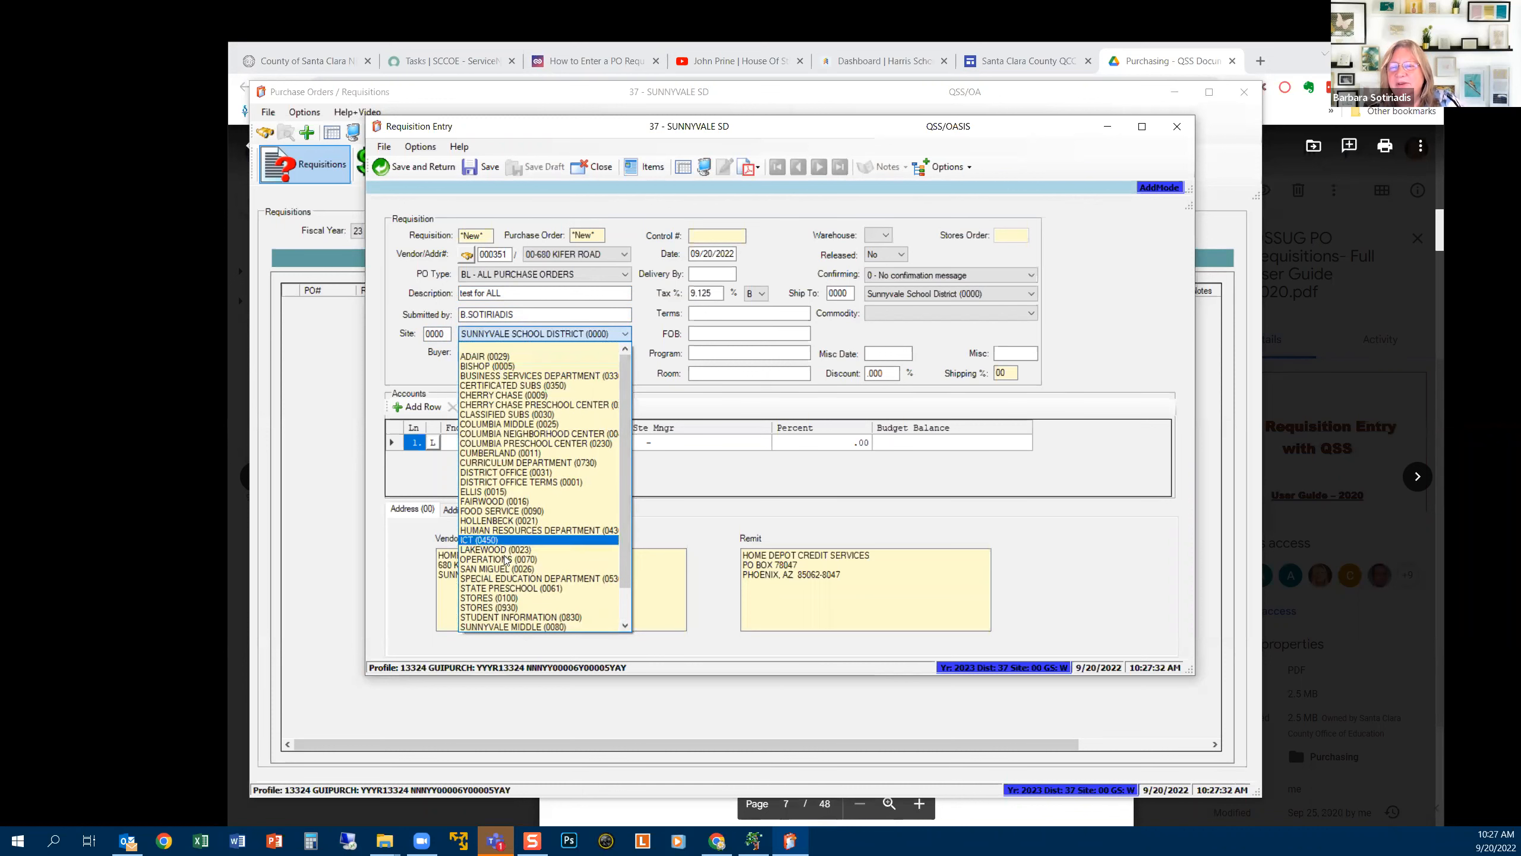
{"action": "left_click_drag", "start_coordinate": [623, 359], "coordinate": [624, 397]}
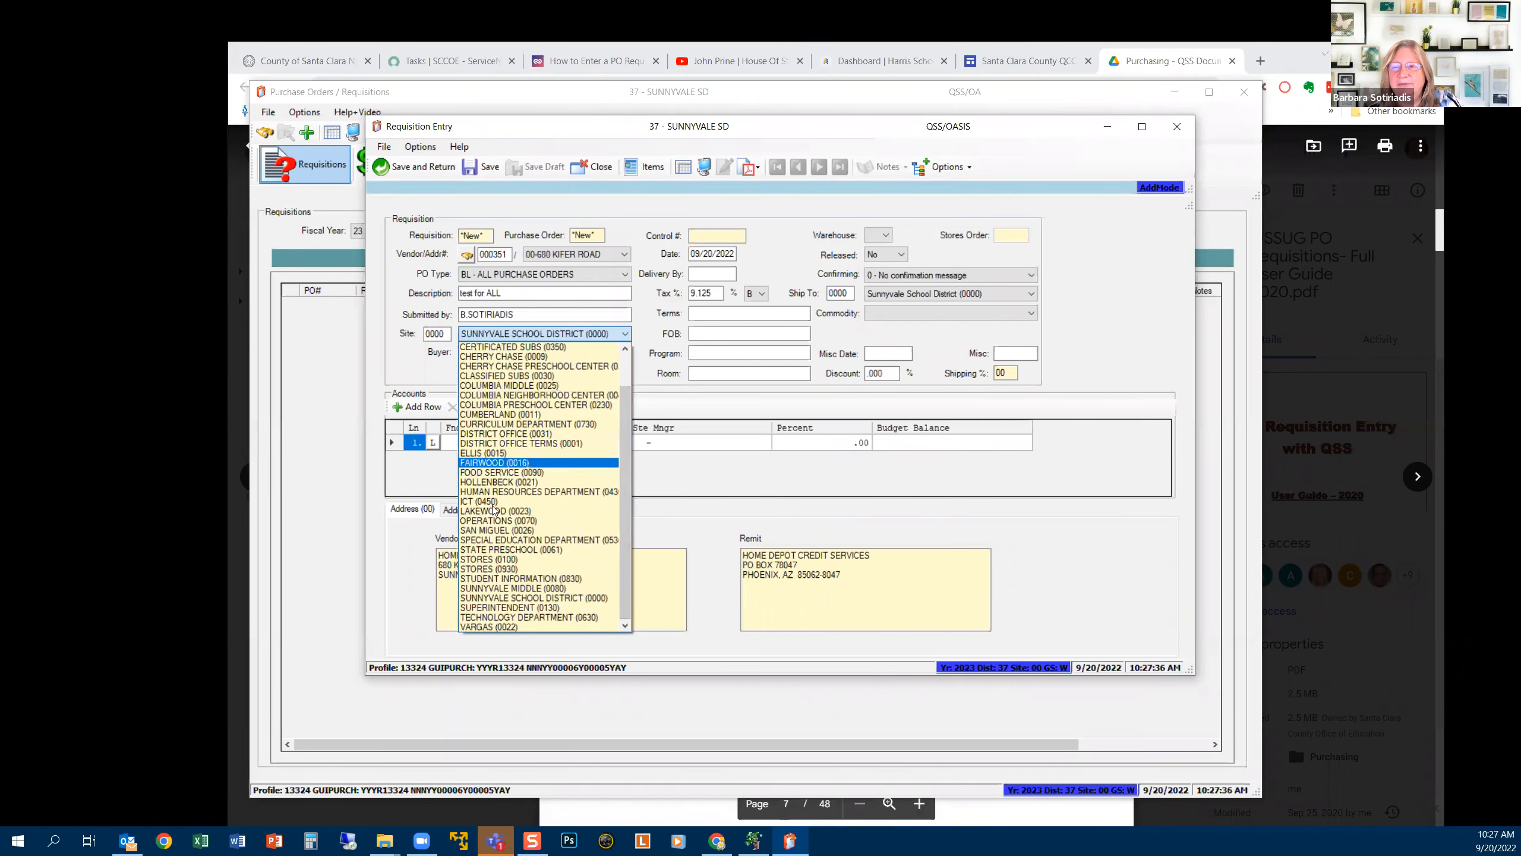
{"action": "left_click_drag", "start_coordinate": [623, 451], "coordinate": [555, 355]}
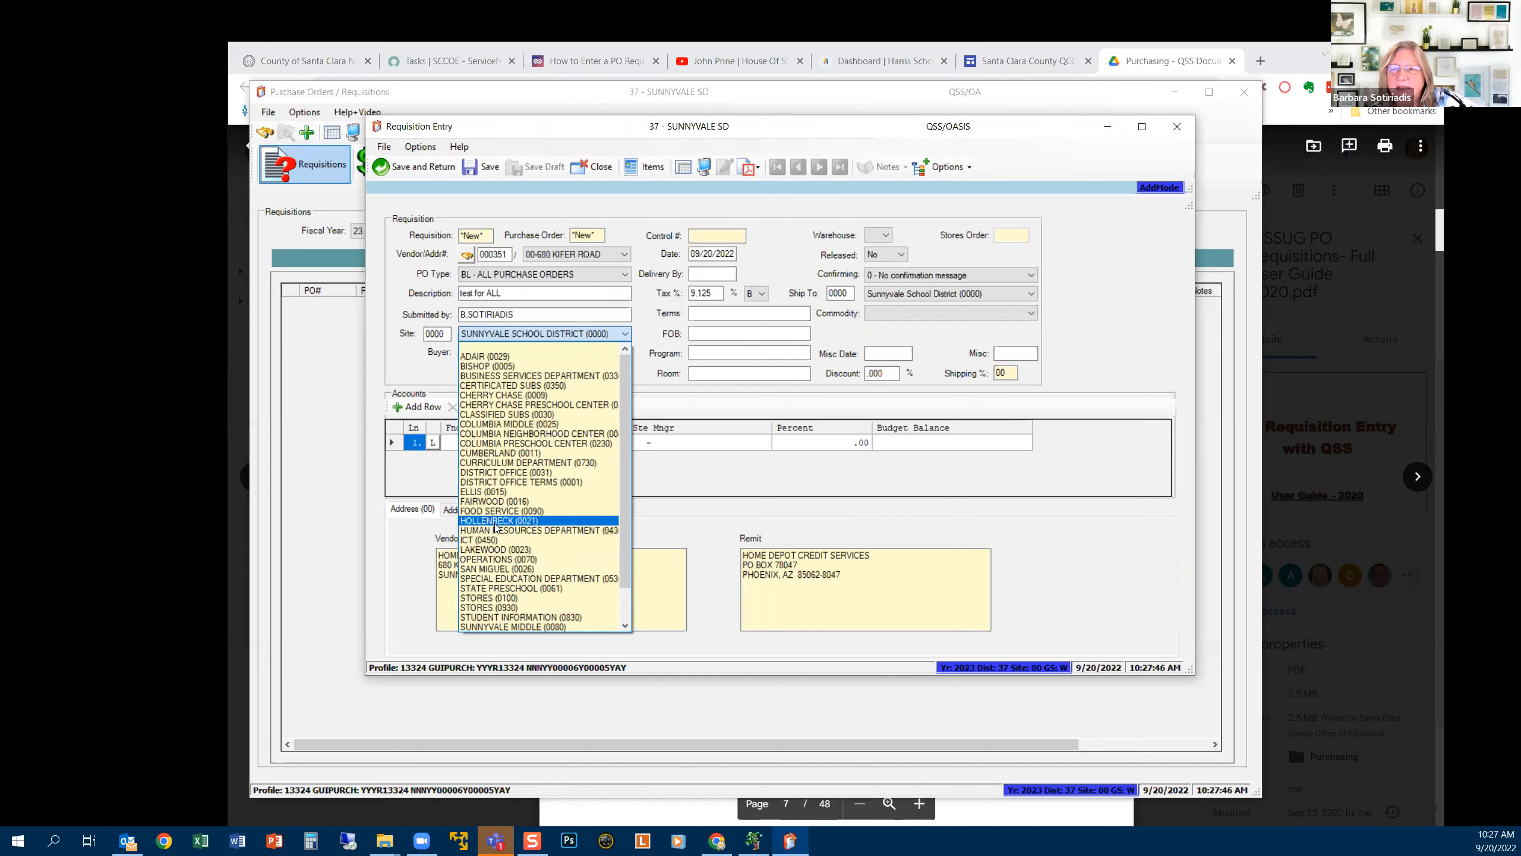
{"action": "key", "text": "Escape"}
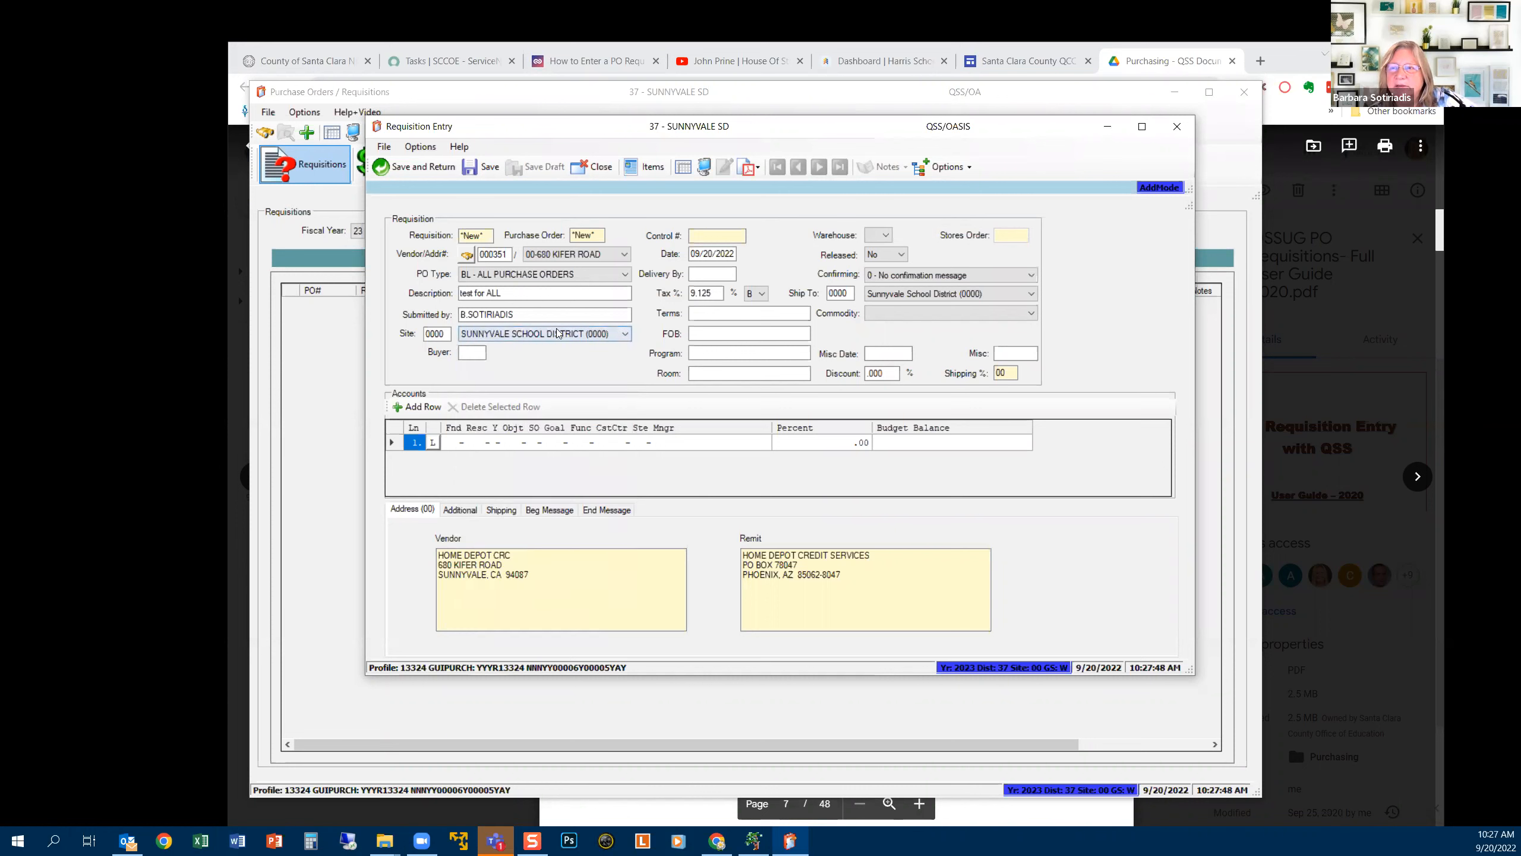
{"action": "left_click", "coordinate": [623, 338]}
{"action": "left_click", "coordinate": [513, 599]}
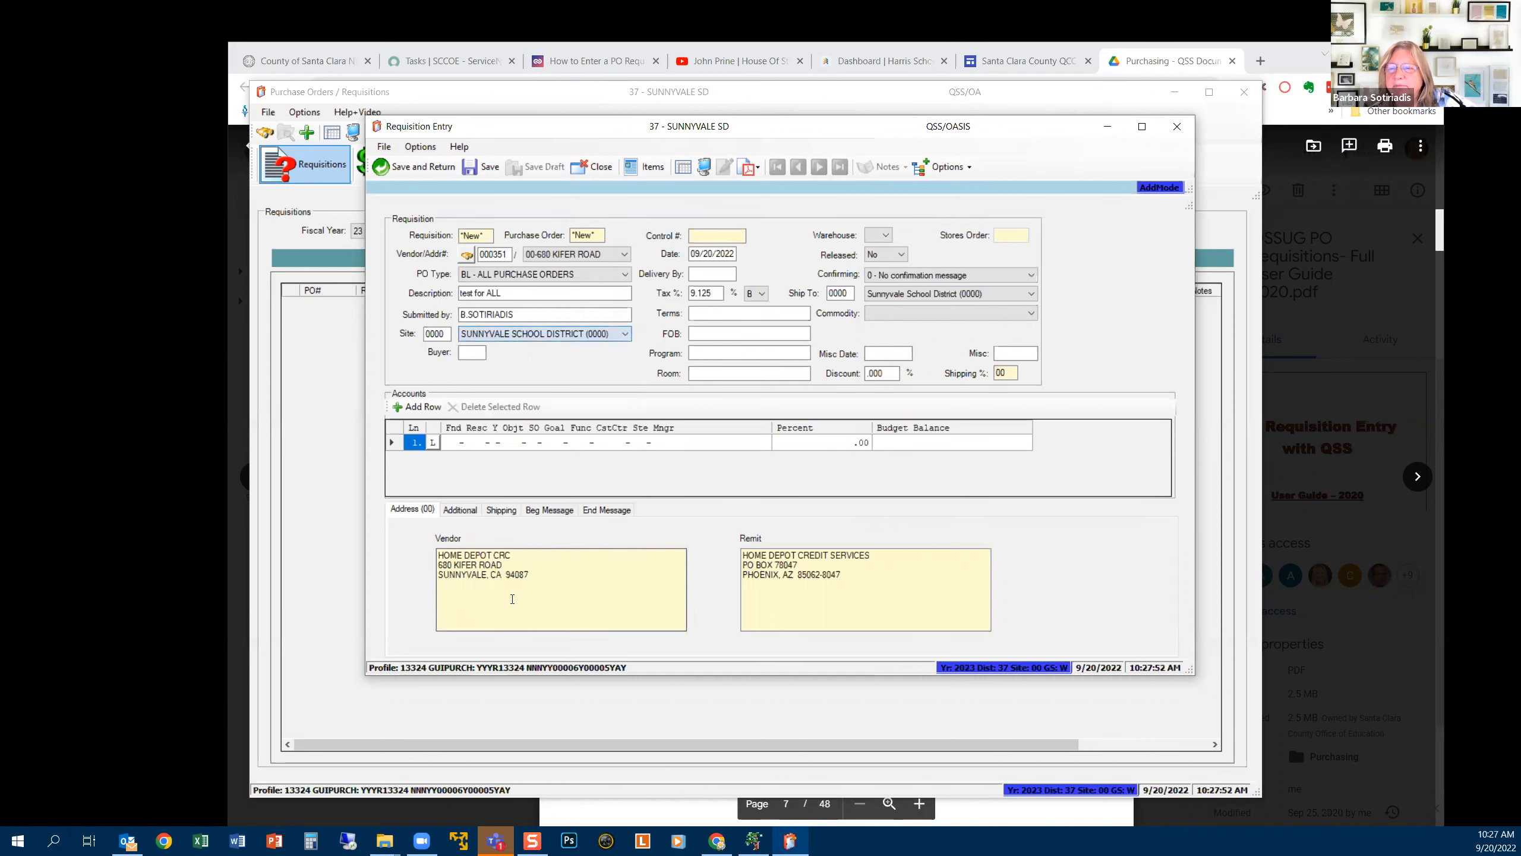
Try replacing the requisition's site code with 0004
{"action": "left_click", "coordinate": [447, 336]}
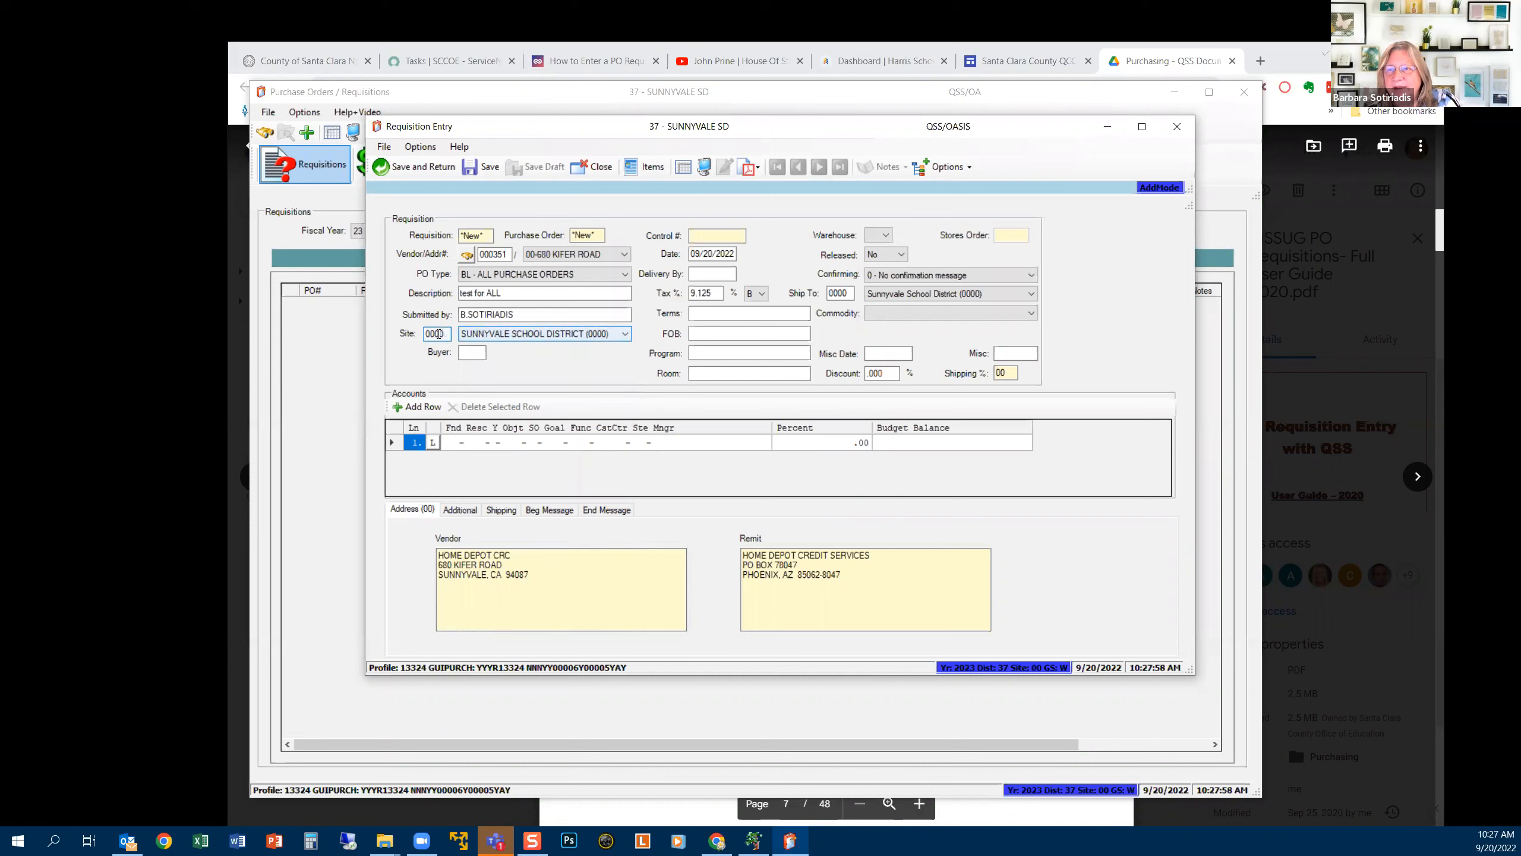
{"action": "left_click_drag", "start_coordinate": [445, 334], "coordinate": [425, 335]}
{"action": "type", "text": "0004"}
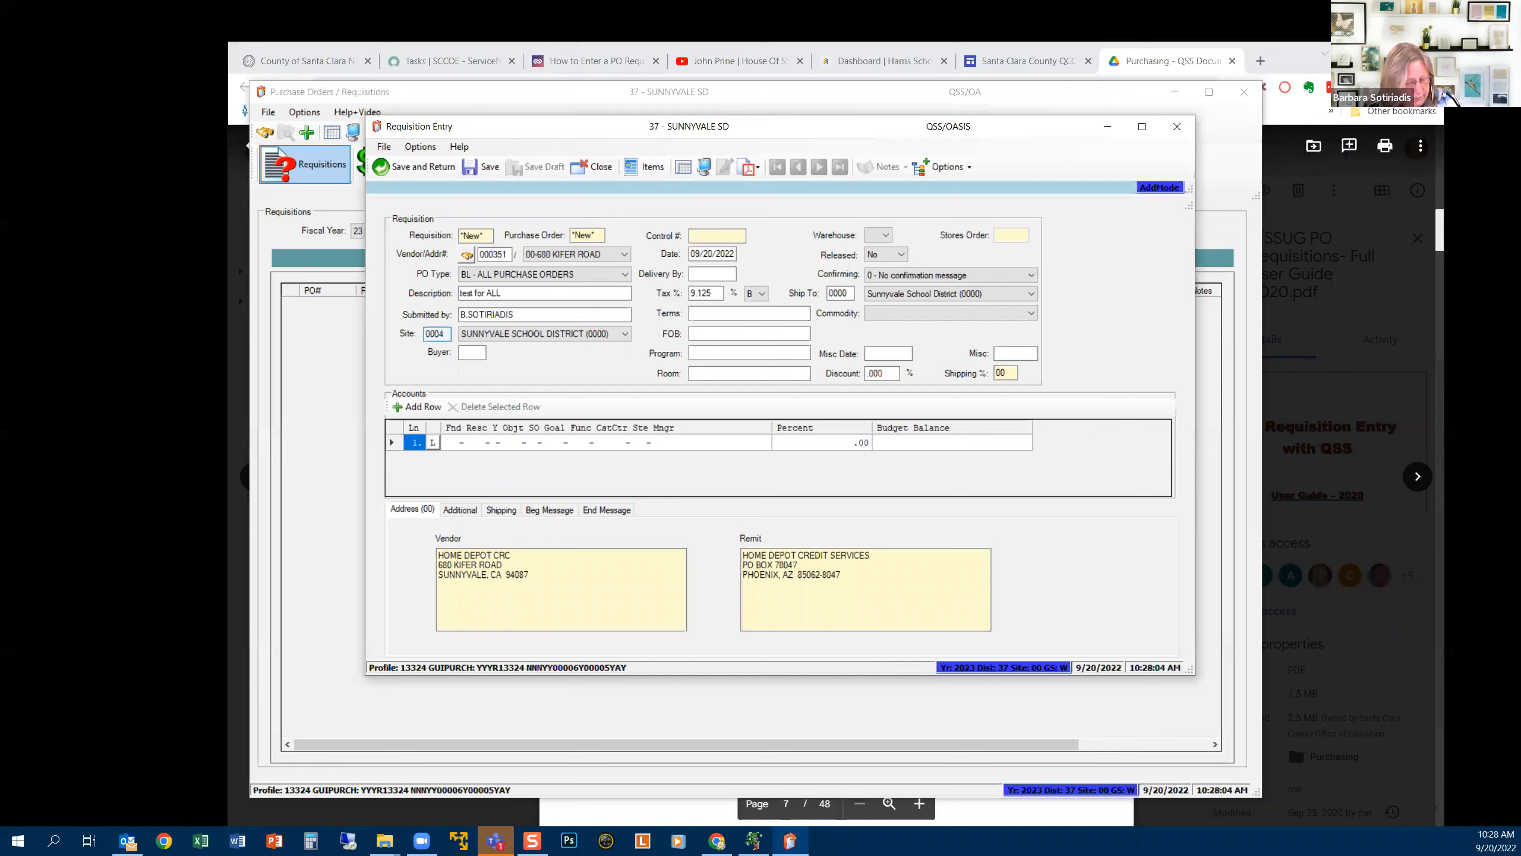
{"action": "key", "text": "Tab"}
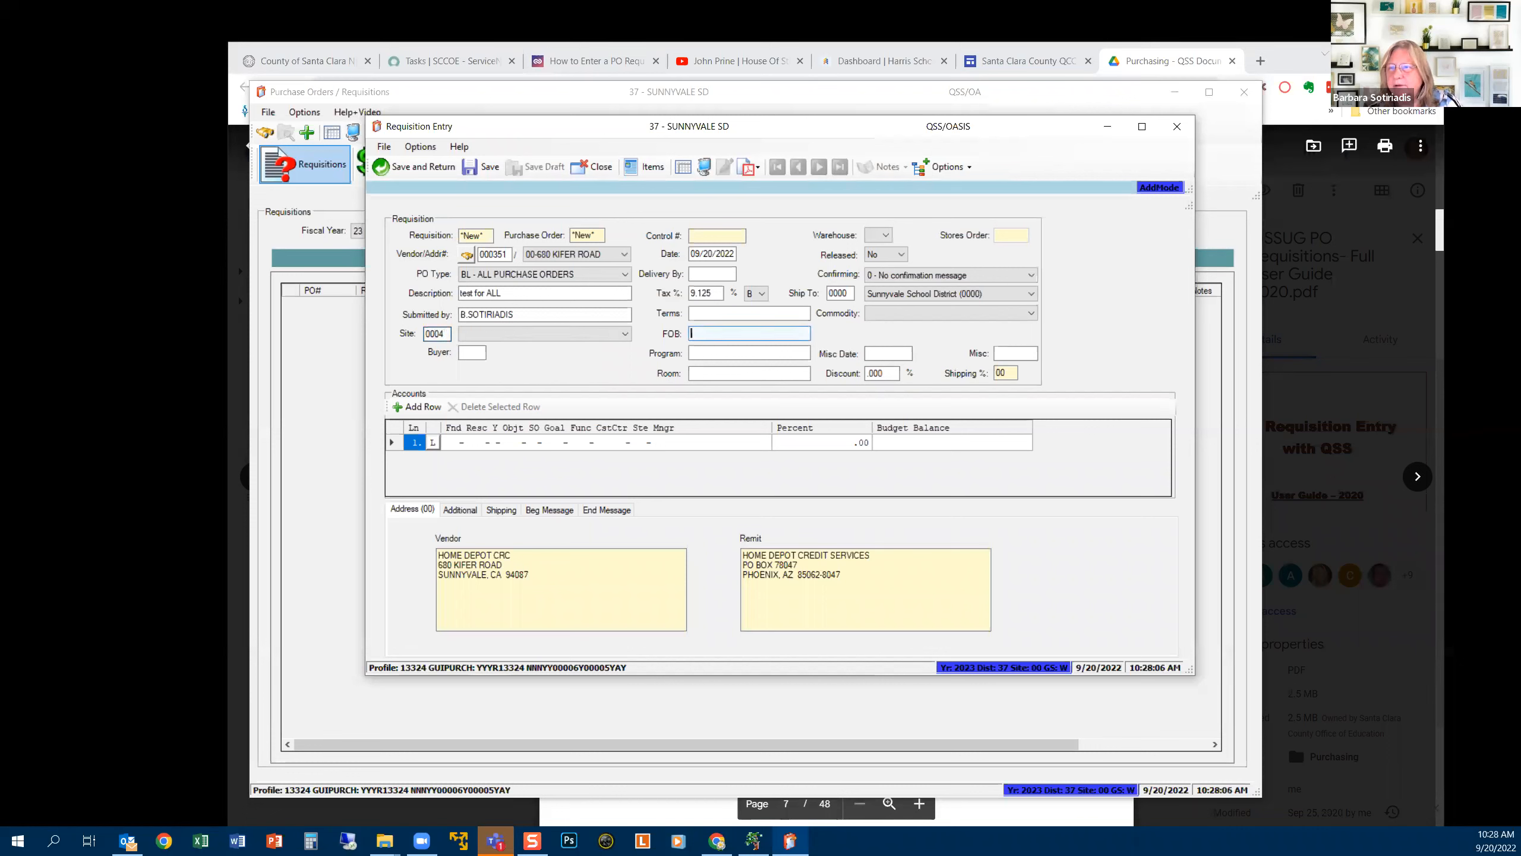
Check the available sites and change the requisition's site code to 0005
{"action": "left_click", "coordinate": [624, 334]}
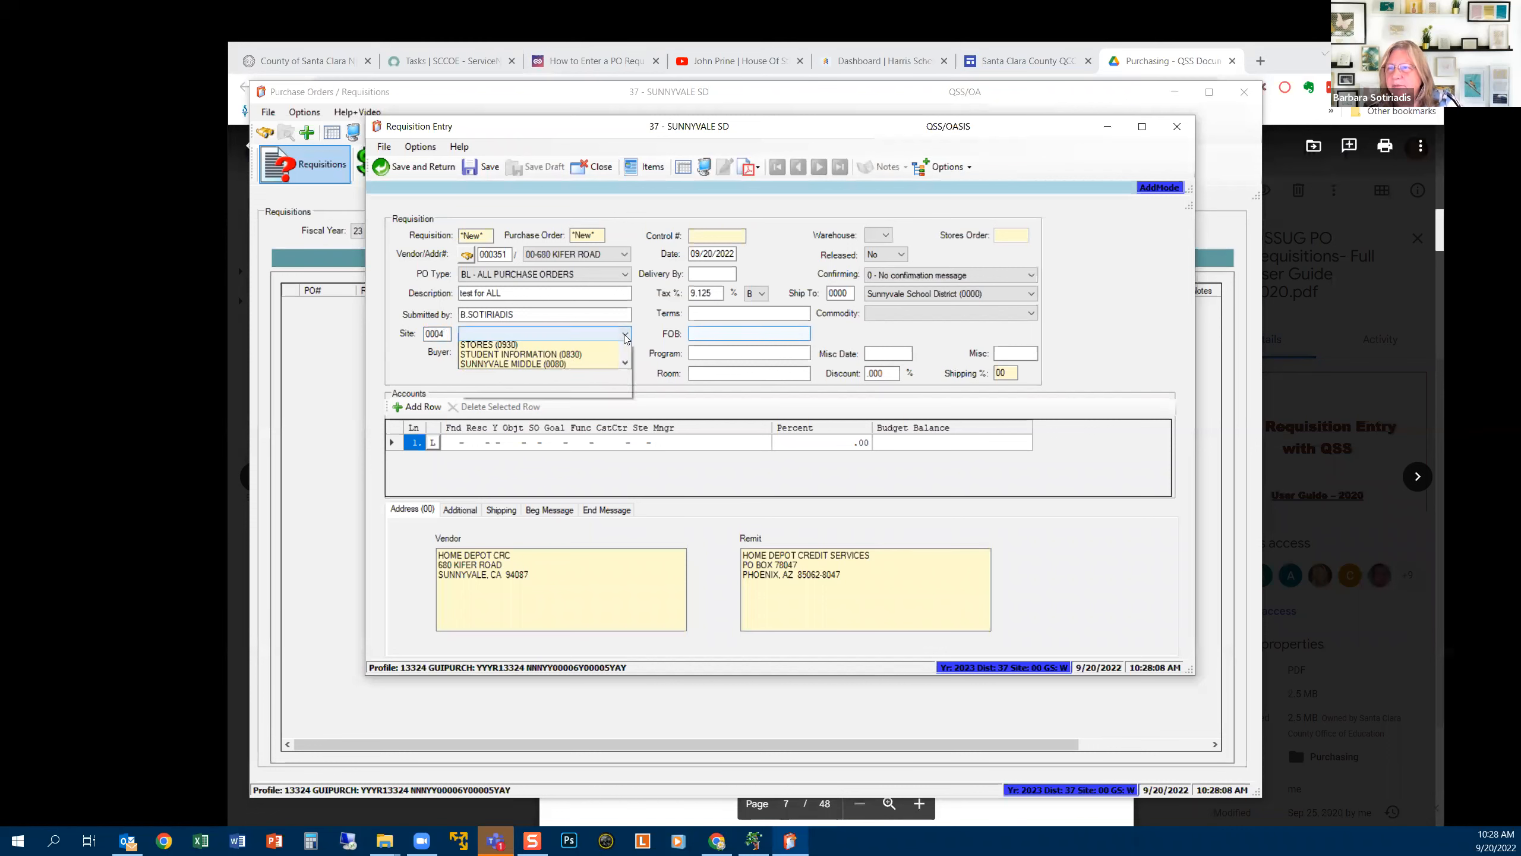
{"action": "left_click", "coordinate": [446, 336]}
{"action": "left_click_drag", "start_coordinate": [446, 336], "coordinate": [438, 334]}
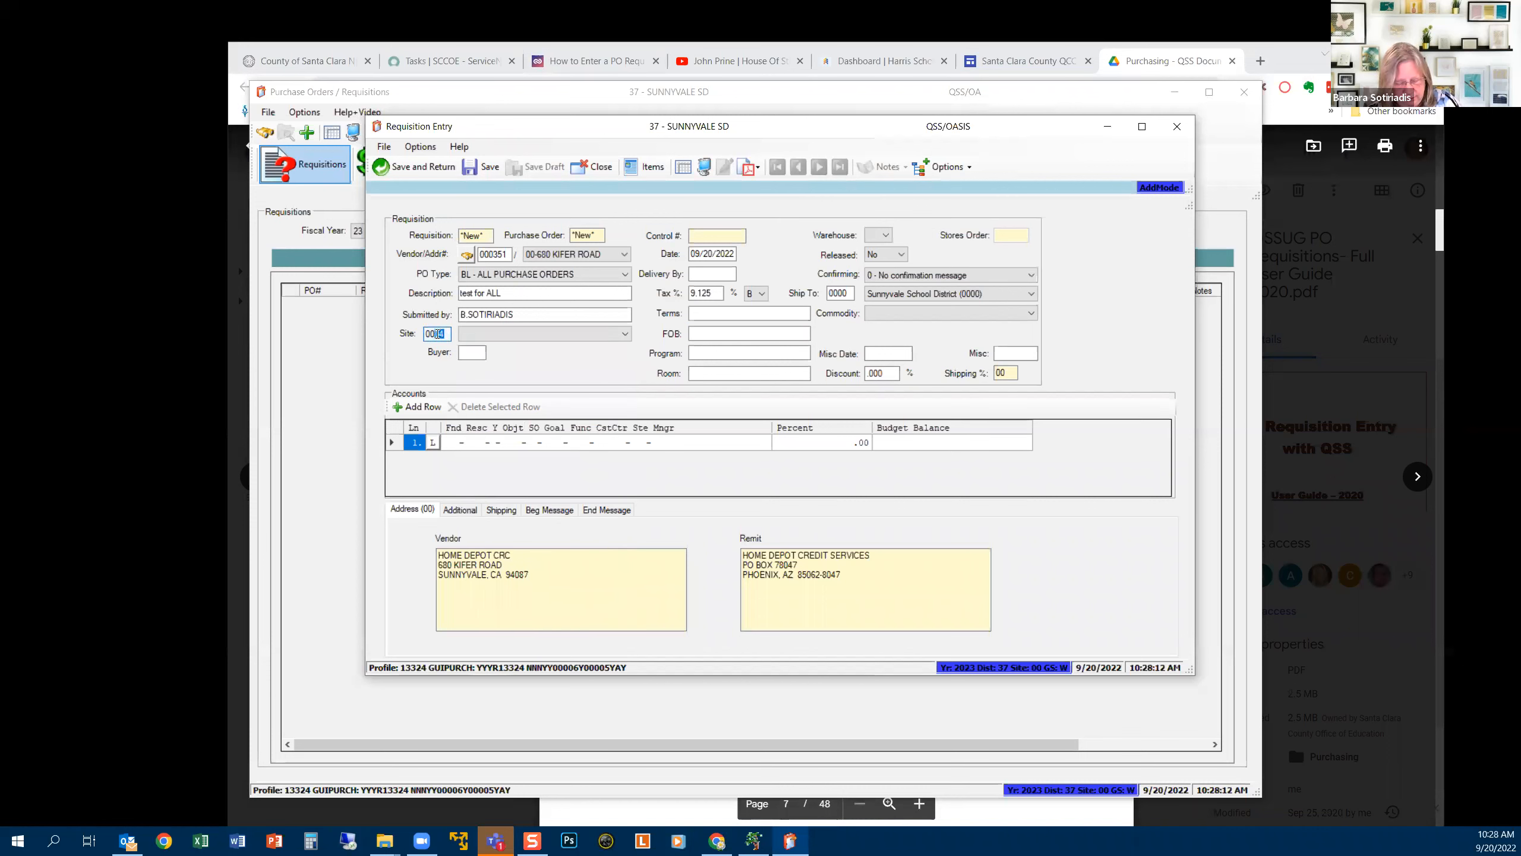
{"action": "type", "text": "5"}
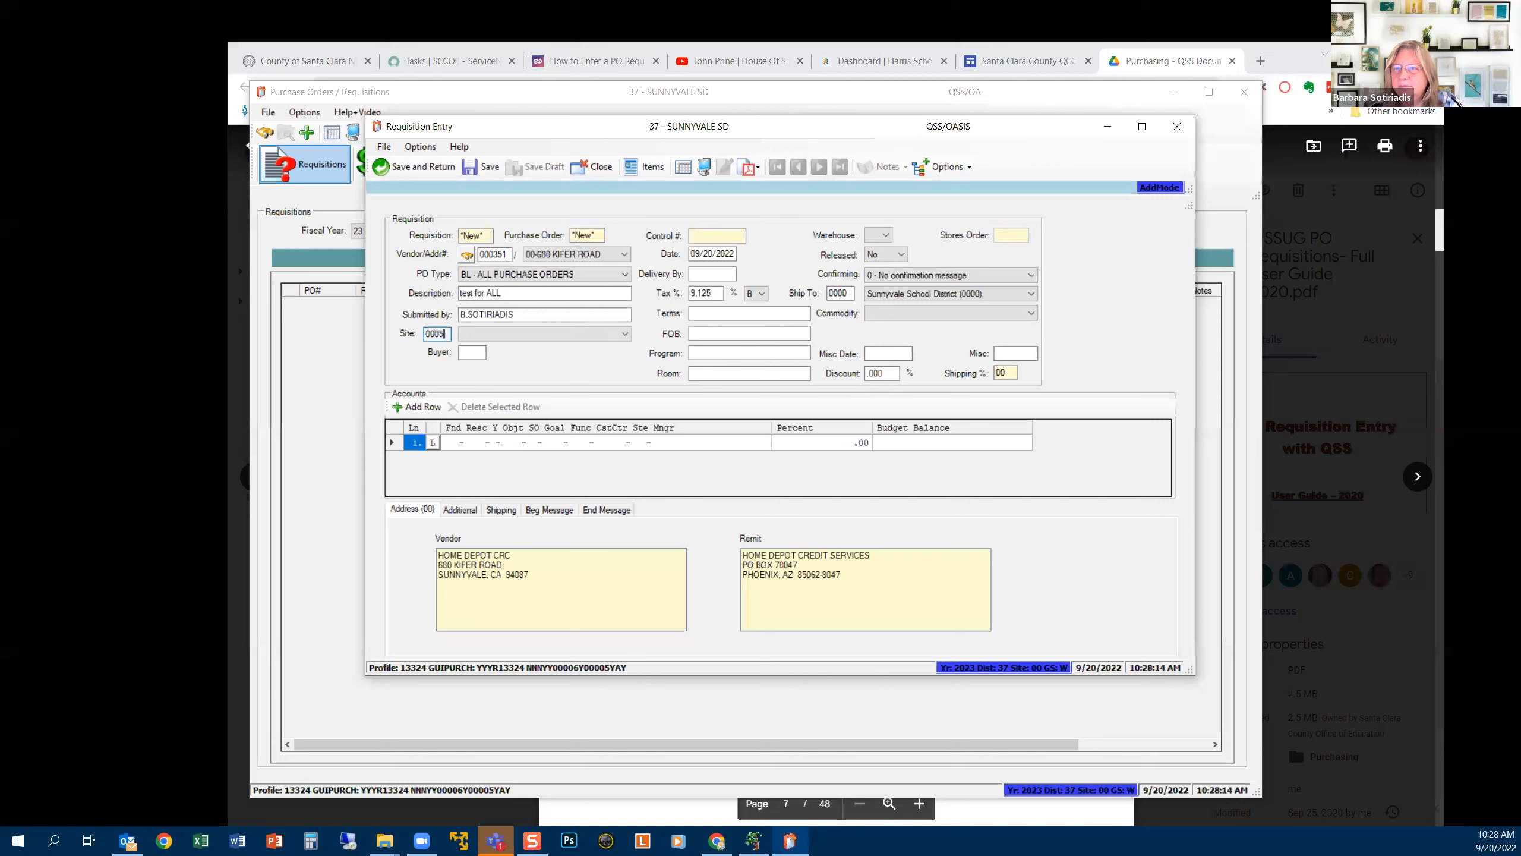
Select BISHOP (0005) from the available sites as the requisition's site
{"action": "key", "text": "Tab"}
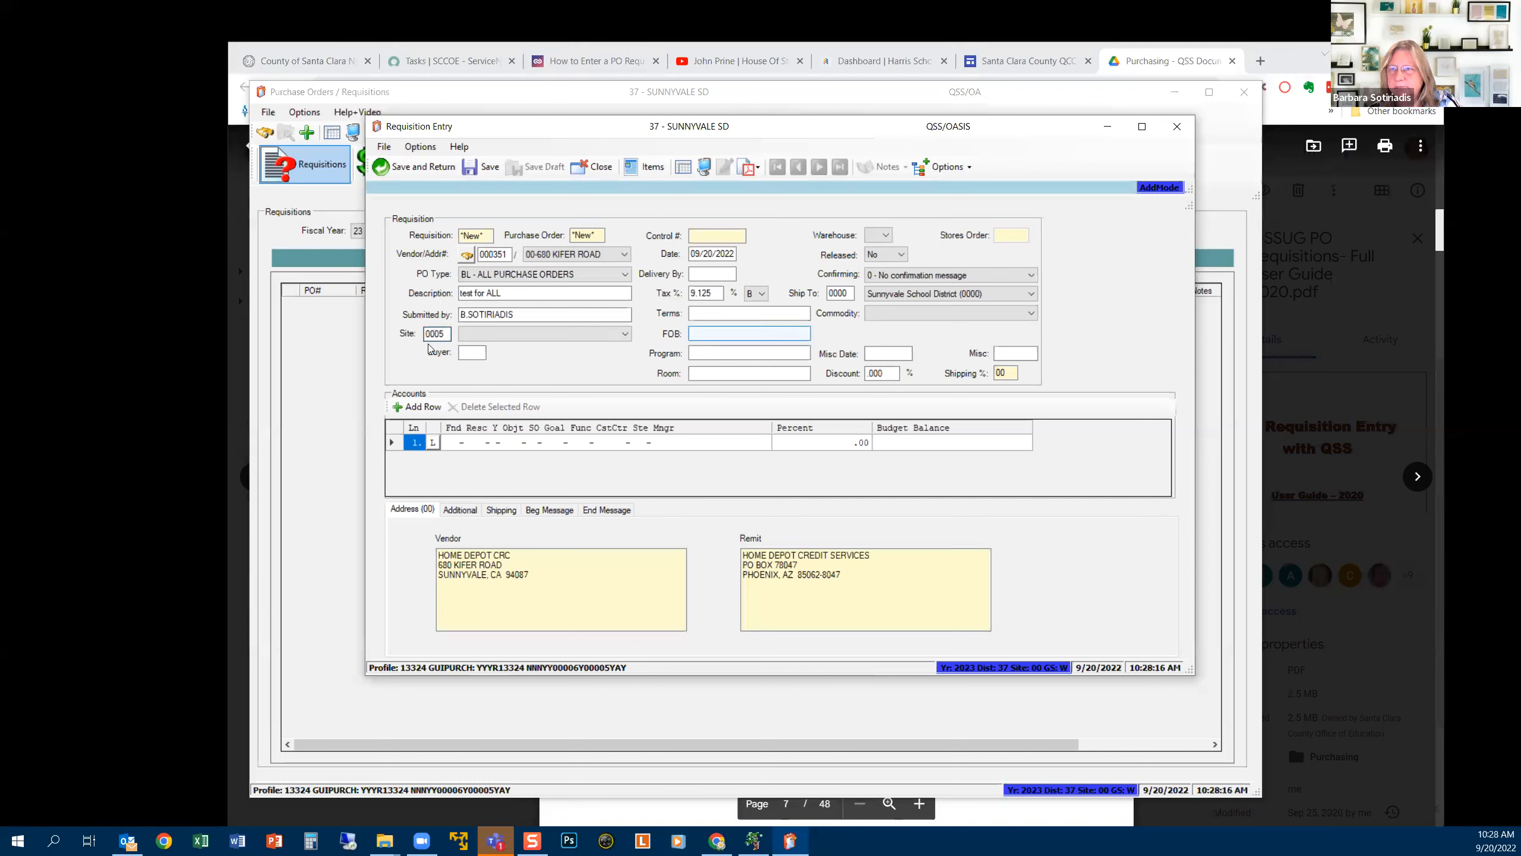
{"action": "left_click", "coordinate": [443, 334]}
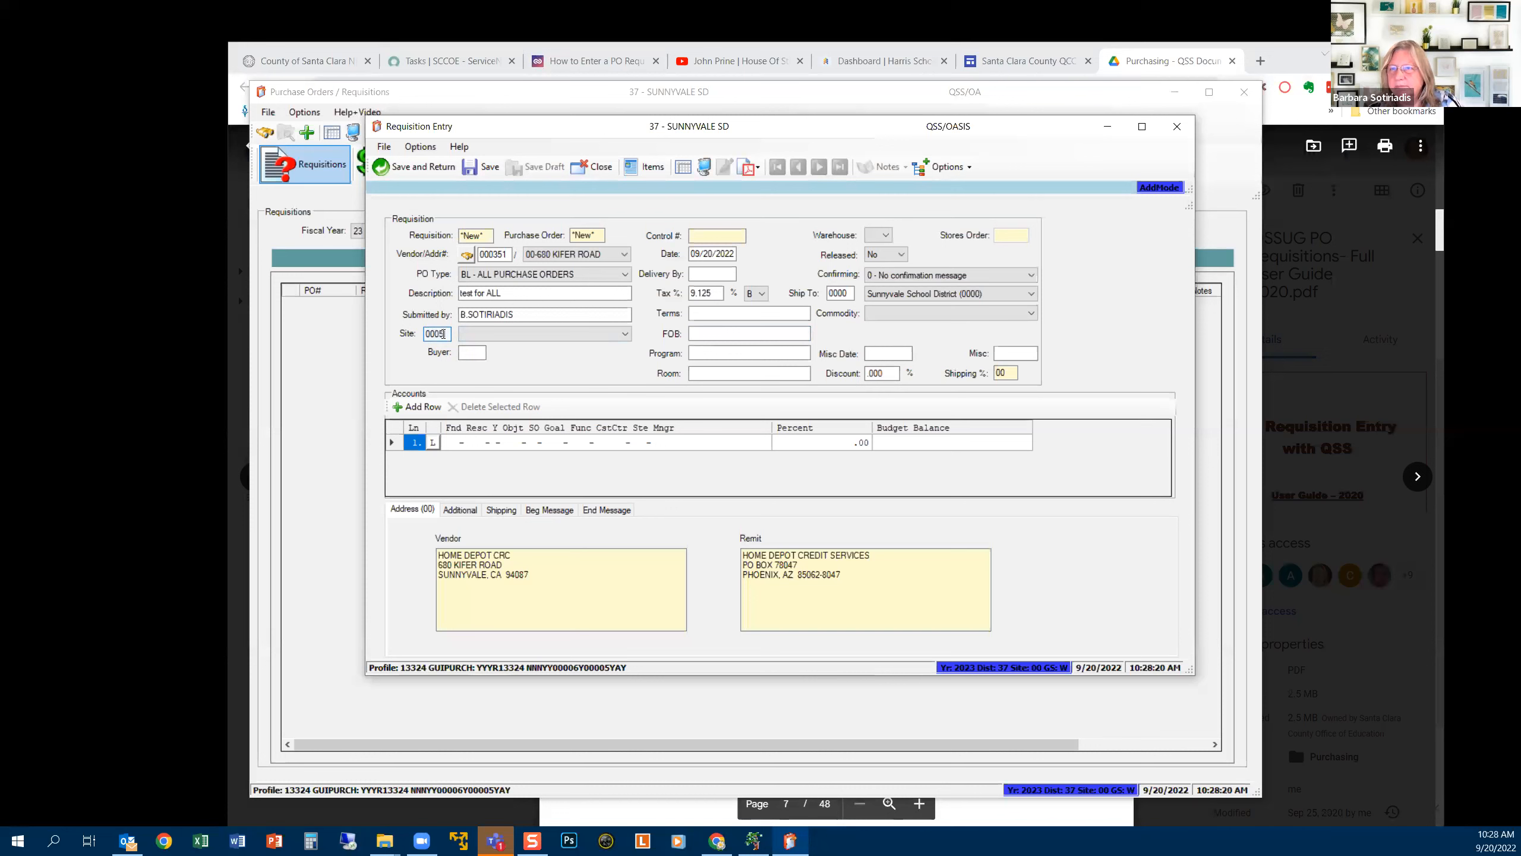
{"action": "left_click", "coordinate": [621, 336]}
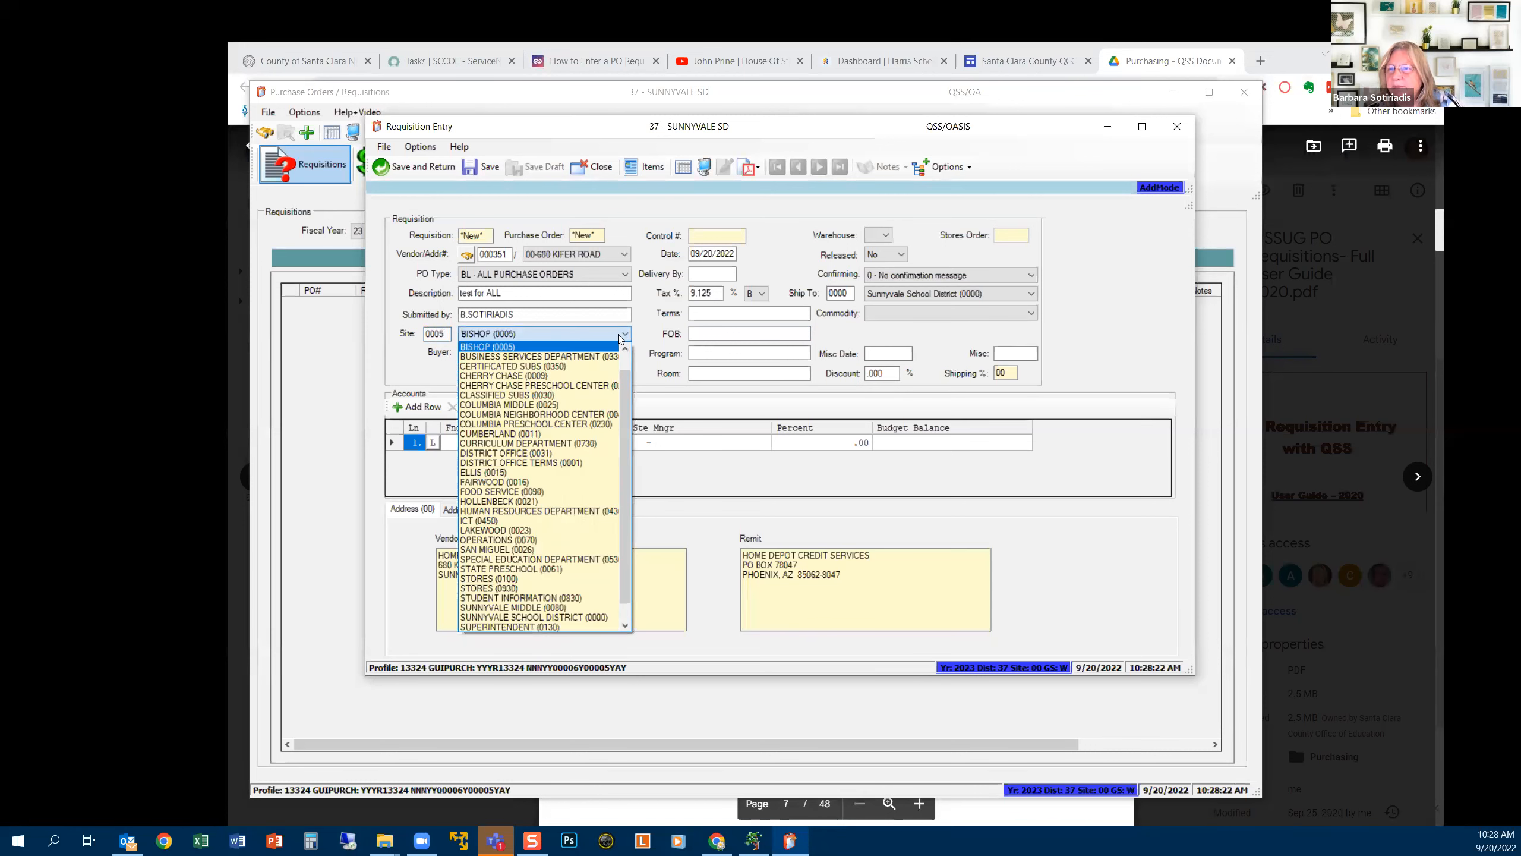
{"action": "left_click", "coordinate": [481, 347]}
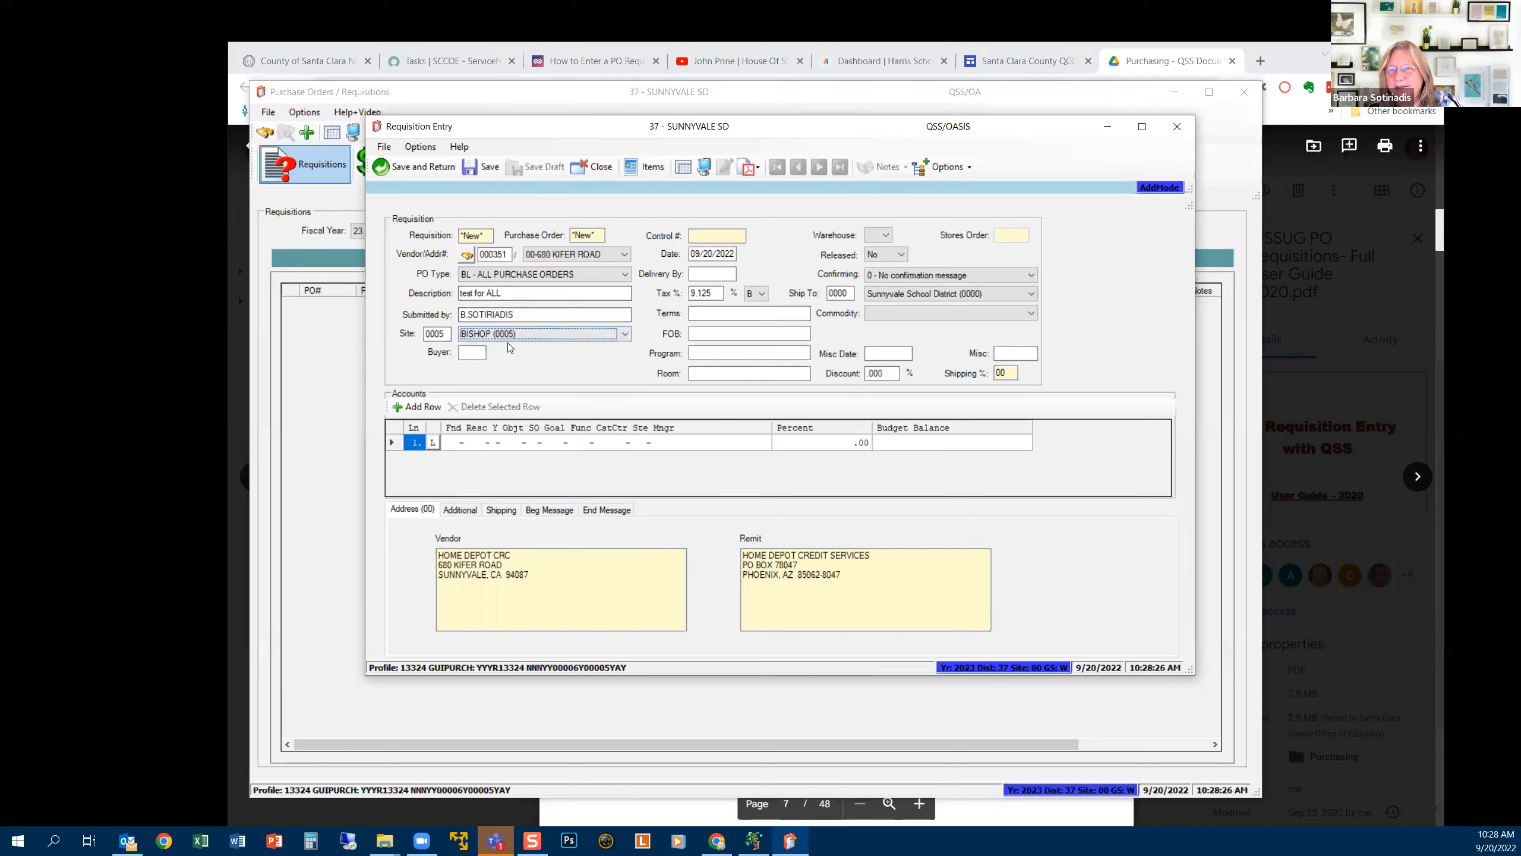
Review the optional FOB, Buyer, Program and Misc Date fields of the requisition
{"action": "left_click", "coordinate": [707, 334]}
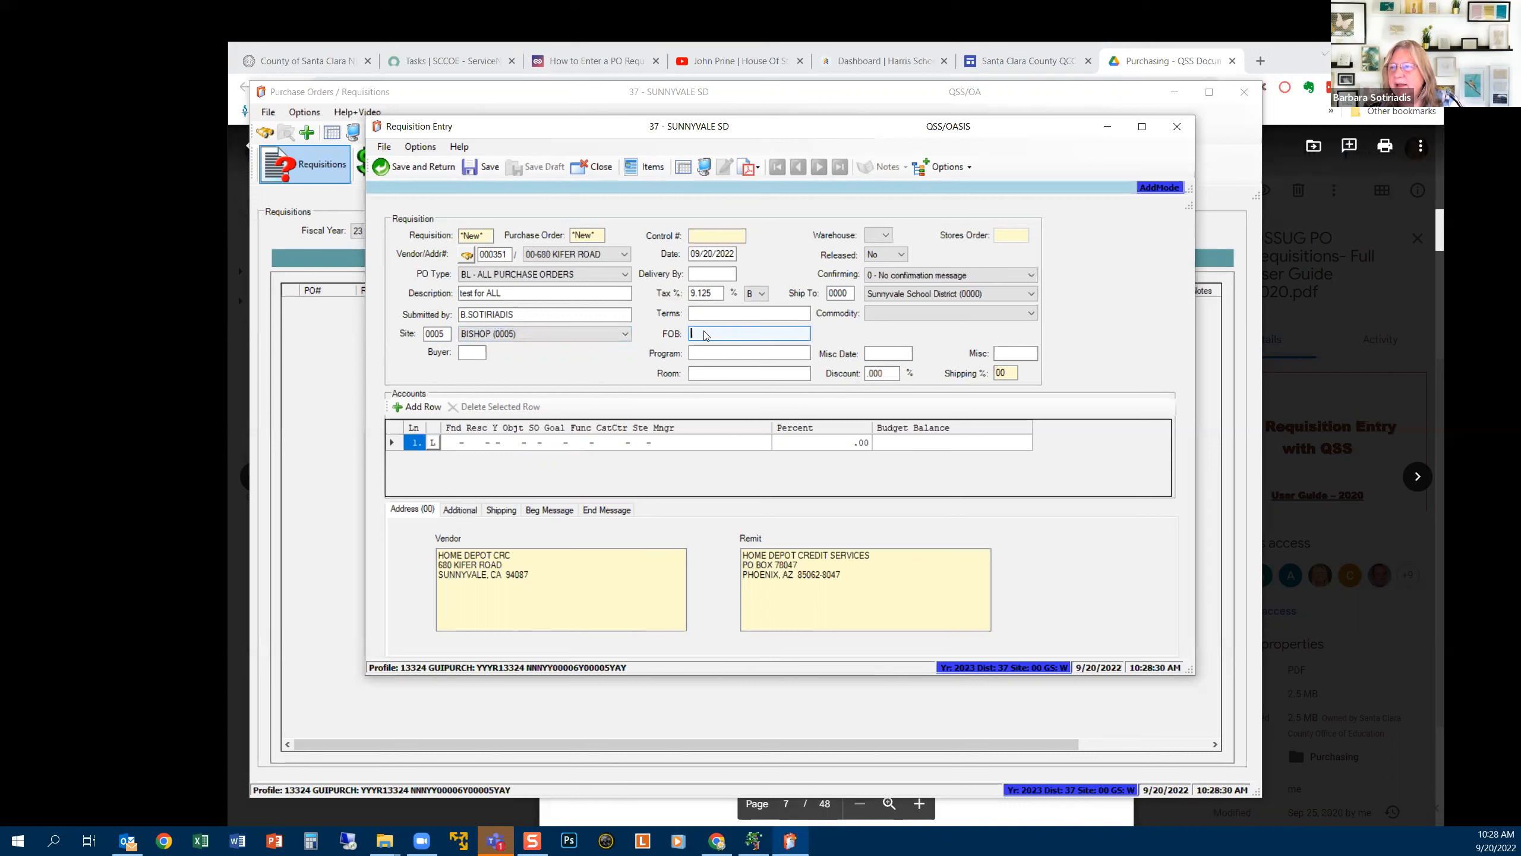
{"action": "left_click", "coordinate": [472, 352]}
{"action": "left_click", "coordinate": [716, 354]}
{"action": "key", "text": "Tab"}
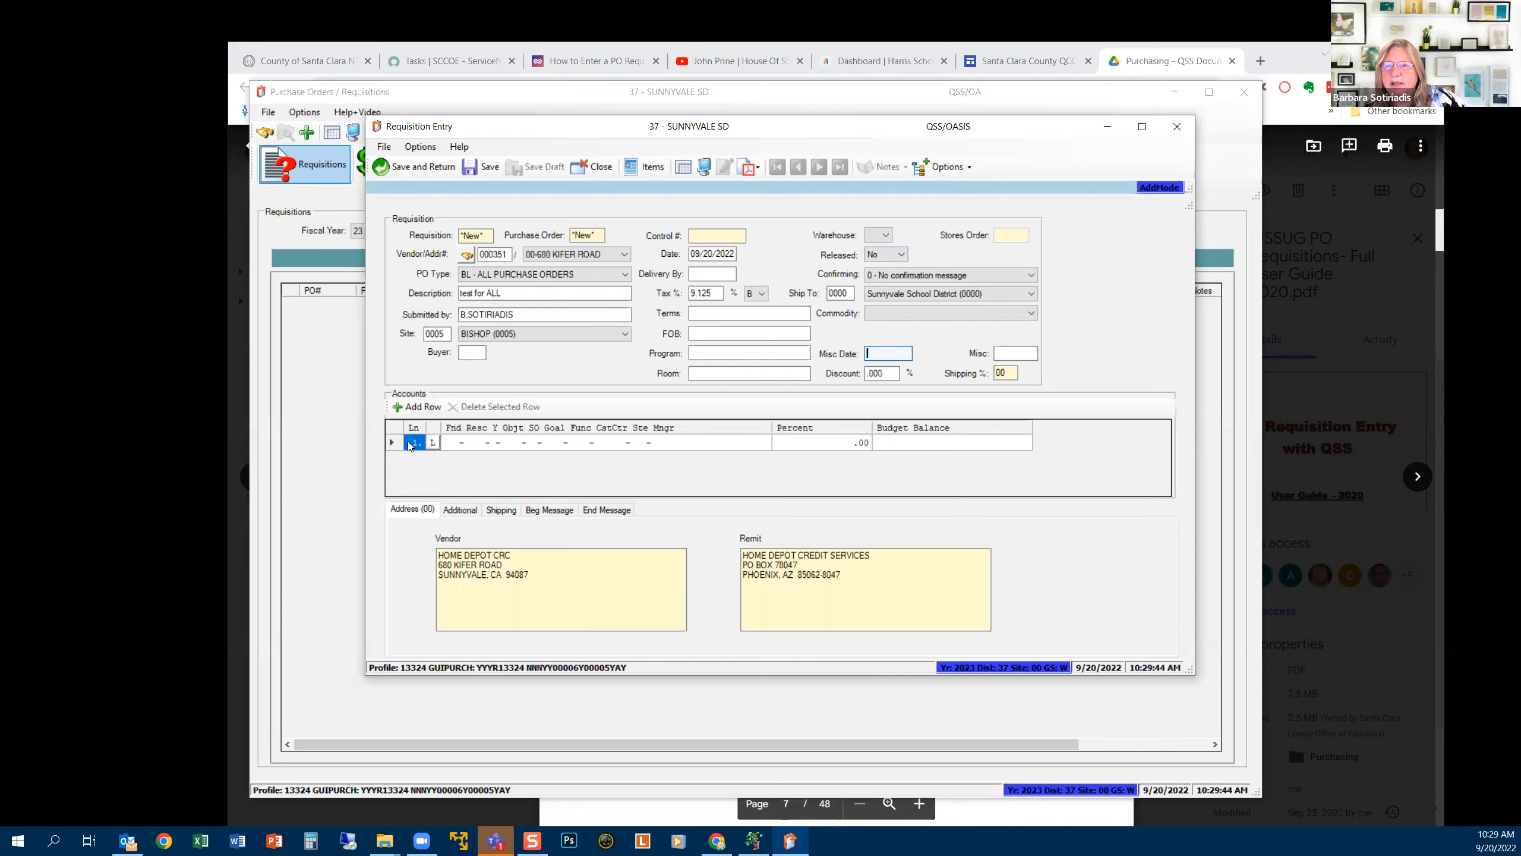
Choose the previously used account with object 1351 and cost center 011300 for account line 1 and try looking it up
{"action": "left_click", "coordinate": [447, 443]}
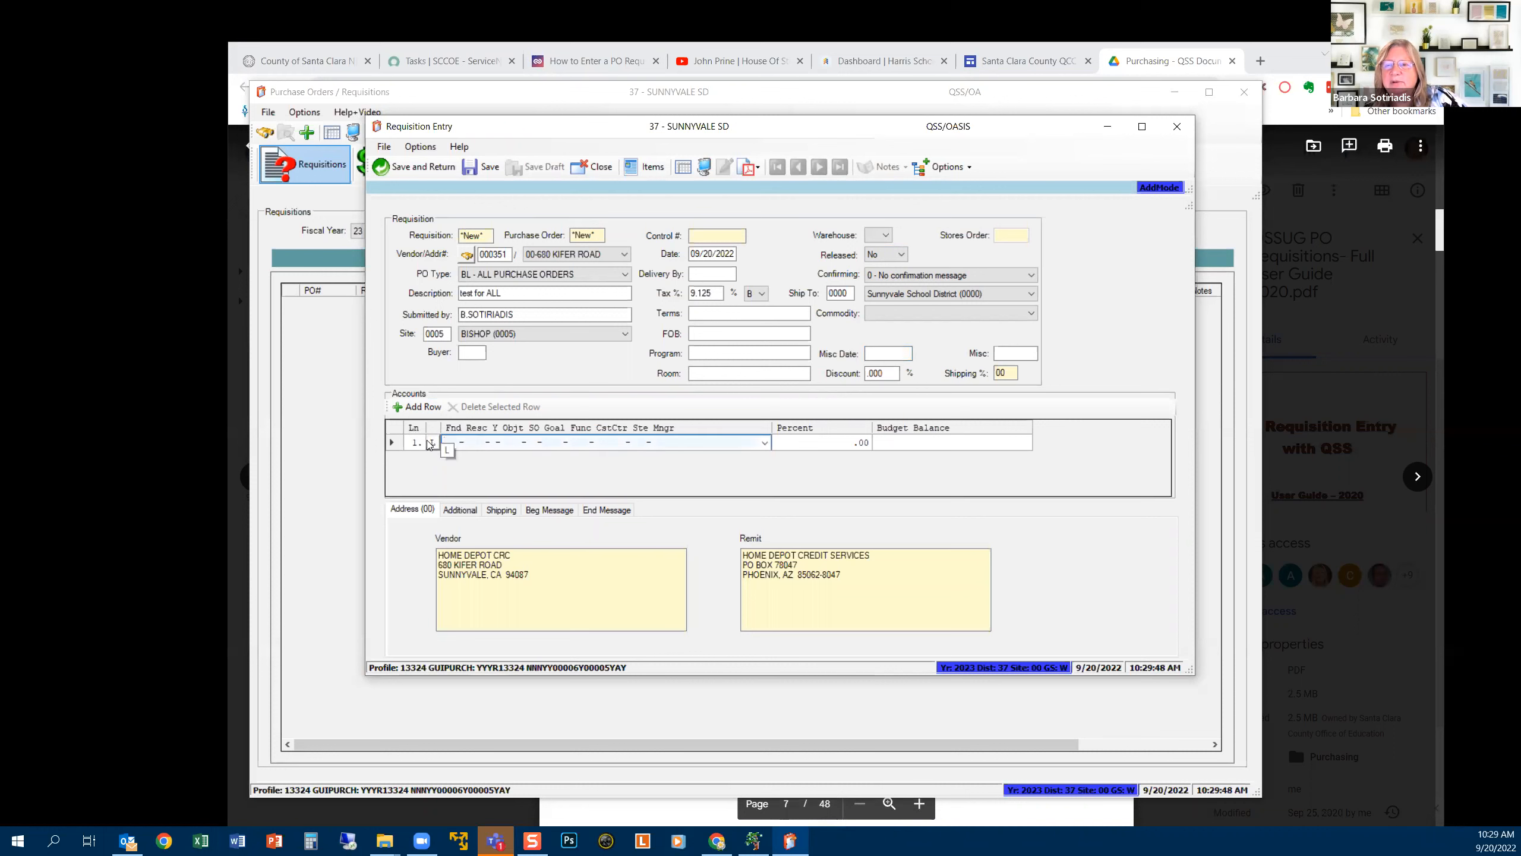
{"action": "left_click", "coordinate": [765, 444]}
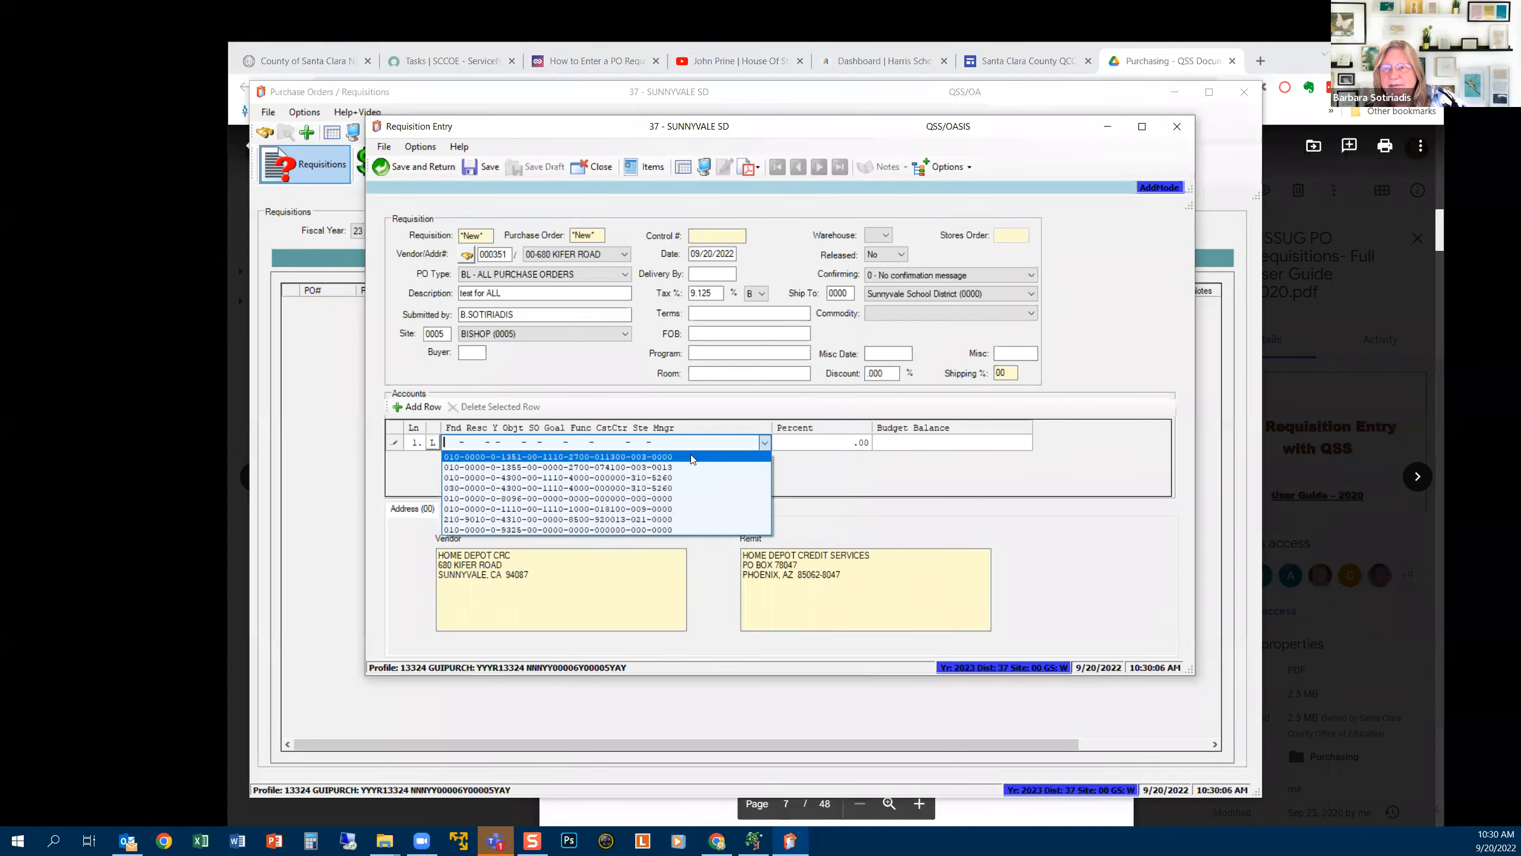
{"action": "left_click", "coordinate": [485, 456]}
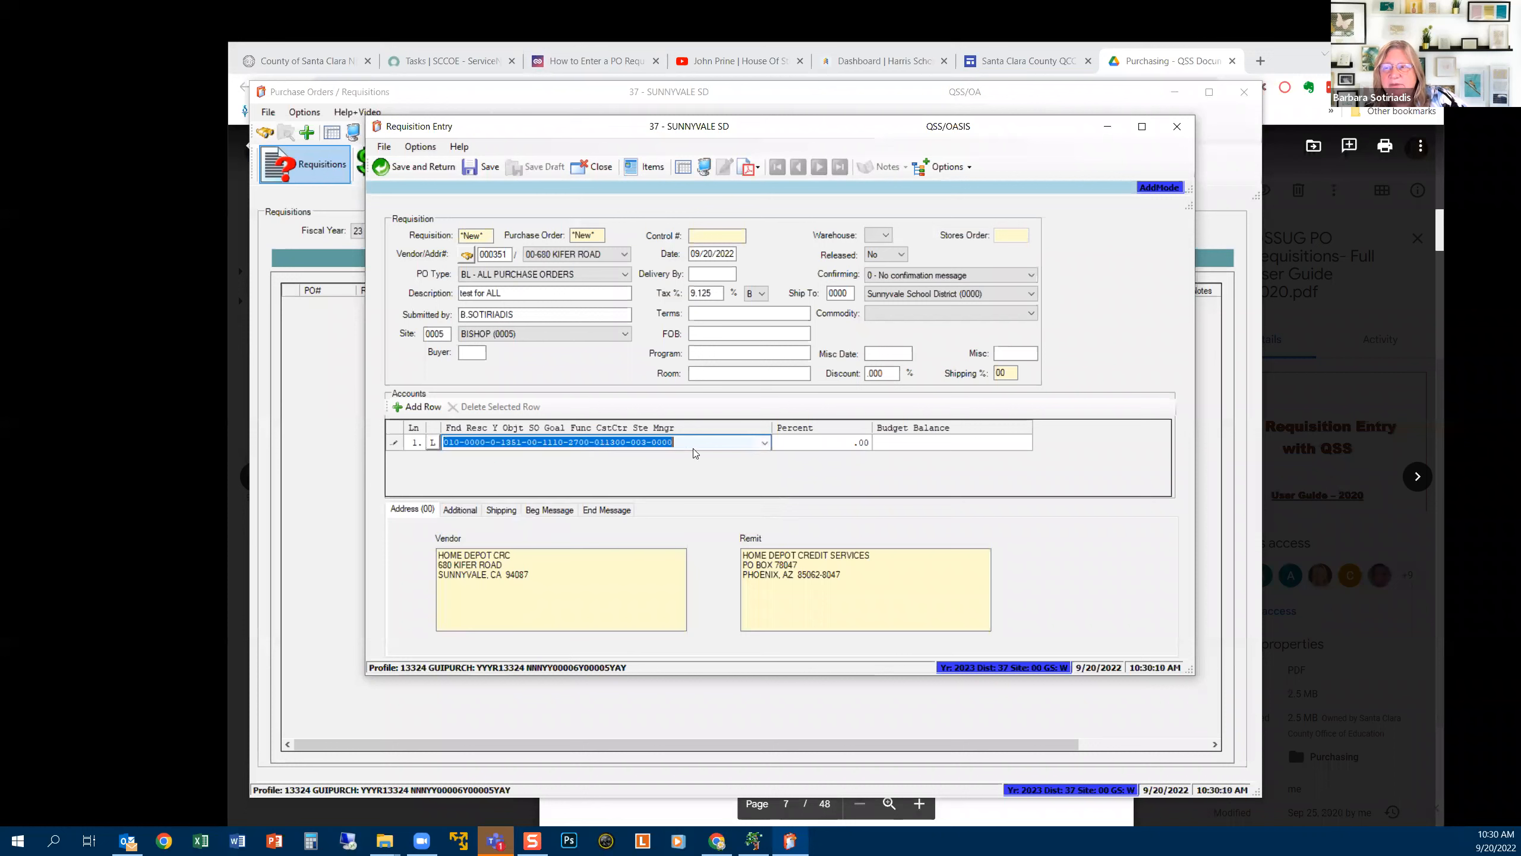
{"action": "left_click", "coordinate": [432, 443]}
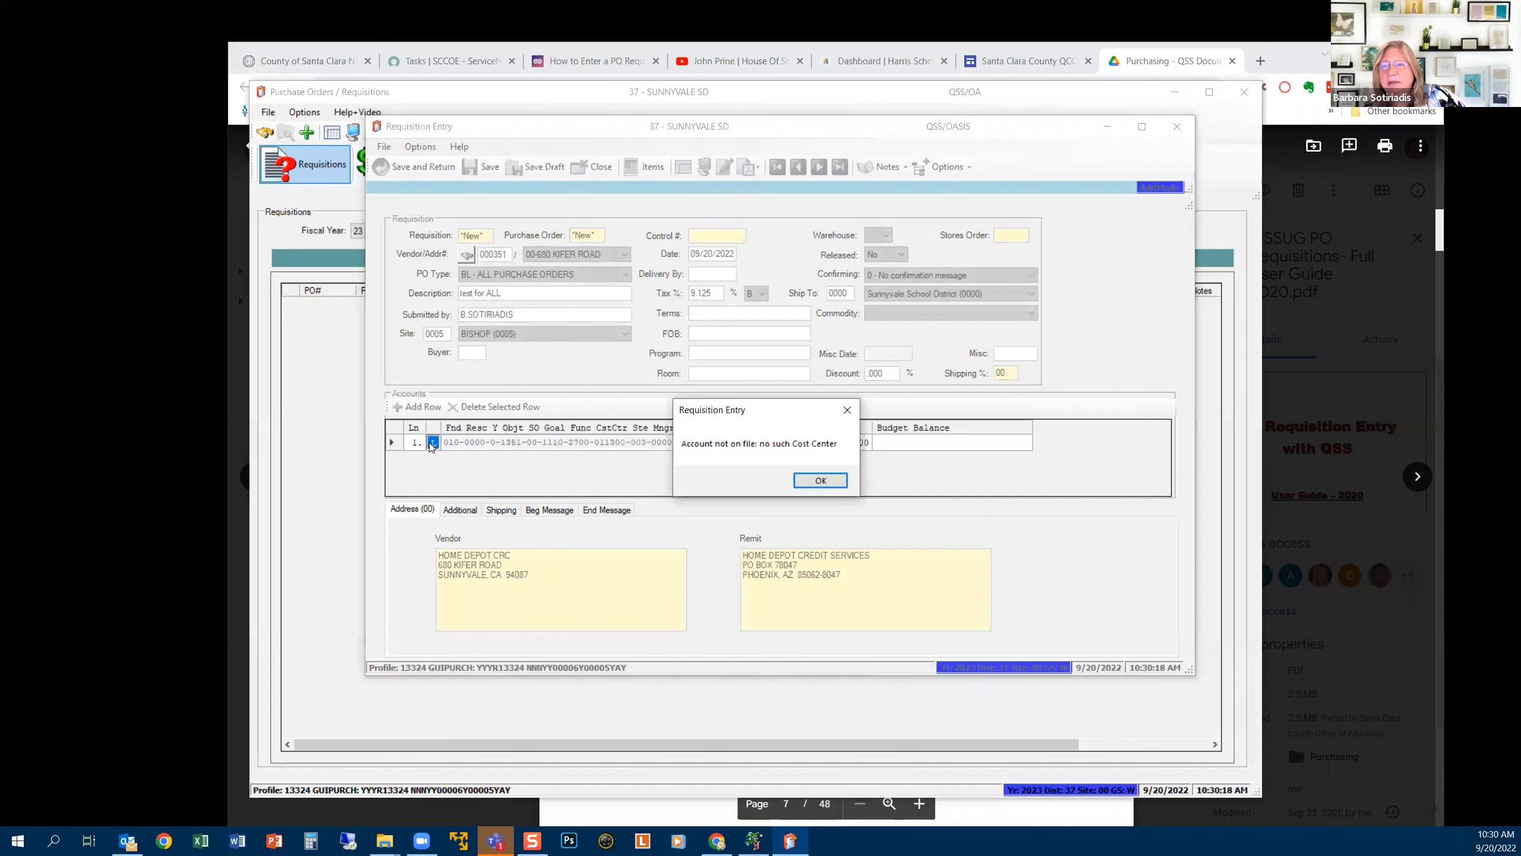
{"action": "left_click", "coordinate": [821, 480]}
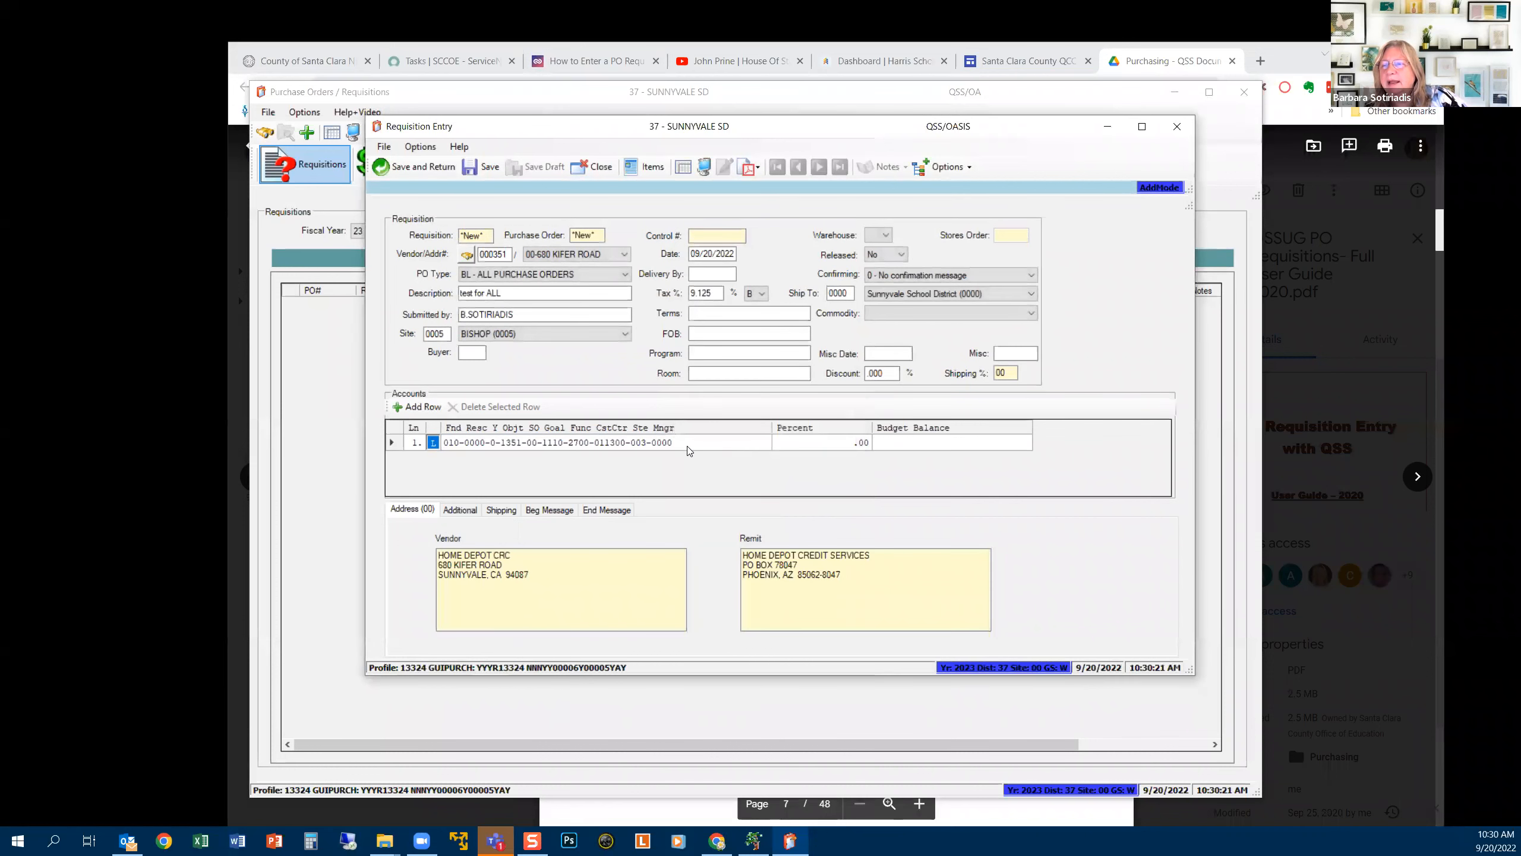
Clear the whole account code on line 1 and try the account lookup with it blank
{"action": "left_click", "coordinate": [765, 442]}
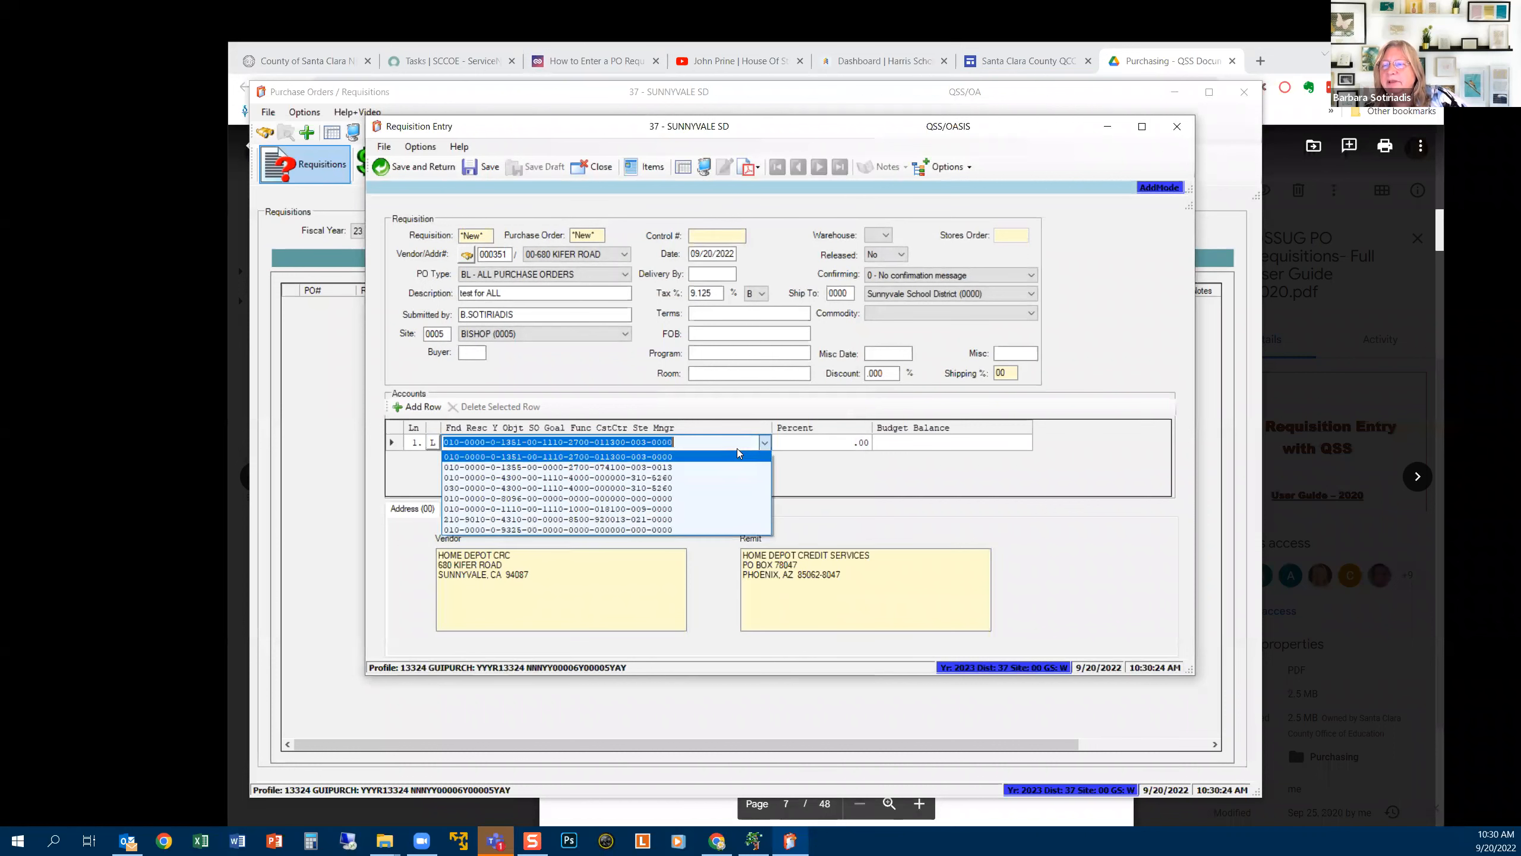
{"action": "key", "text": "Delete"}
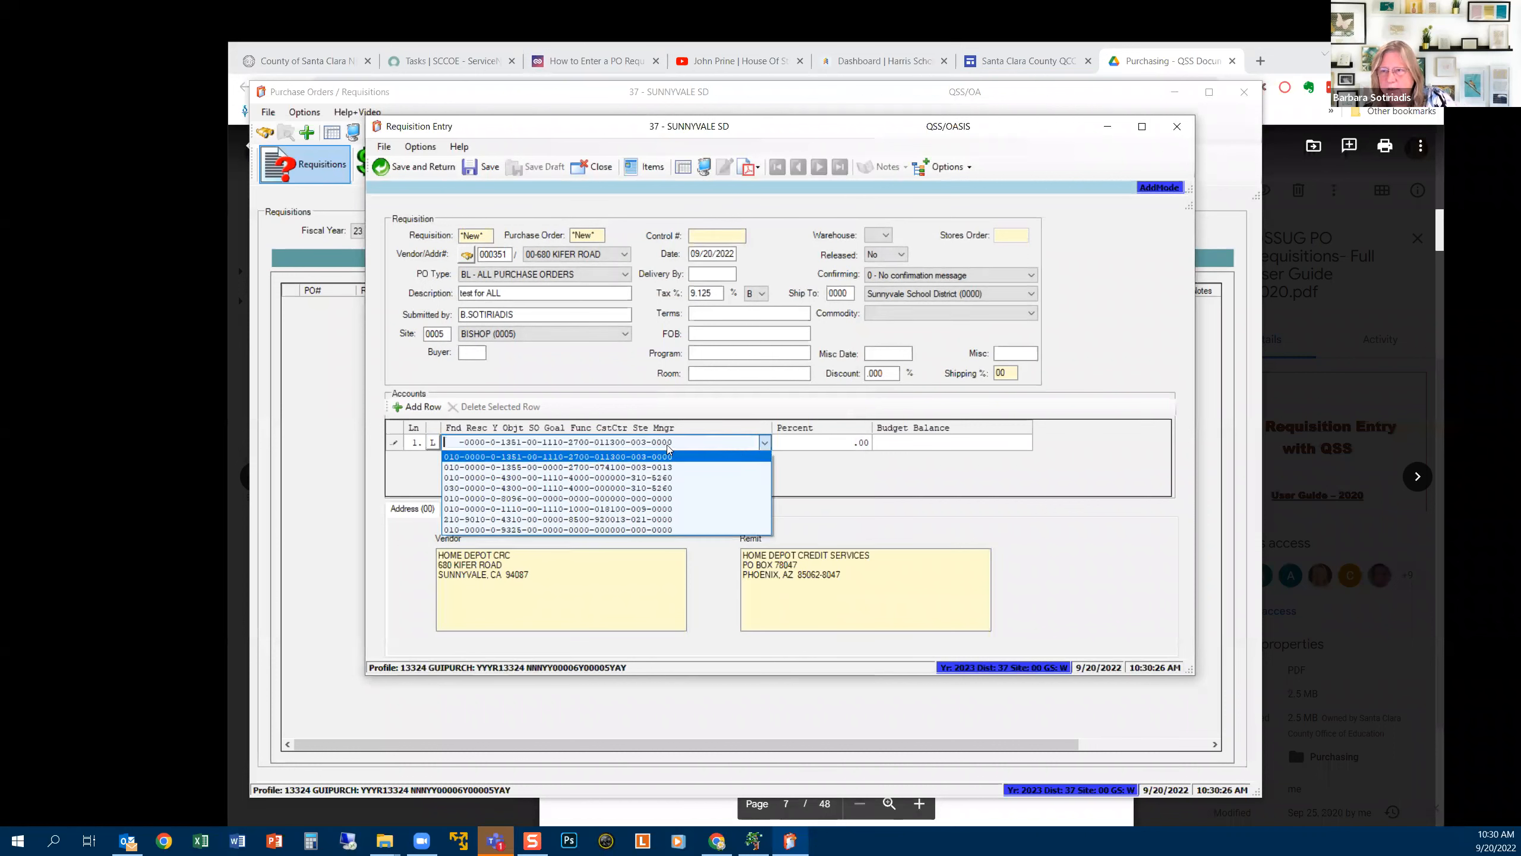
{"action": "left_click", "coordinate": [465, 442]}
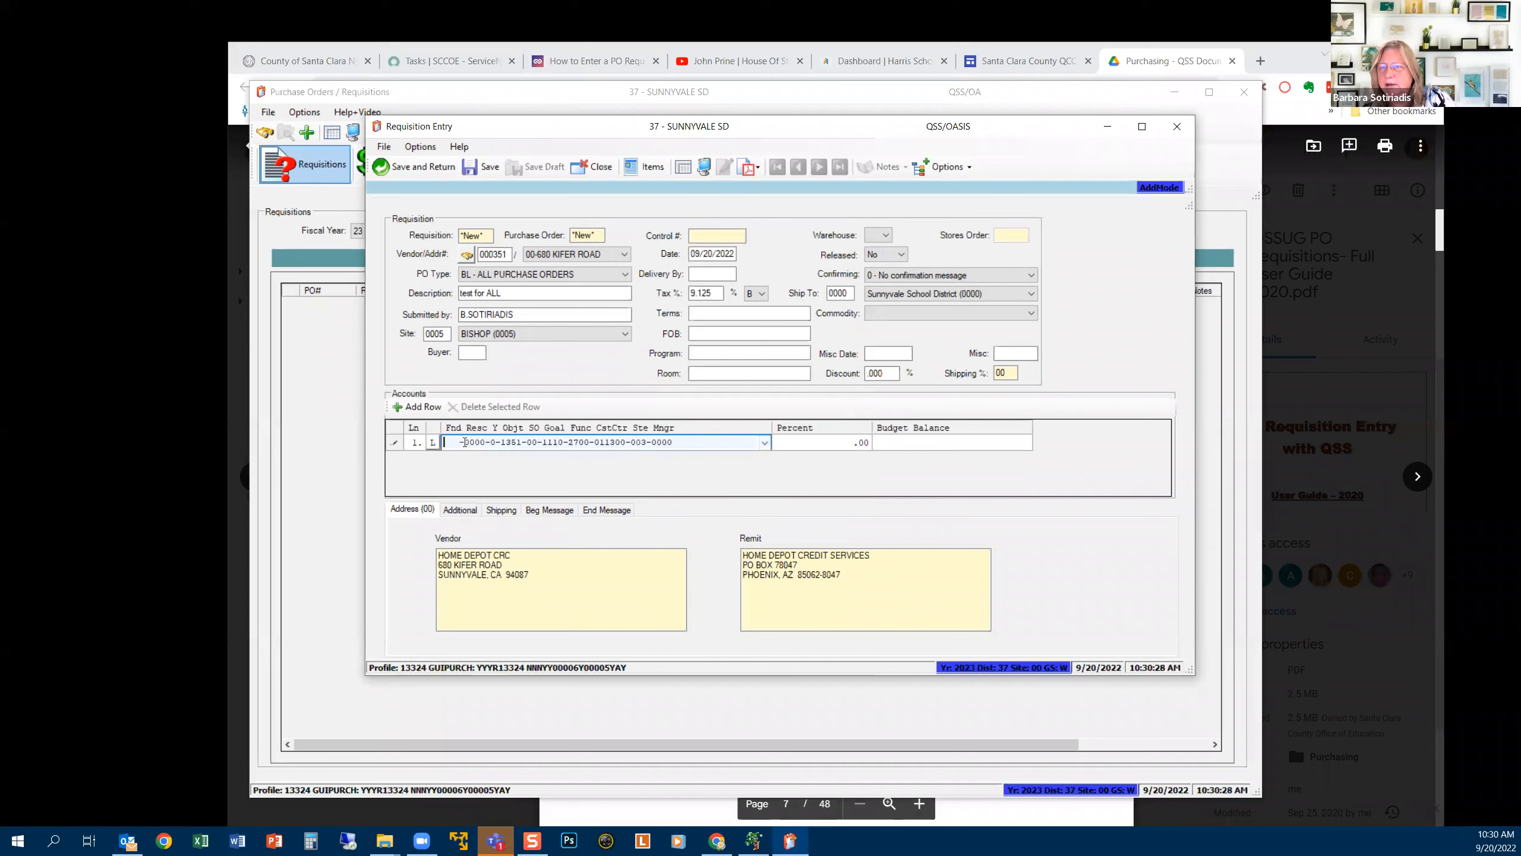
{"action": "left_click", "coordinate": [677, 443]}
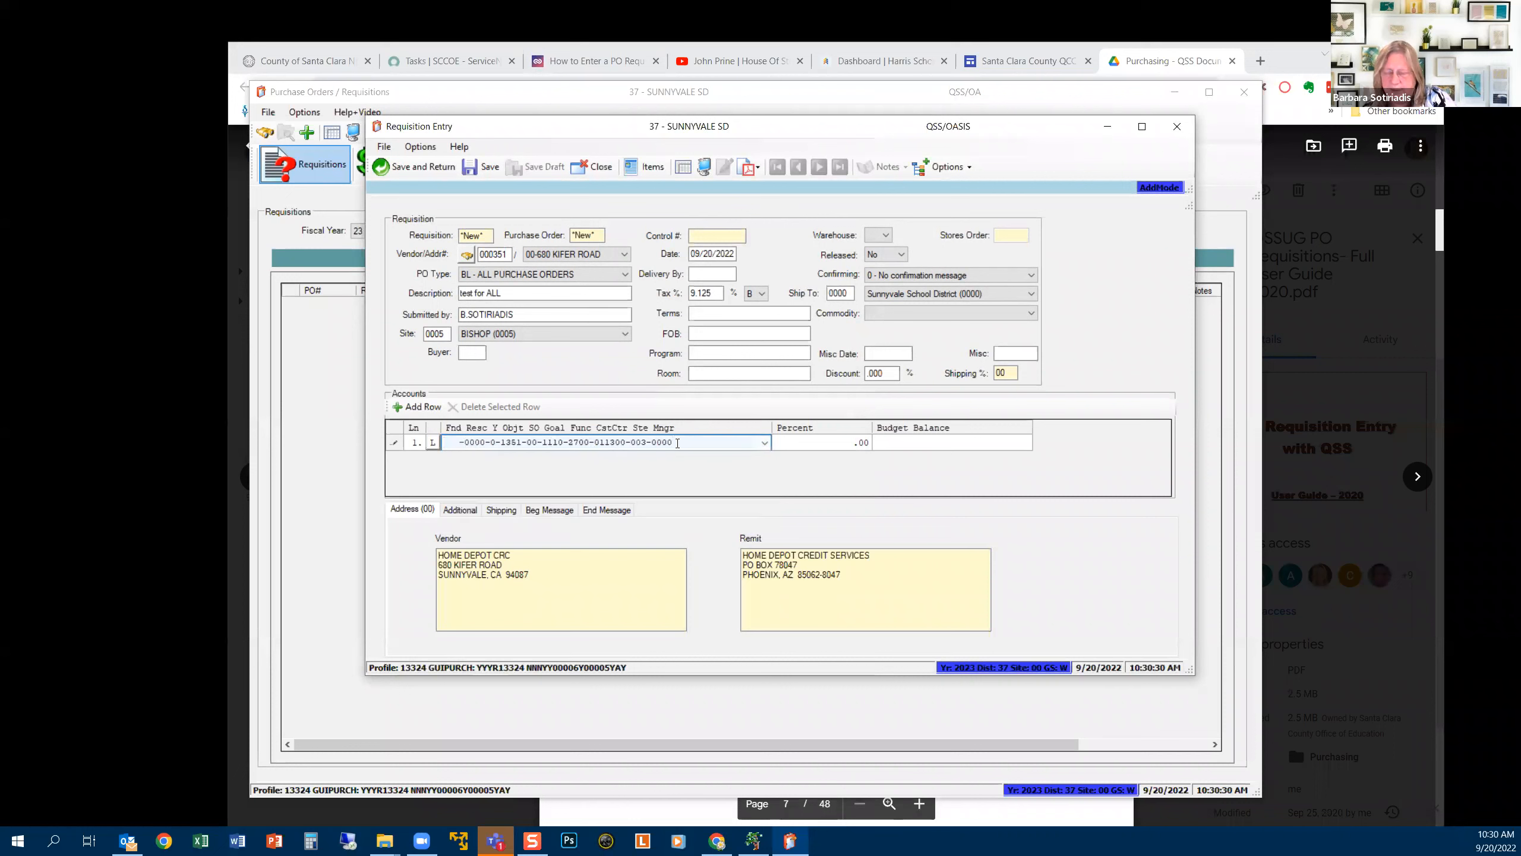
{"action": "key", "text": "BackSpace"}
{"action": "key", "text": "BackSpace"}
{"action": "key", "text": "BackSpace"}
{"action": "key", "text": "BackSpace"}
{"action": "key", "text": "BackSpace"}
{"action": "key", "text": "BackSpace"}
{"action": "key", "text": "BackSpace"}
{"action": "key", "text": "BackSpace"}
{"action": "key", "text": "BackSpace"}
{"action": "key", "text": "BackSpace"}
{"action": "key", "text": "BackSpace"}
{"action": "key", "text": "BackSpace"}
{"action": "key", "text": "BackSpace"}
{"action": "key", "text": "BackSpace"}
{"action": "key", "text": "BackSpace"}
{"action": "key", "text": "BackSpace"}
{"action": "key", "text": "BackSpace"}
{"action": "key", "text": "BackSpace"}
{"action": "key", "text": "BackSpace"}
{"action": "key", "text": "BackSpace"}
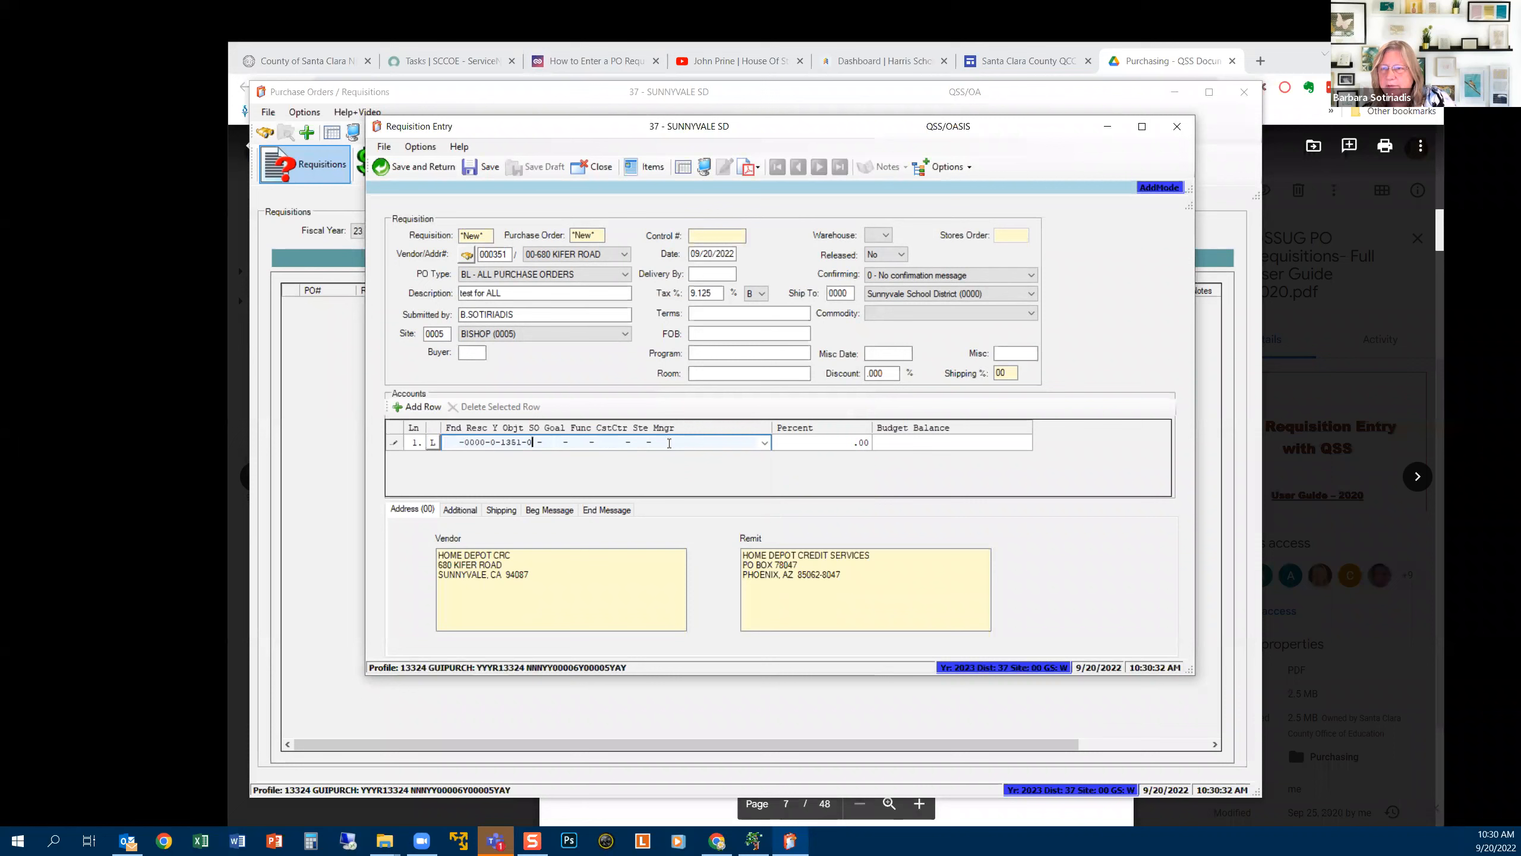
{"action": "key", "text": "BackSpace"}
{"action": "key", "text": "BackSpace"}
{"action": "key", "text": "BackSpace"}
{"action": "left_click", "coordinate": [432, 439]}
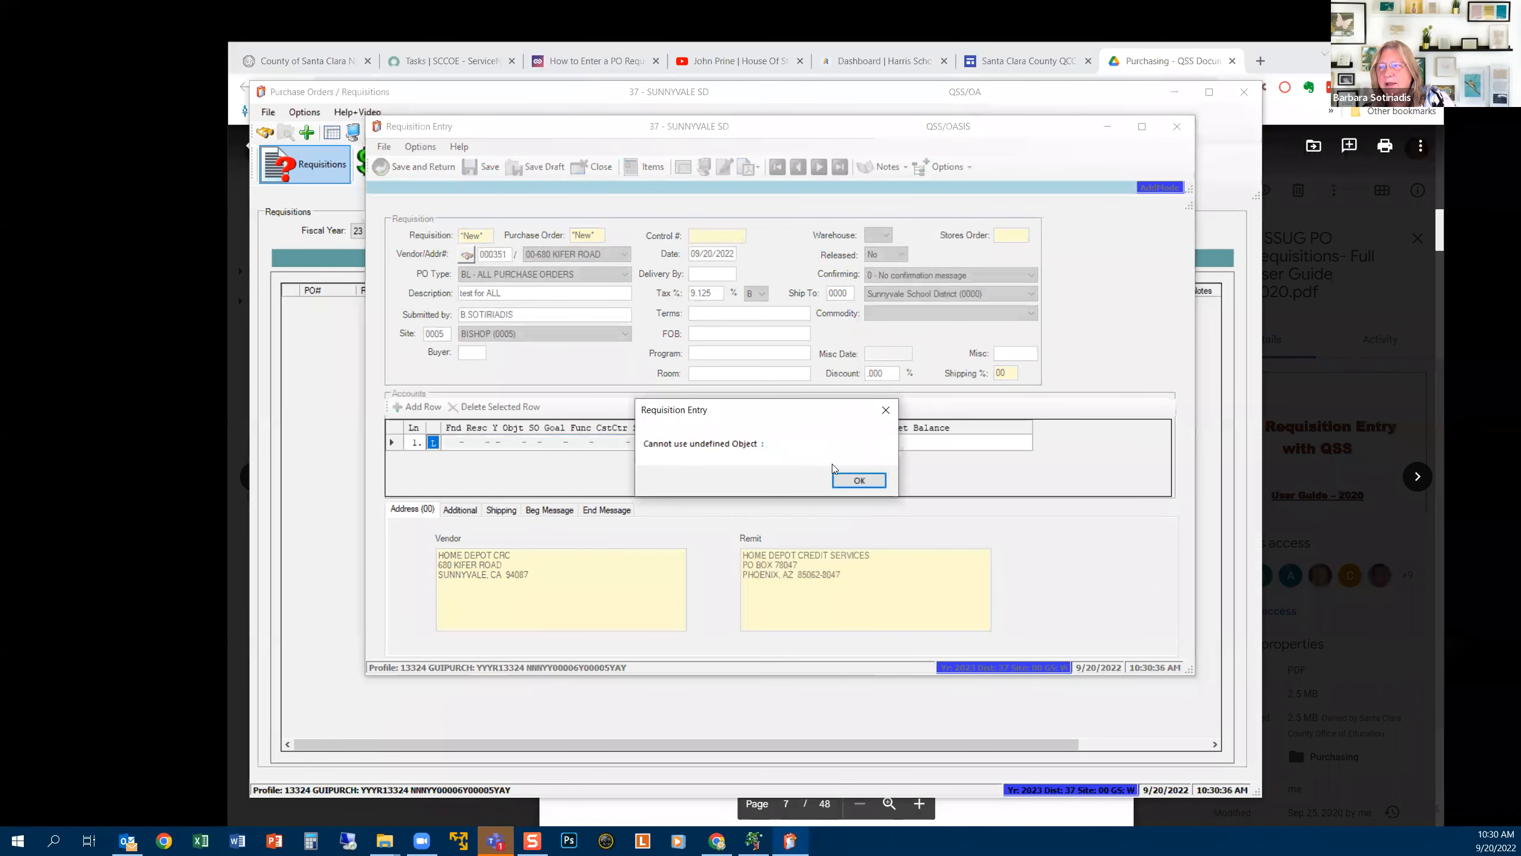
{"action": "left_click", "coordinate": [858, 480]}
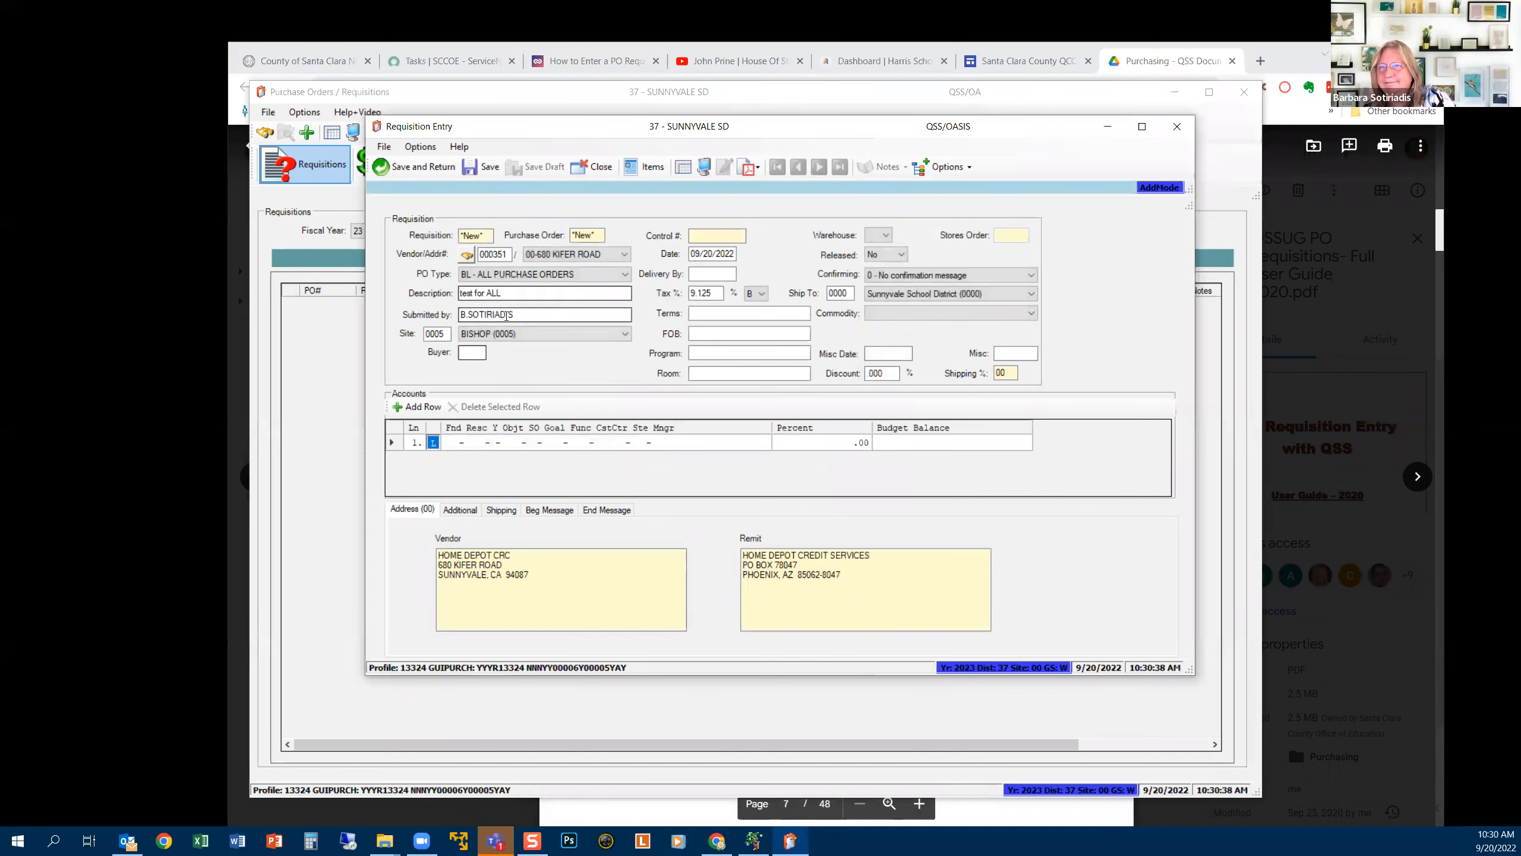
Fill every segment of line 1's account code with question-mark wildcards and try the account lookup
{"action": "left_click", "coordinate": [446, 445]}
{"action": "type", "text": "???????????????????????????????????"}
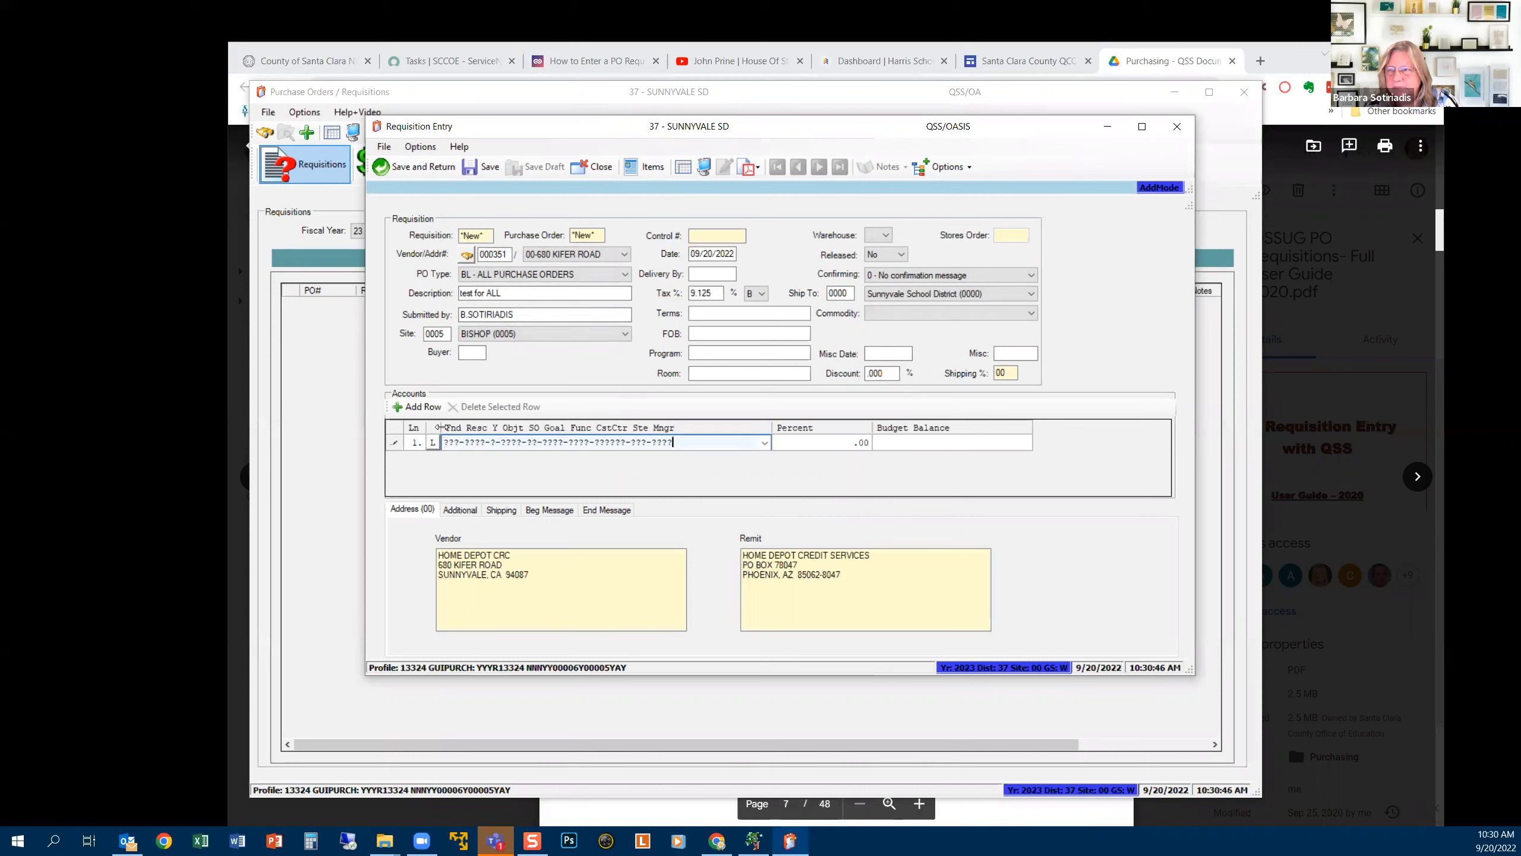
{"action": "left_click", "coordinate": [434, 446]}
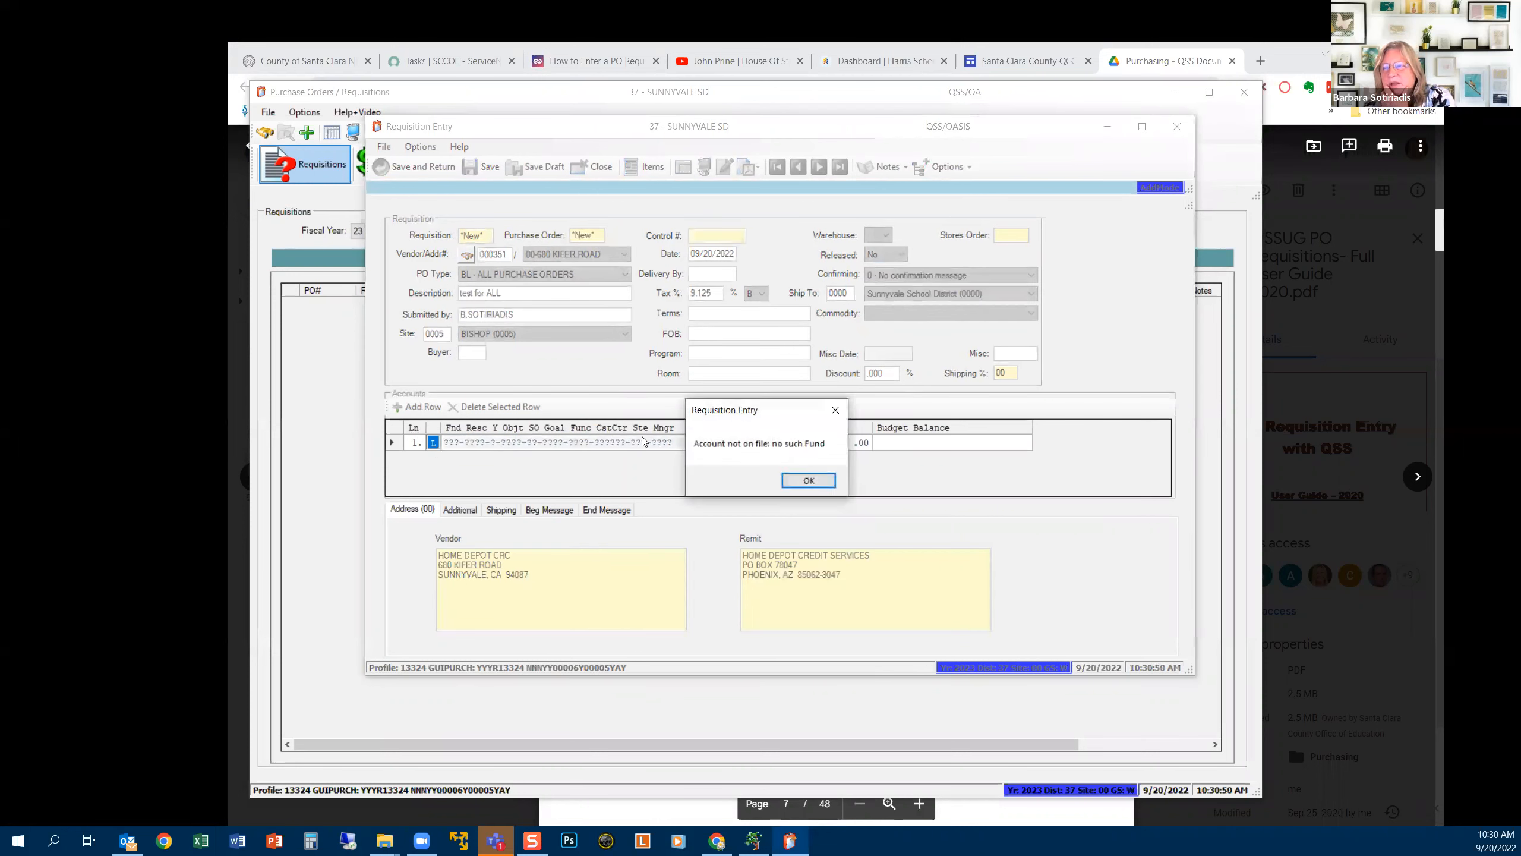
{"action": "left_click", "coordinate": [789, 481]}
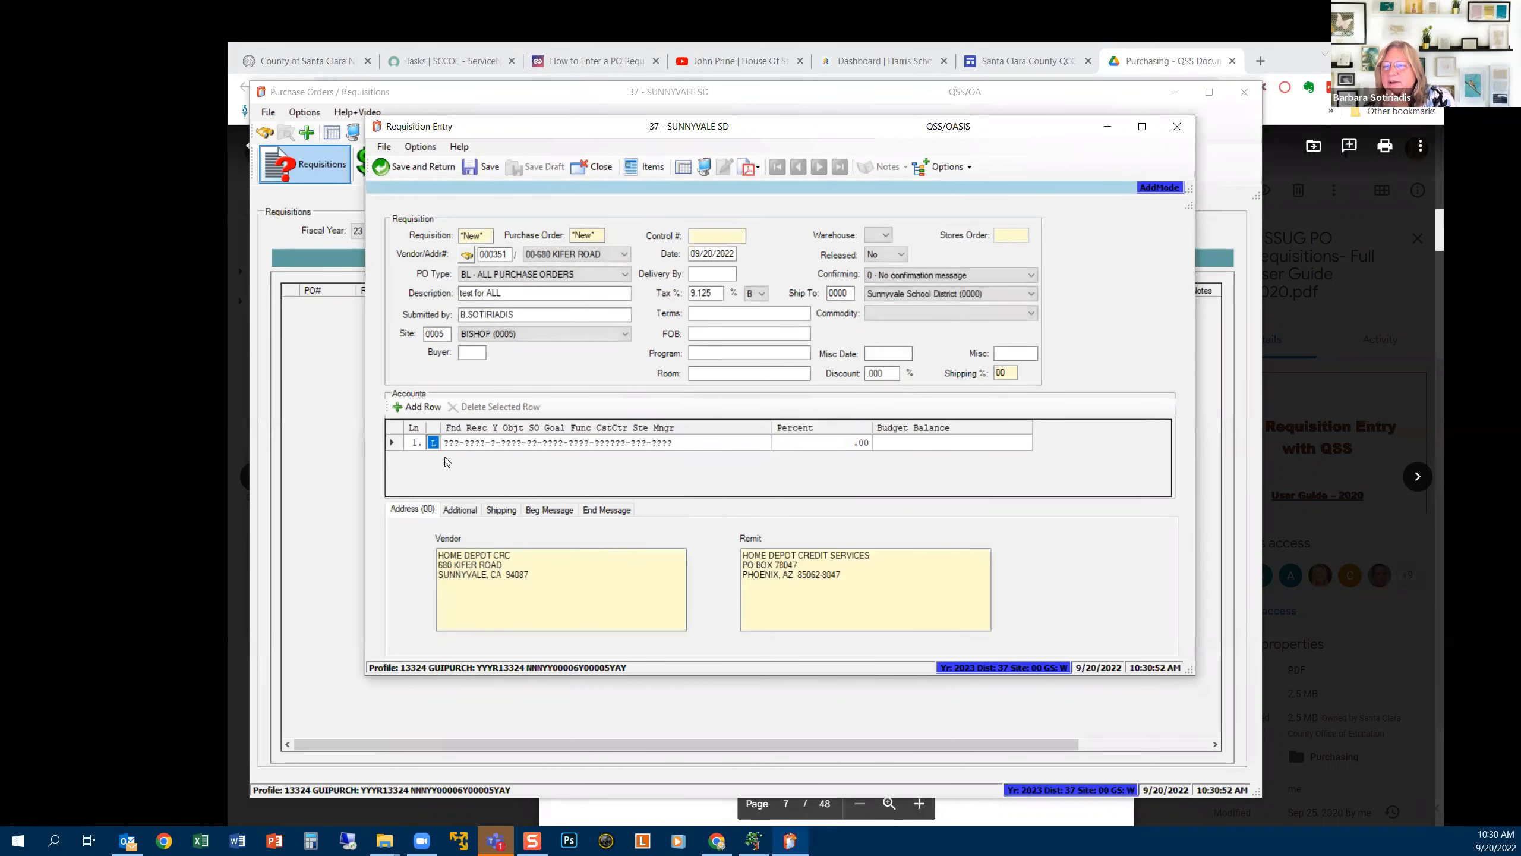
Set the fund segment to 010, keeping wildcards in the other segments, and try the account lookup
{"action": "left_click", "coordinate": [676, 443]}
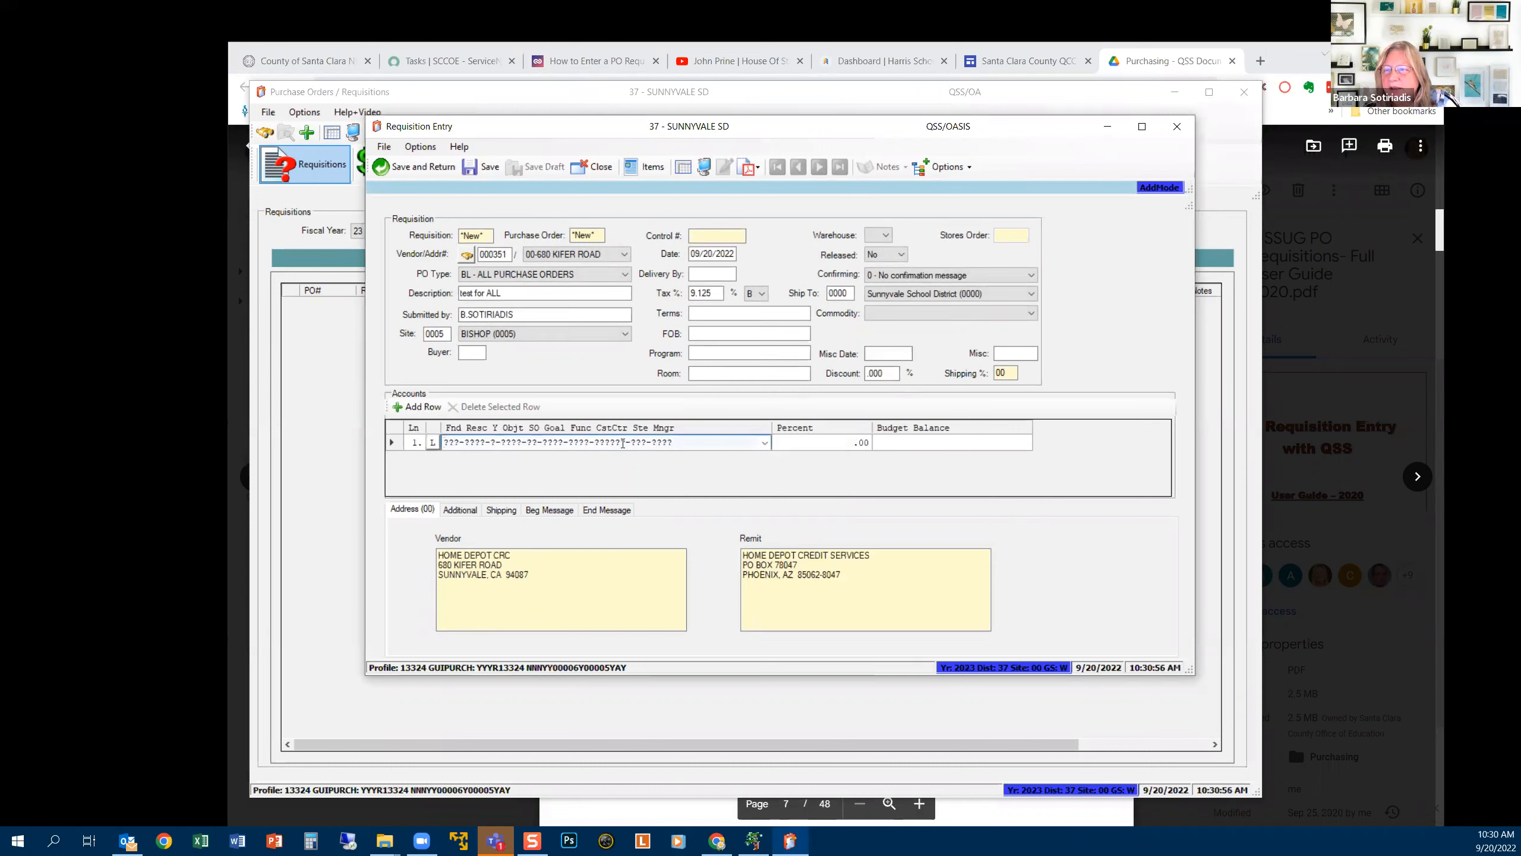
{"action": "type", "text": "010"}
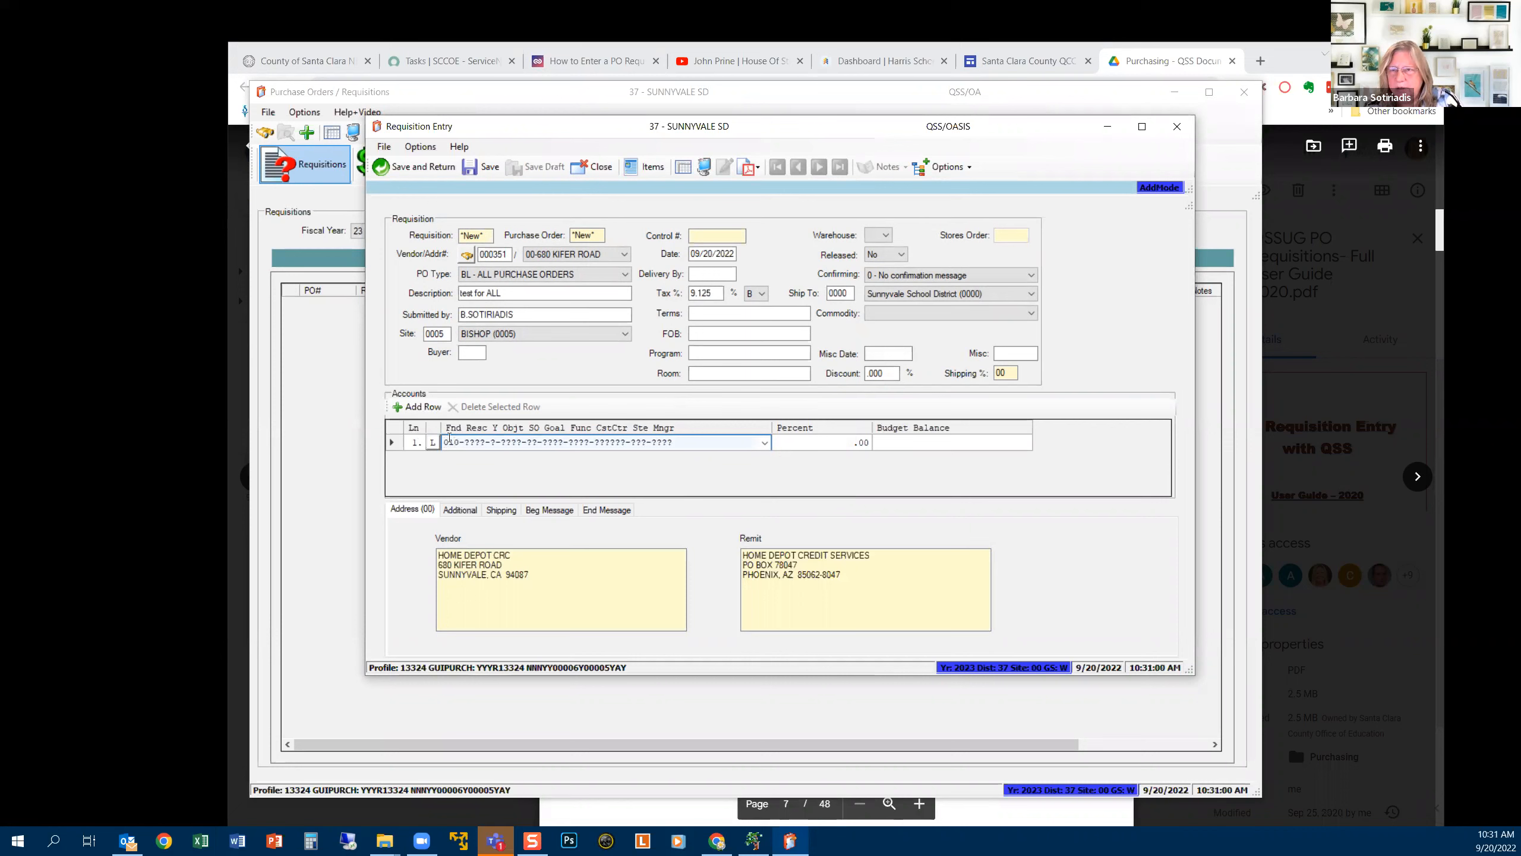
{"action": "left_click", "coordinate": [433, 444]}
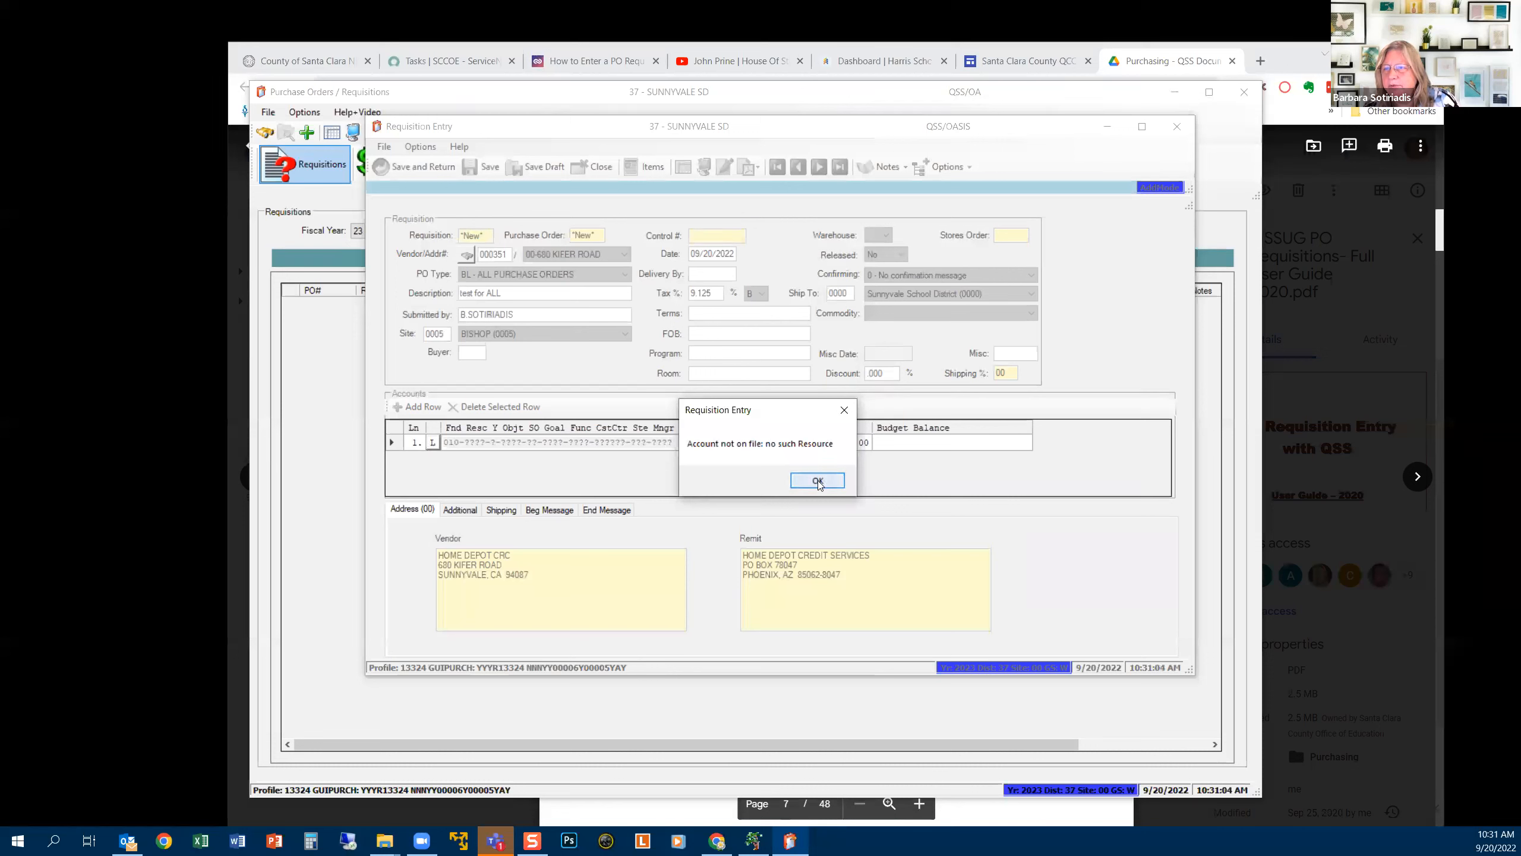
{"action": "left_click", "coordinate": [819, 481]}
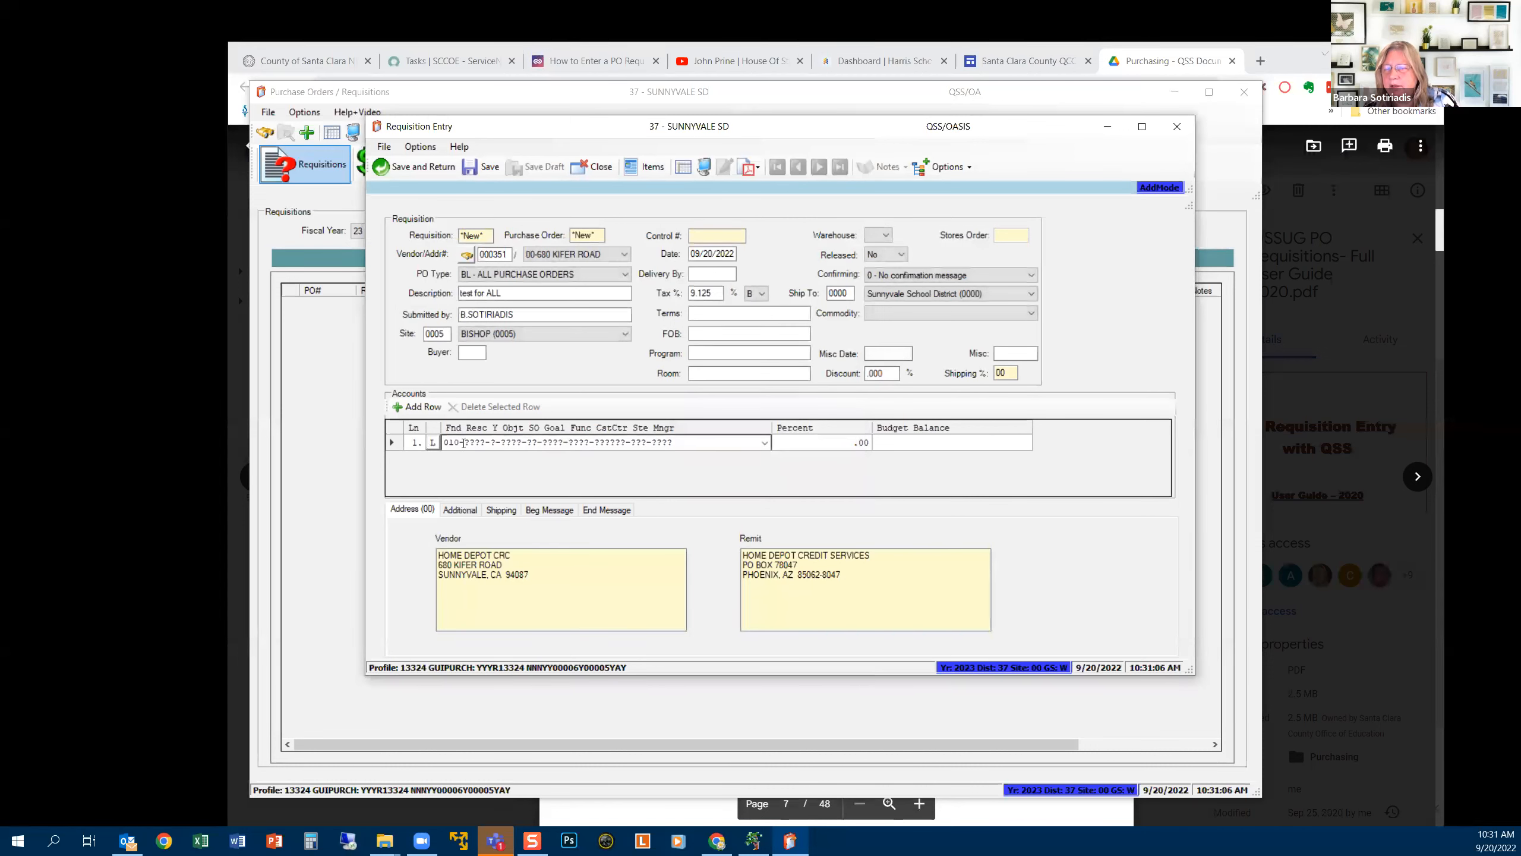
Look through the additional options available for the requisition
{"action": "left_click", "coordinate": [465, 442]}
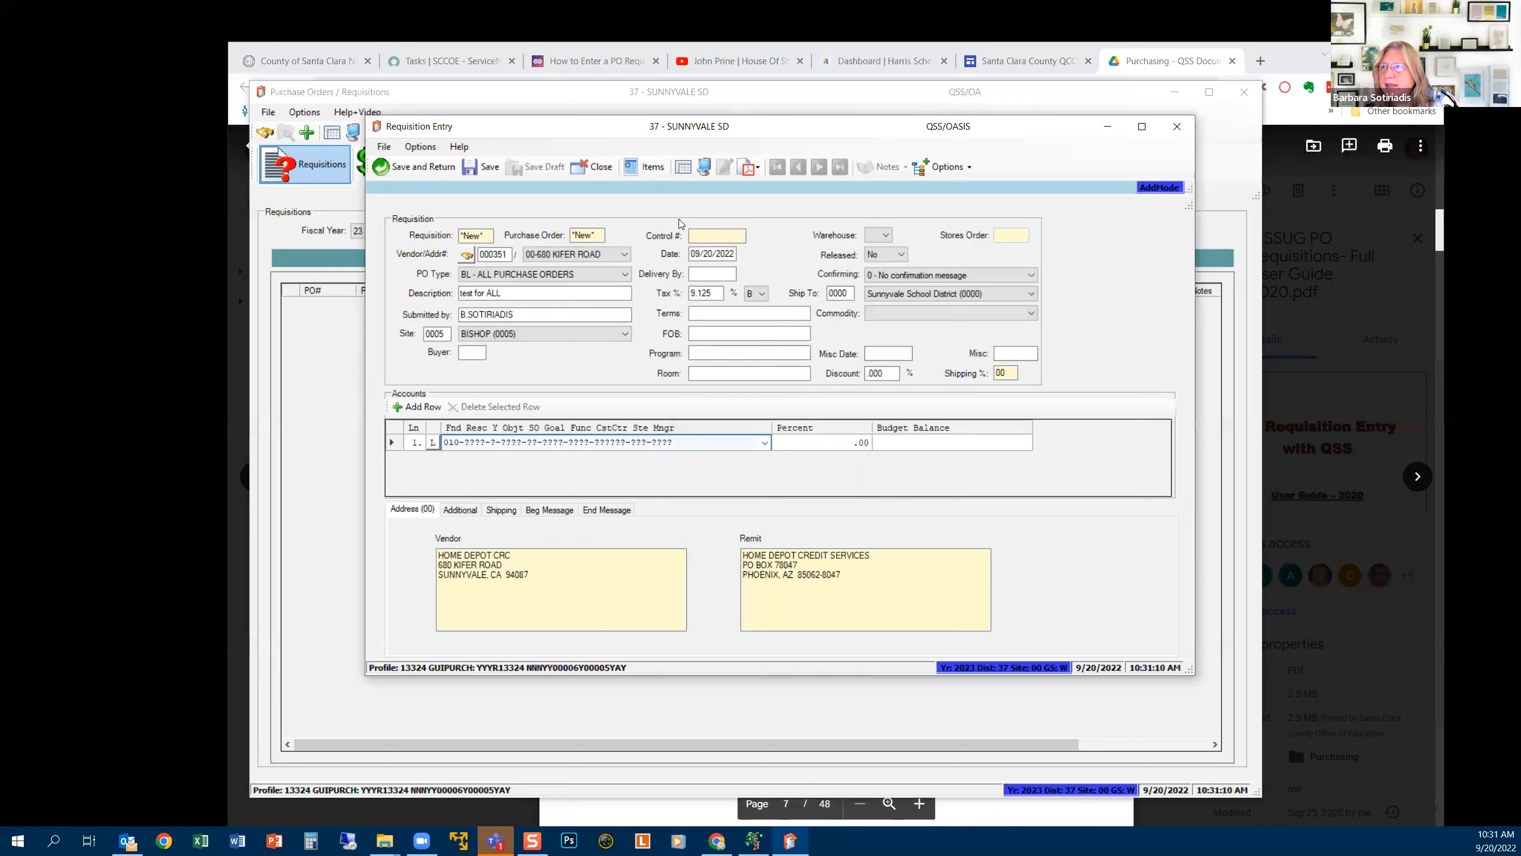
{"action": "left_click", "coordinate": [968, 171]}
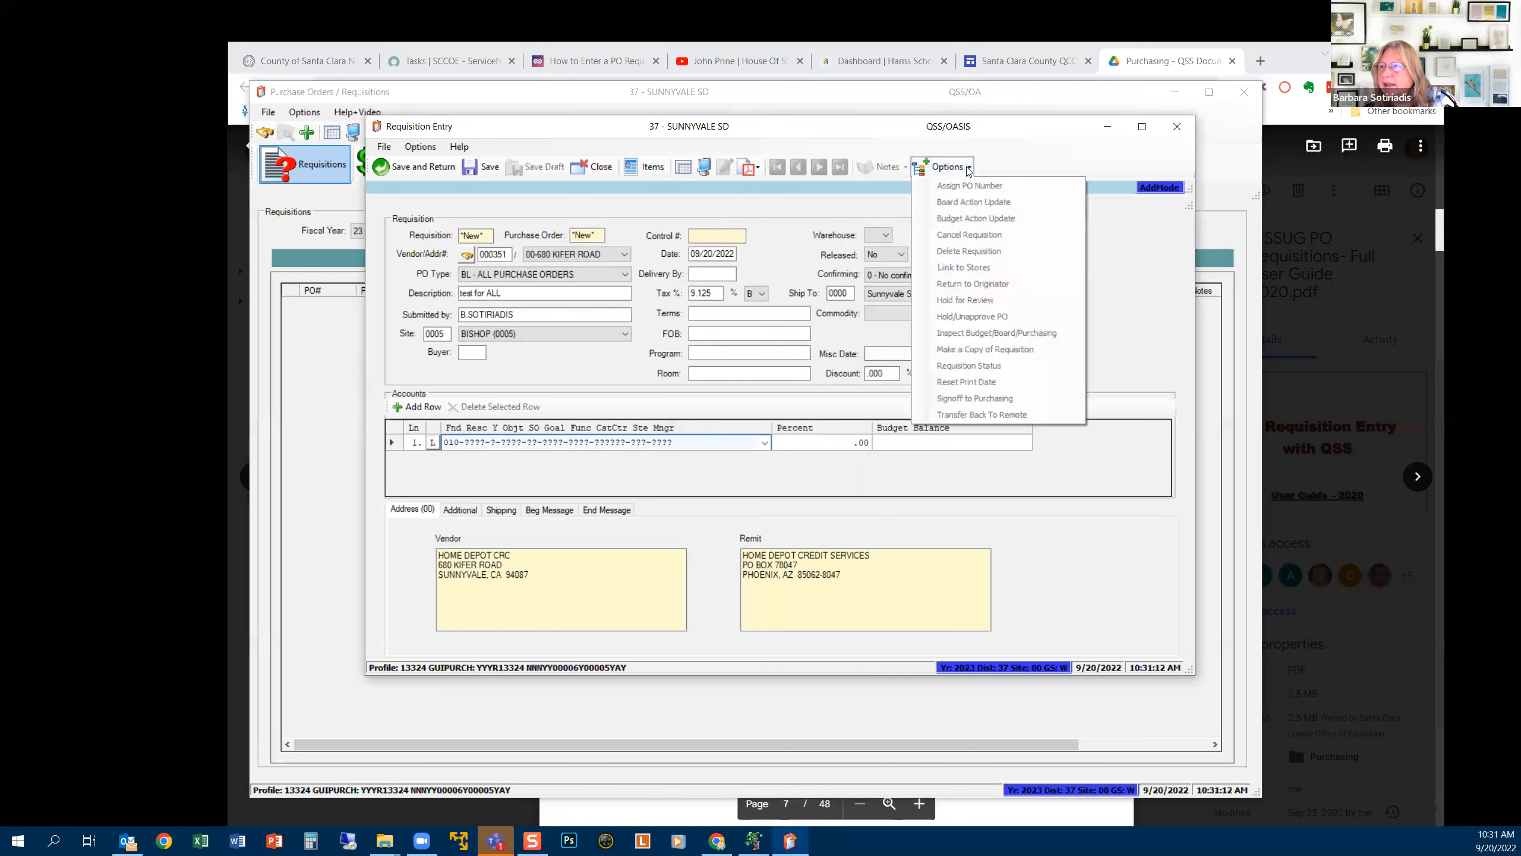
{"action": "left_click", "coordinate": [969, 170]}
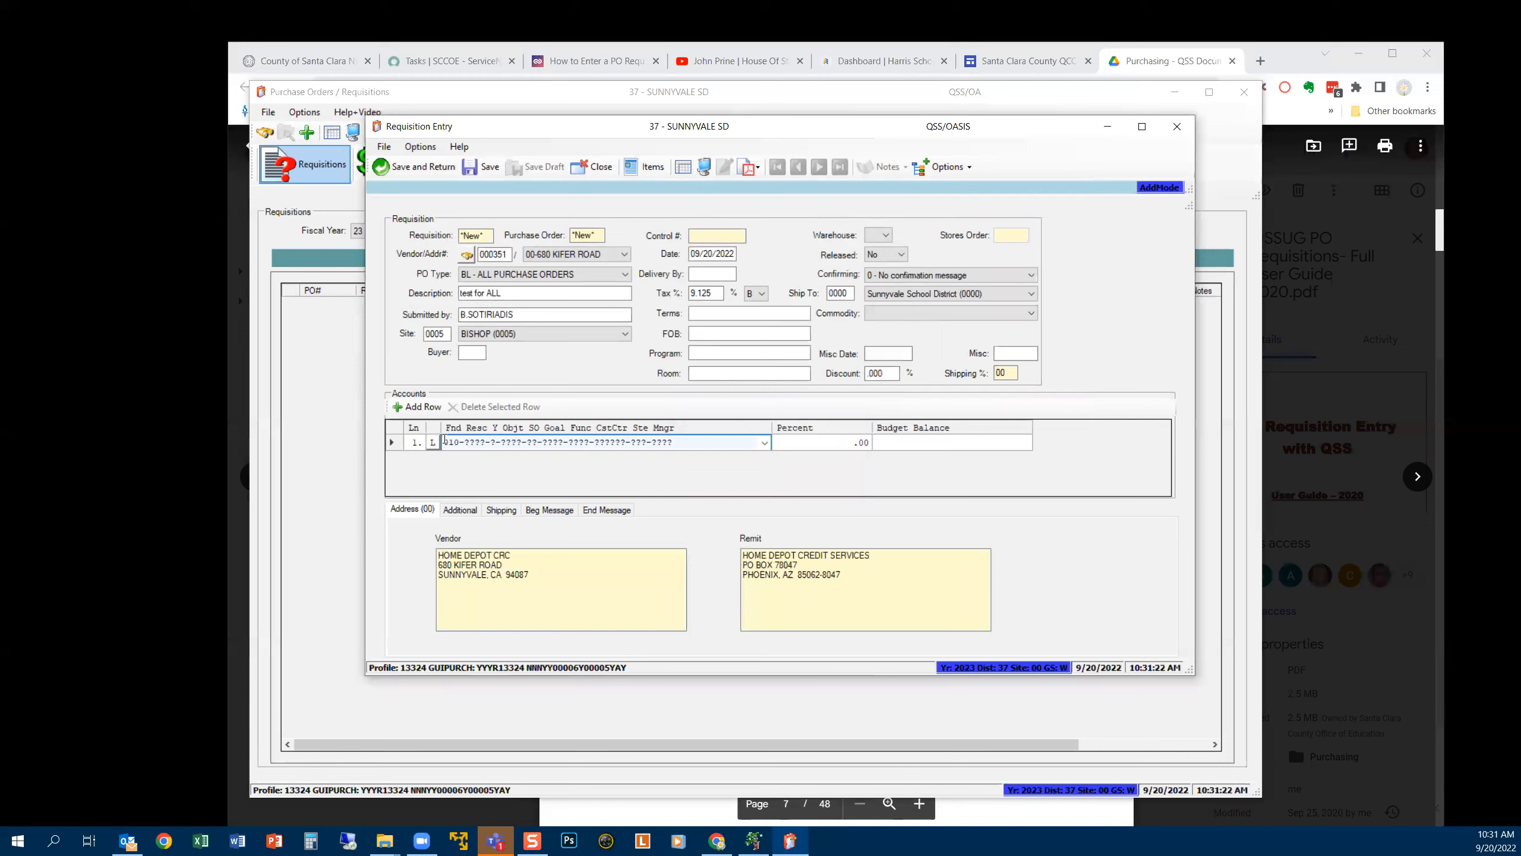
Replace the fund segment on line 1 with question marks and retry the account lookup
{"action": "left_click", "coordinate": [446, 442]}
{"action": "left_click", "coordinate": [681, 445]}
{"action": "left_click", "coordinate": [434, 446]}
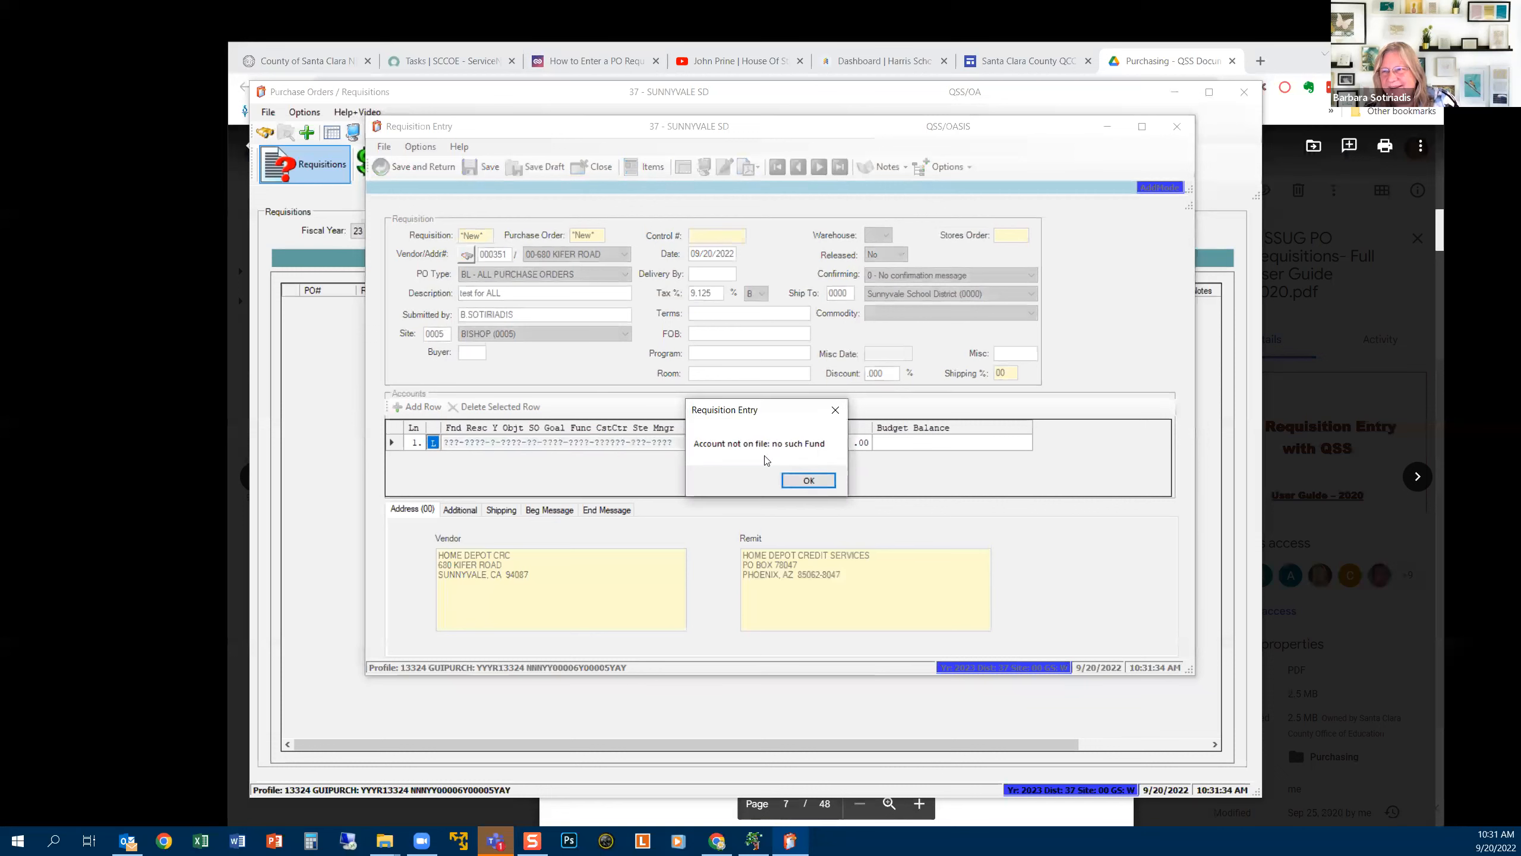
{"action": "key", "text": "Return"}
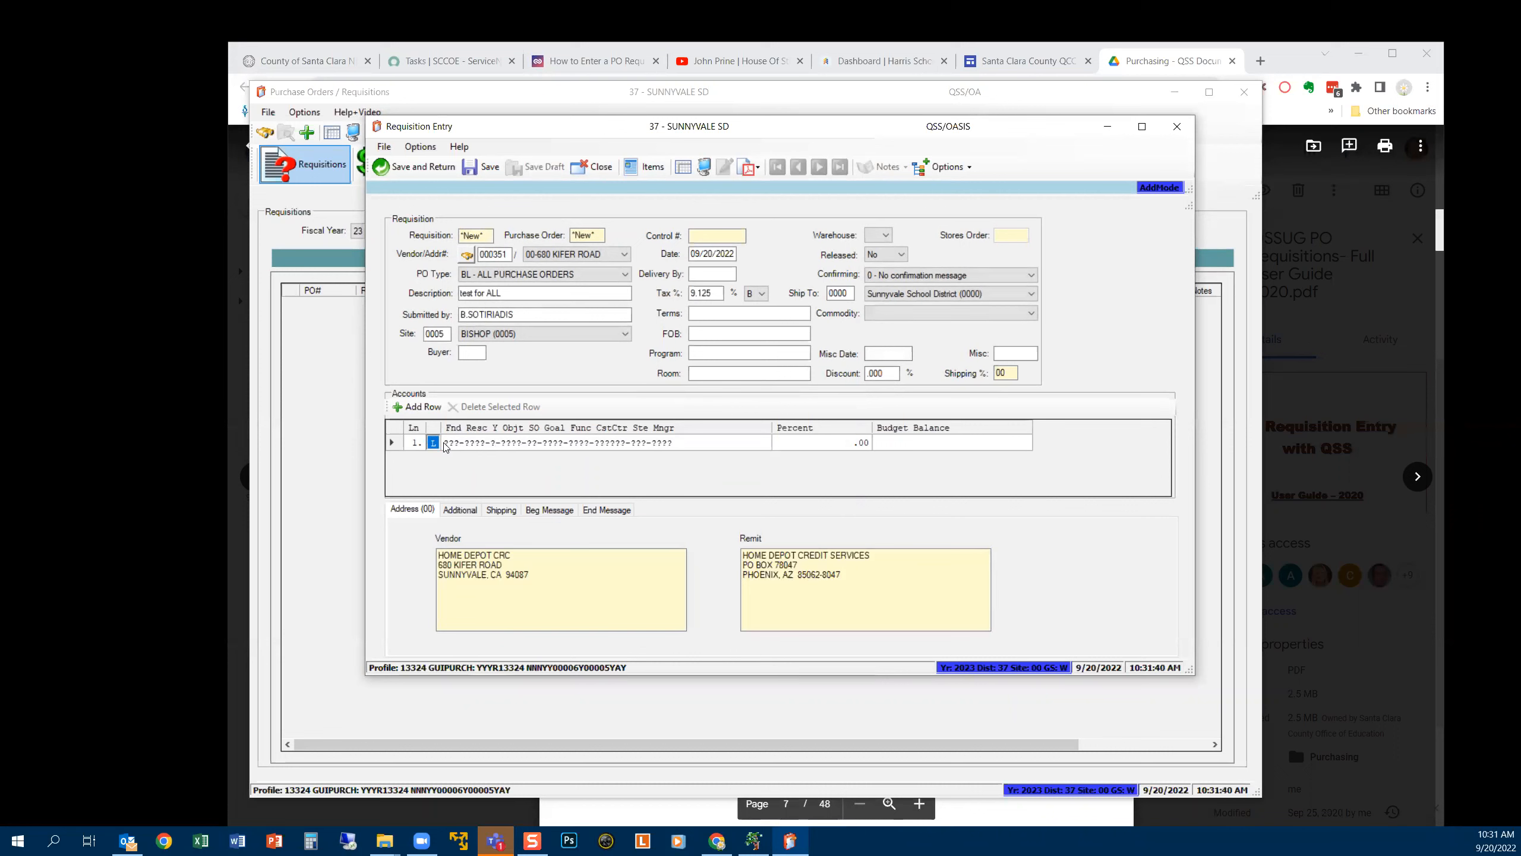
Choose the previously used account with object 1355 and cost center 074100 for line 1 and try looking it up
{"action": "left_click", "coordinate": [445, 444]}
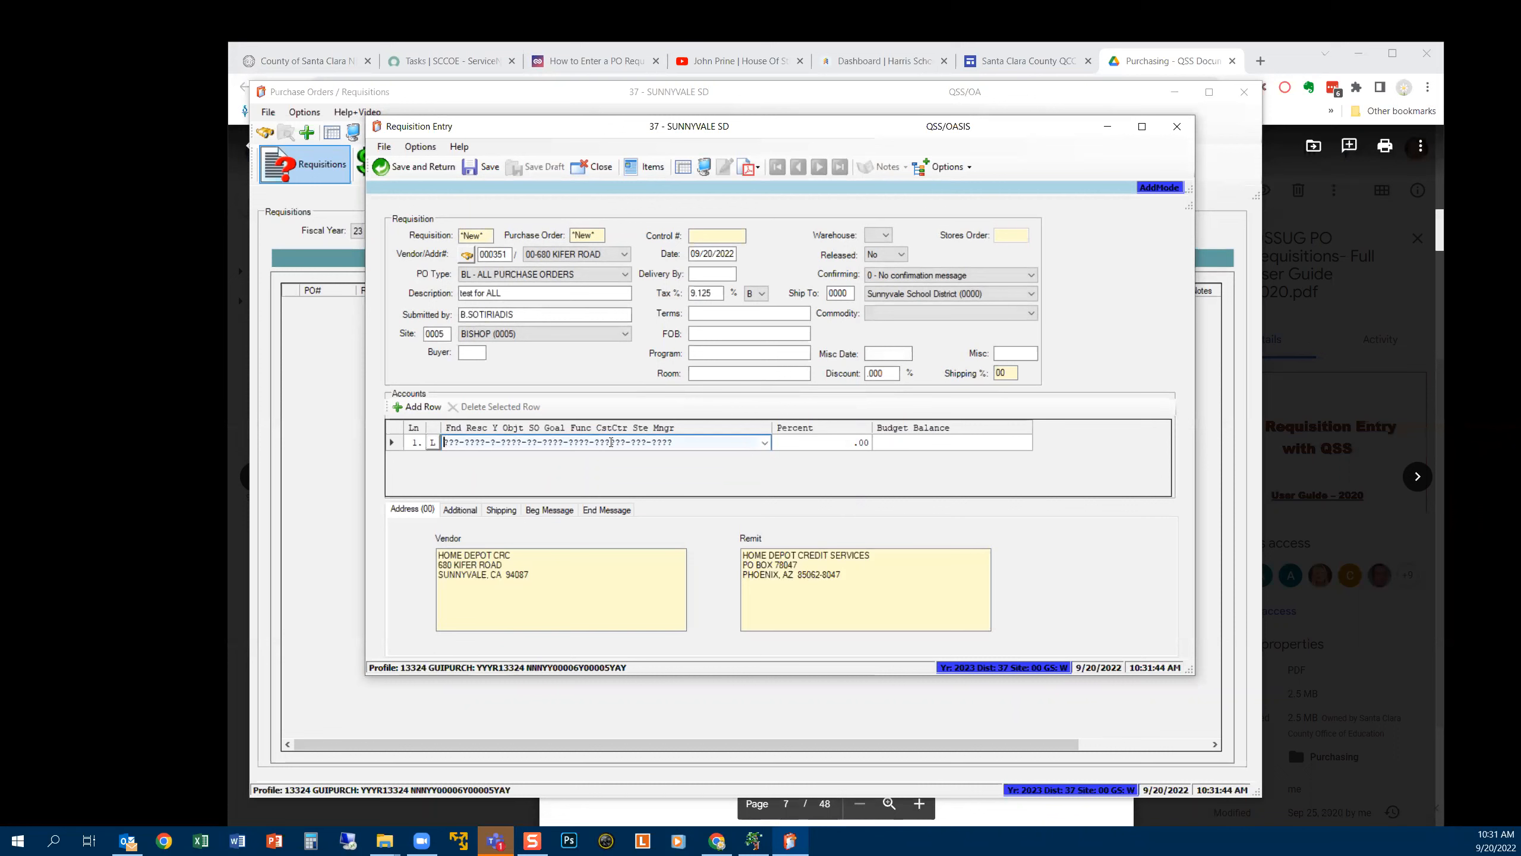
{"action": "left_click", "coordinate": [764, 443]}
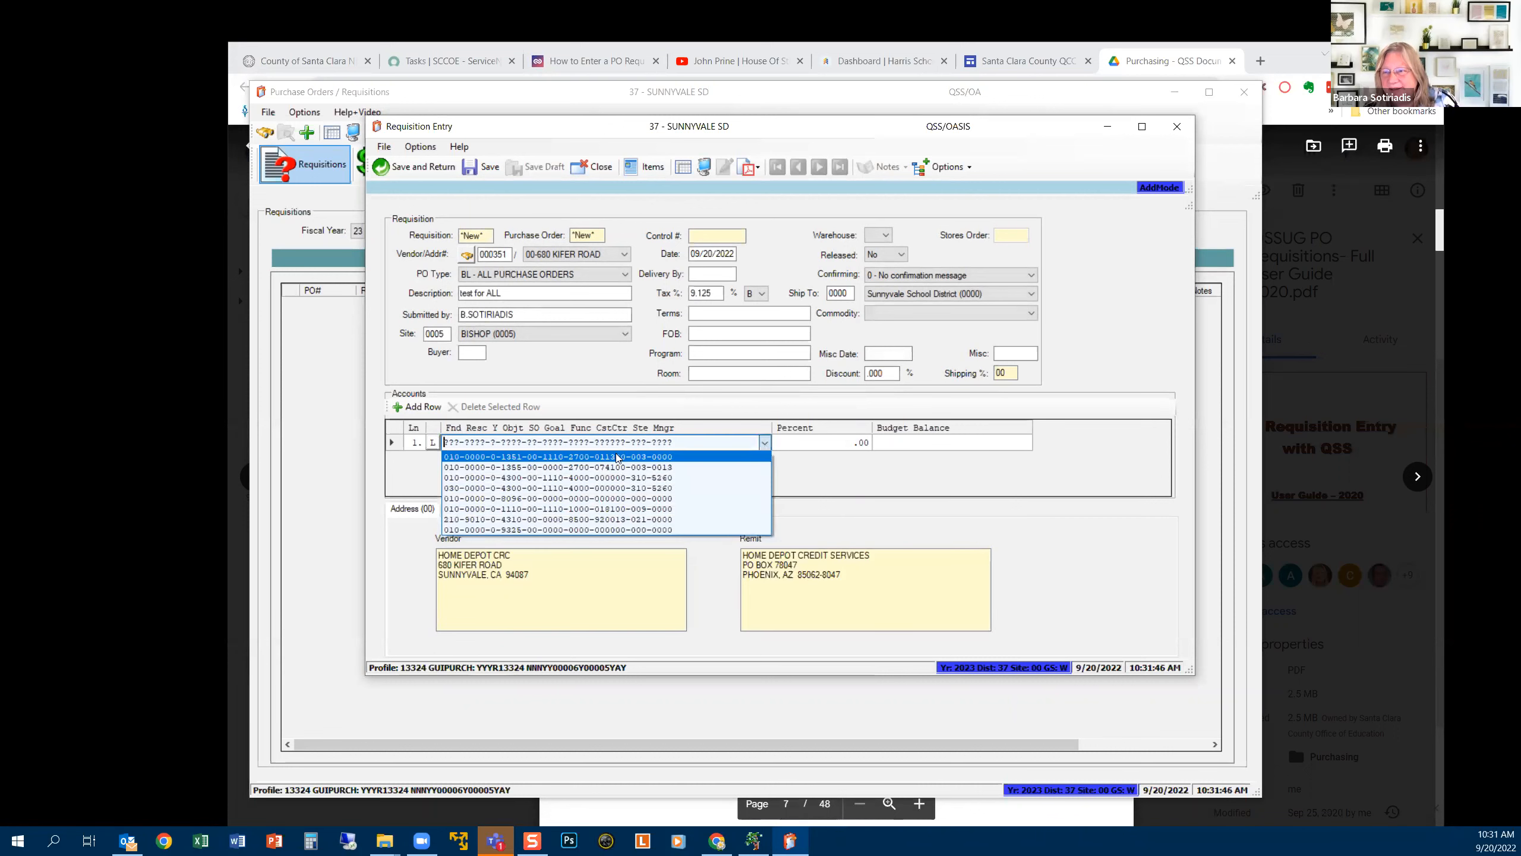
{"action": "left_click", "coordinate": [599, 468]}
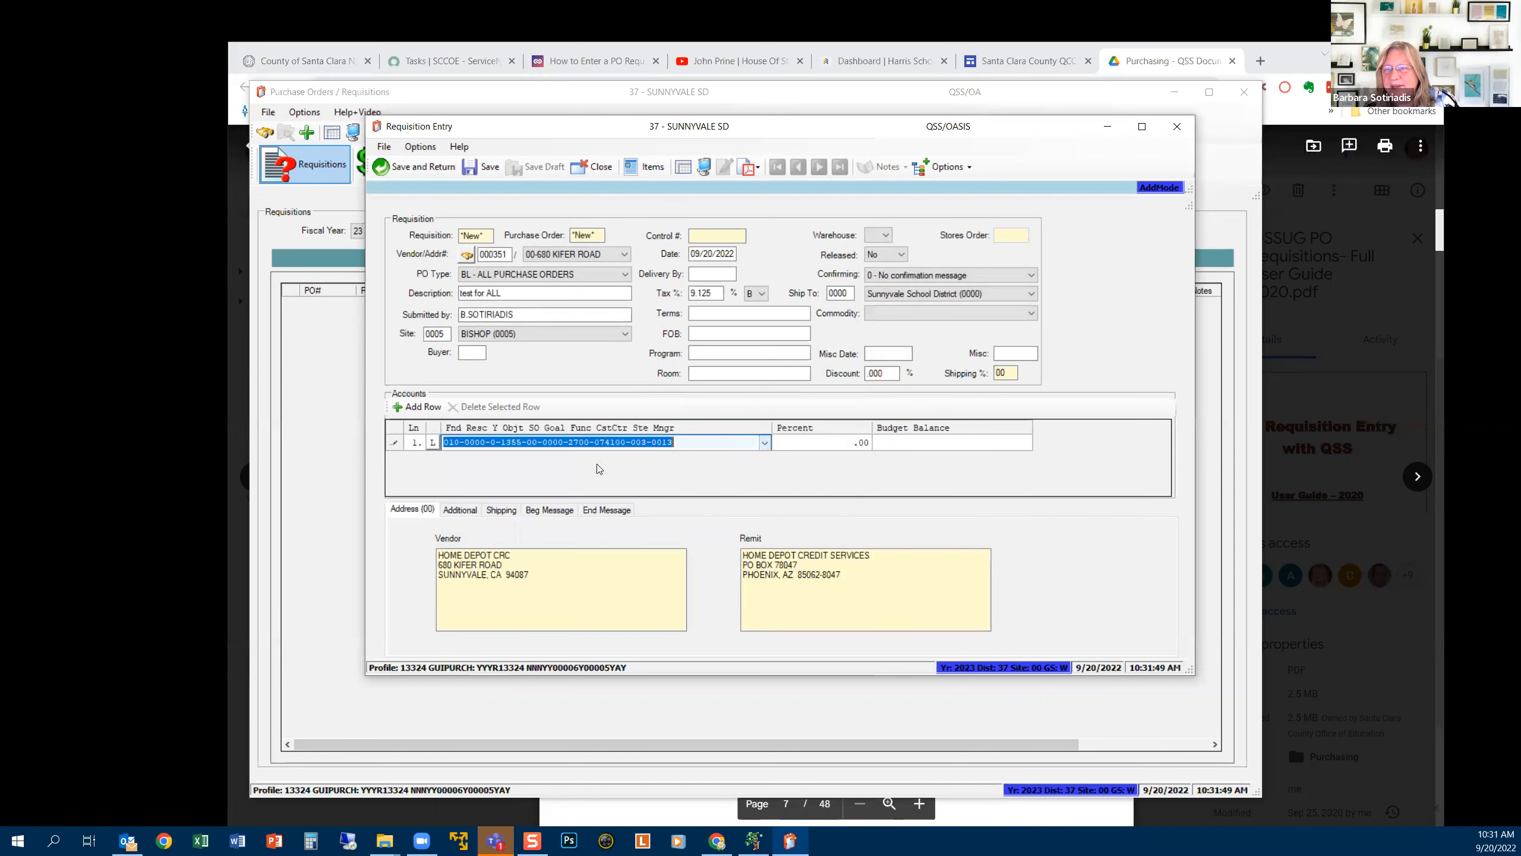
{"action": "left_click", "coordinate": [432, 443]}
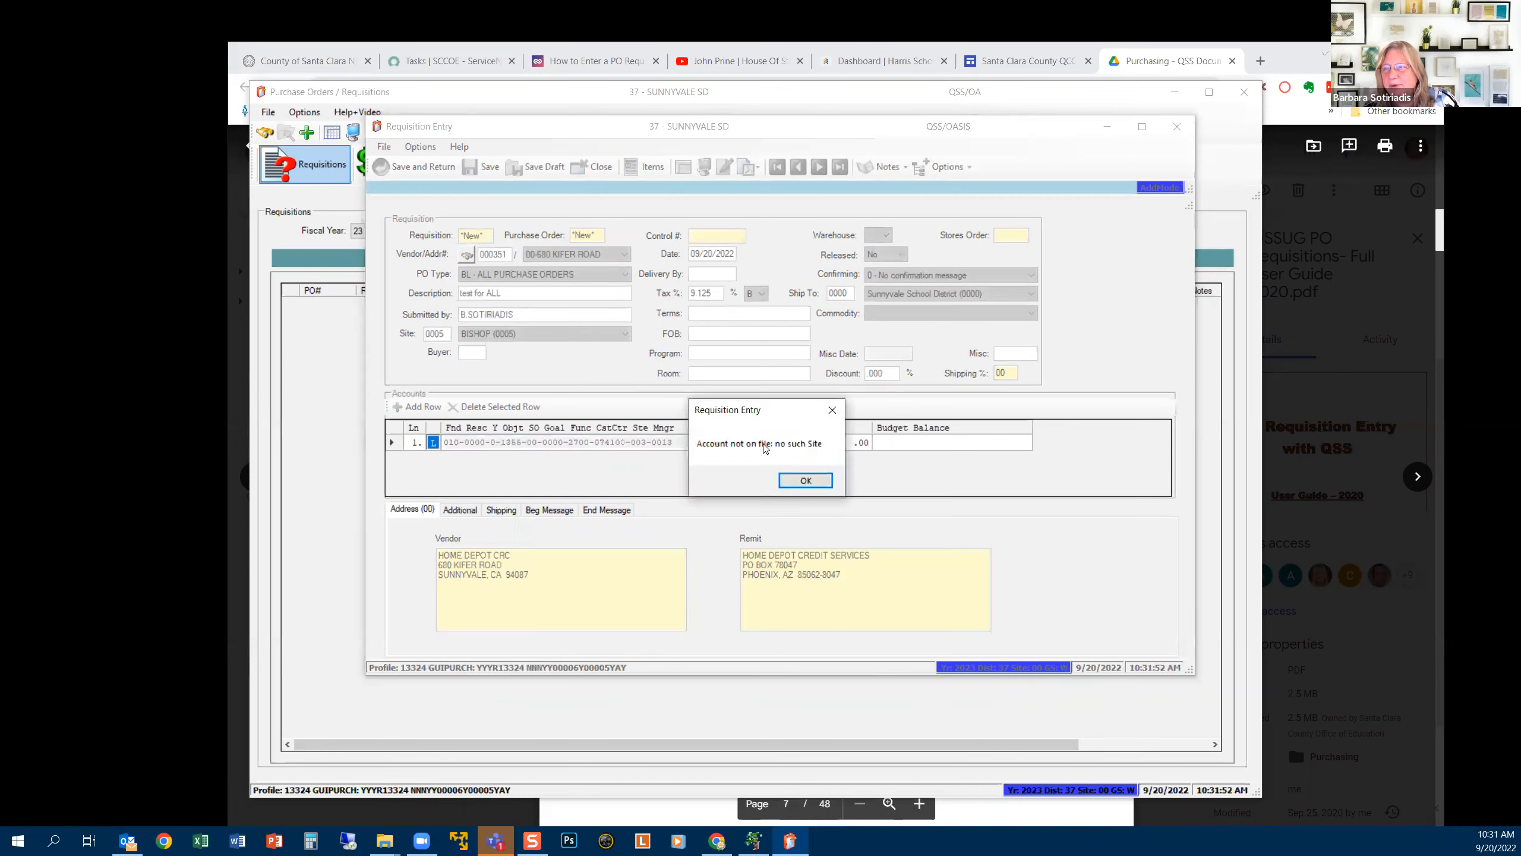
{"action": "left_click", "coordinate": [791, 483]}
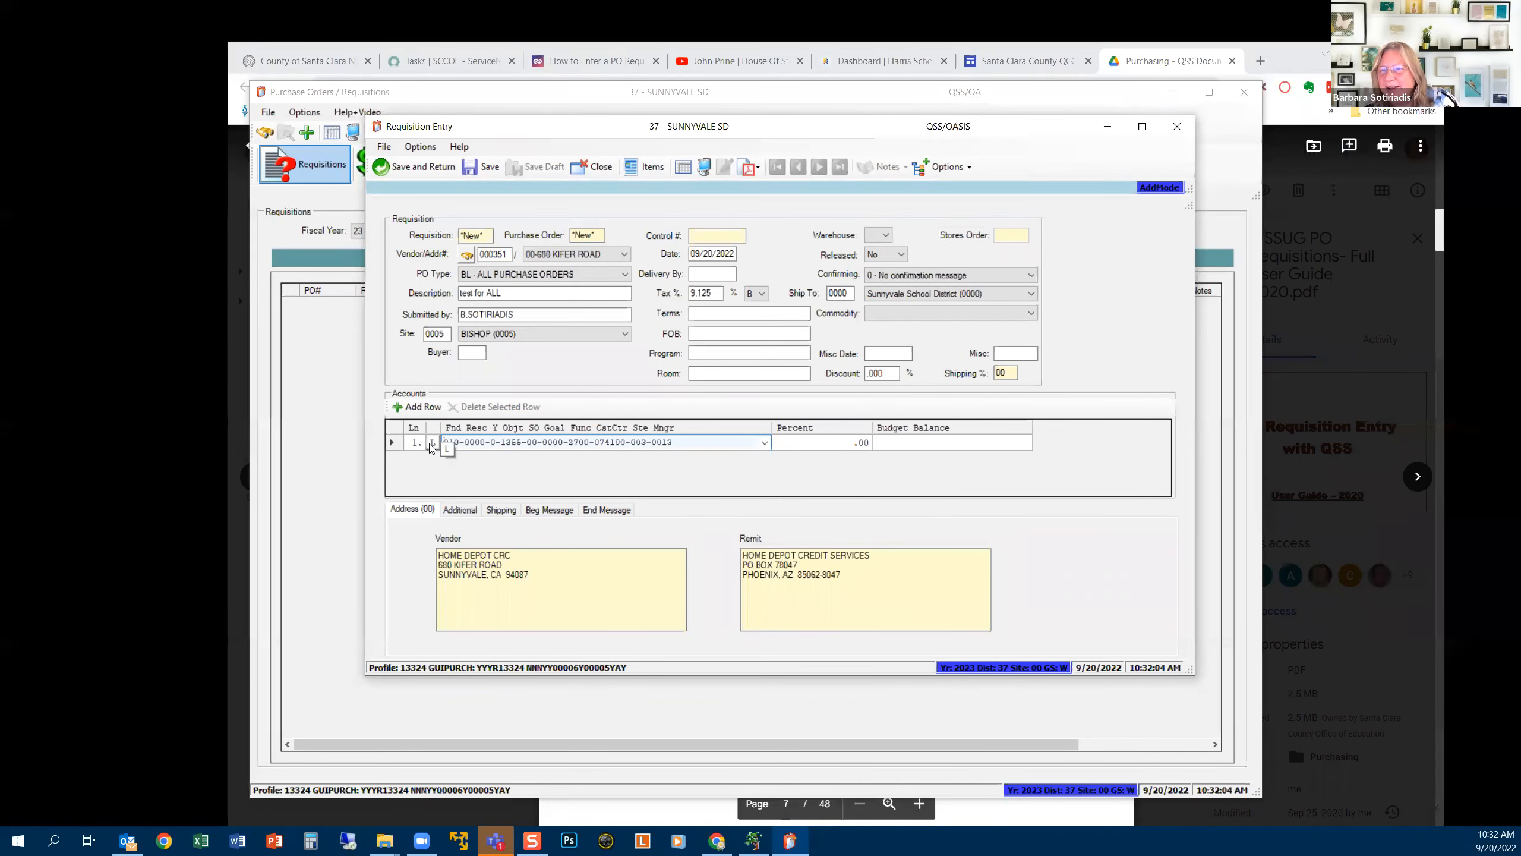
Add a second account line and look up its account by fund 010, with wildcards in the other segments
{"action": "left_click", "coordinate": [418, 407]}
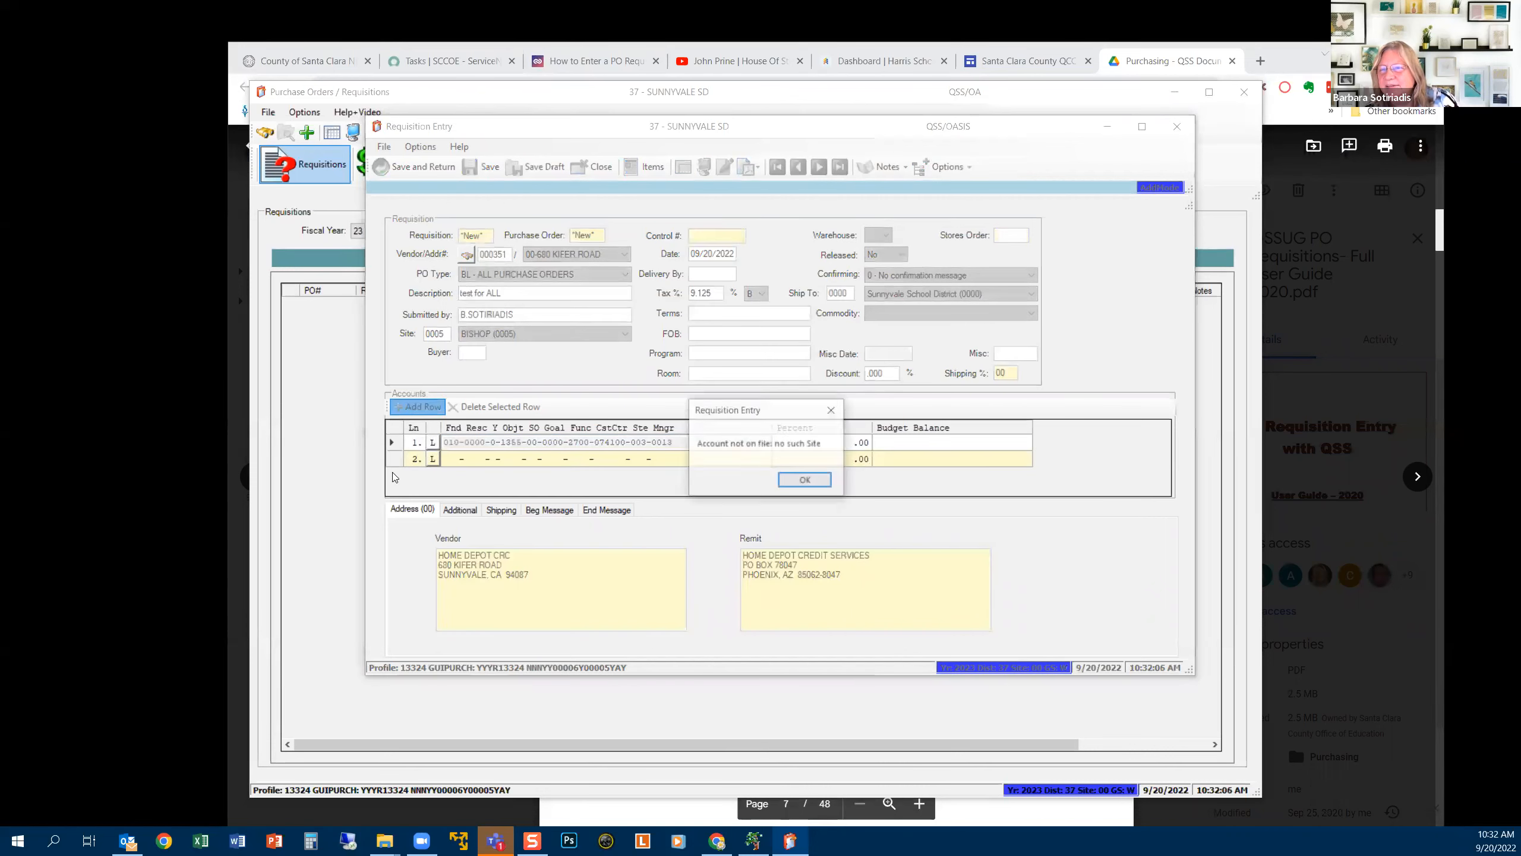
{"action": "left_click", "coordinate": [801, 479]}
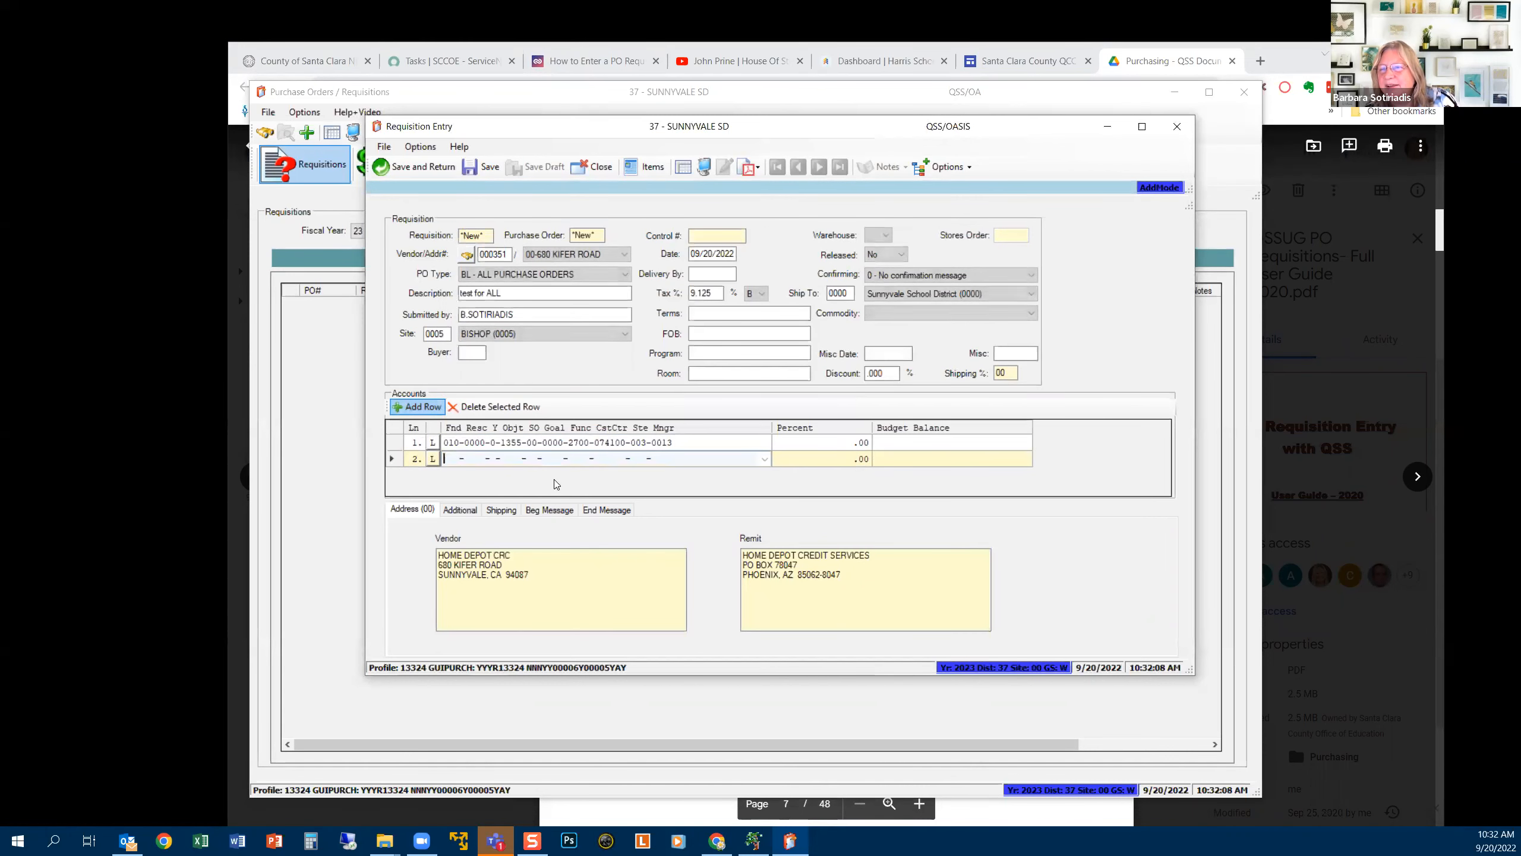
{"action": "left_click", "coordinate": [433, 460]}
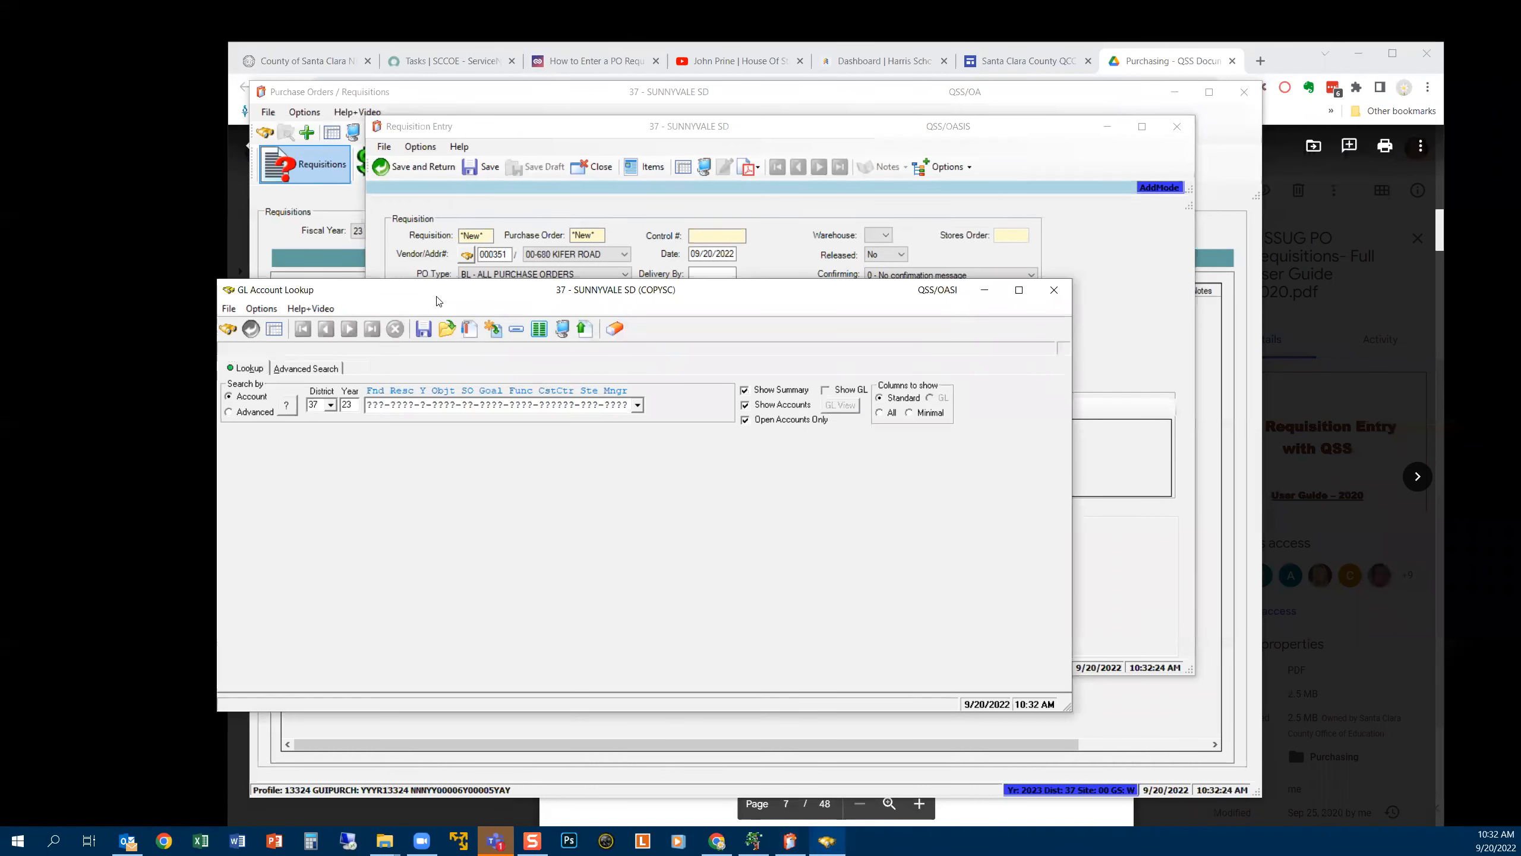
{"action": "left_click_drag", "start_coordinate": [544, 293], "coordinate": [649, 282]}
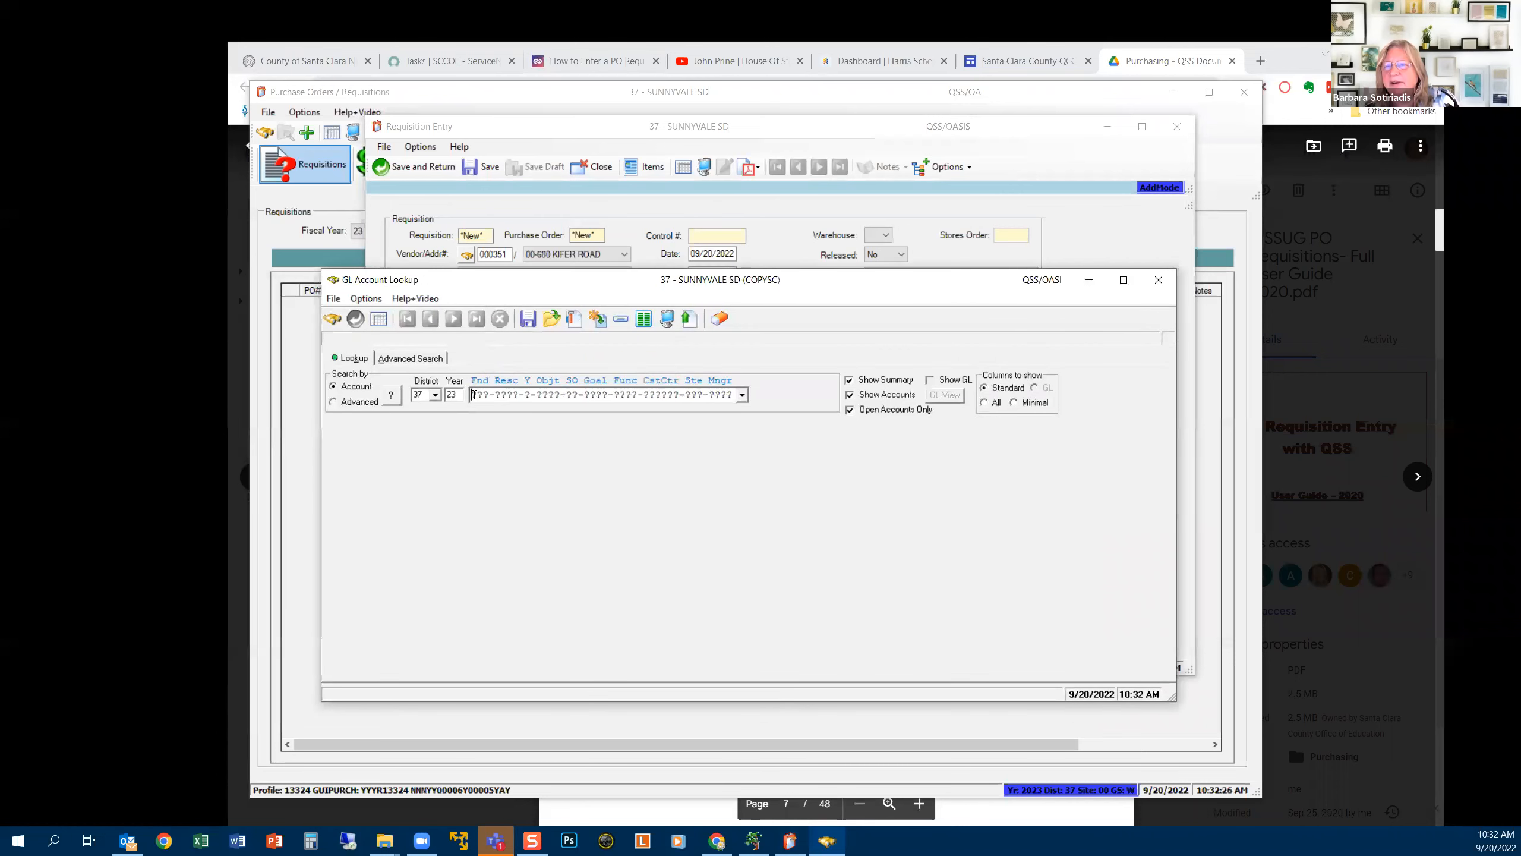
{"action": "type", "text": "110"}
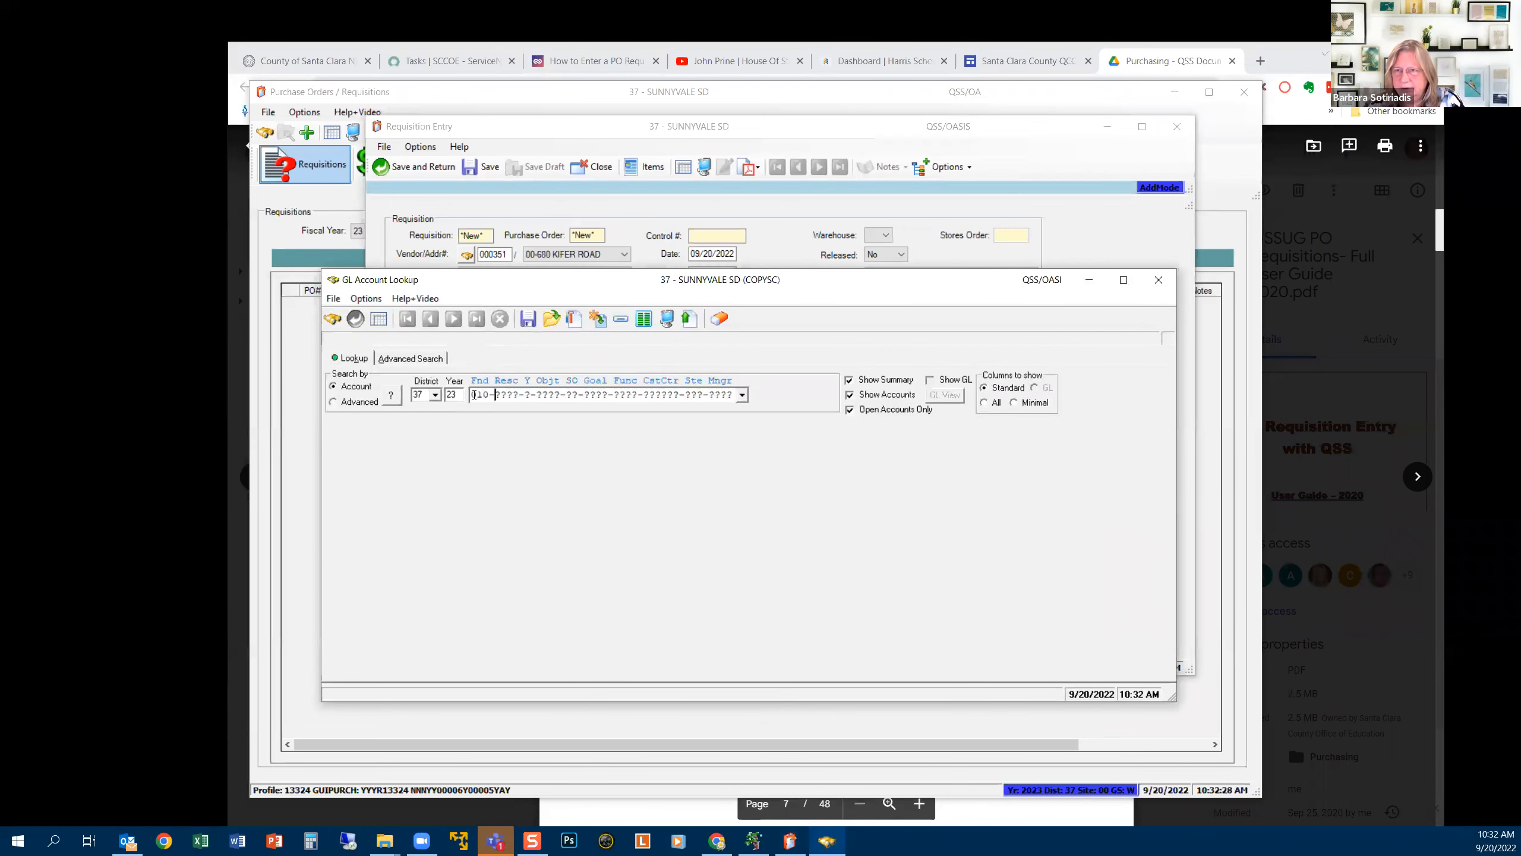
{"action": "key", "text": "Return"}
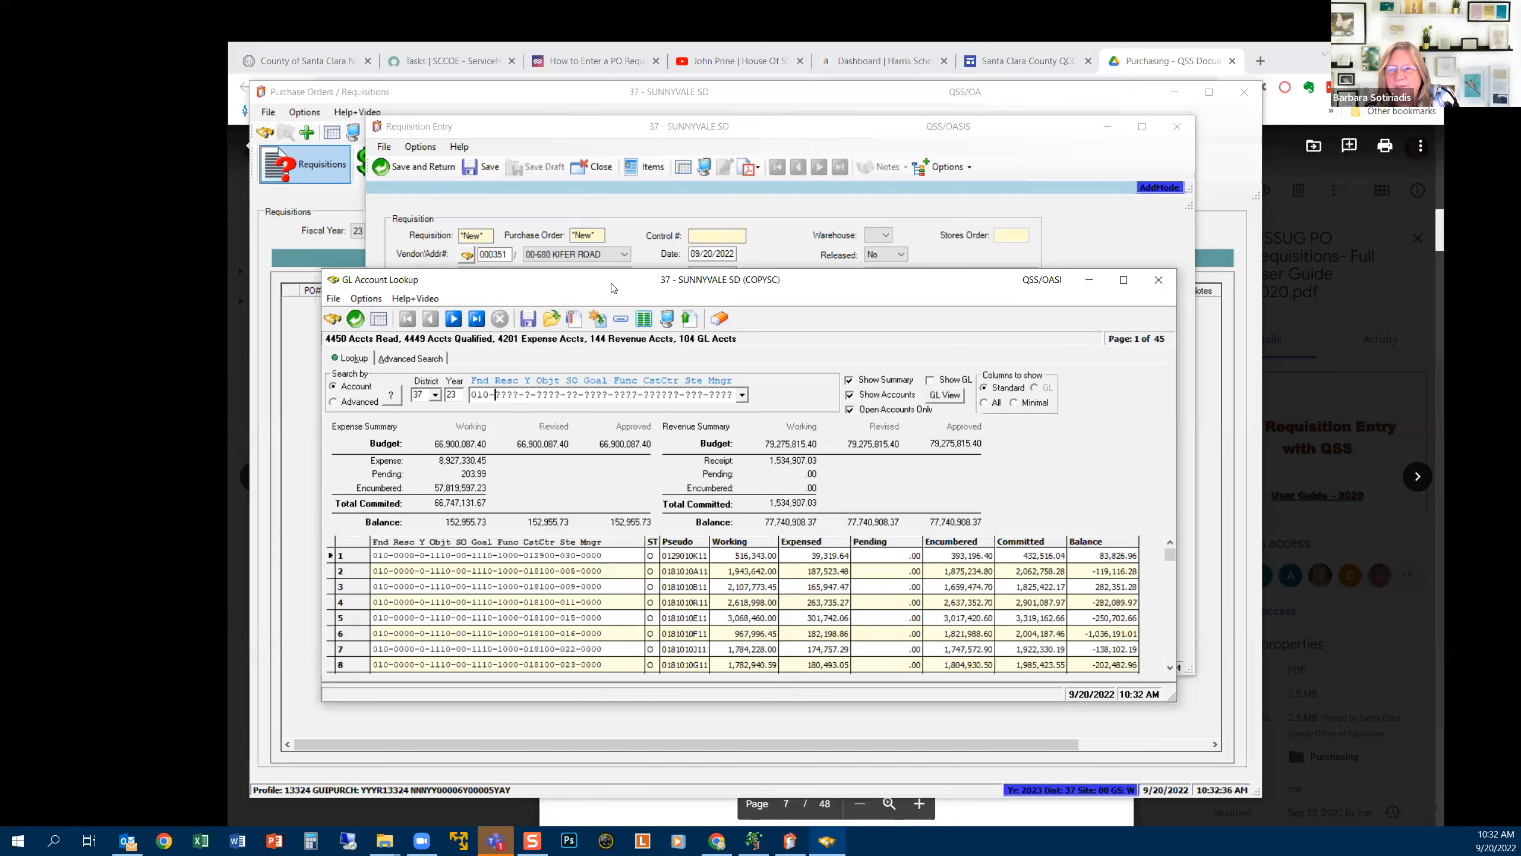
Return the third listed account, with object 1110, cost center 018100 and site 009, to line 2 of the requisition
{"action": "left_click_drag", "start_coordinate": [523, 280], "coordinate": [823, 315]}
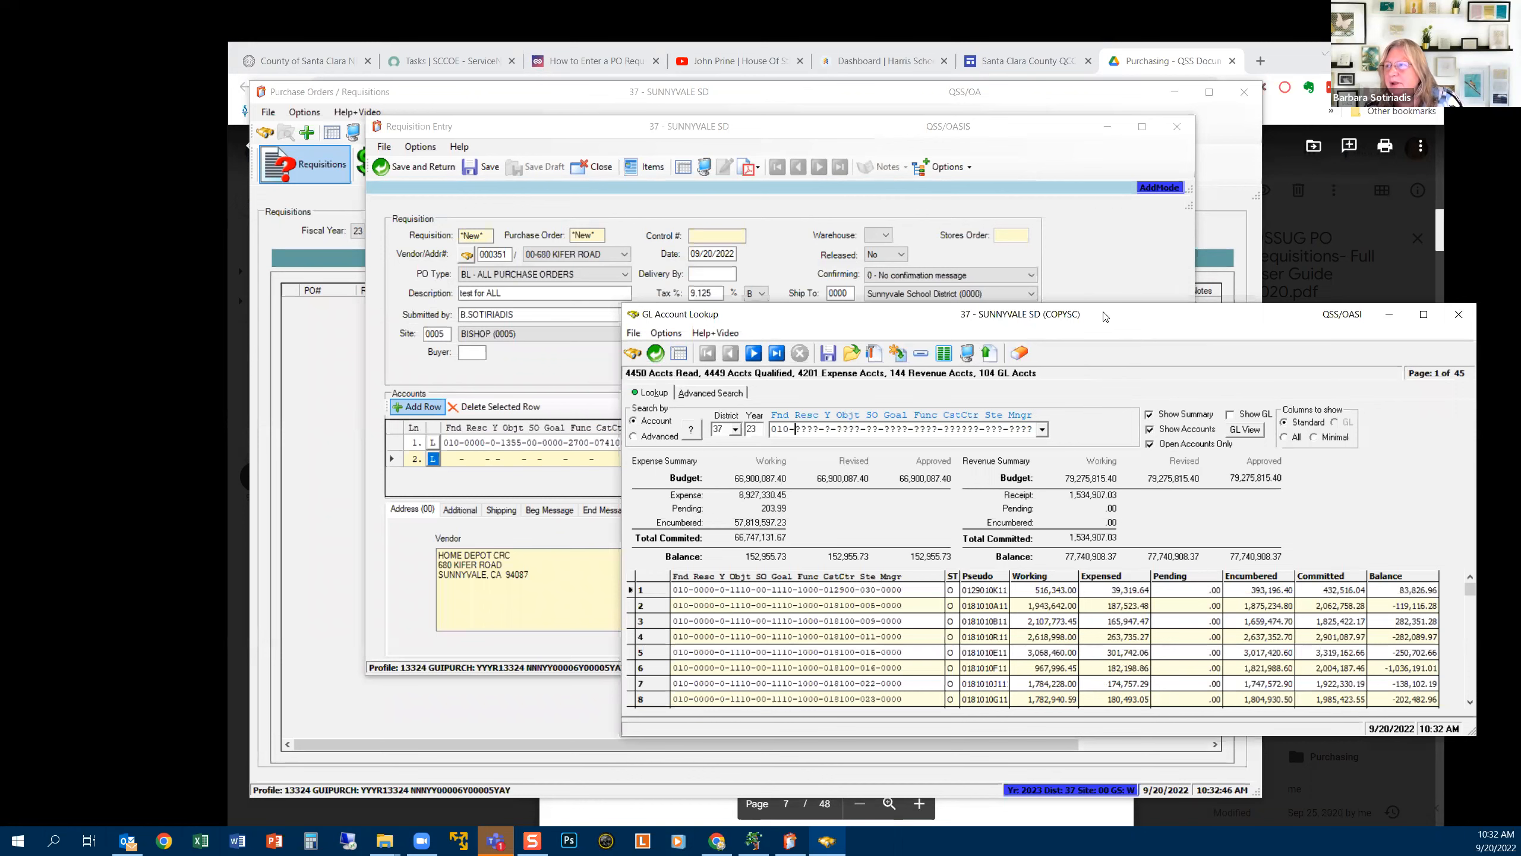
{"action": "left_click_drag", "start_coordinate": [1105, 316], "coordinate": [892, 147]}
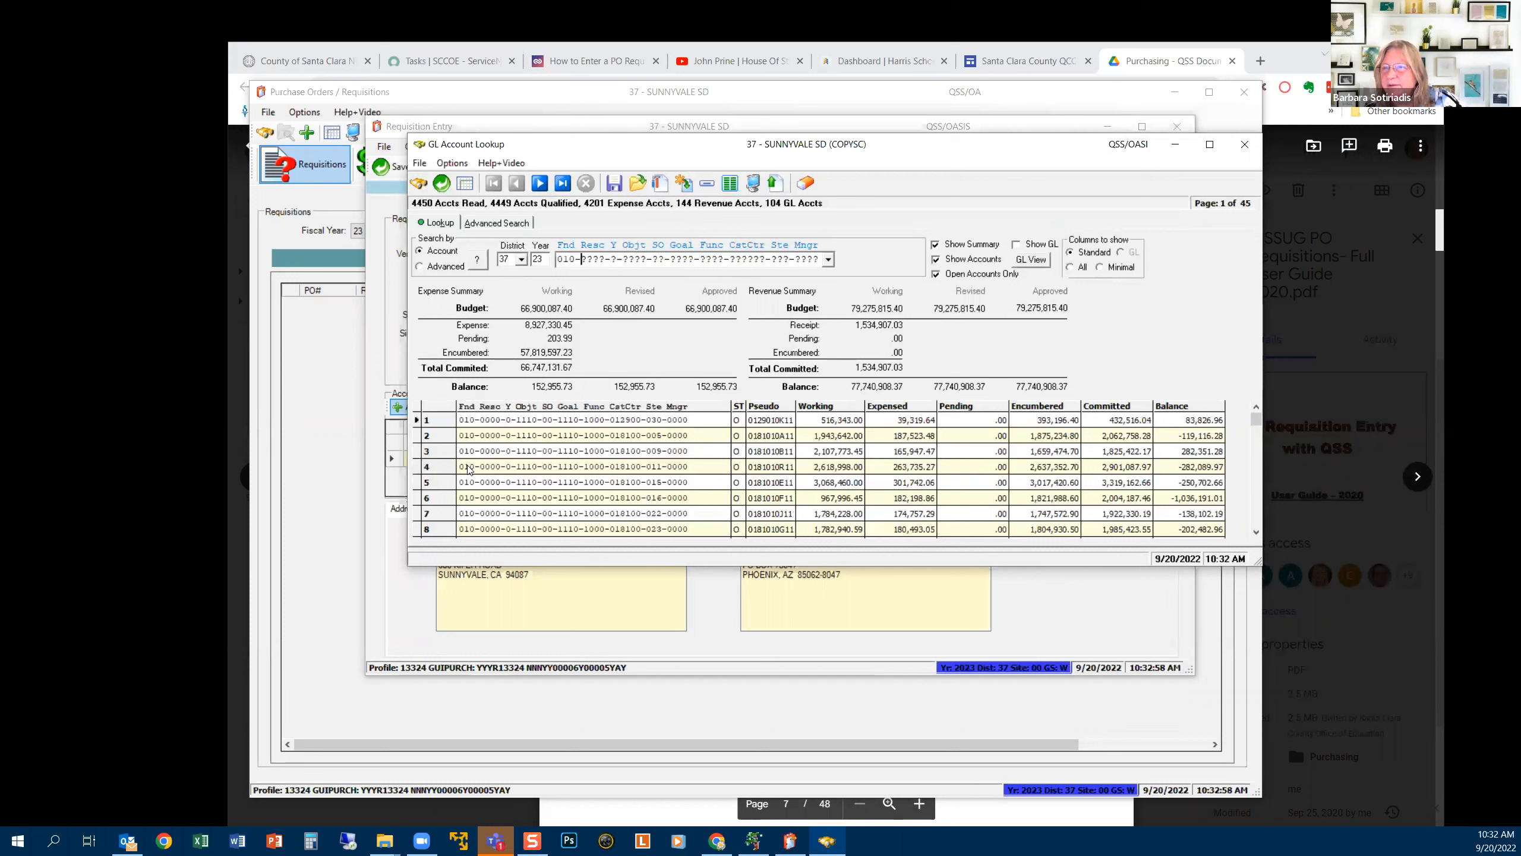
{"action": "left_click", "coordinate": [418, 453]}
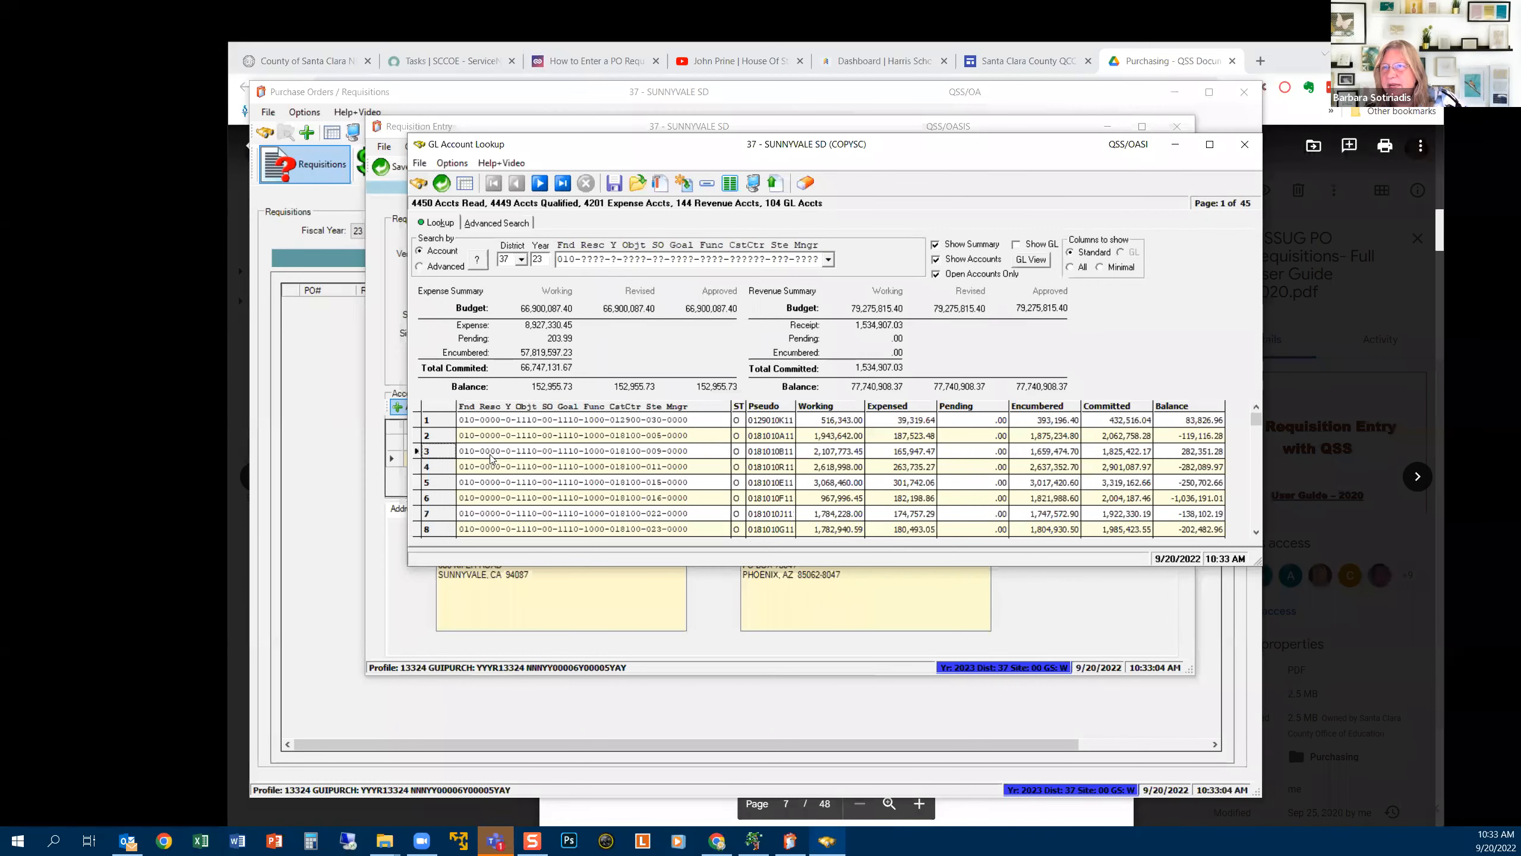
{"action": "left_click", "coordinate": [442, 184]}
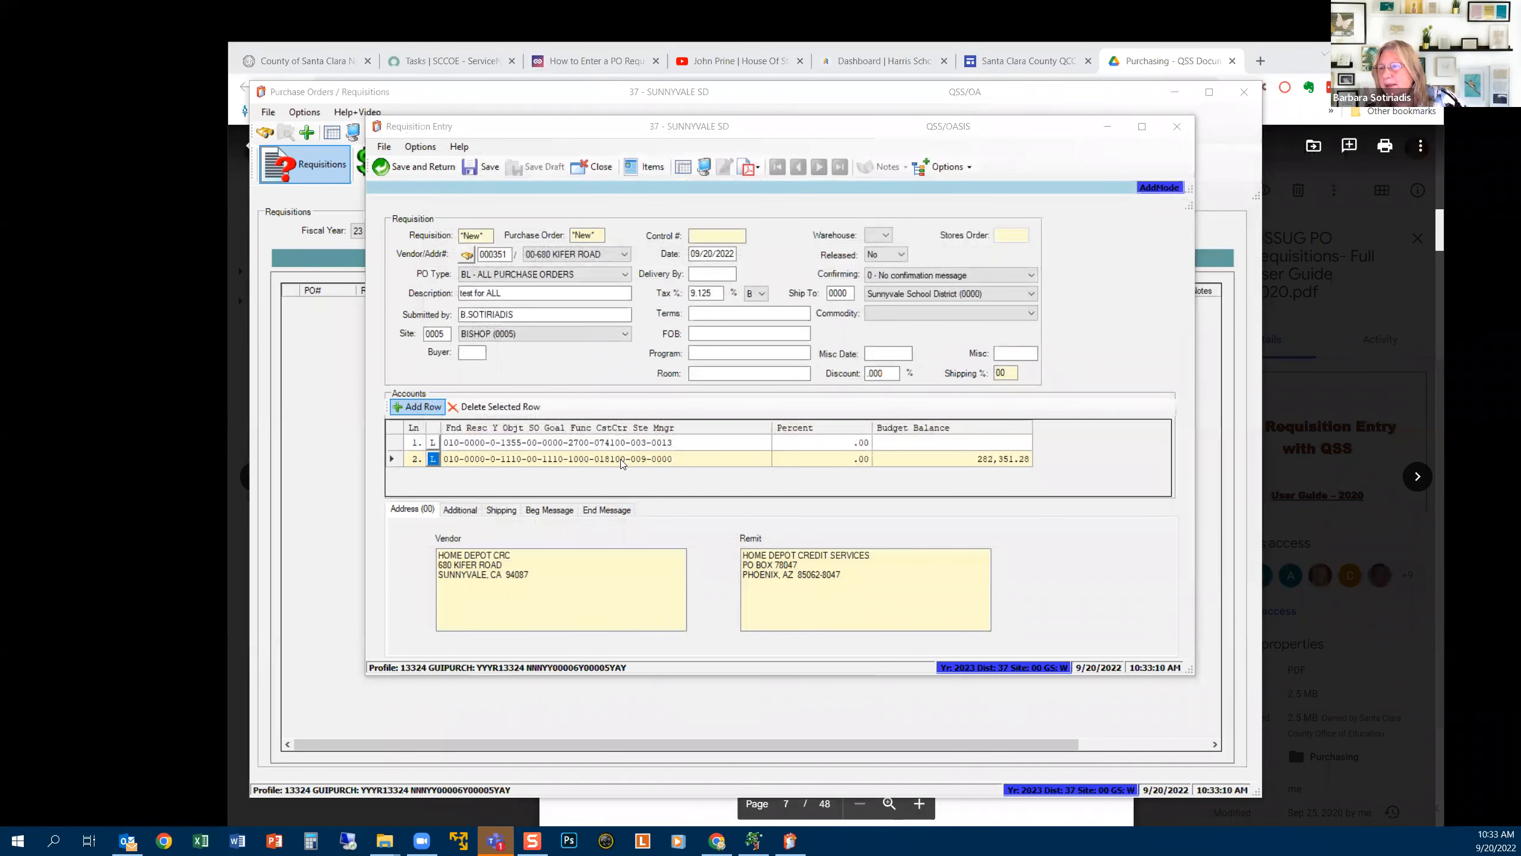
Delete the account line with object 1355 and cost center 074100 from the requisition
{"action": "left_click", "coordinate": [396, 444]}
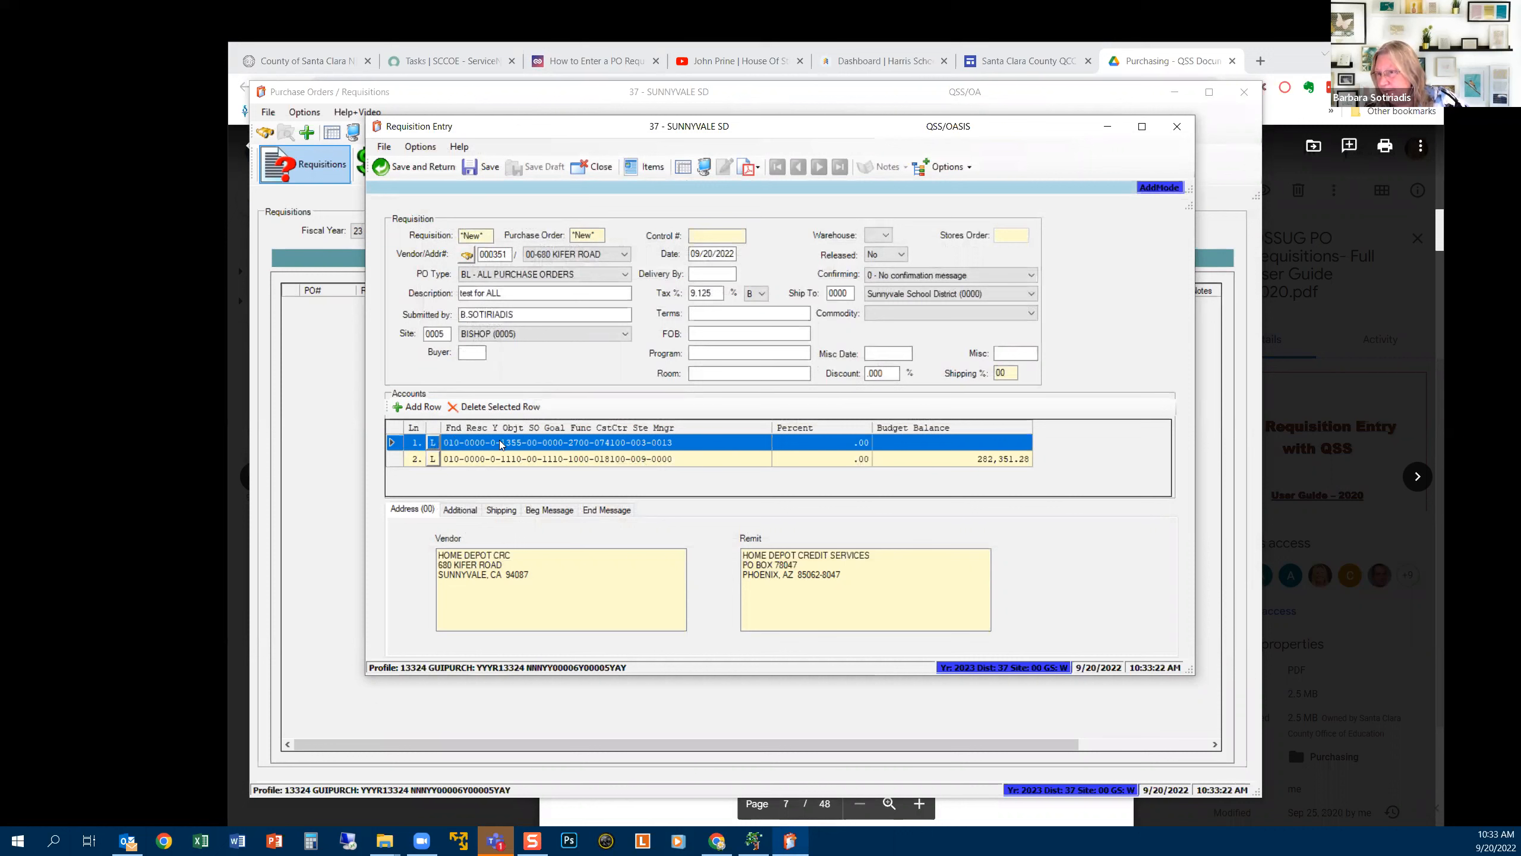
{"action": "left_click", "coordinate": [510, 409]}
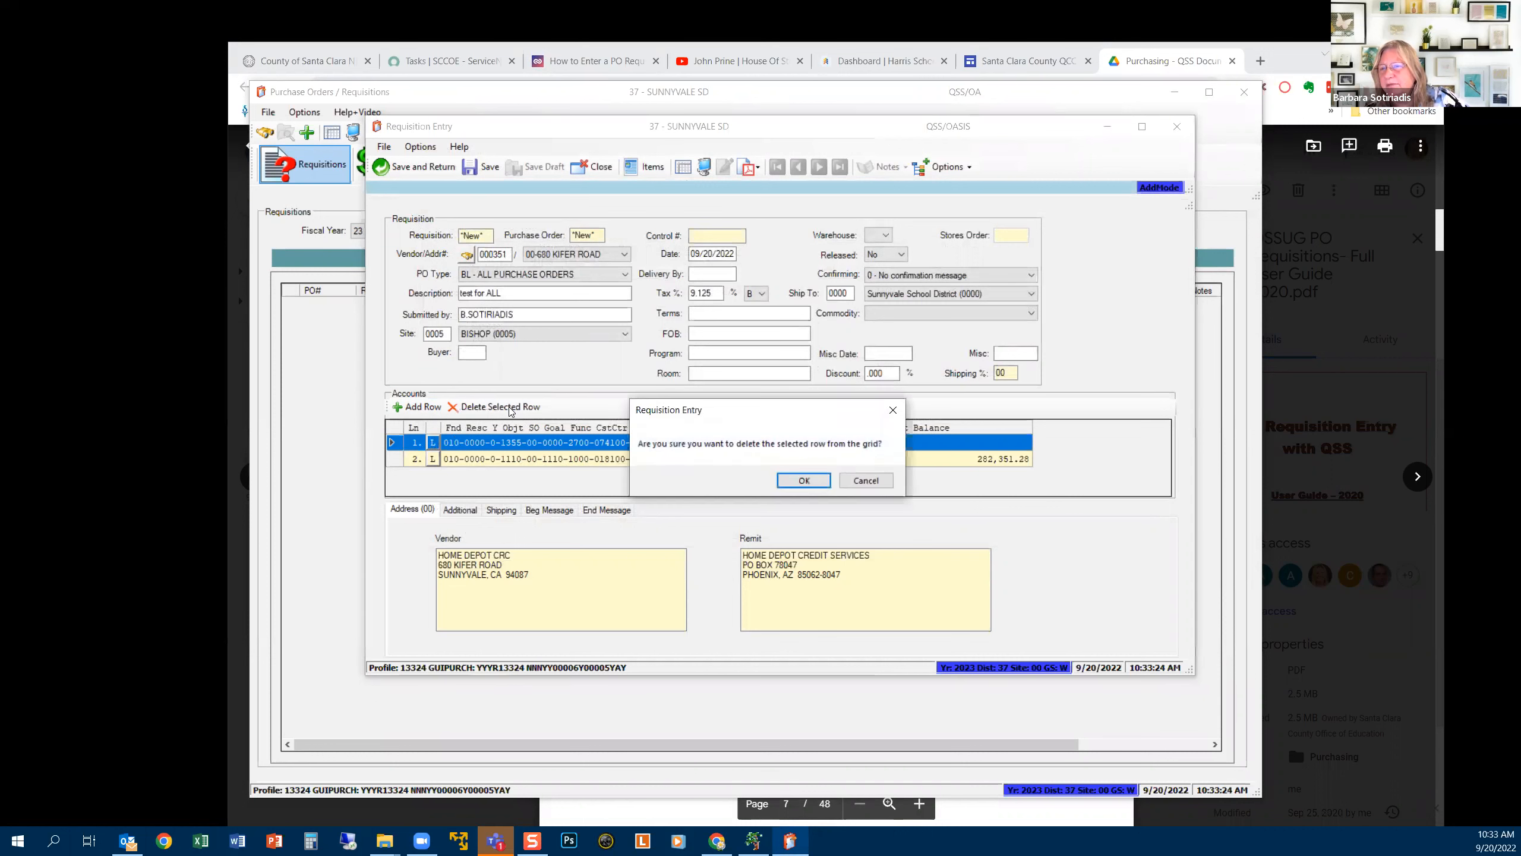
{"action": "left_click", "coordinate": [790, 478]}
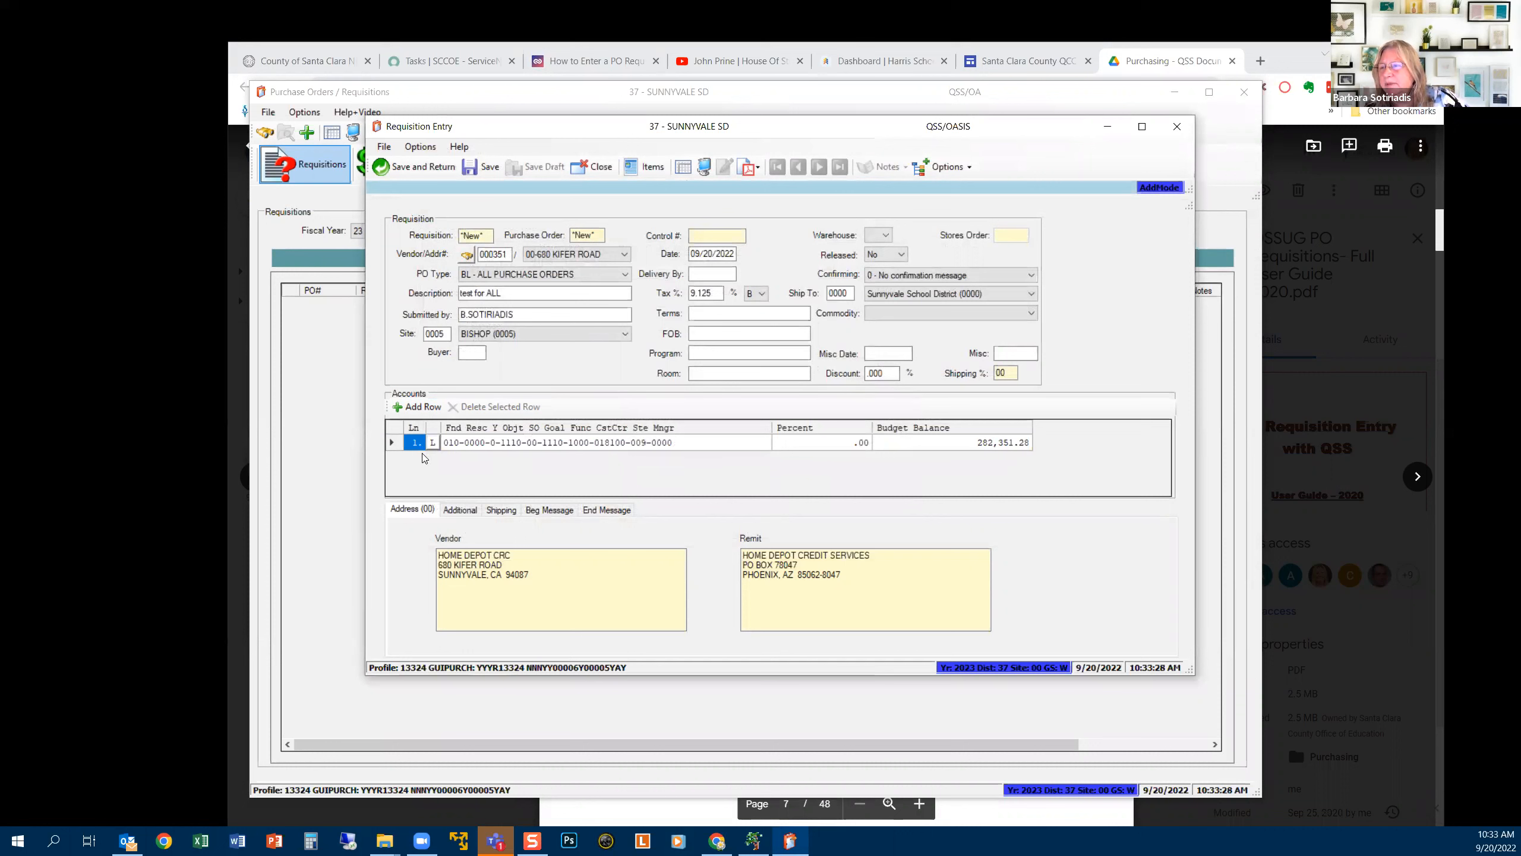
Add a blank second account line and delete it again
{"action": "left_click", "coordinate": [413, 408]}
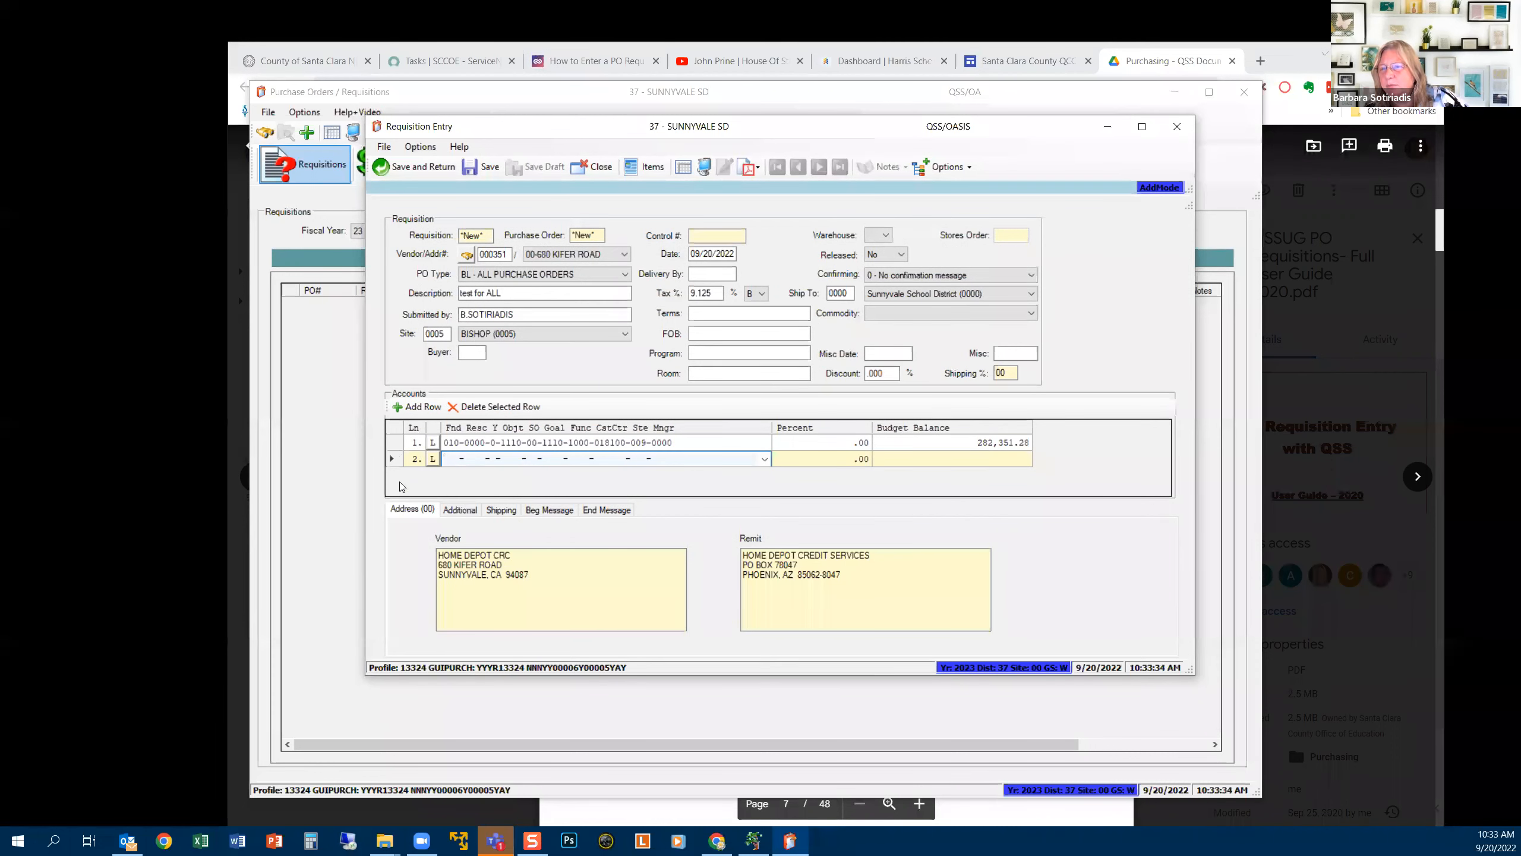
{"action": "left_click", "coordinate": [490, 407]}
{"action": "left_click", "coordinate": [820, 479]}
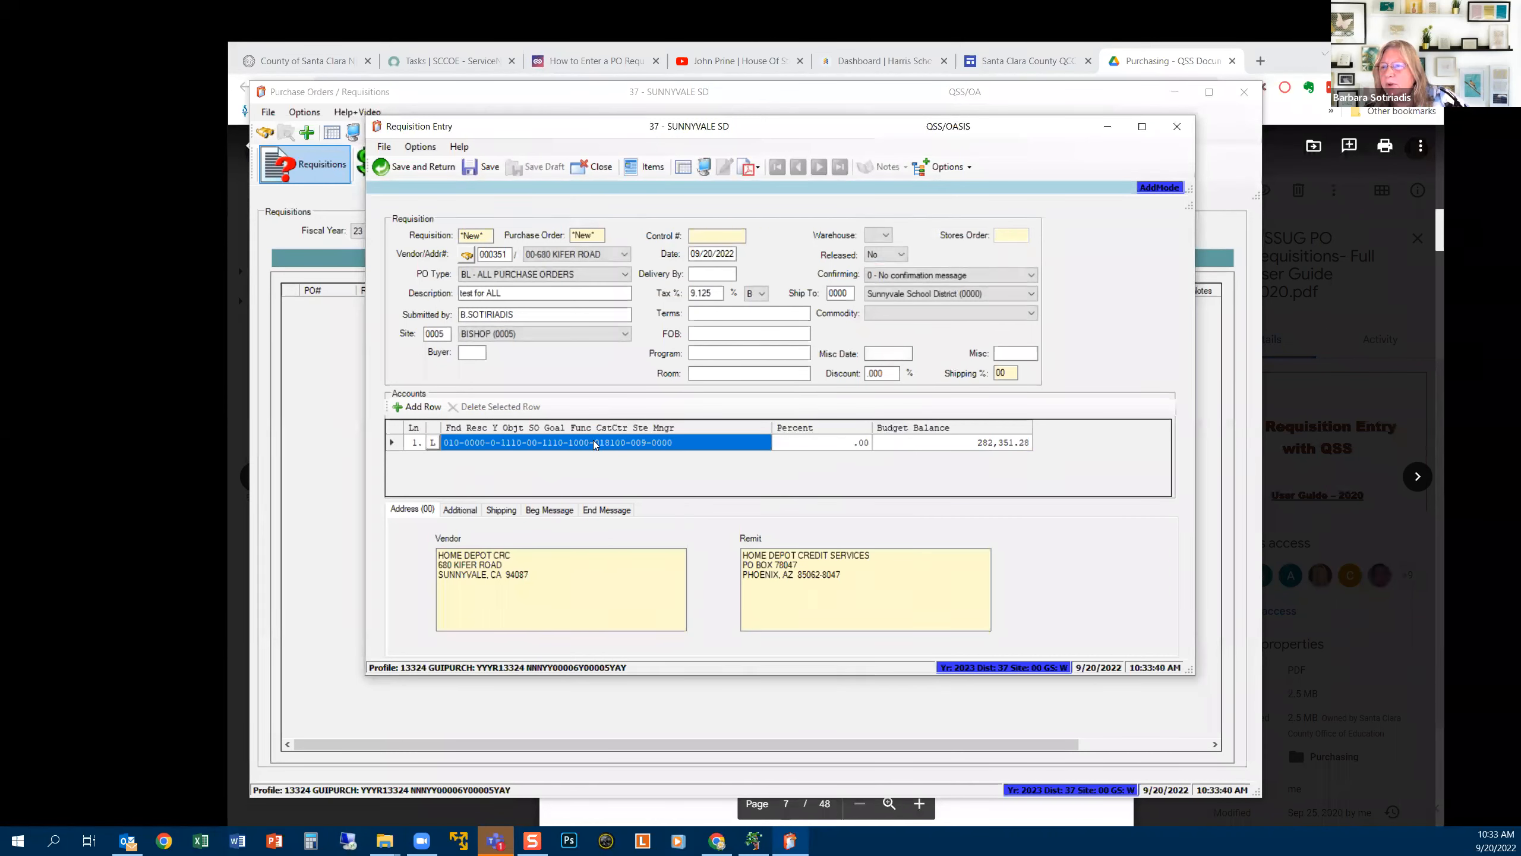
Set the percent of the line 1 account to 100
{"action": "left_click", "coordinate": [704, 441]}
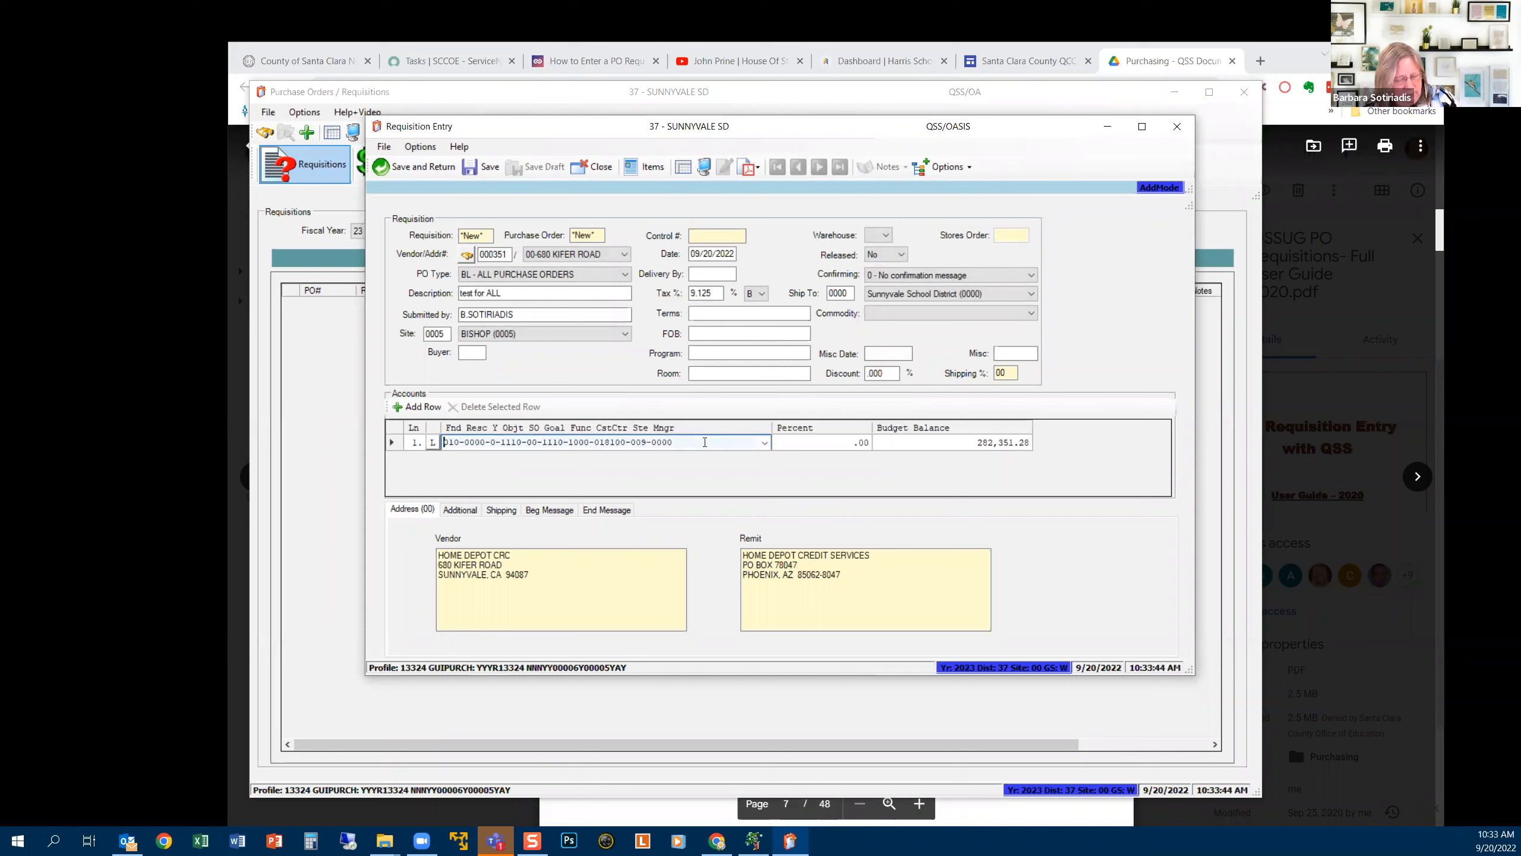
{"action": "left_click", "coordinate": [790, 443]}
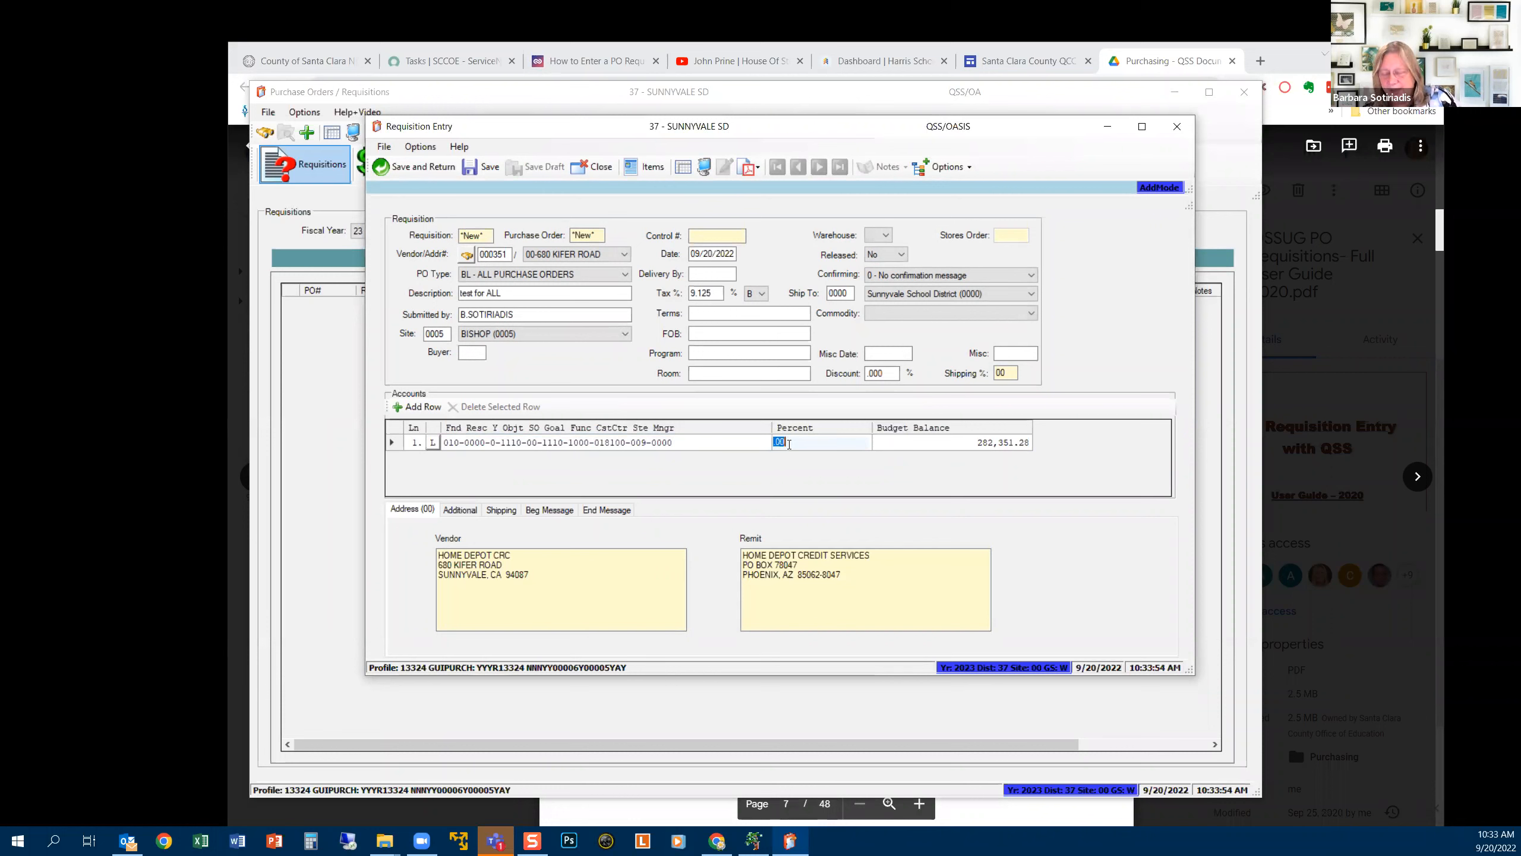
{"action": "type", "text": "100"}
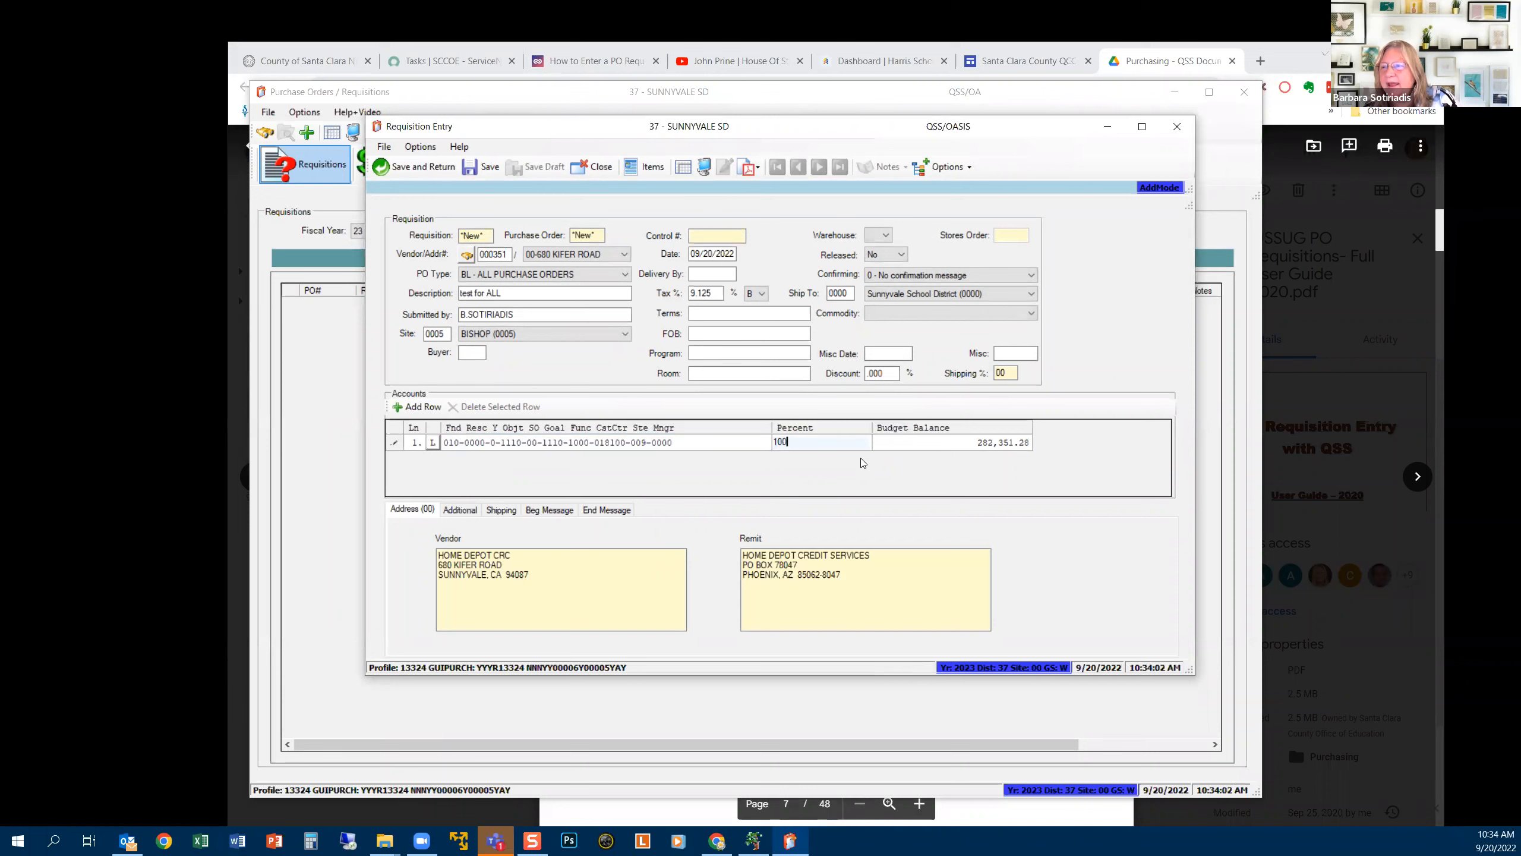
{"action": "left_click", "coordinate": [935, 457]}
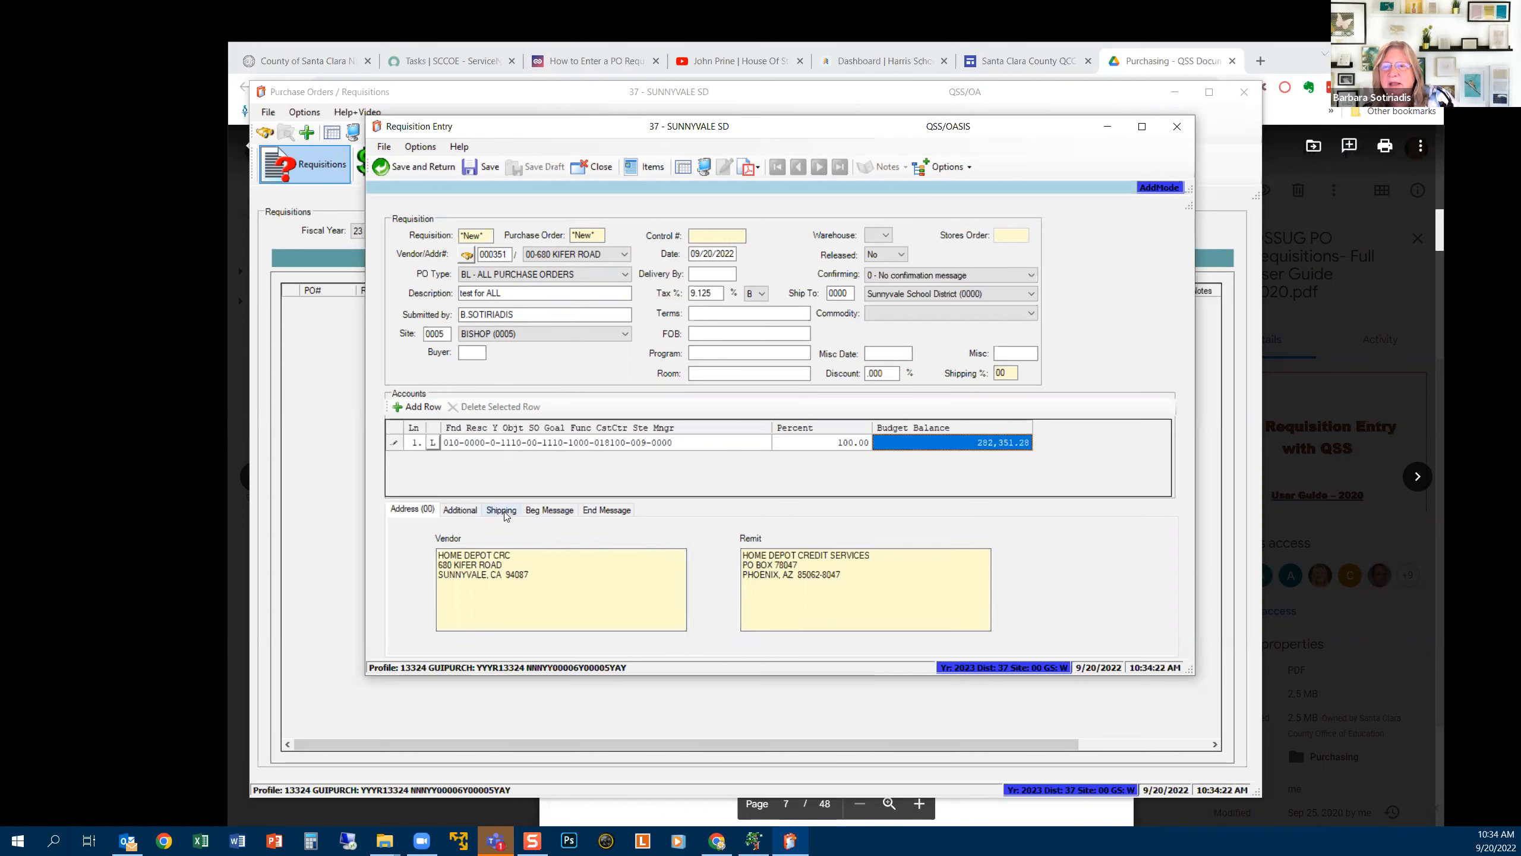
Look through the requisition's beginning and ending message options and return to the vendor address details
{"action": "left_click", "coordinate": [548, 509]}
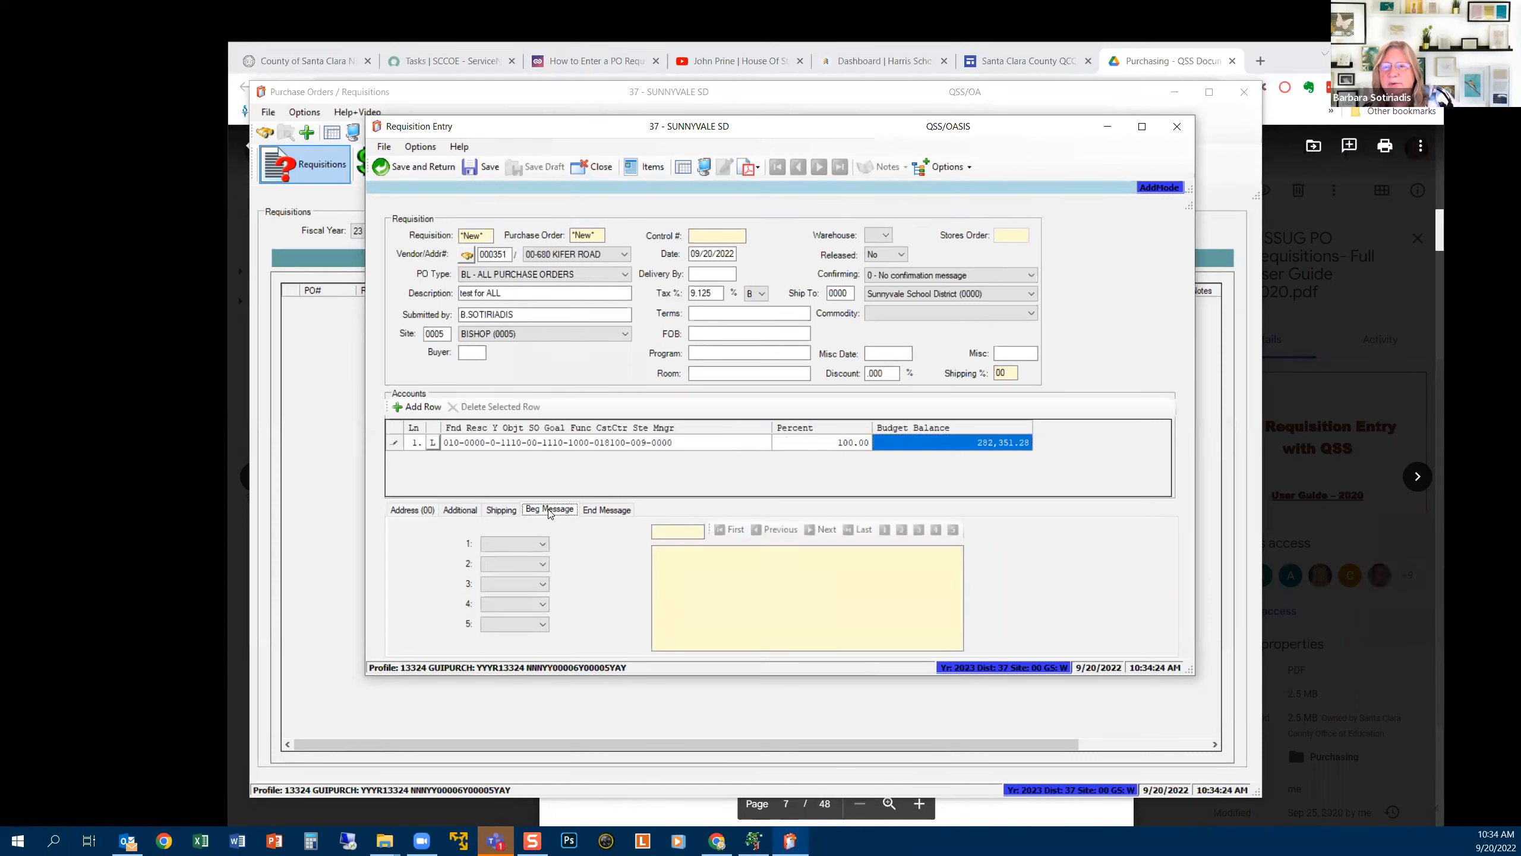
{"action": "left_click", "coordinate": [603, 510]}
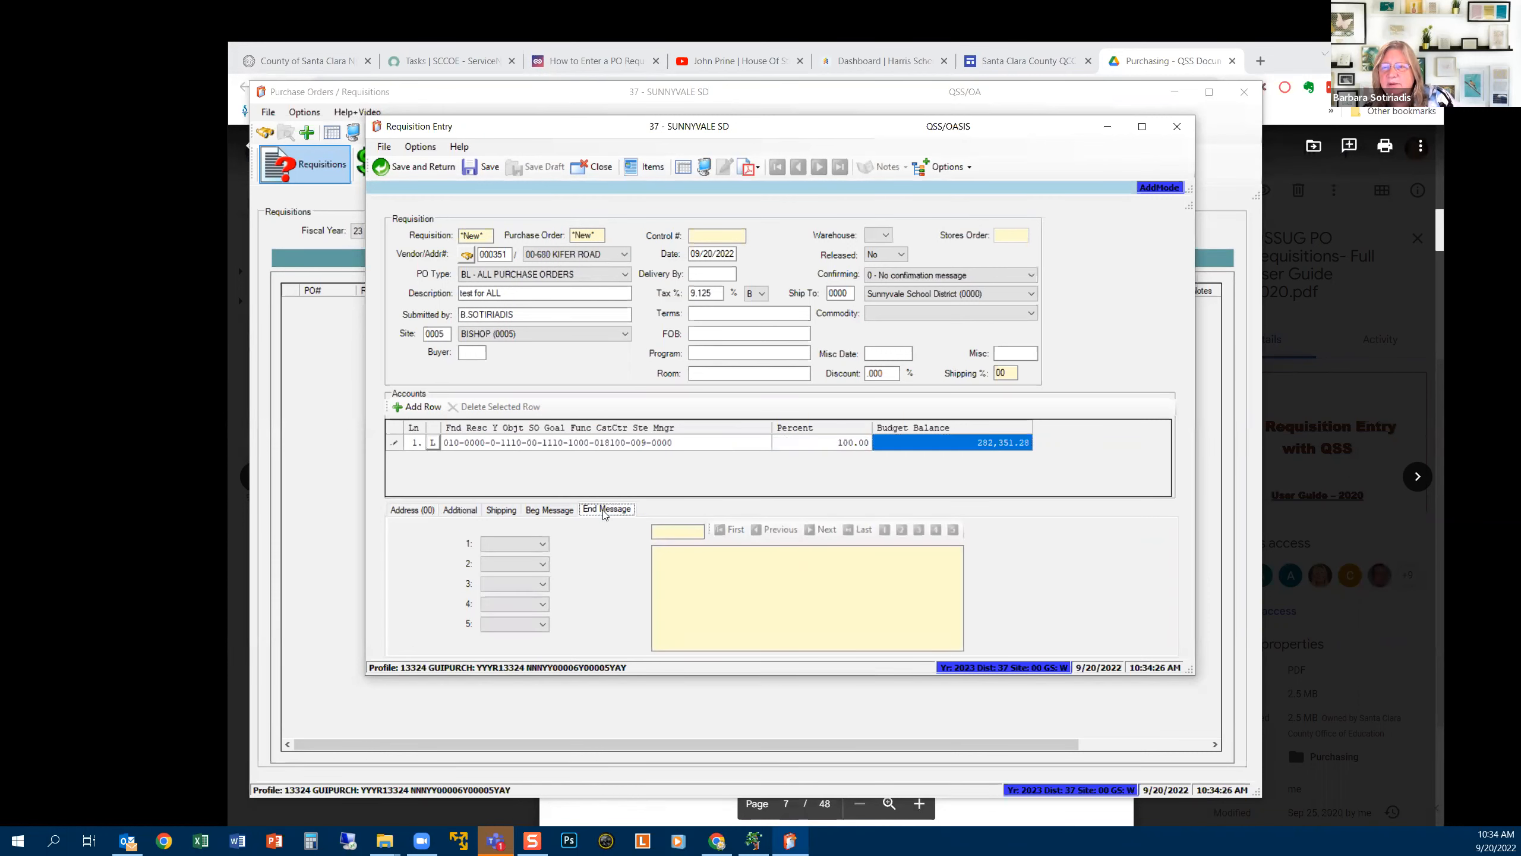
{"action": "left_click", "coordinate": [548, 511]}
{"action": "left_click", "coordinate": [413, 510]}
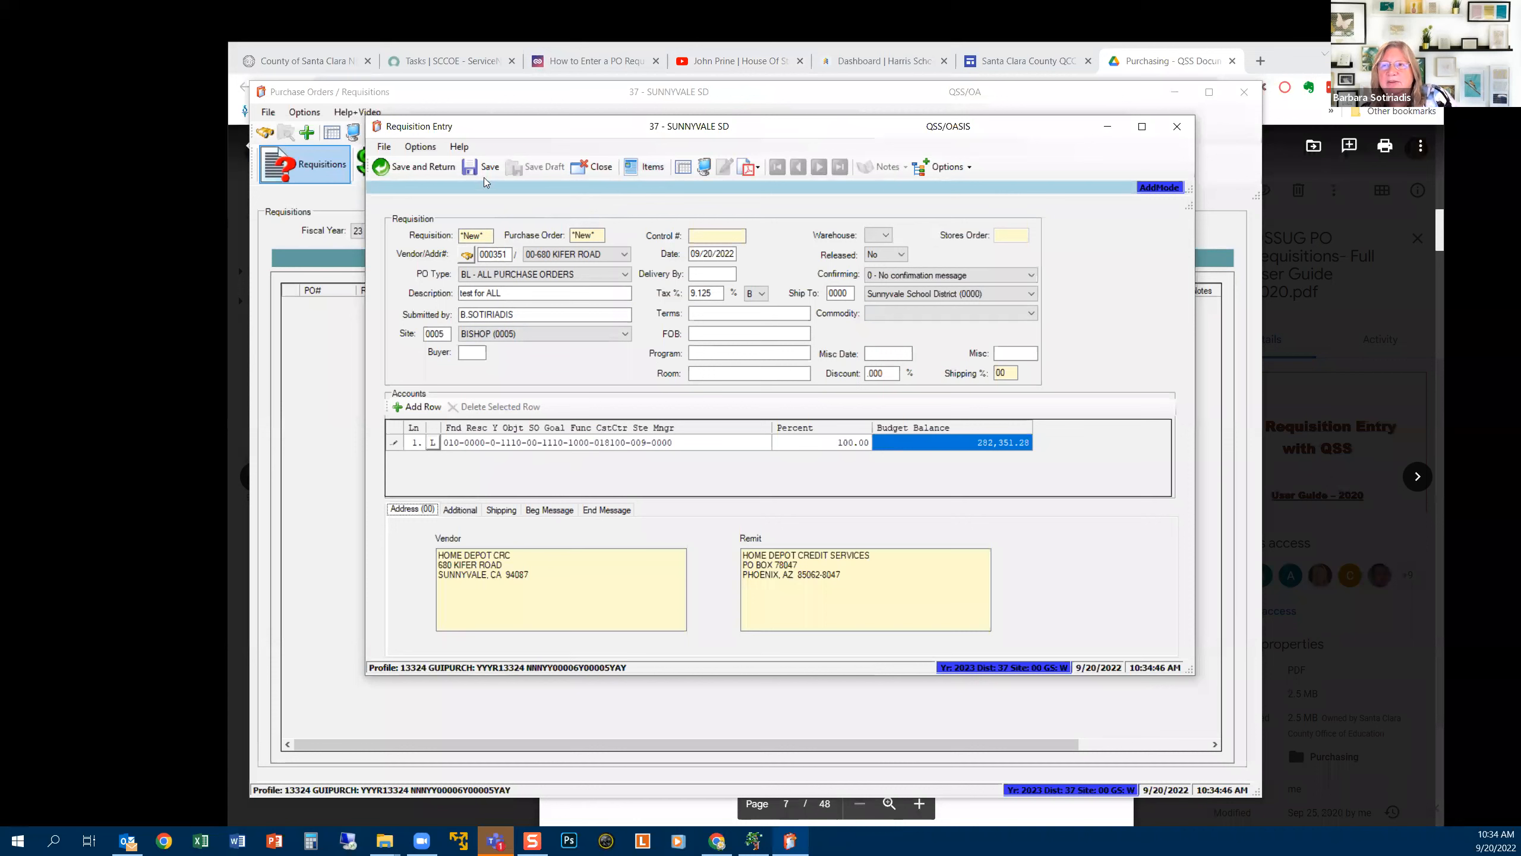
Open the requisition's item entry window, make it slightly smaller, and look through the split options for item 1
{"action": "left_click", "coordinate": [653, 169]}
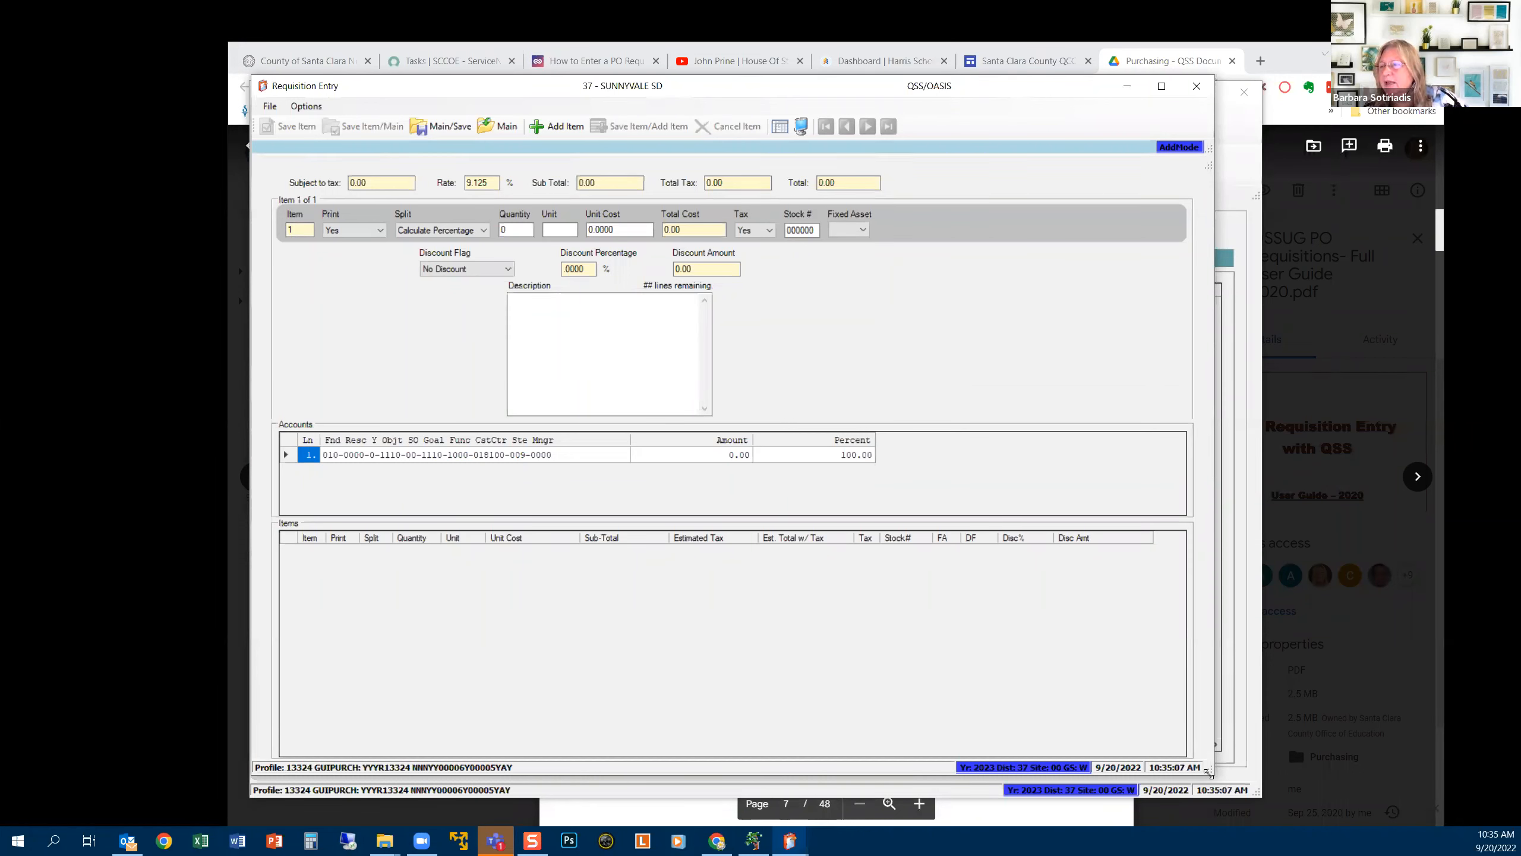
{"action": "left_click_drag", "start_coordinate": [1208, 773], "coordinate": [1190, 740]}
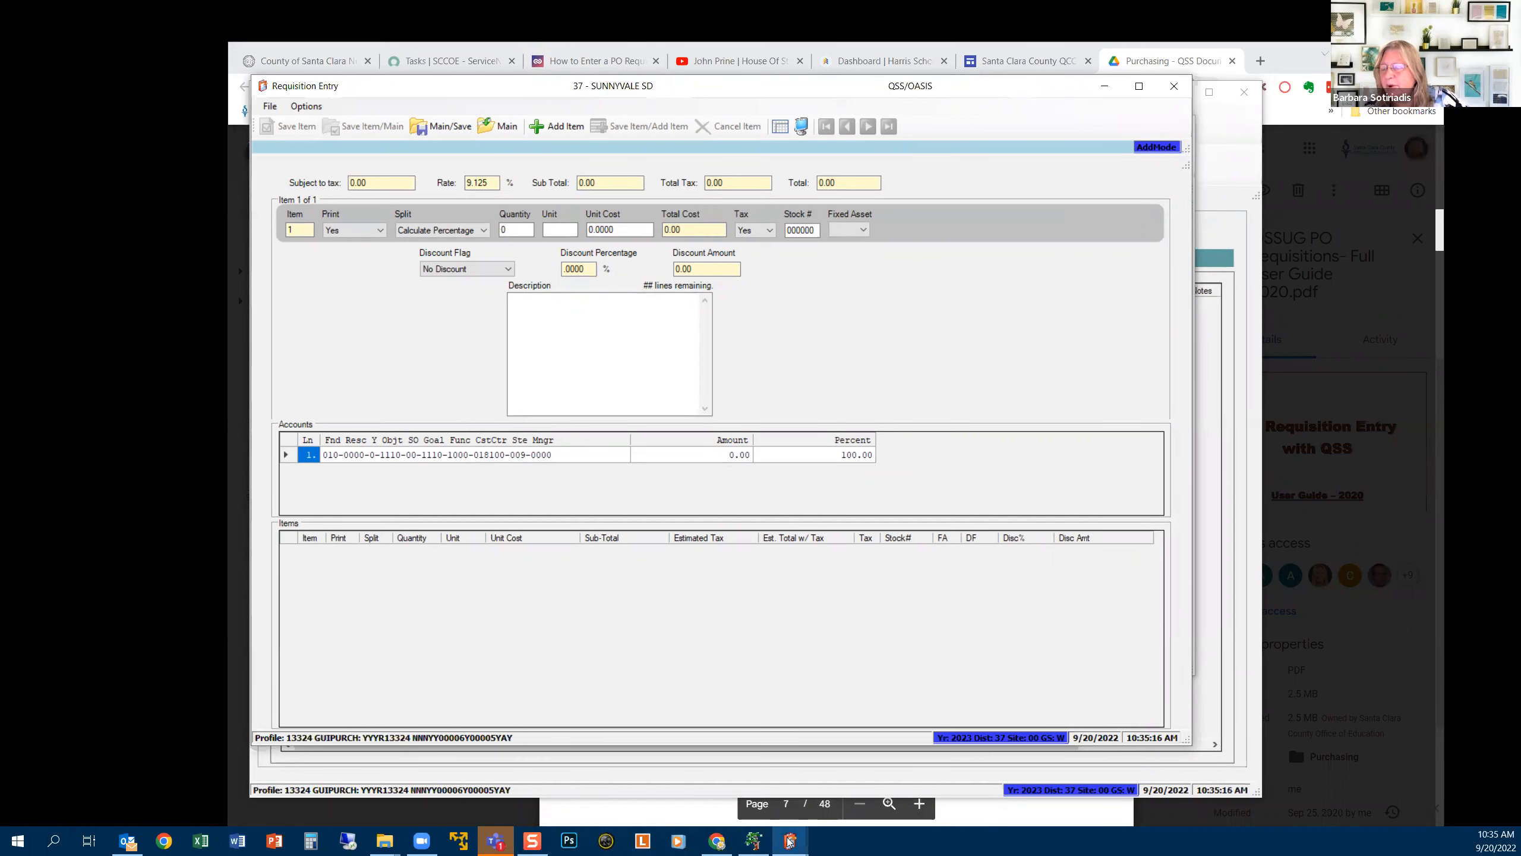
{"action": "mouse_move", "coordinate": [788, 842]}
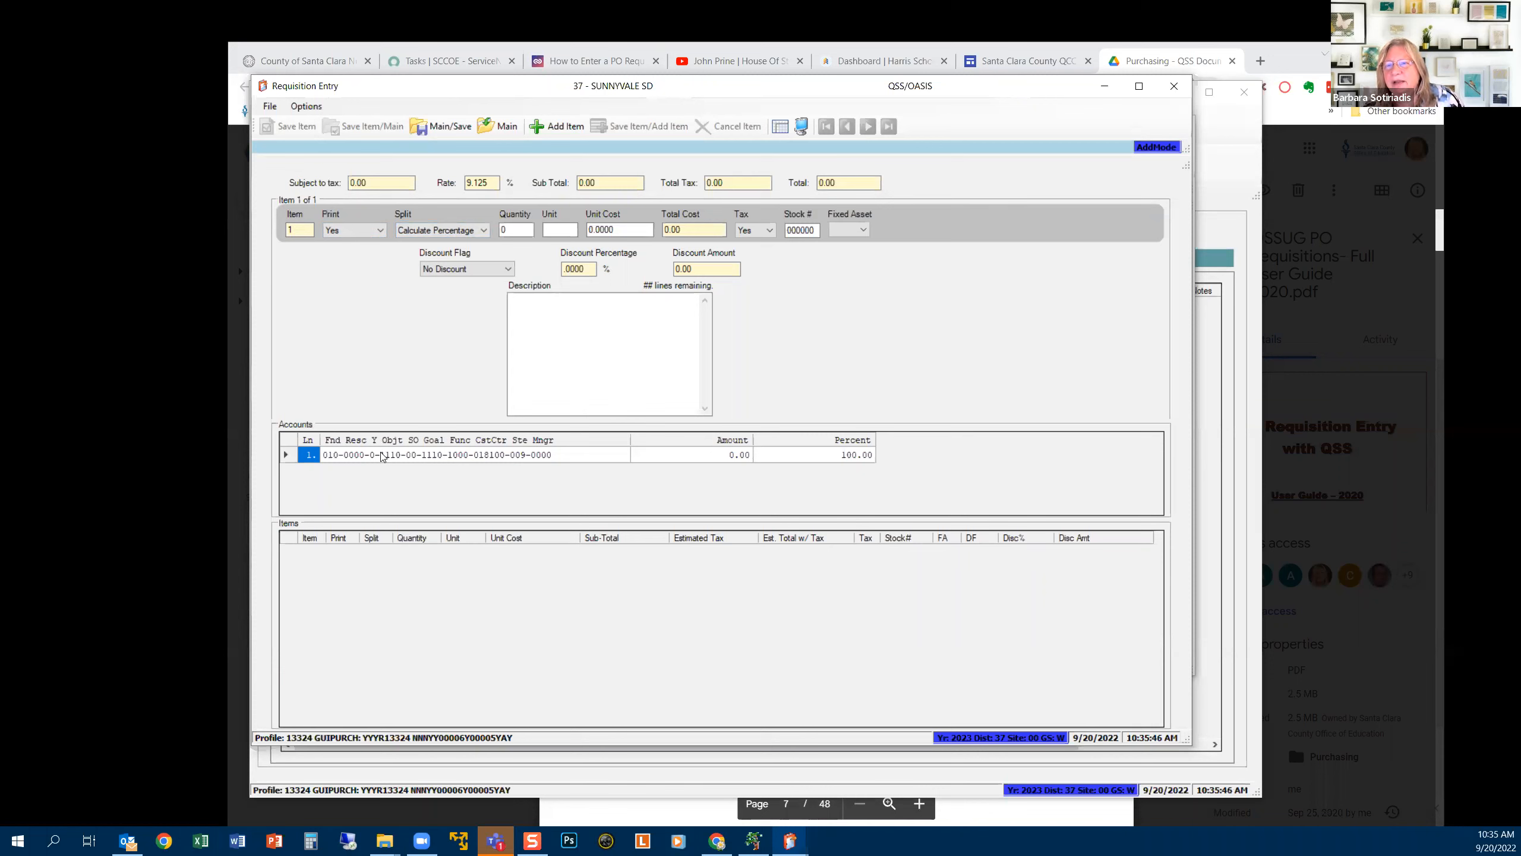
{"action": "left_click", "coordinate": [484, 231]}
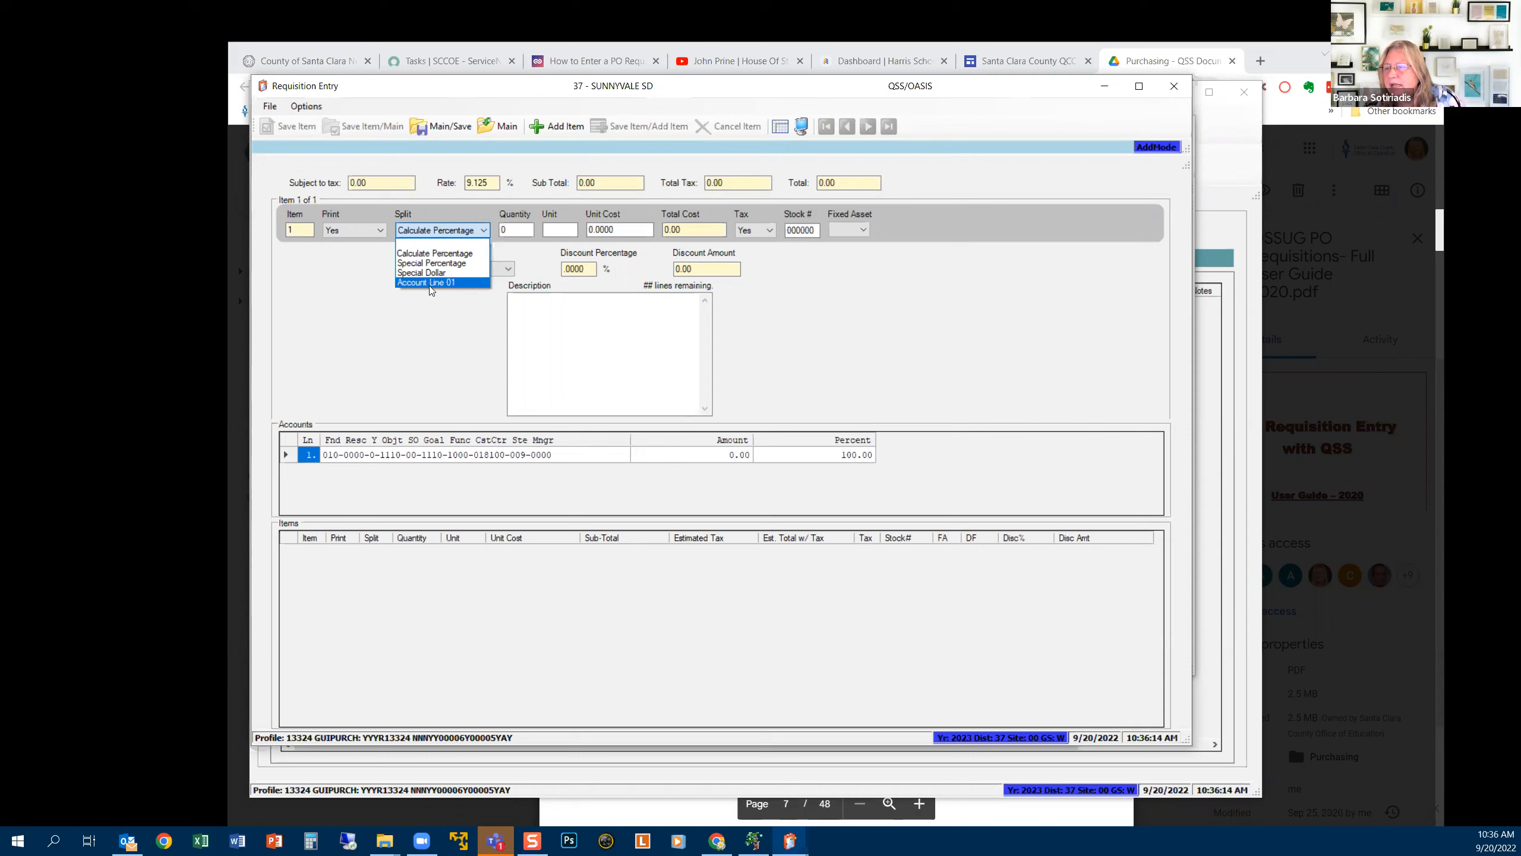
{"action": "left_click", "coordinate": [446, 232]}
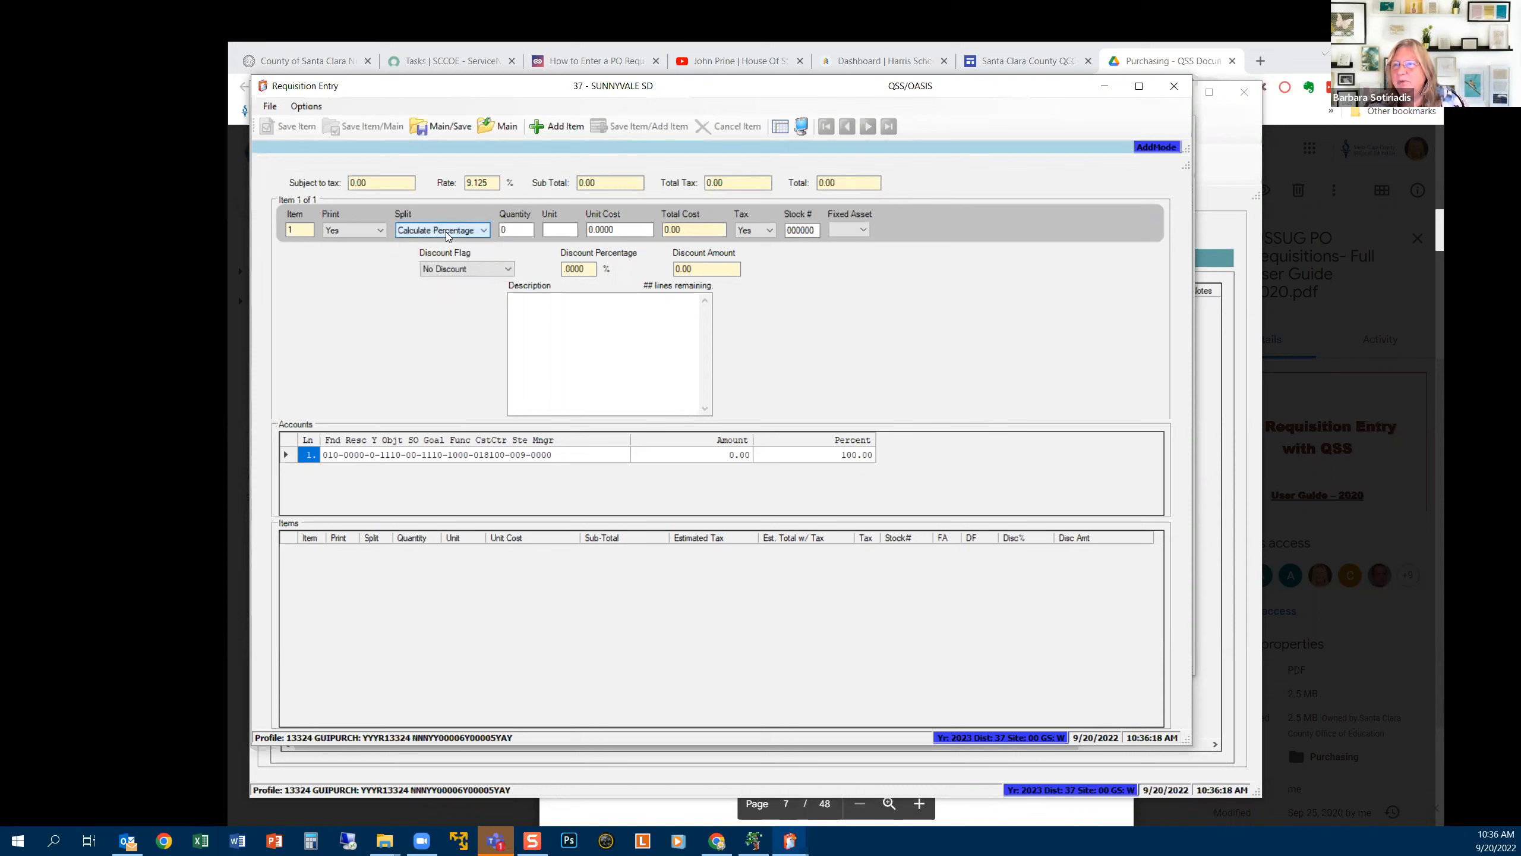
Set item 1's quantity to 5 and its unit to EA
{"action": "left_click", "coordinate": [503, 229]}
{"action": "double_click", "coordinate": [503, 230]}
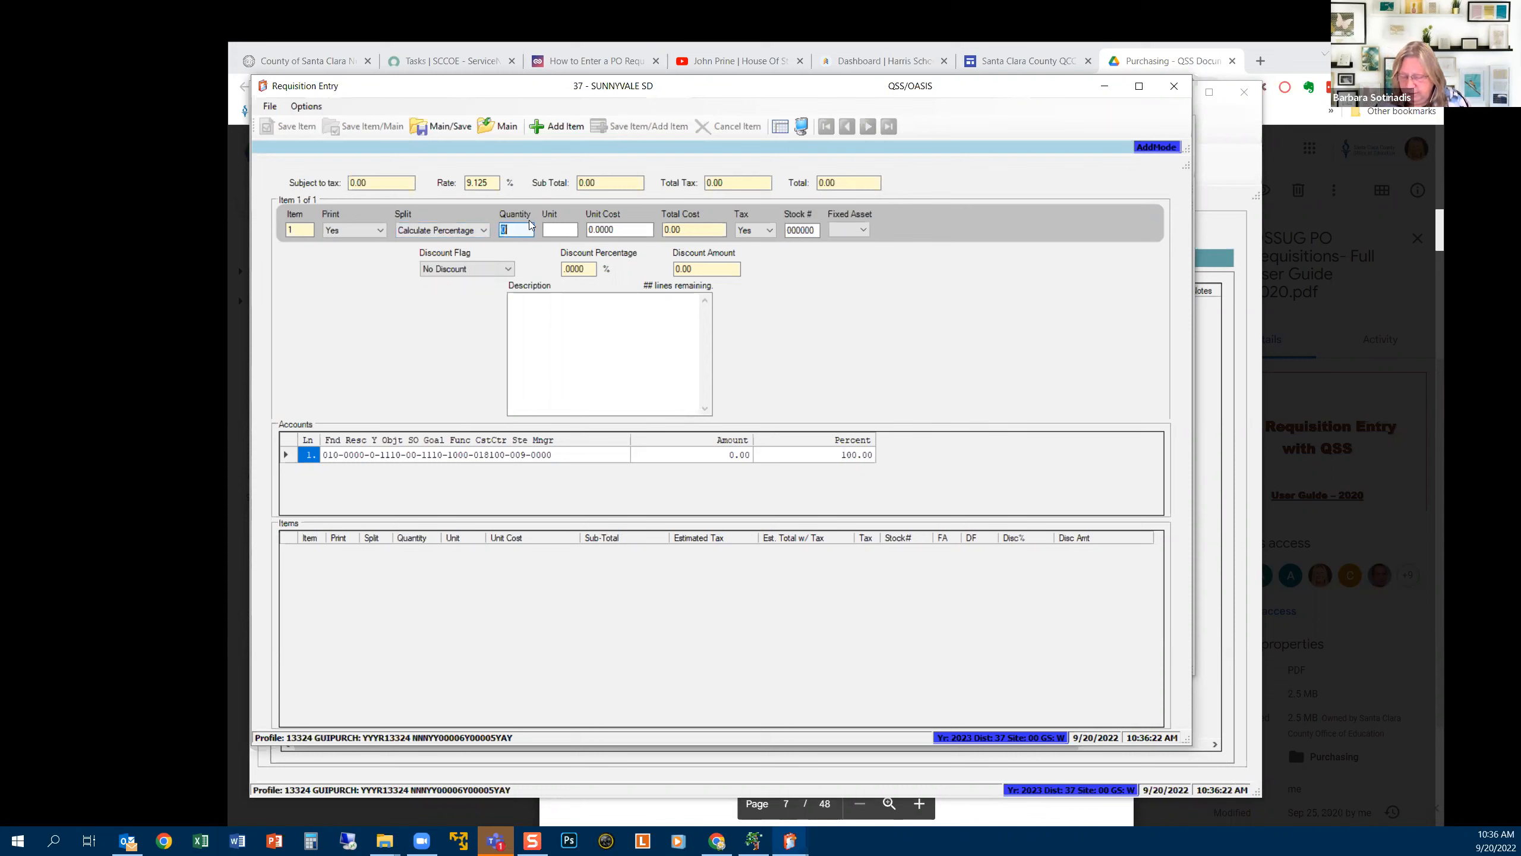
{"action": "type", "text": "5"}
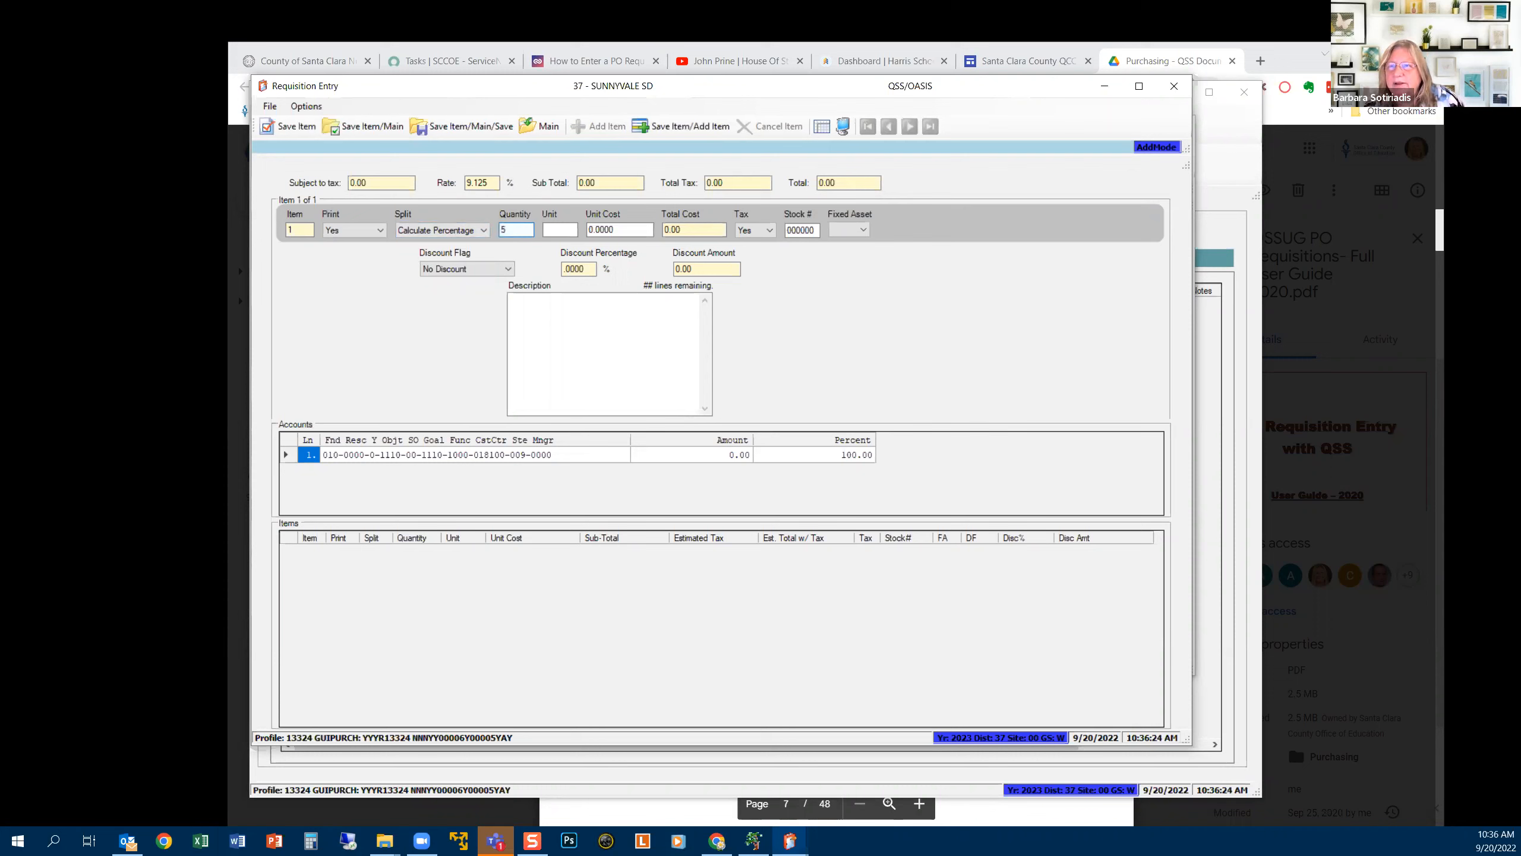
{"action": "key", "text": "Tab"}
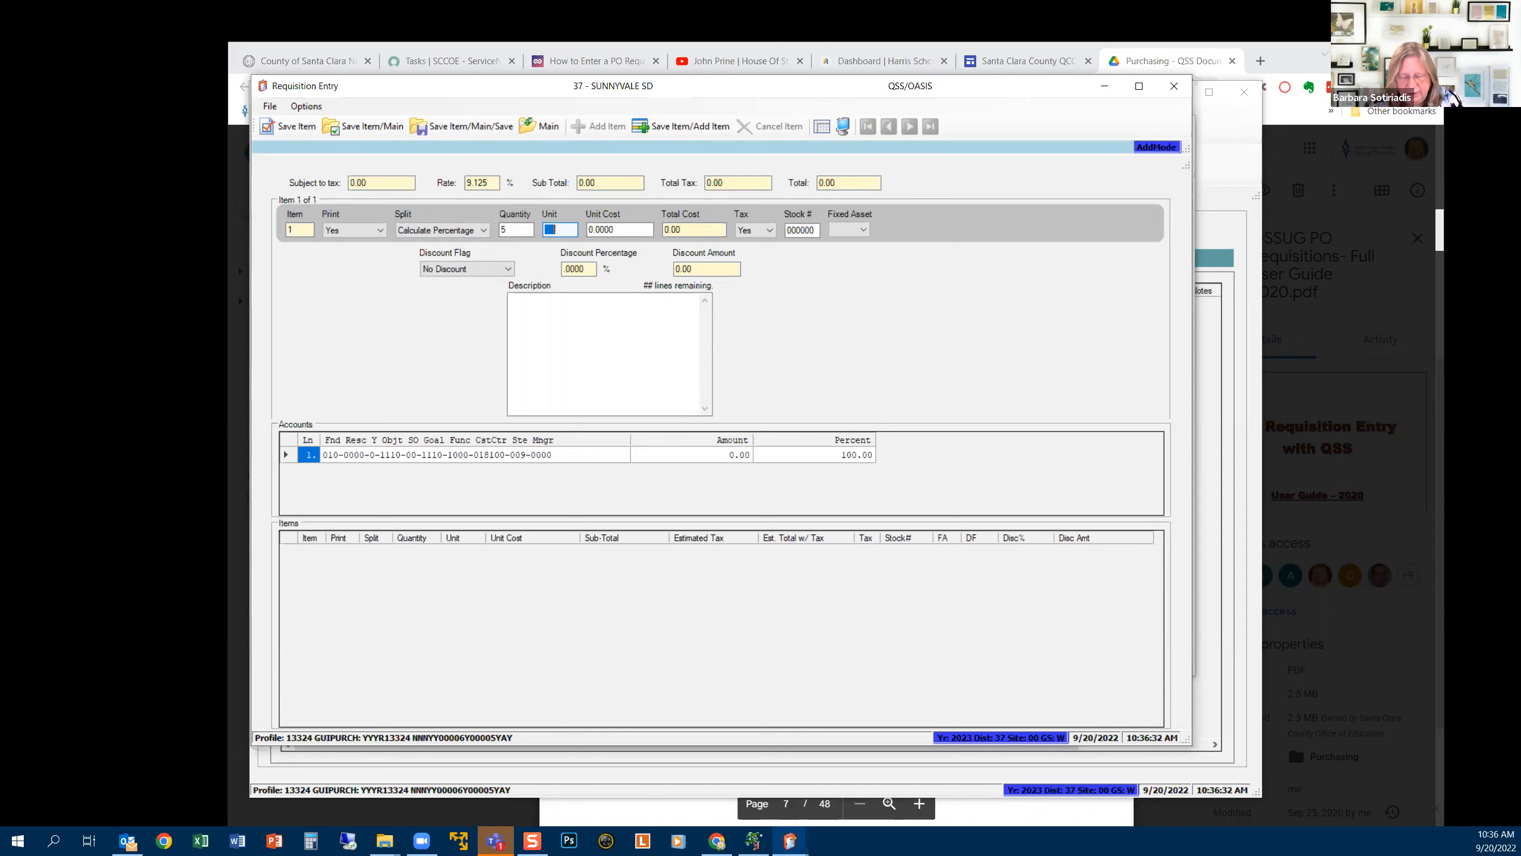
{"action": "key", "text": "BackSpace"}
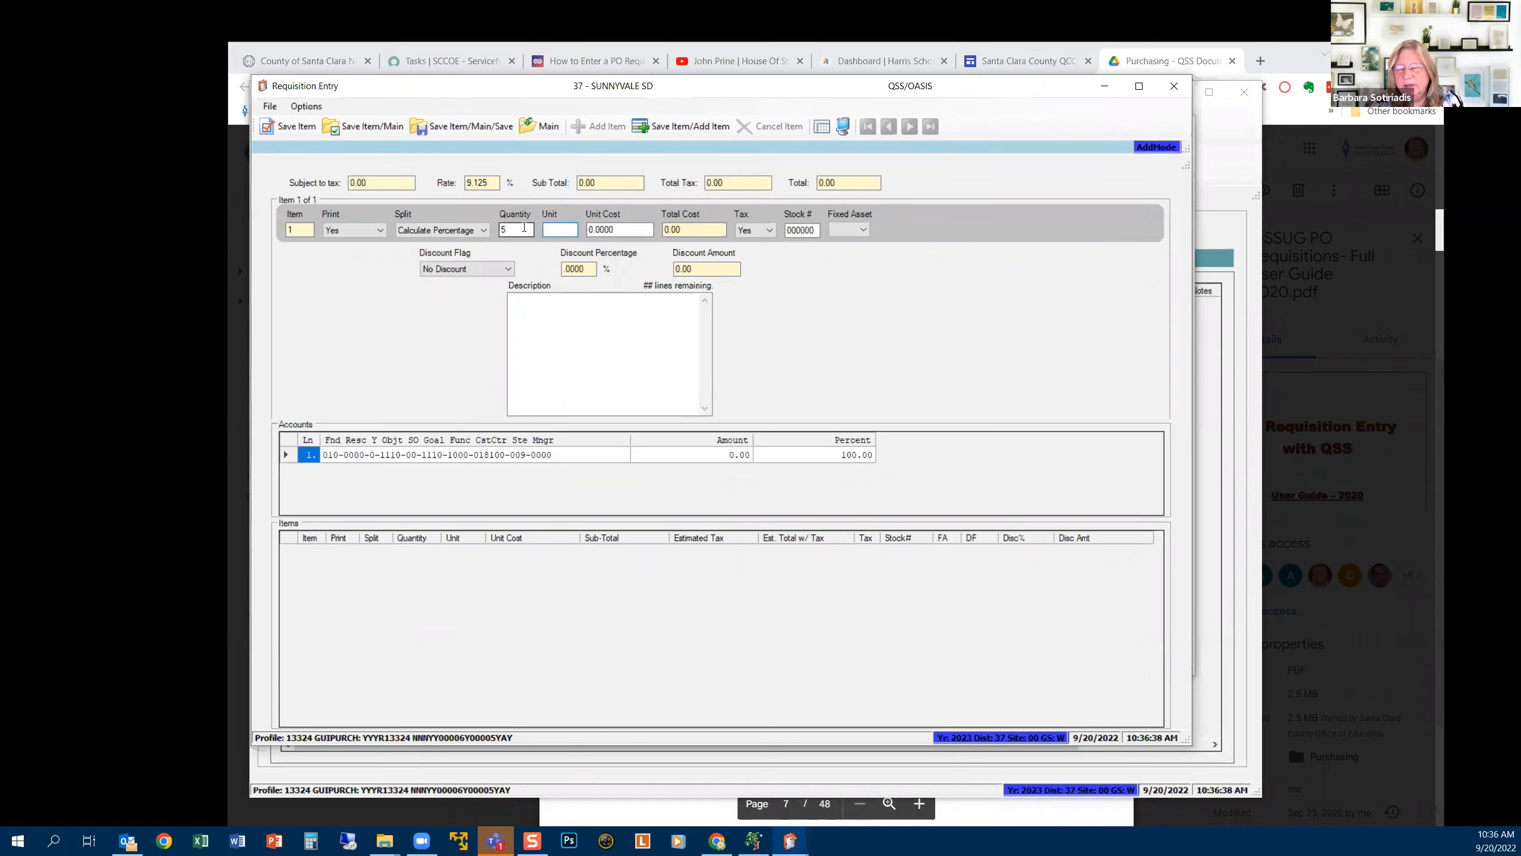
{"action": "type", "text": "e"}
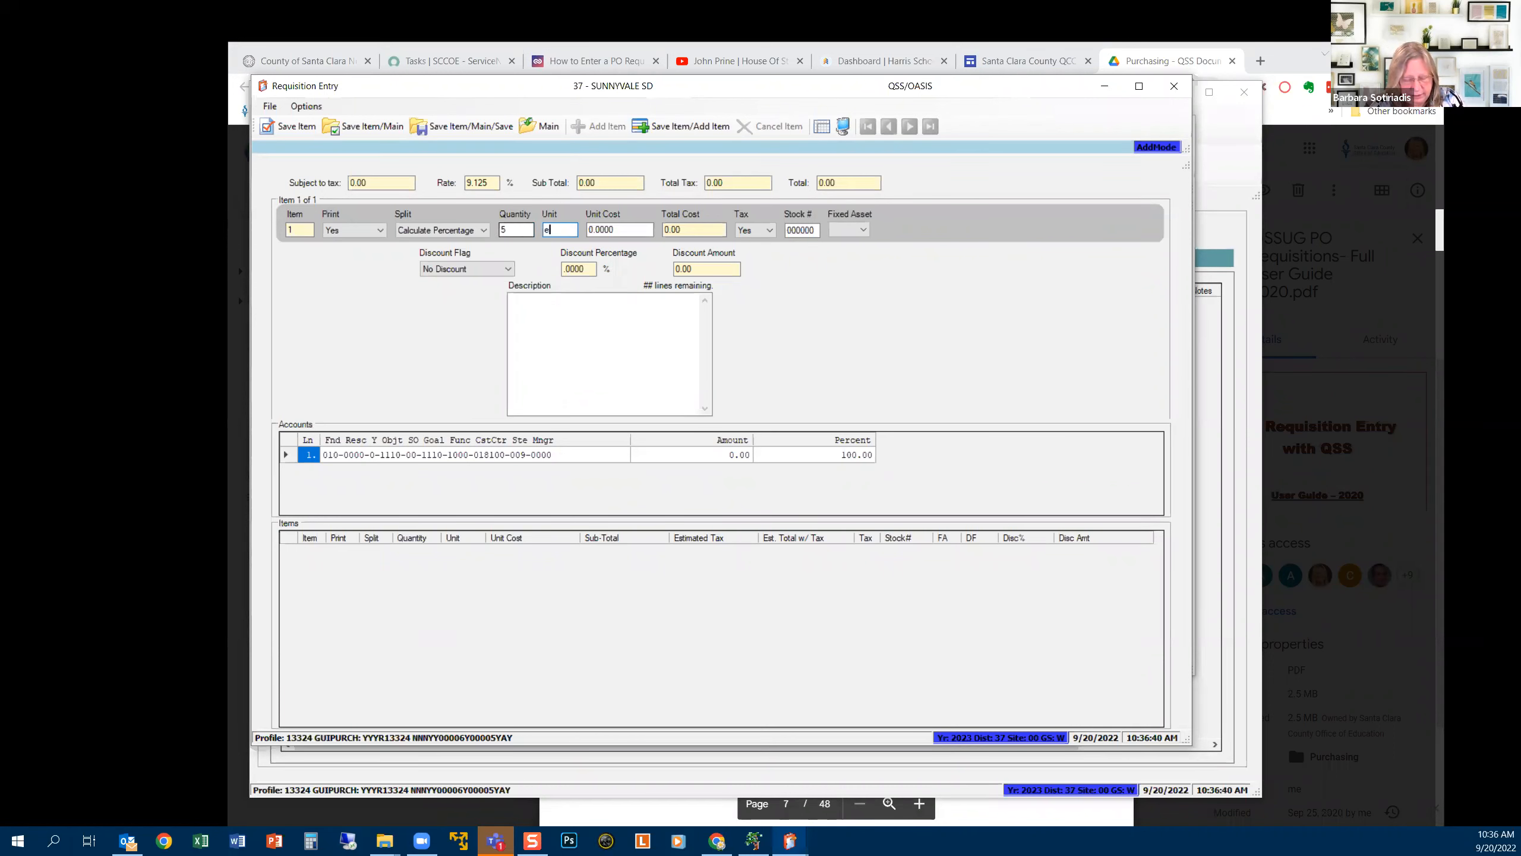
{"action": "type", "text": "e"}
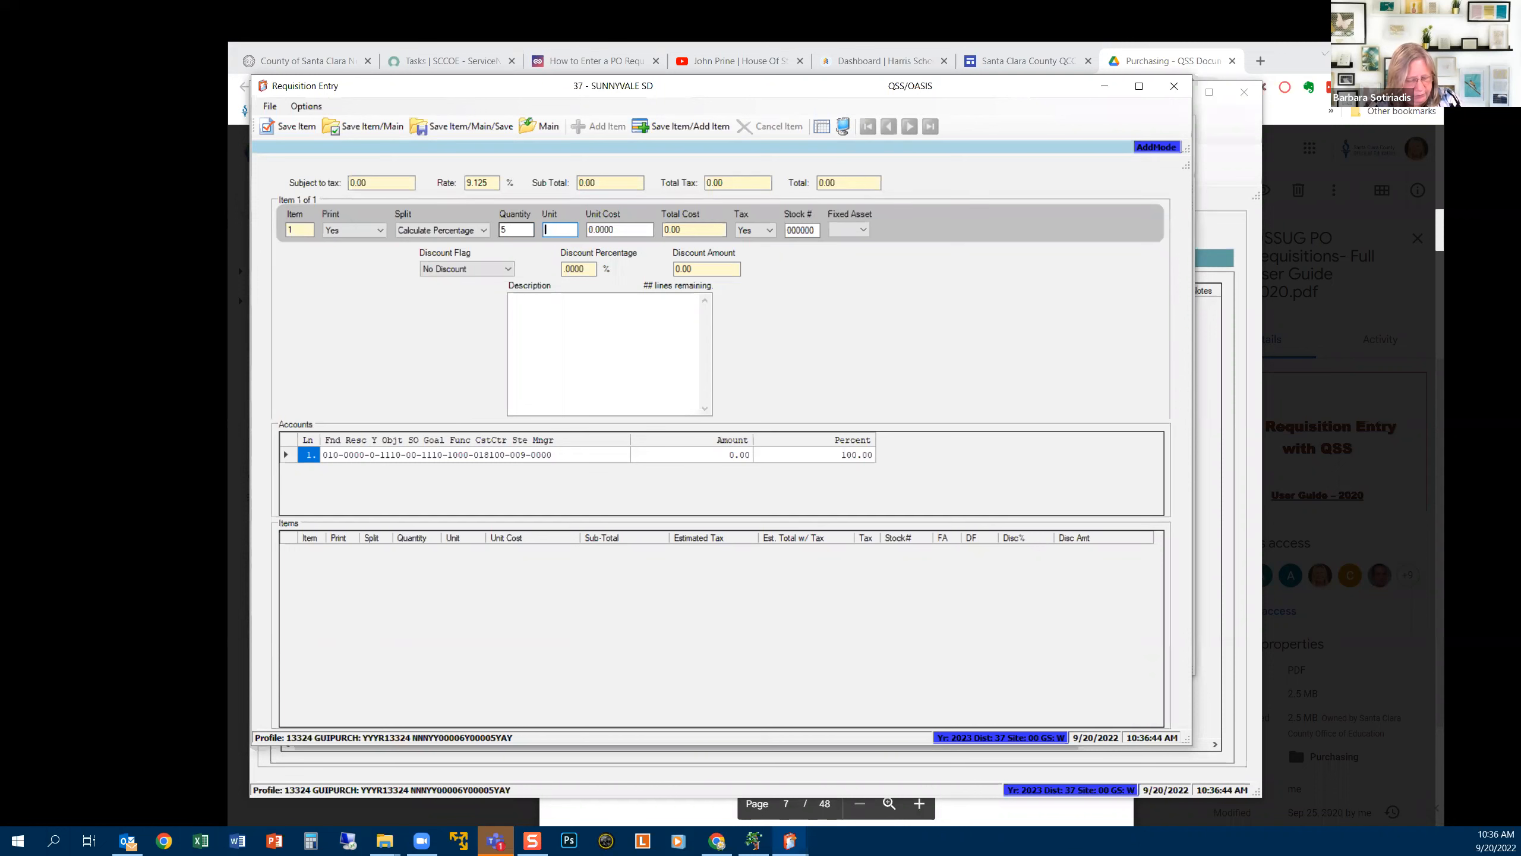
{"action": "type", "text": "EACH"}
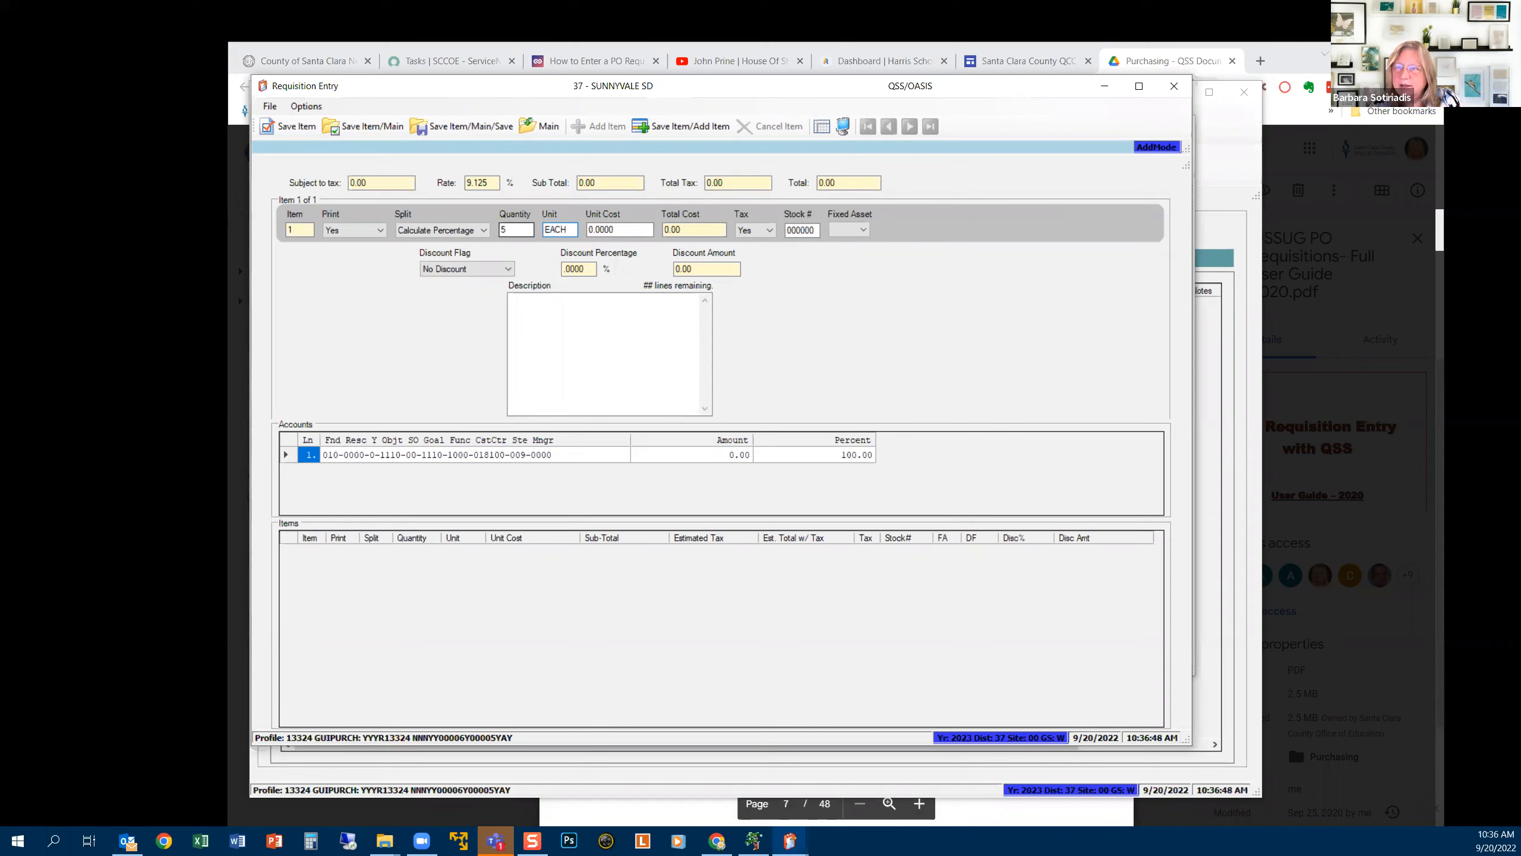
{"action": "key", "text": "BackSpace"}
{"action": "key", "text": "BackSpace"}
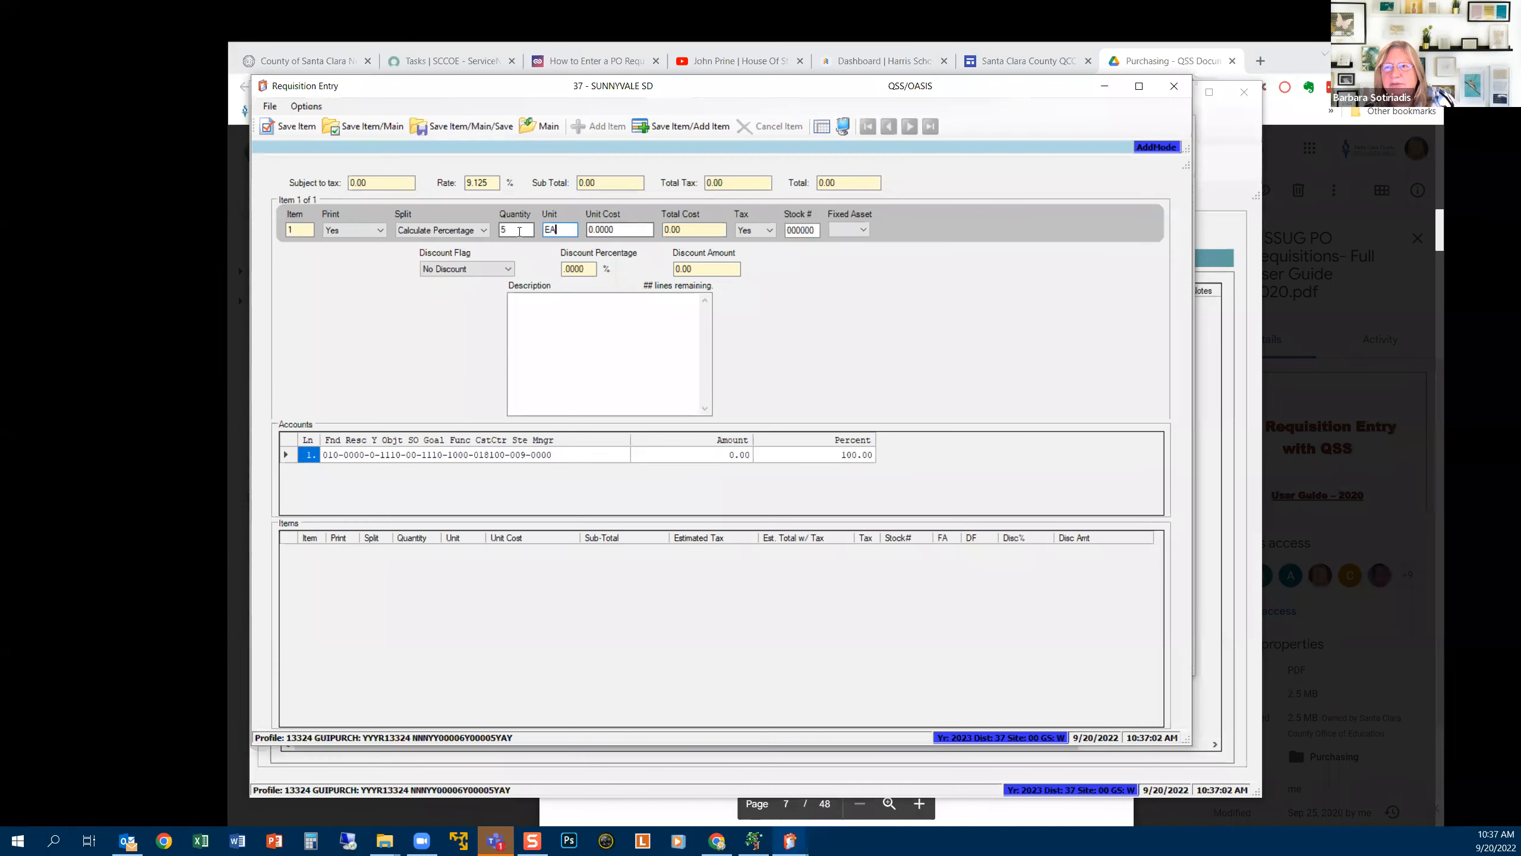
Set item 1's unit cost to 10, keeping the item taxable and the stock number at its default
{"action": "left_click", "coordinate": [591, 229]}
{"action": "type", "text": "1"}
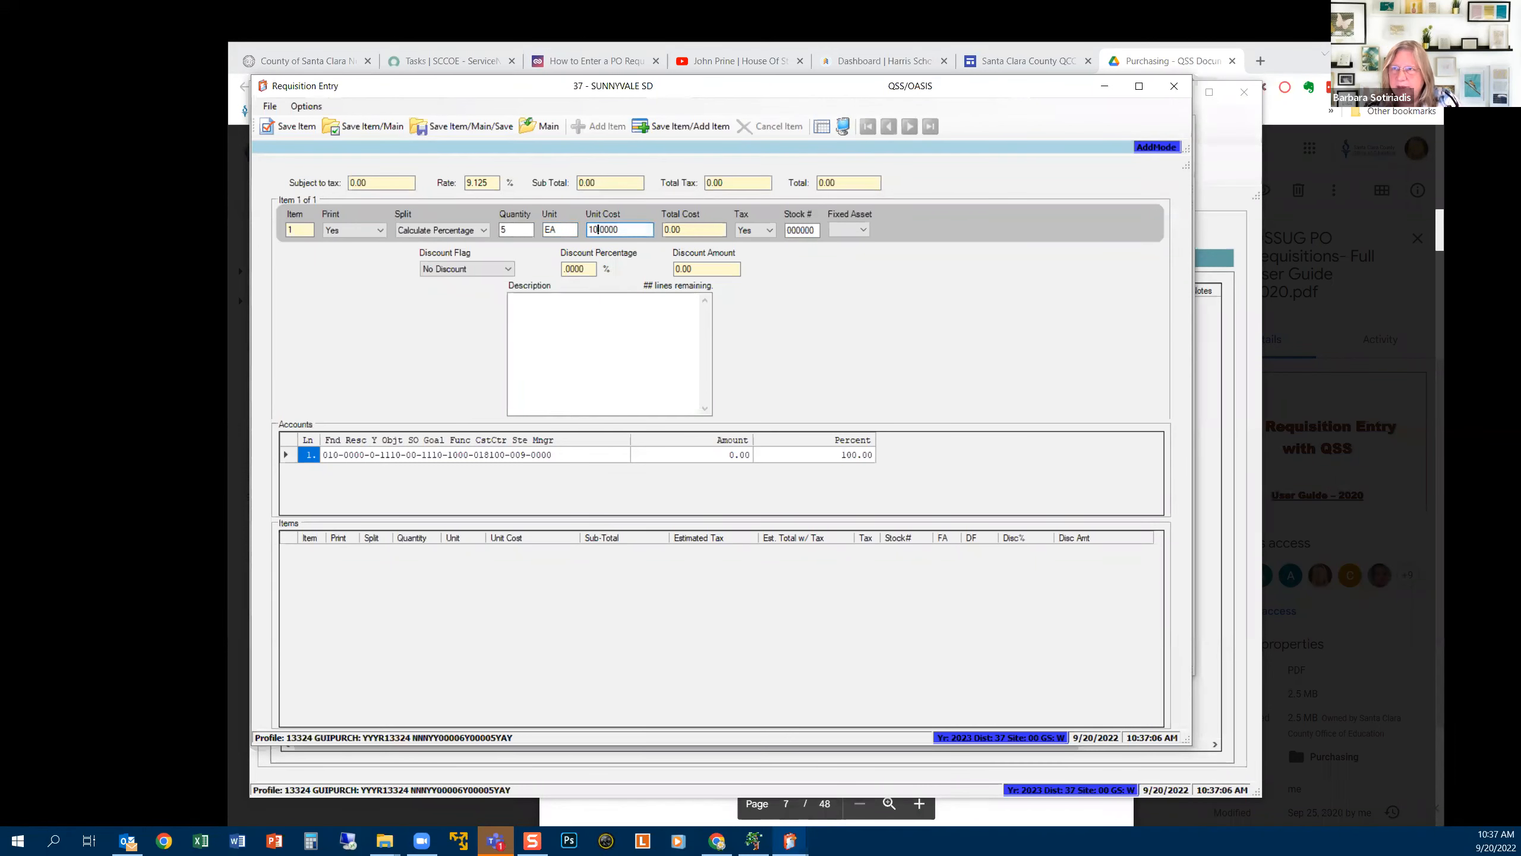
{"action": "key", "text": "Tab"}
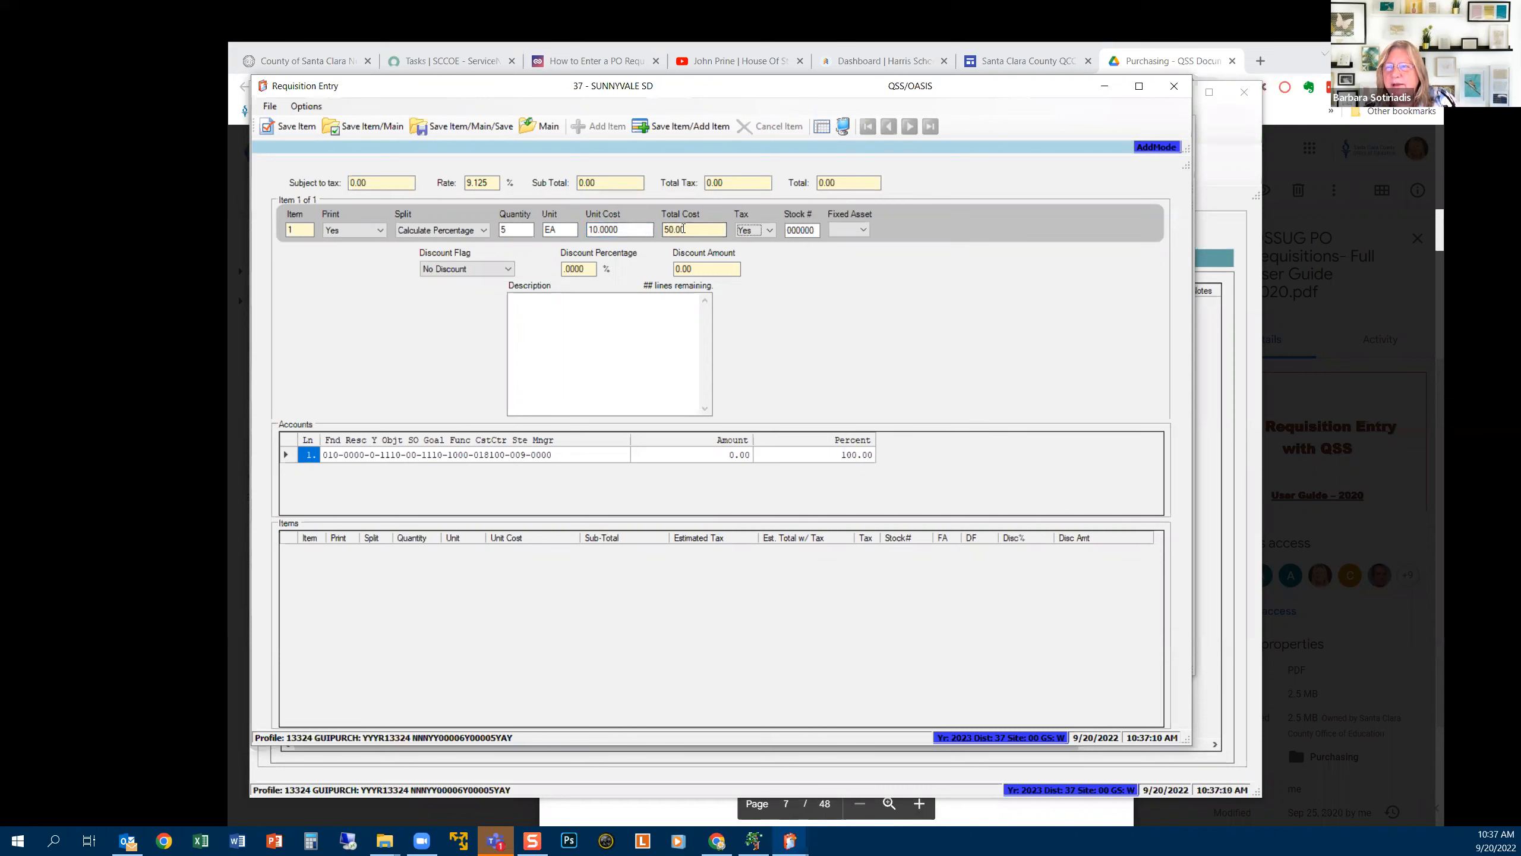
{"action": "left_click", "coordinate": [788, 230]}
Enter "PLEASE PURCHASE 5 BASKETBALLS FROM REI" as item 1's description
{"action": "left_click", "coordinate": [589, 318]}
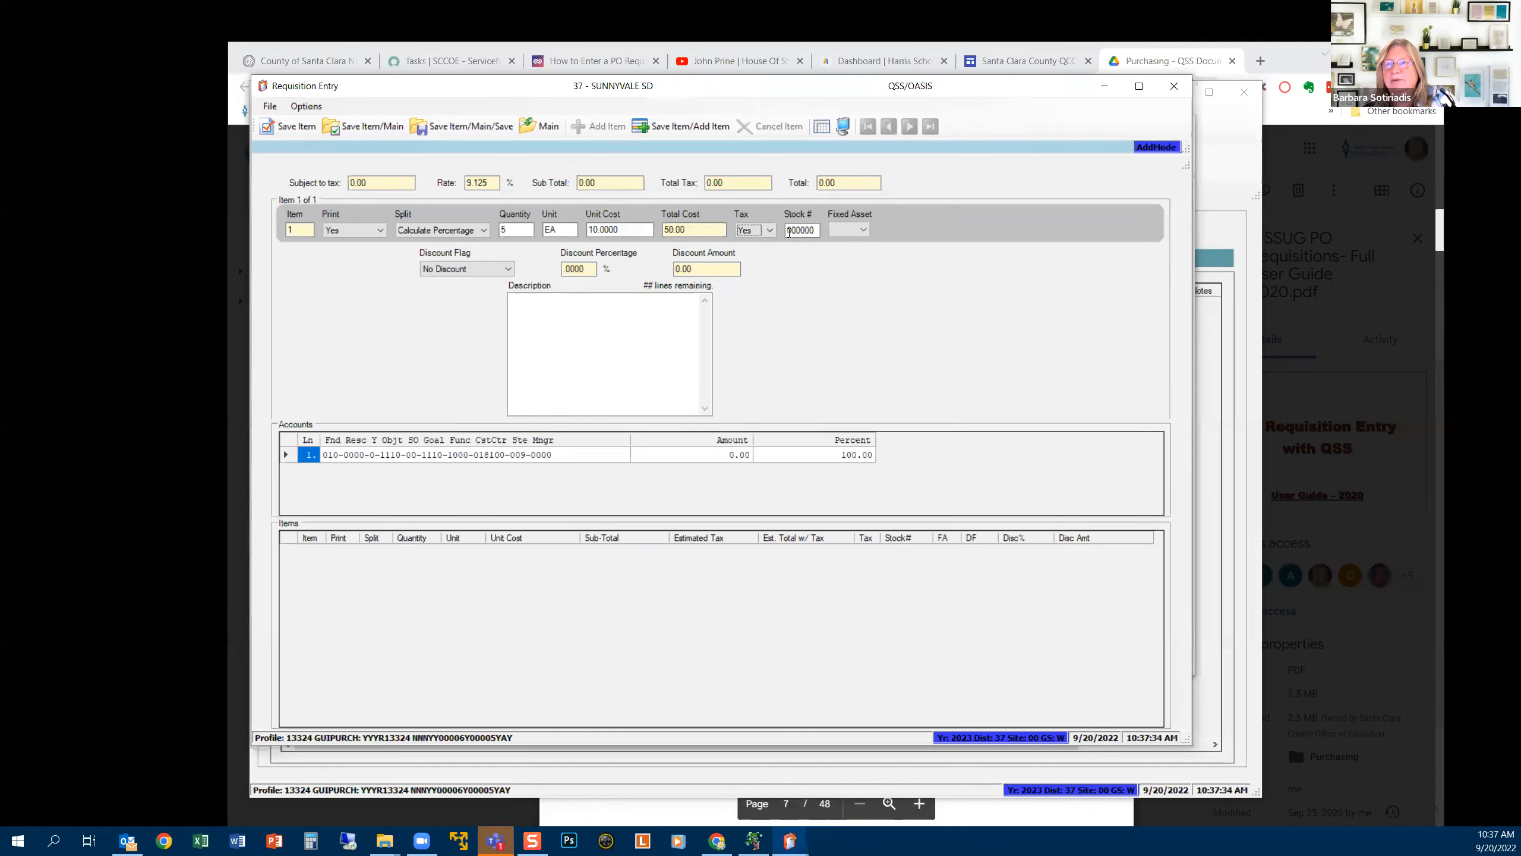
{"action": "left_click", "coordinate": [521, 310]}
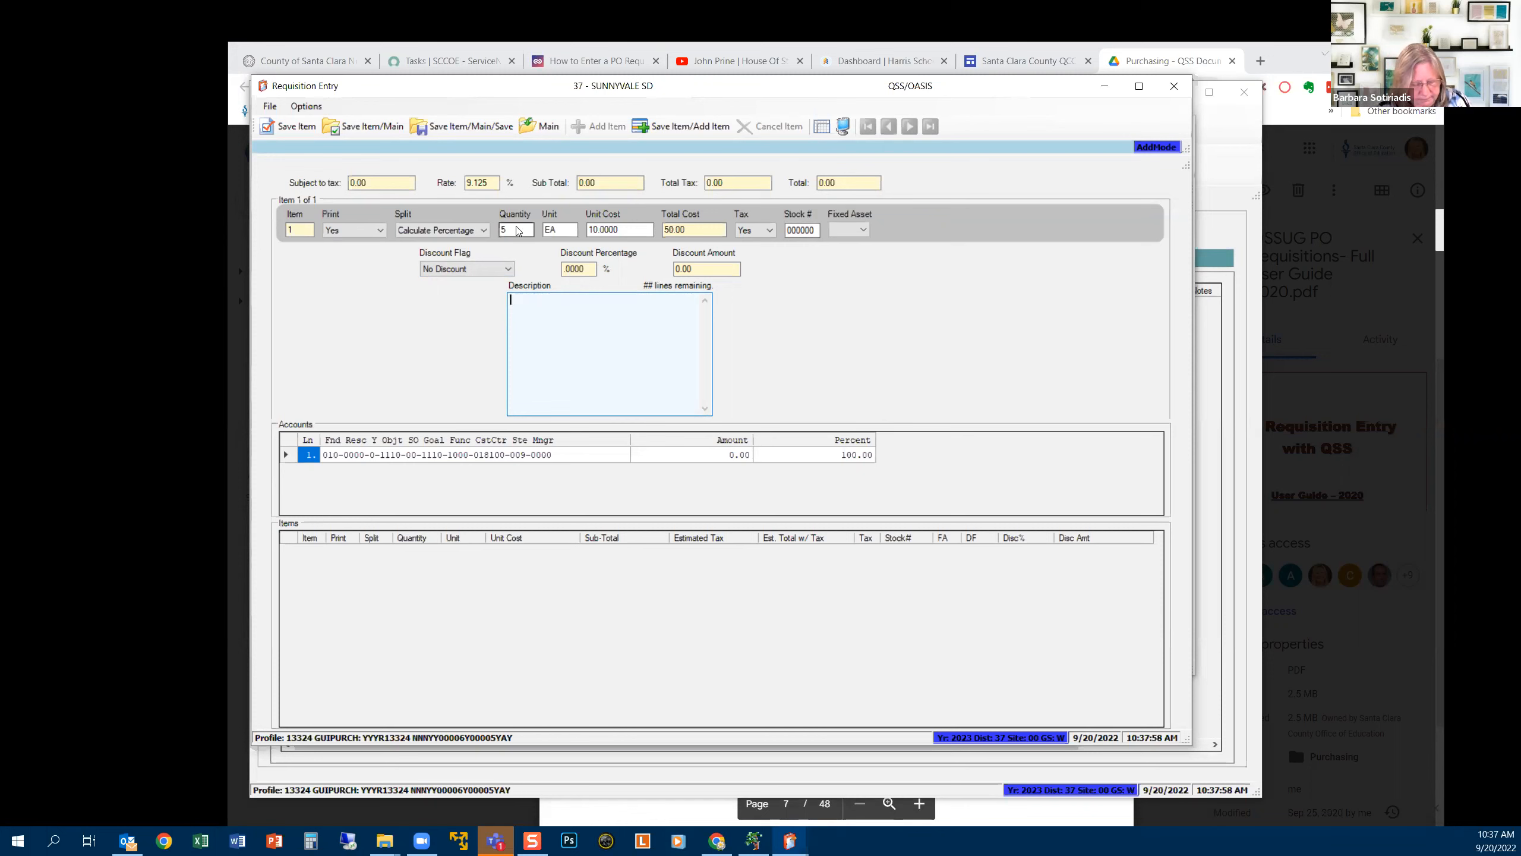
{"action": "left_click", "coordinate": [511, 299]}
{"action": "type", "text": "PLEASE"}
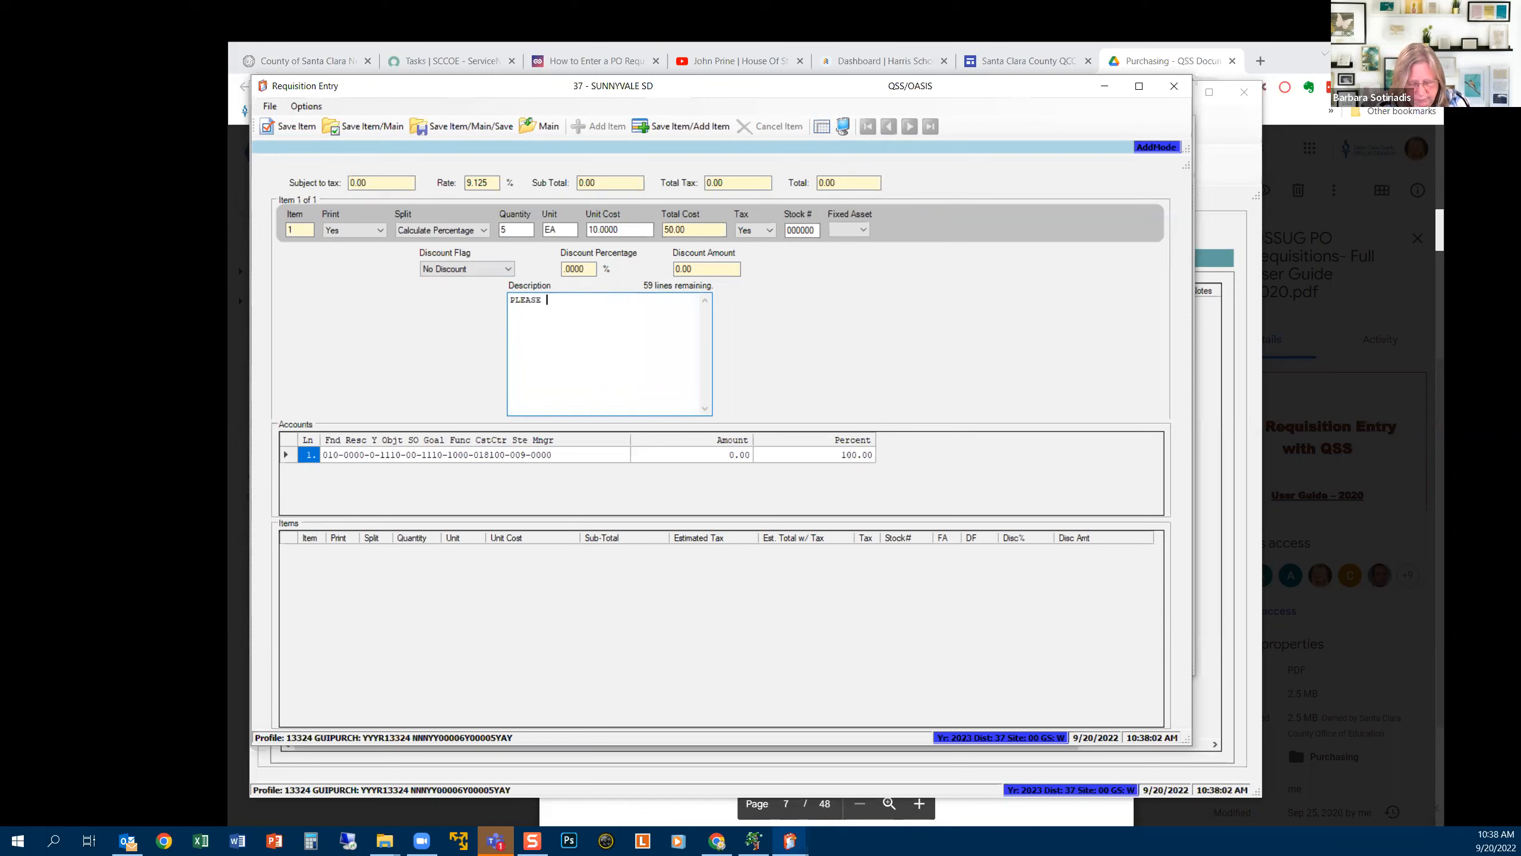
{"action": "type", "text": " PURCHASE "}
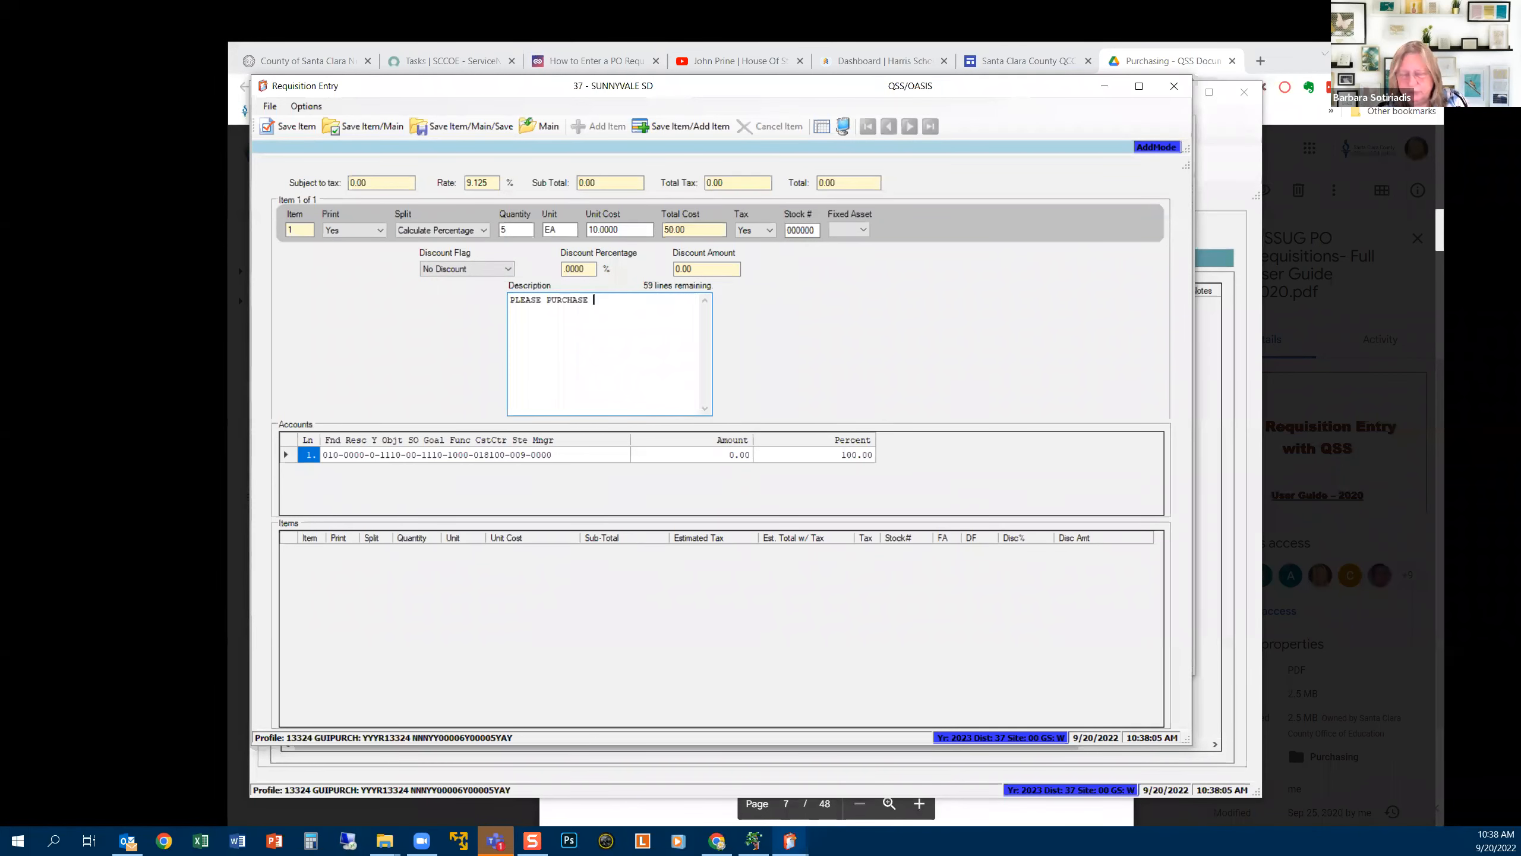
{"action": "type", "text": "3"}
{"action": "key", "text": "BackSpace"}
{"action": "key", "text": "BackSpace"}
{"action": "type", "text": "5 "}
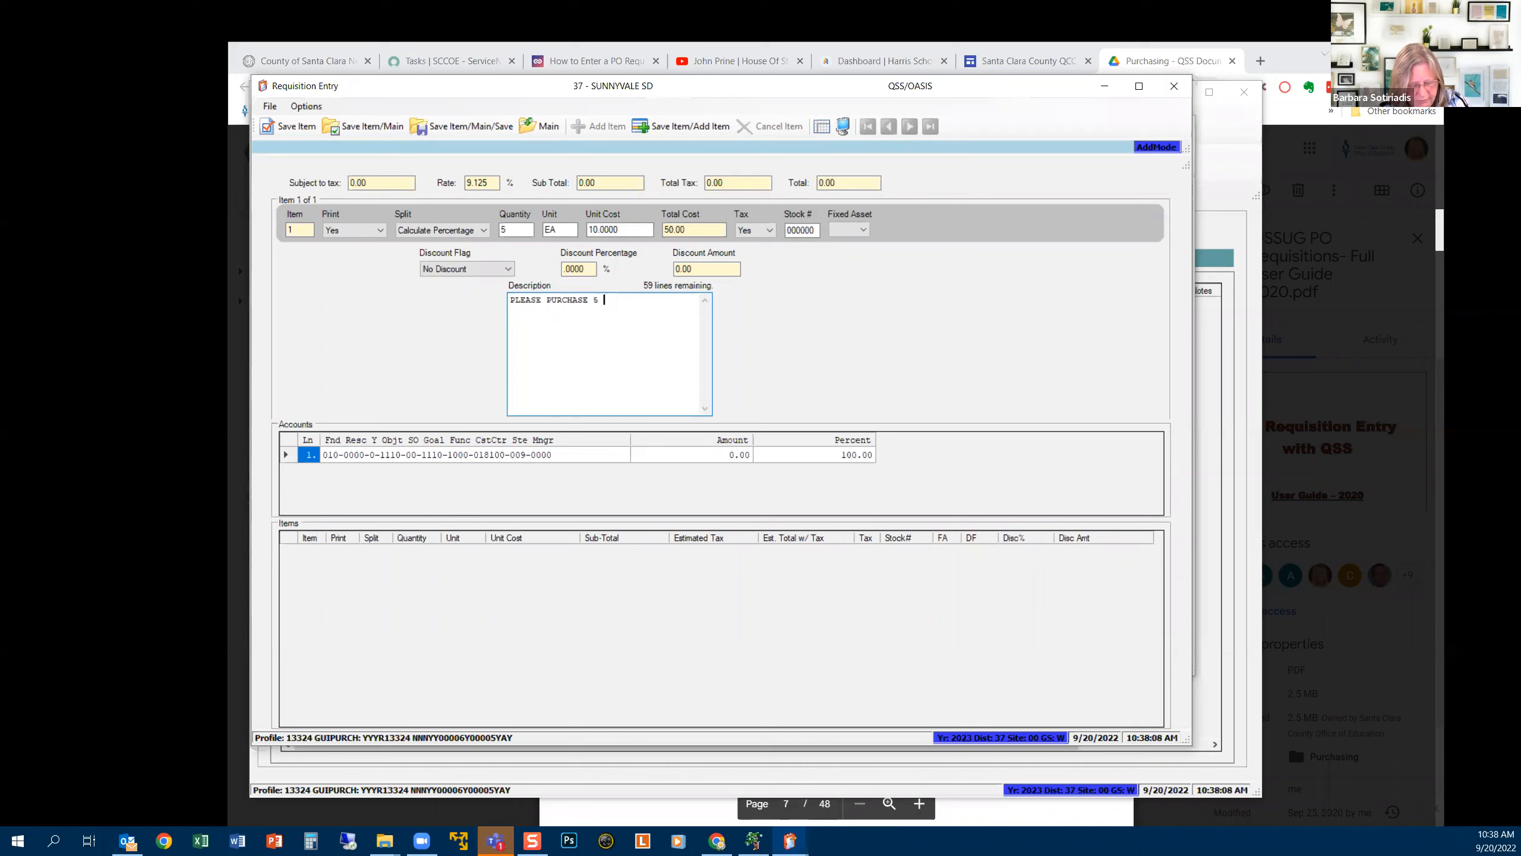
{"action": "type", "text": "BASKETBALL"}
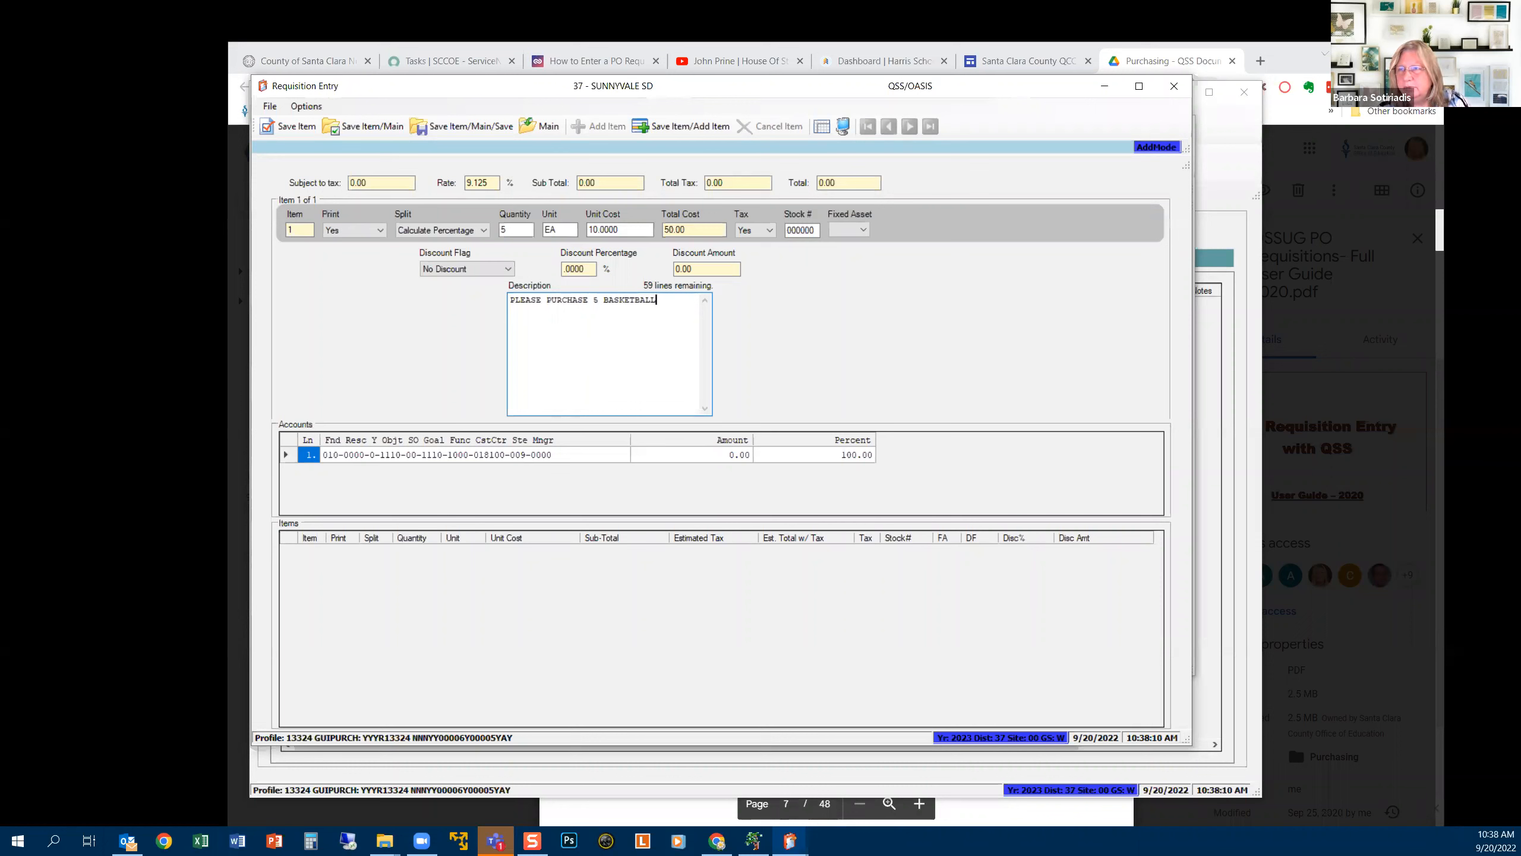
{"action": "type", "text": "S FROM re"}
{"action": "key", "text": "BackSpace"}
{"action": "key", "text": "BackSpace"}
{"action": "key", "text": "BackSpace"}
{"action": "type", "text": "REI"}
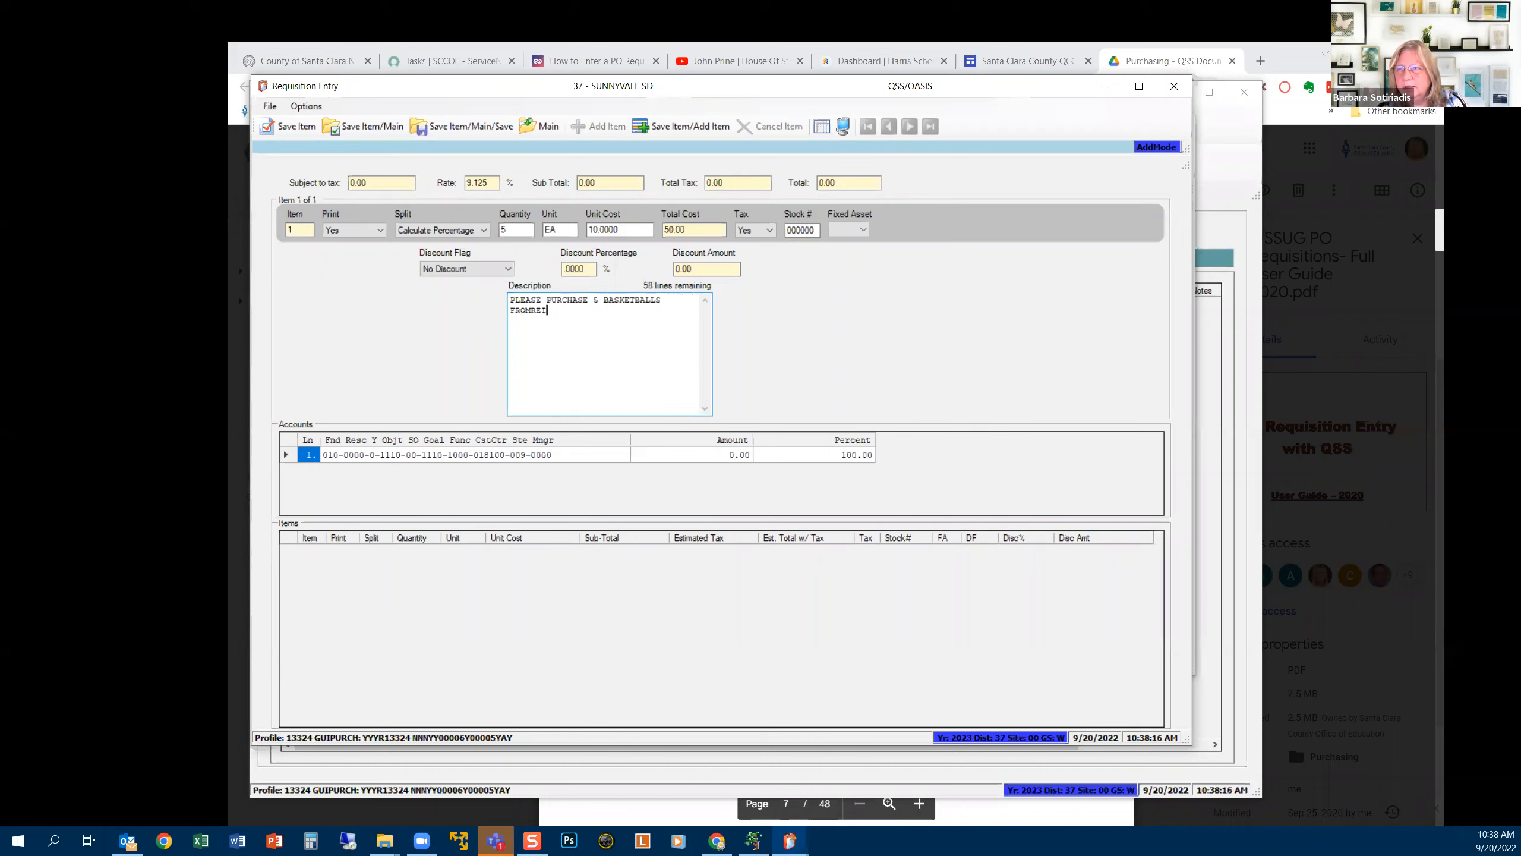
{"action": "left_click", "coordinate": [530, 311]}
{"action": "type", "text": "REI "}
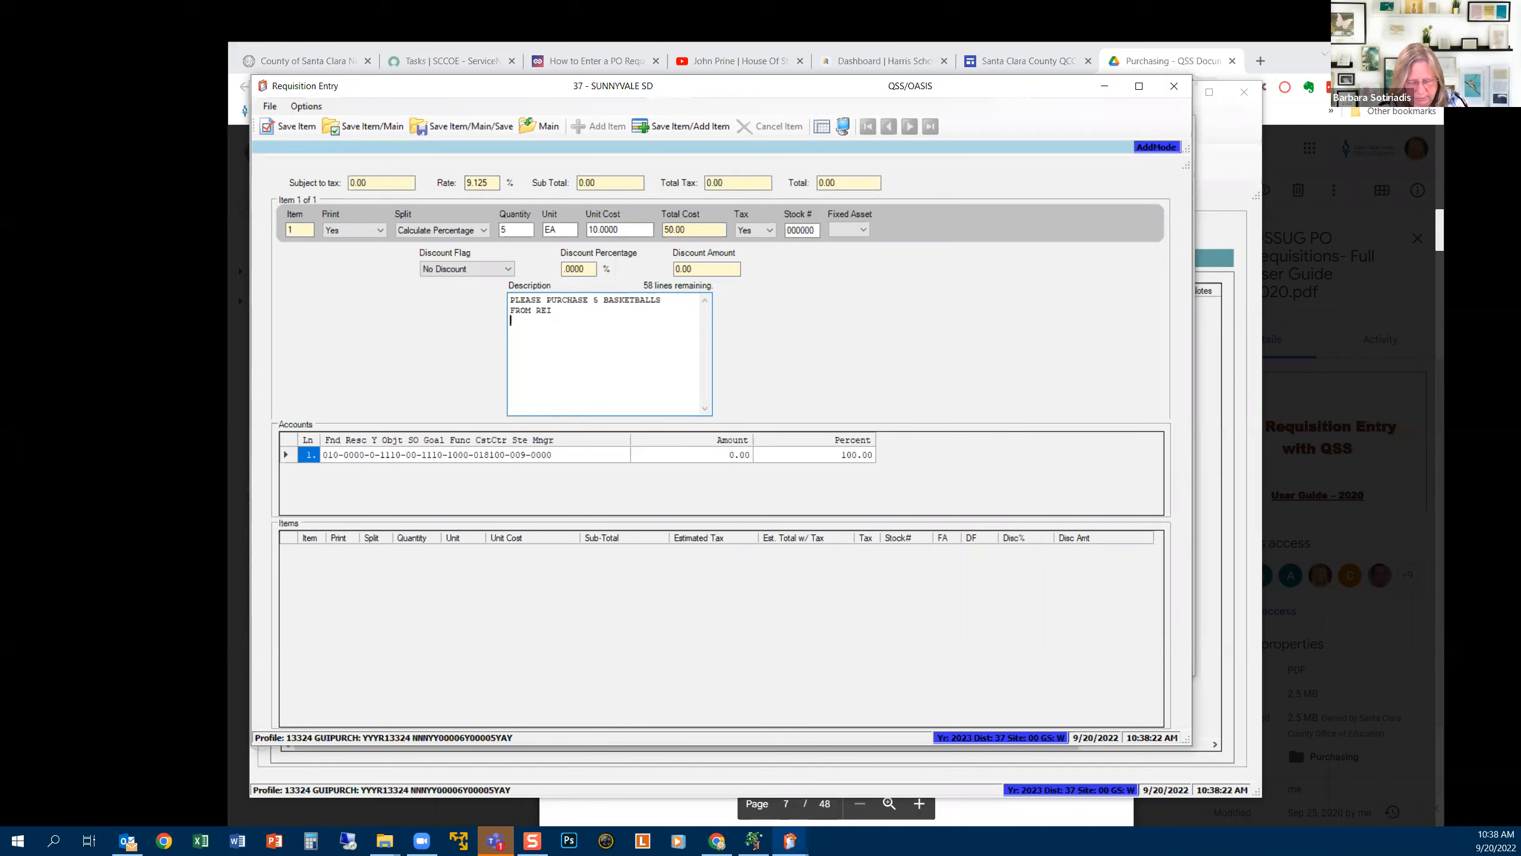
Add the line "SEE ATTACHED QUOTE FROM 9/1/2022" below the existing text in item 1's description
{"action": "type", "text": "SEE "}
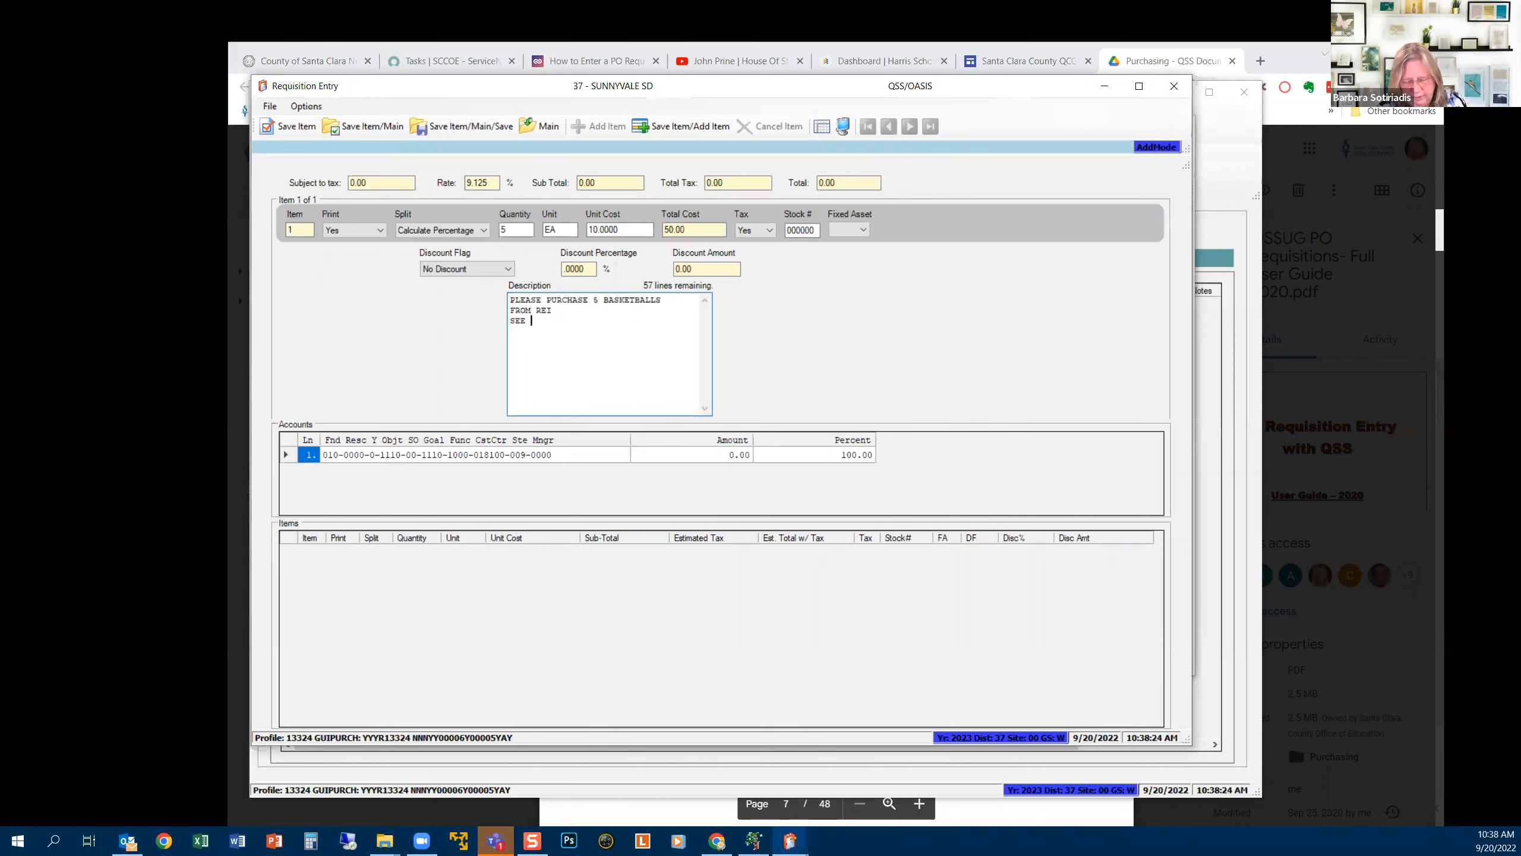
{"action": "type", "text": "ATTACHED "}
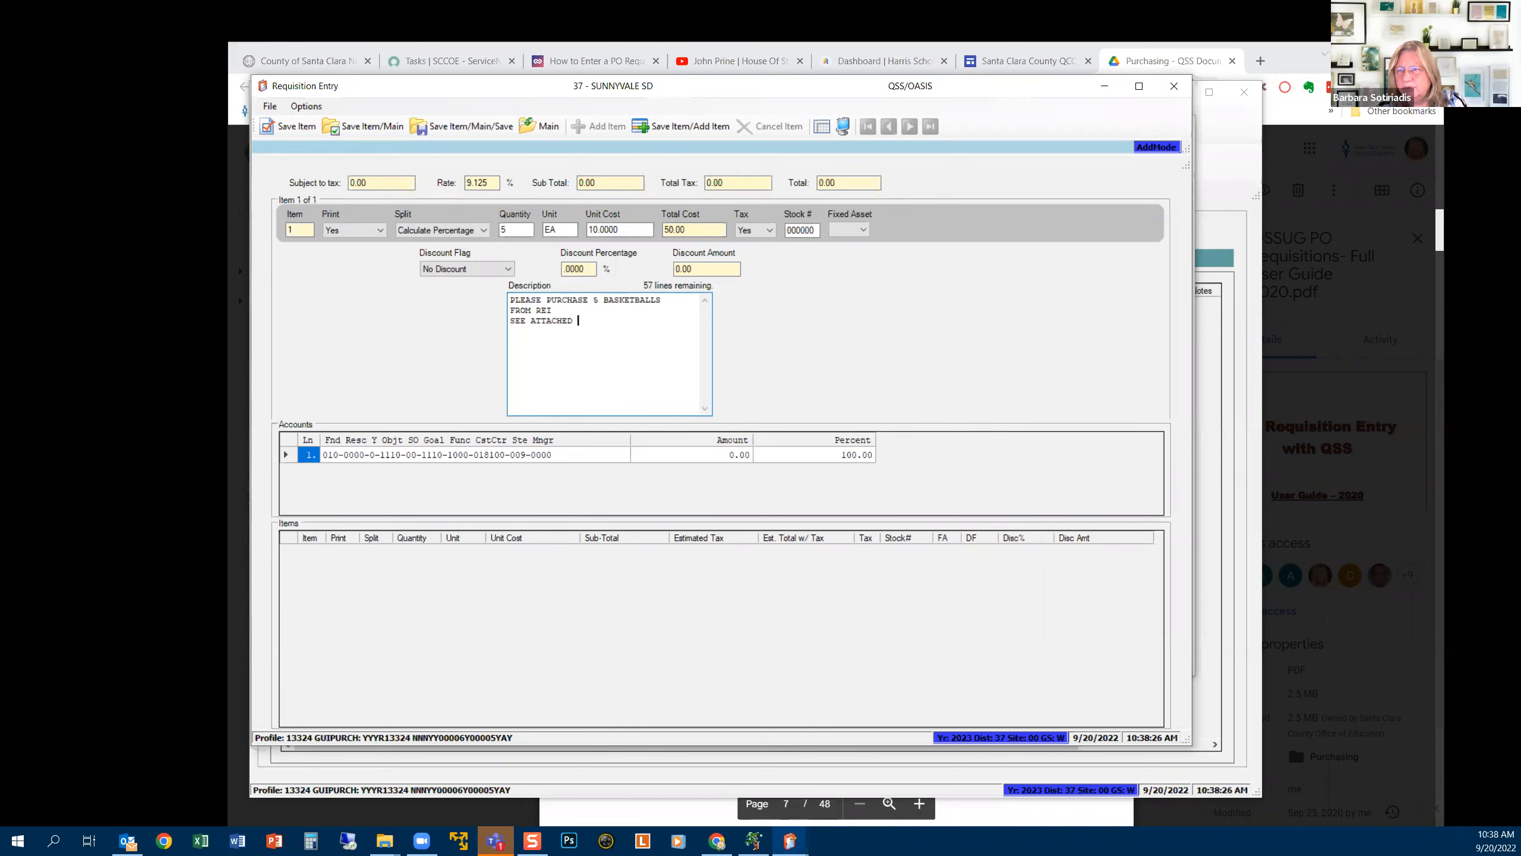
{"action": "type", "text": "QUOT"}
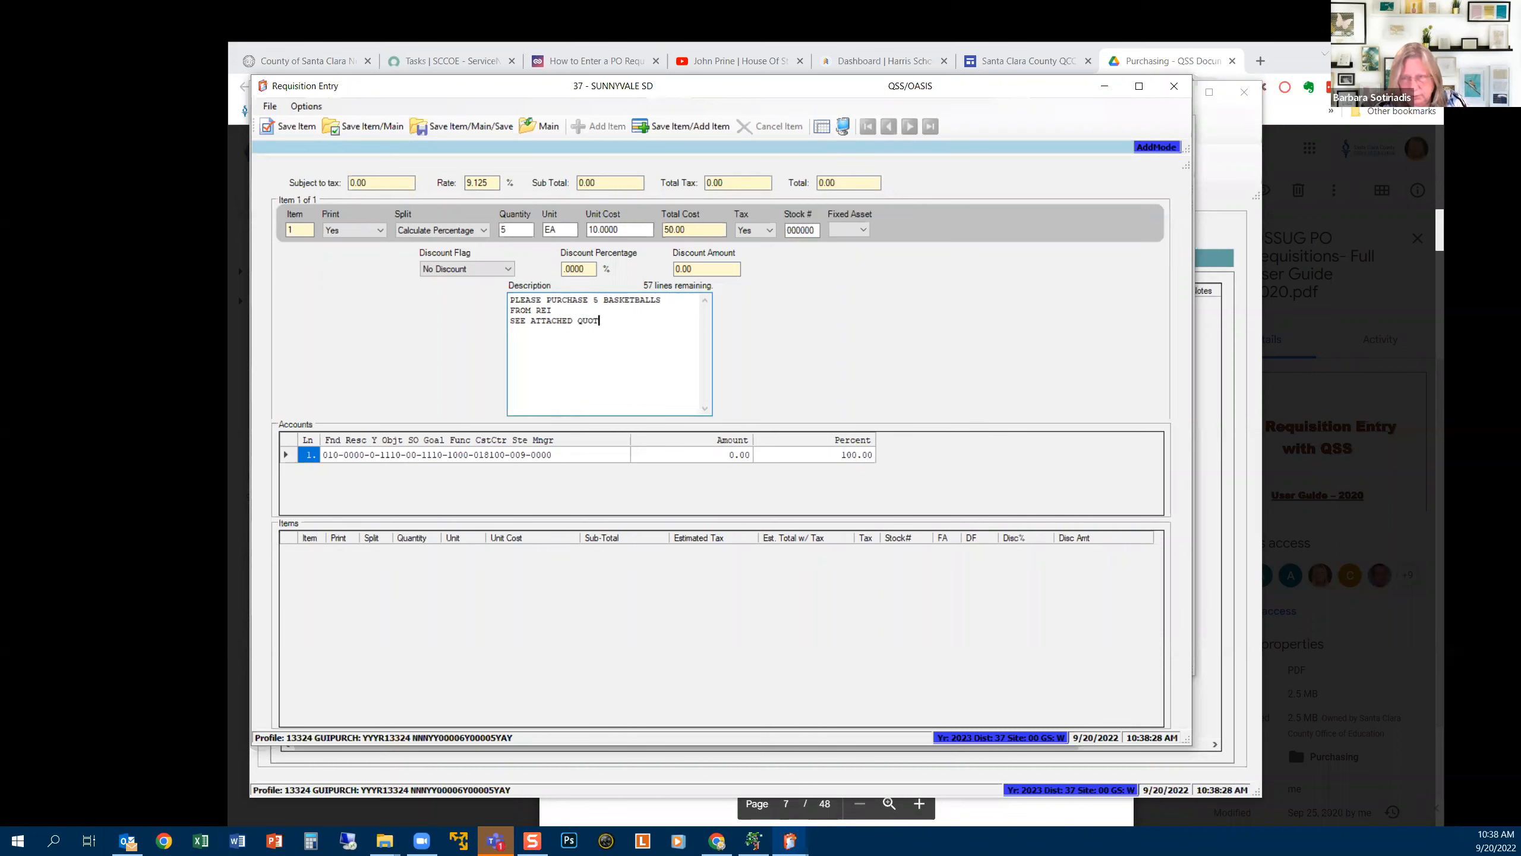
{"action": "type", "text": "E FROM"}
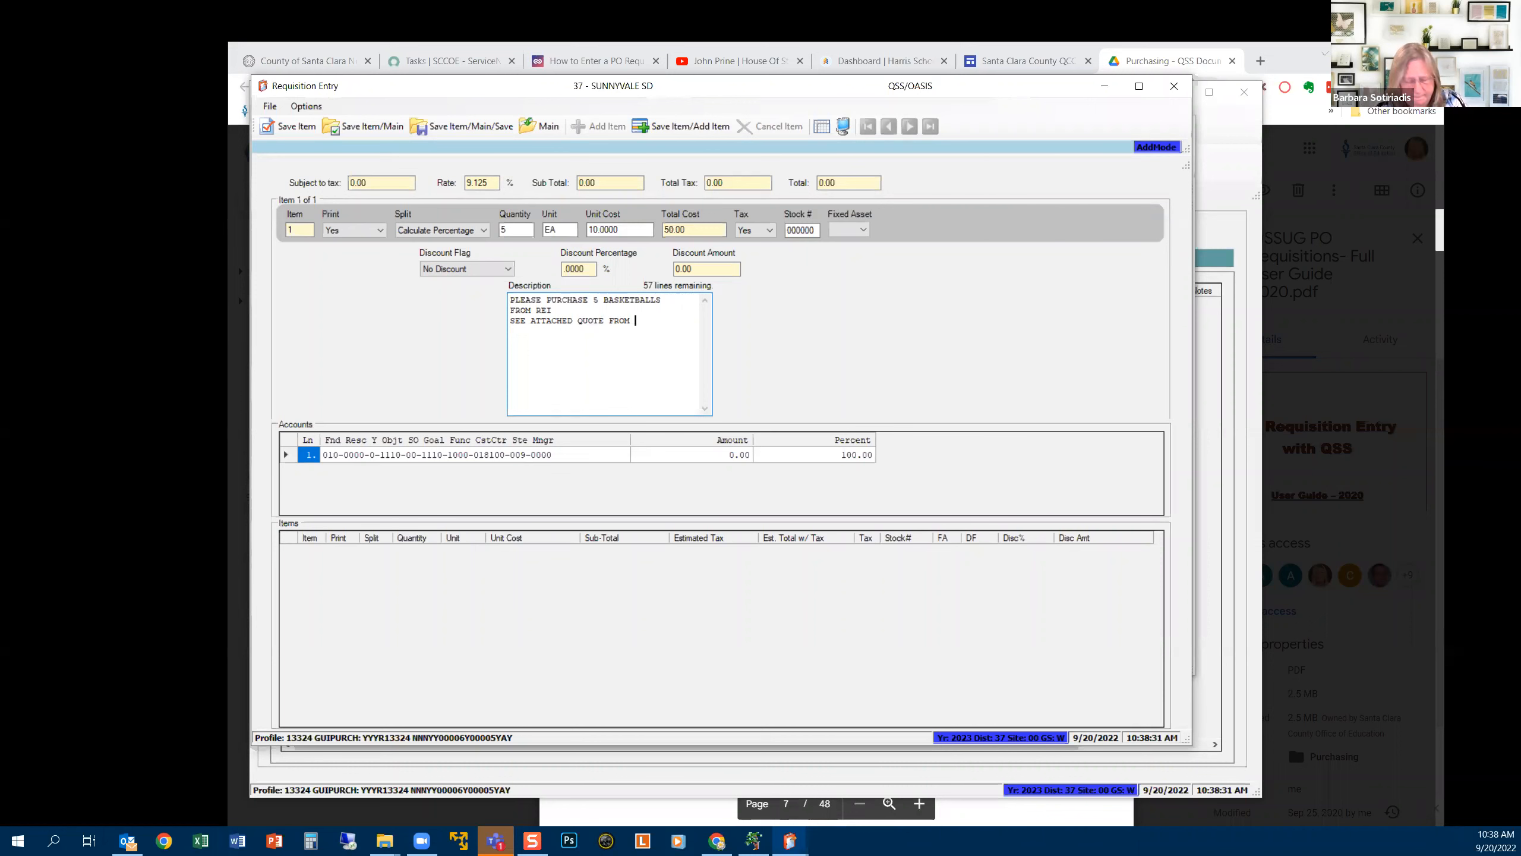
{"action": "type", "text": " 9/1/"}
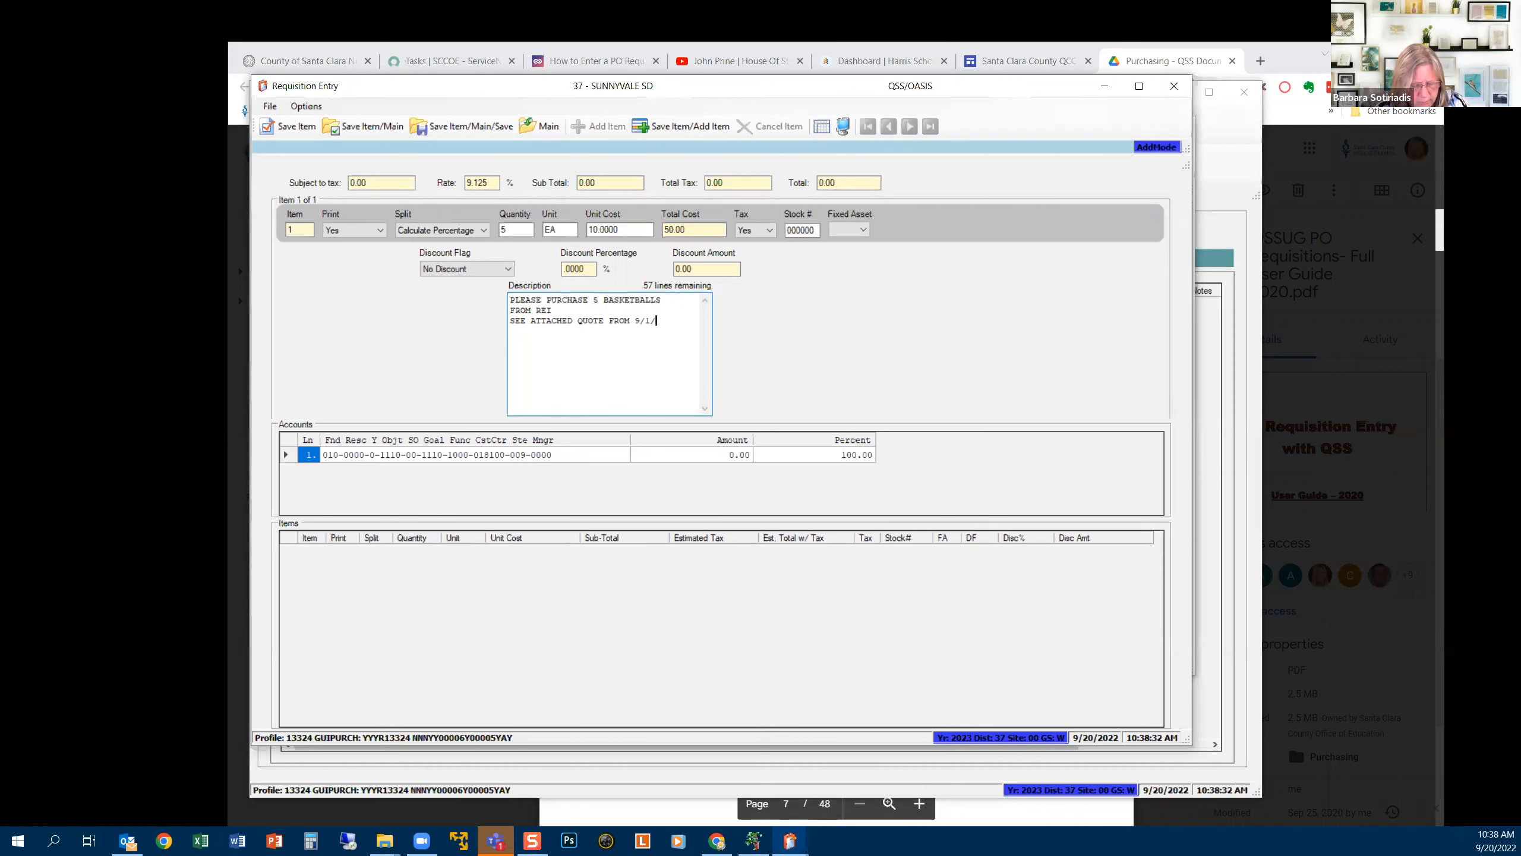
{"action": "type", "text": "2022"}
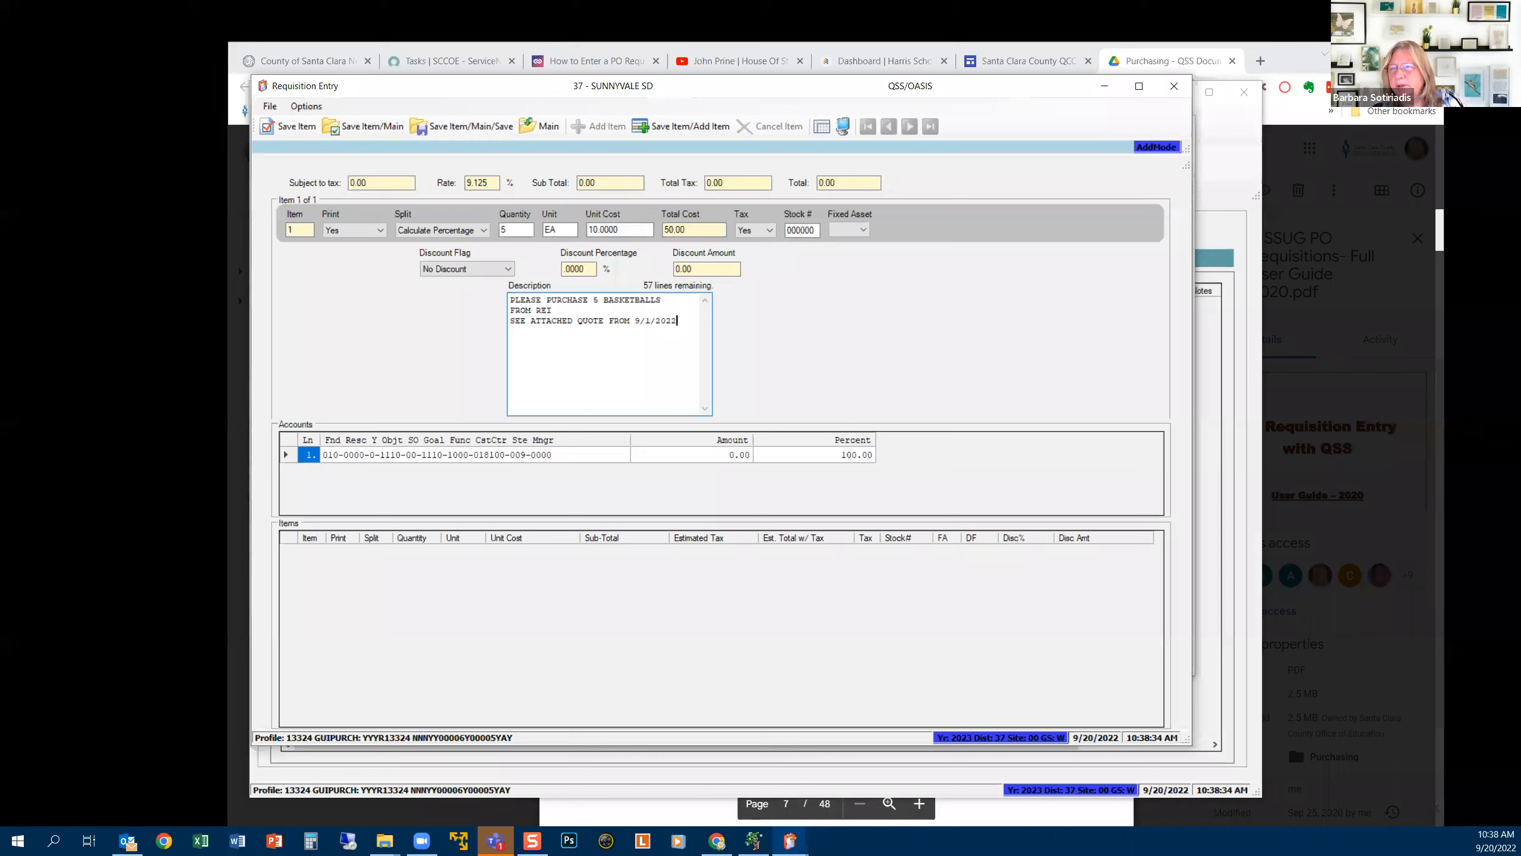
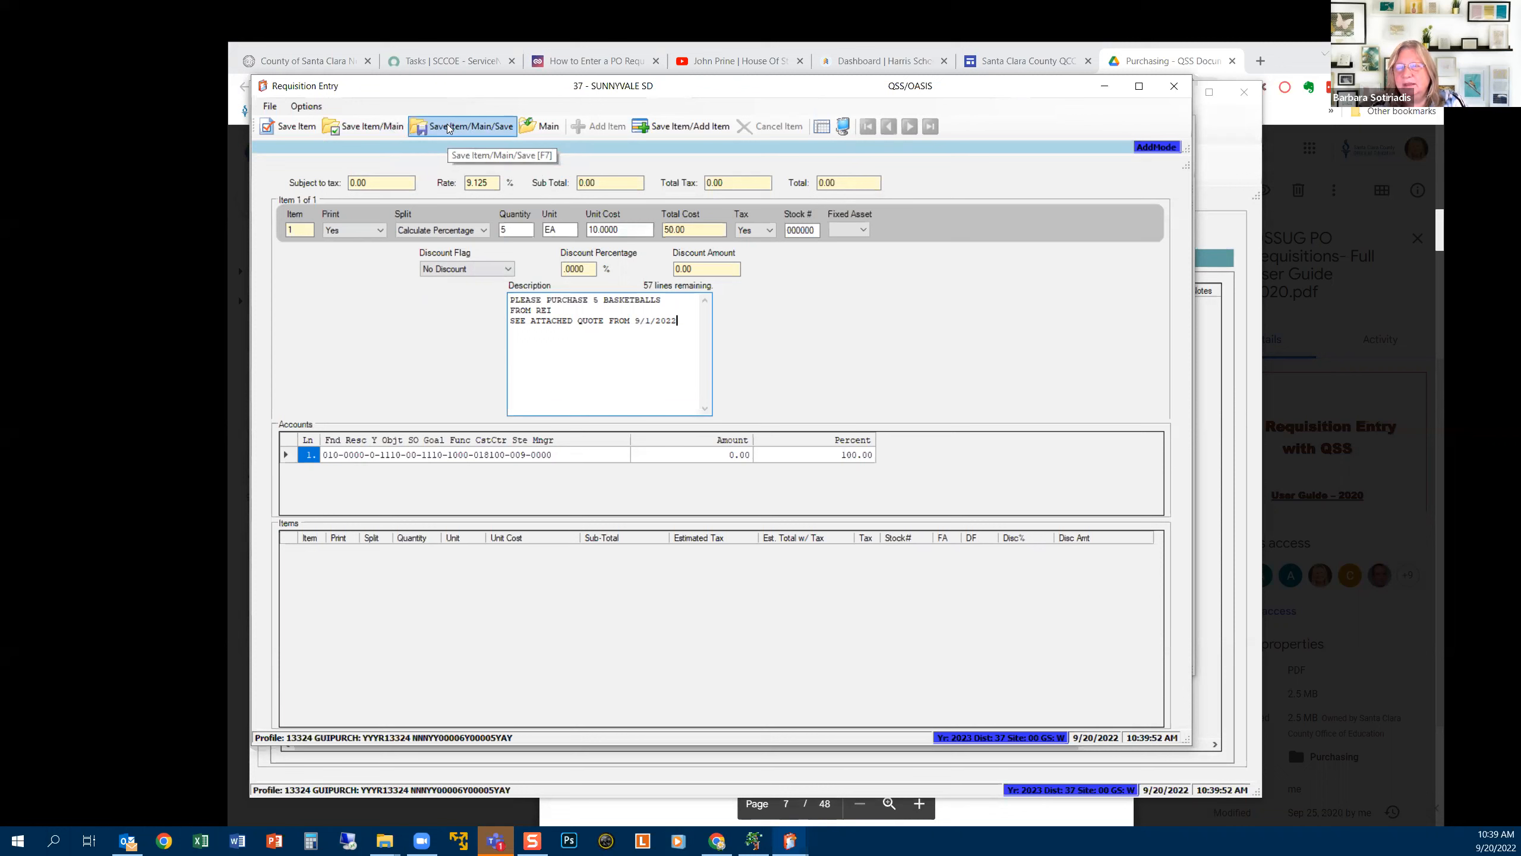
Save item 1, add a second item to the requisition and set its quantity to 6
{"action": "left_click", "coordinate": [669, 126]}
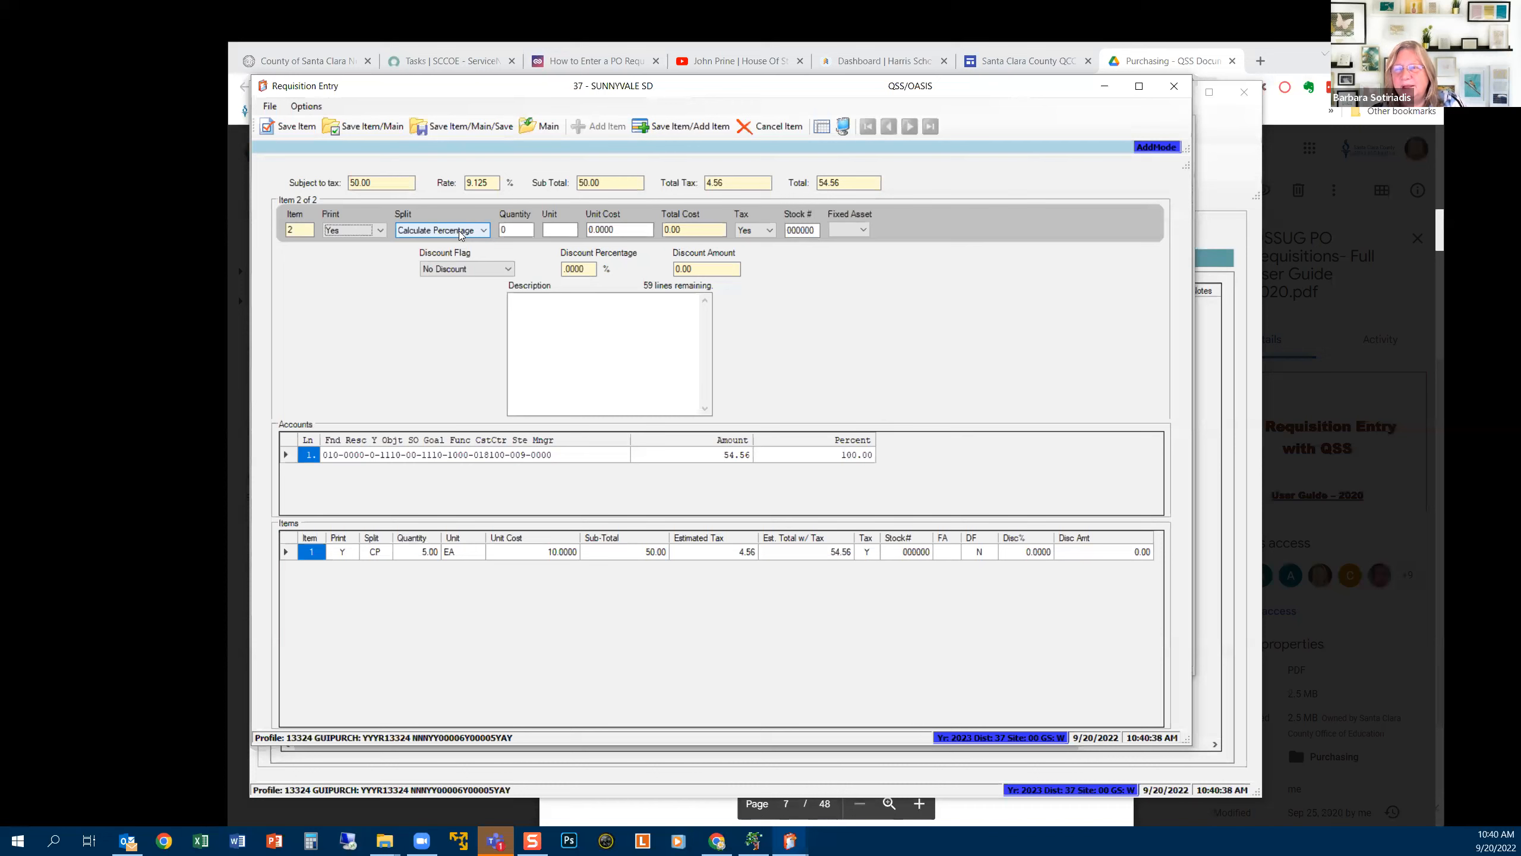
{"action": "left_click", "coordinate": [514, 229]}
{"action": "left_click_drag", "start_coordinate": [515, 230], "coordinate": [502, 232]}
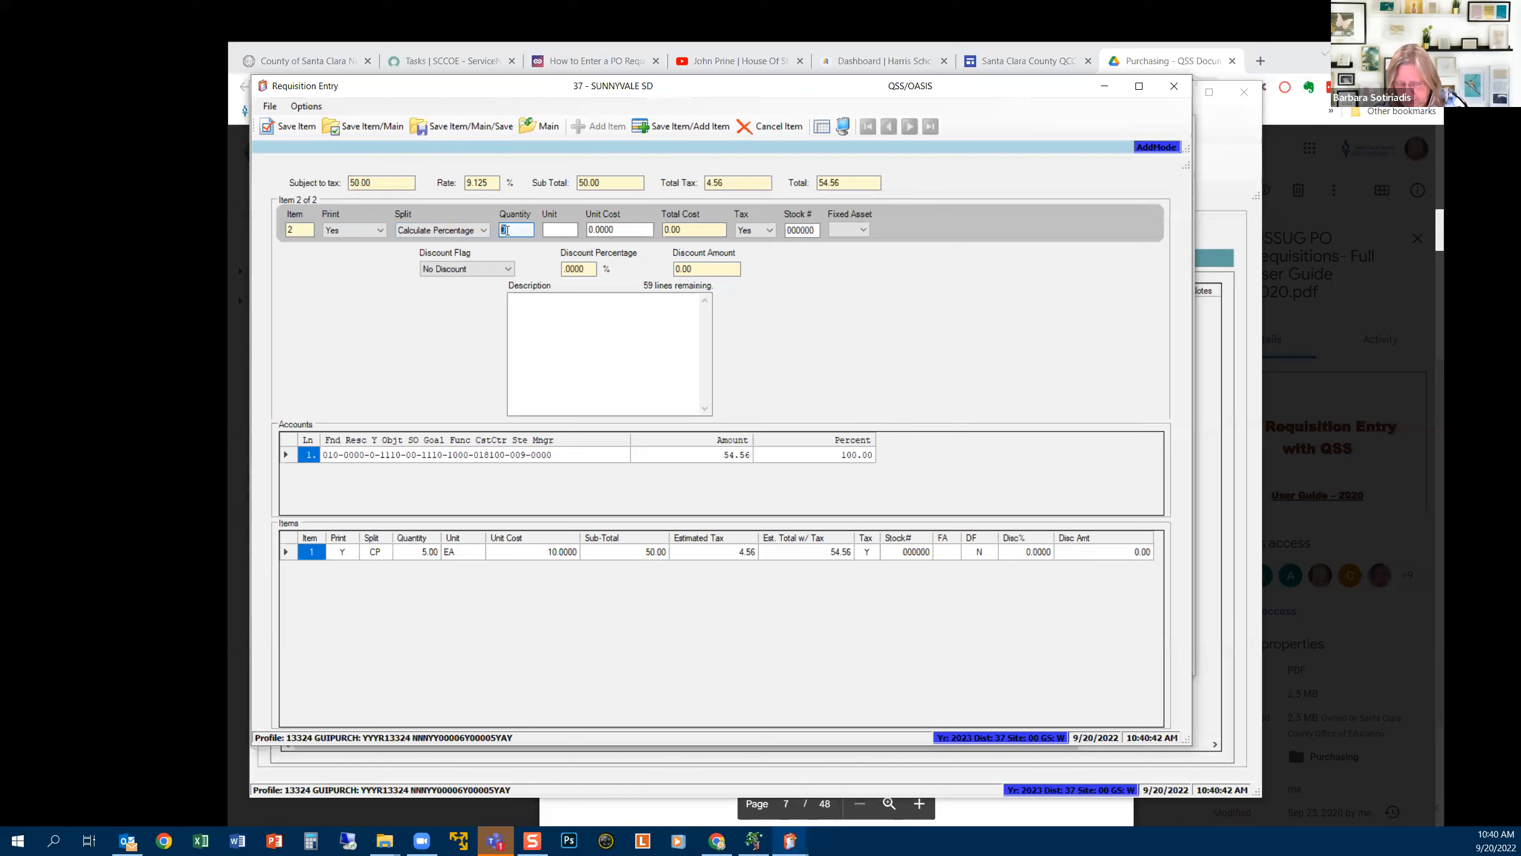
{"action": "type", "text": "6"}
{"action": "left_click", "coordinate": [552, 229]}
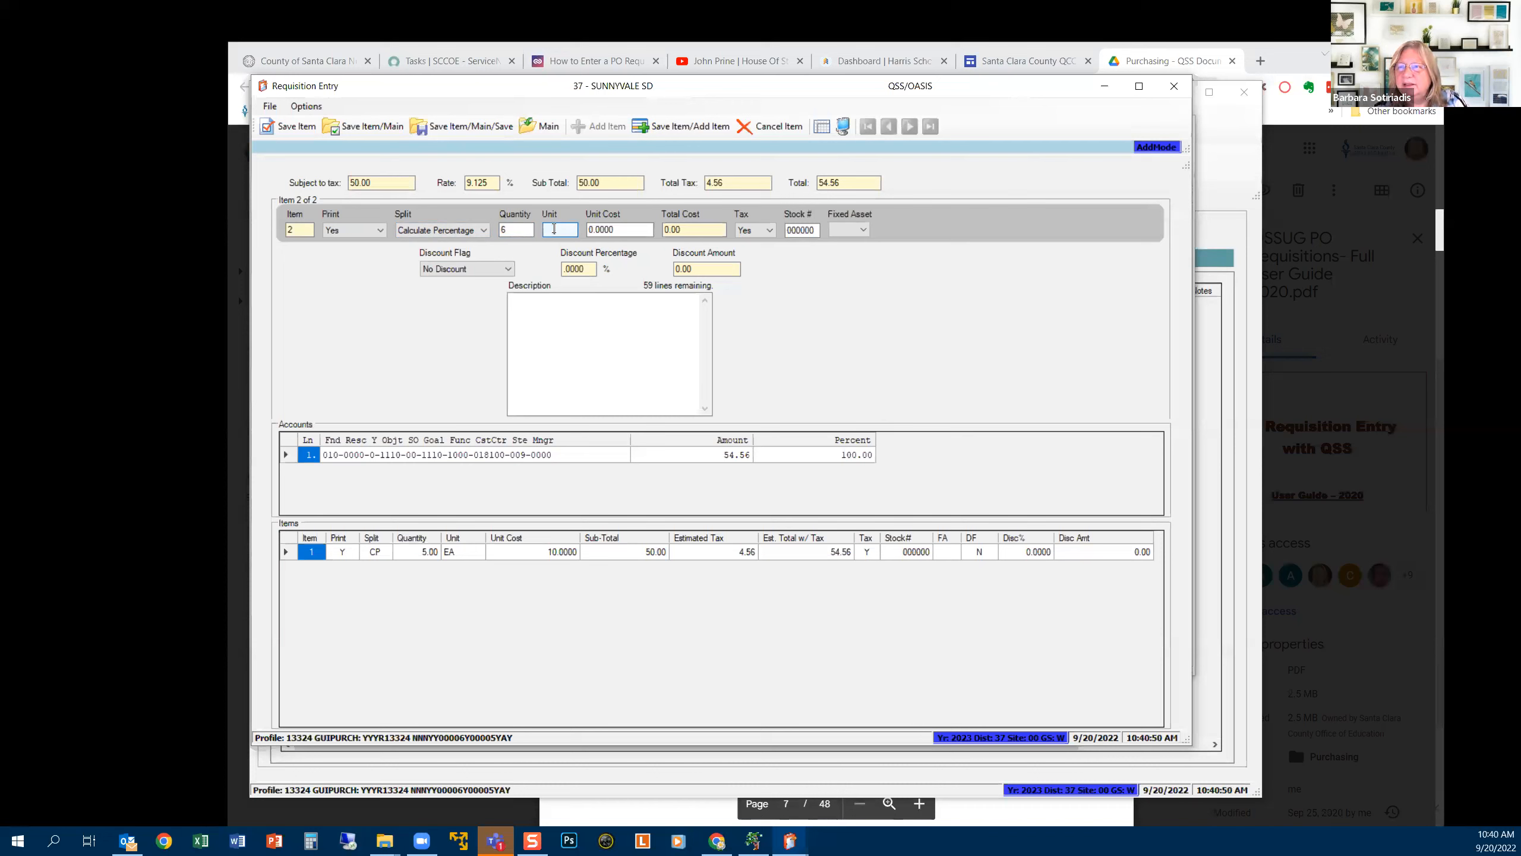
{"action": "double_click", "coordinate": [554, 228]}
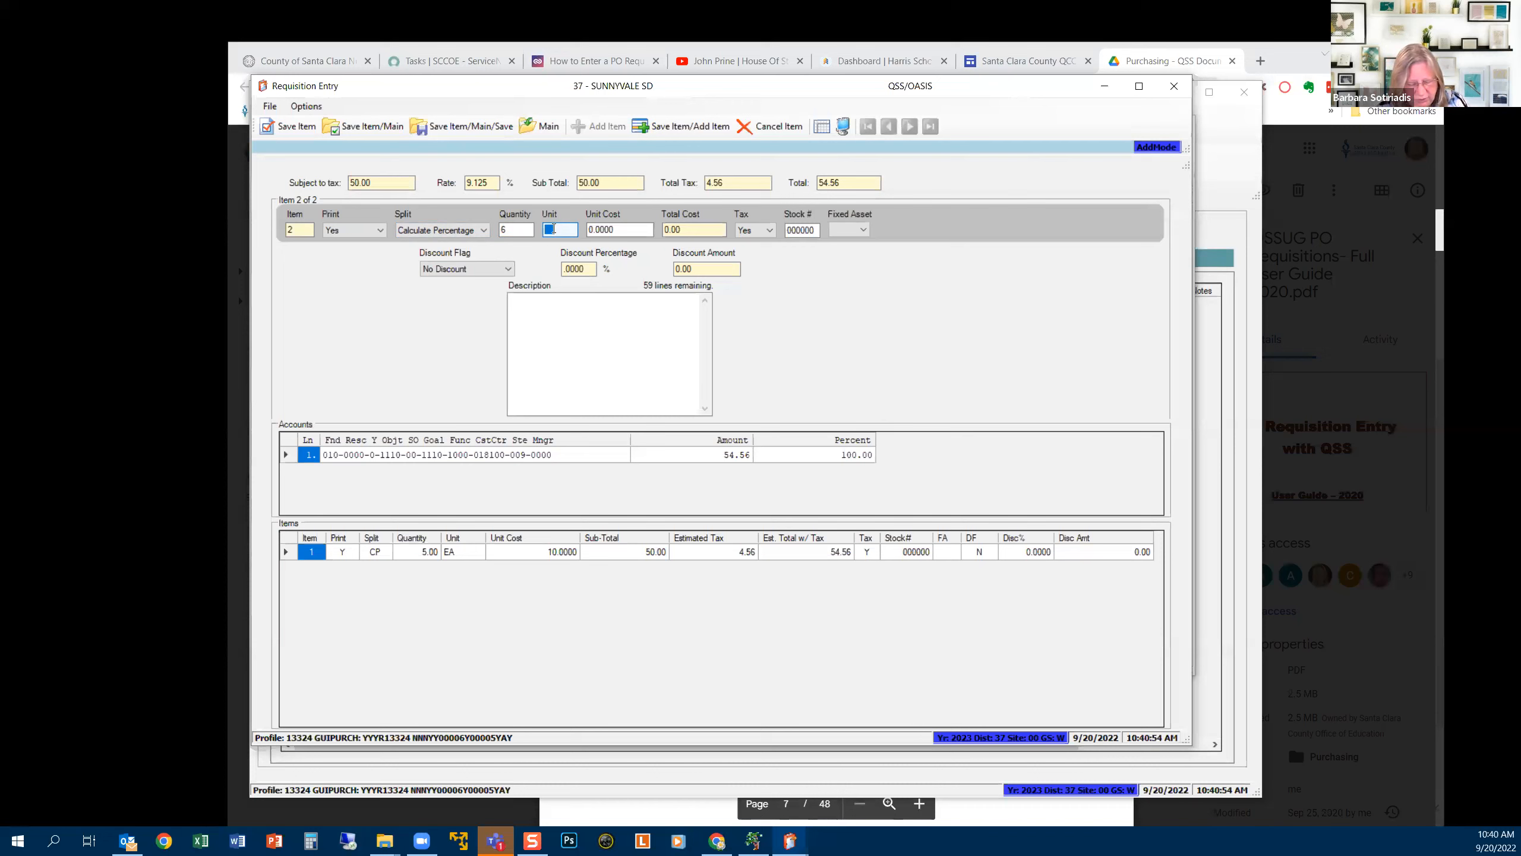
{"action": "type", "text": "PPPP"}
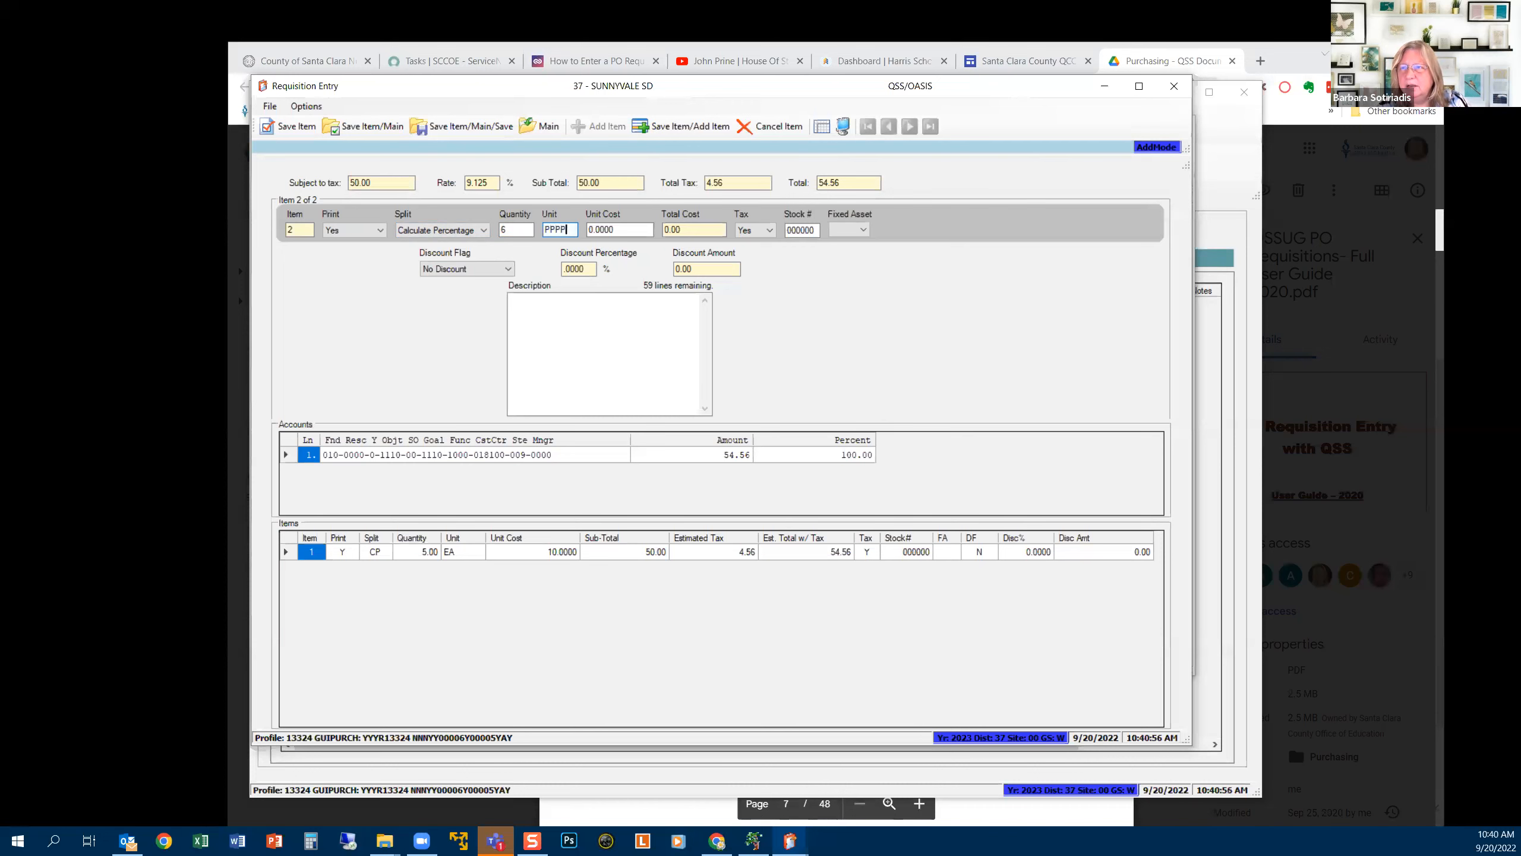
{"action": "key", "text": "BackSpace"}
{"action": "key", "text": "BackSpace"}
{"action": "key", "text": "BackSpace"}
{"action": "key", "text": "BackSpace"}
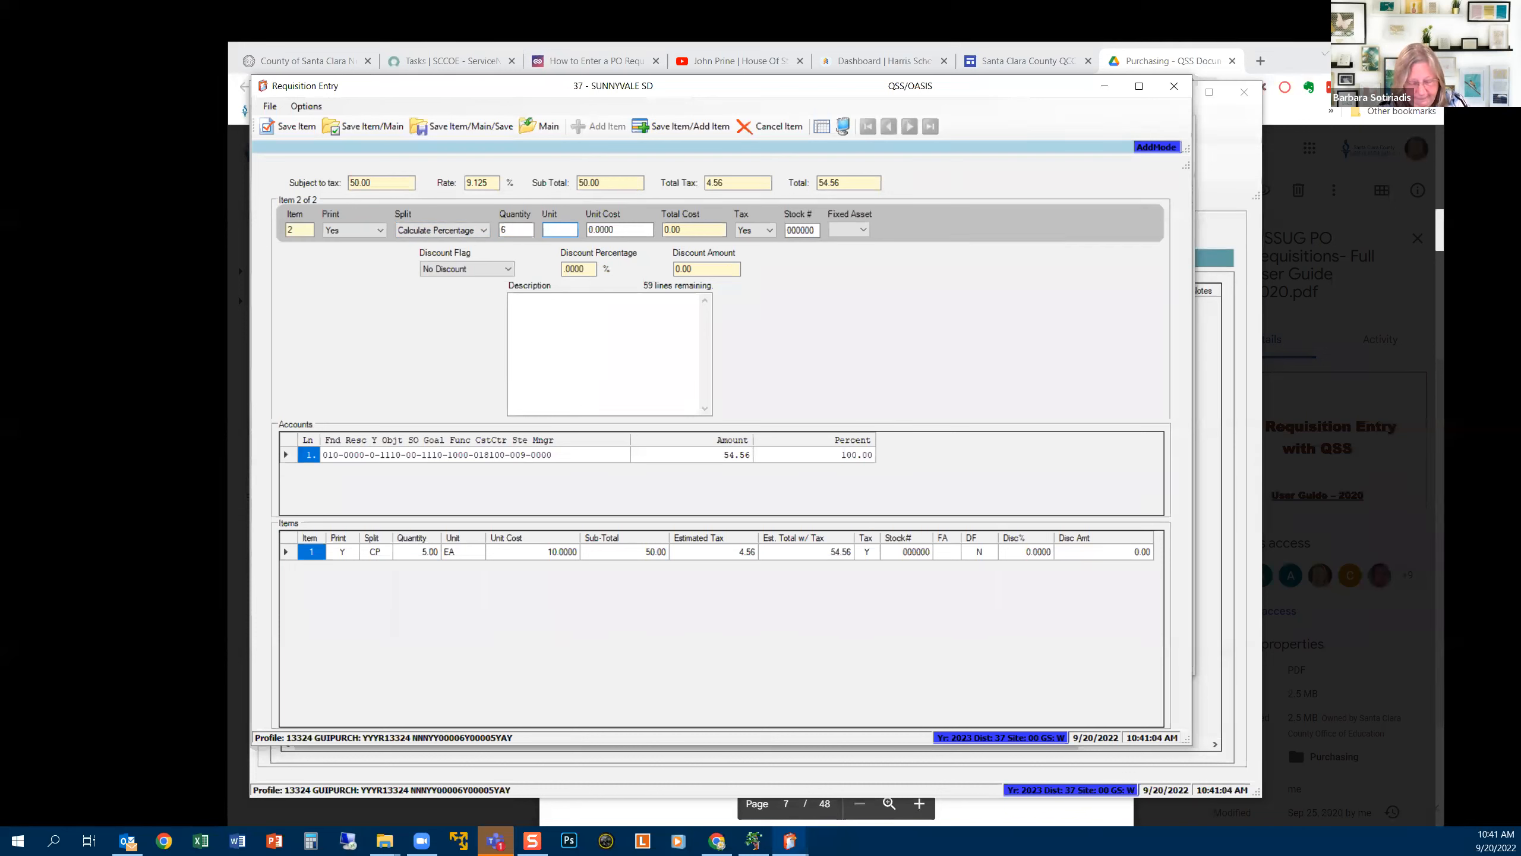
Set item 2's unit to LOT and its unit cost to 500
{"action": "type", "text": "LOT"}
{"action": "key", "text": "Tab"}
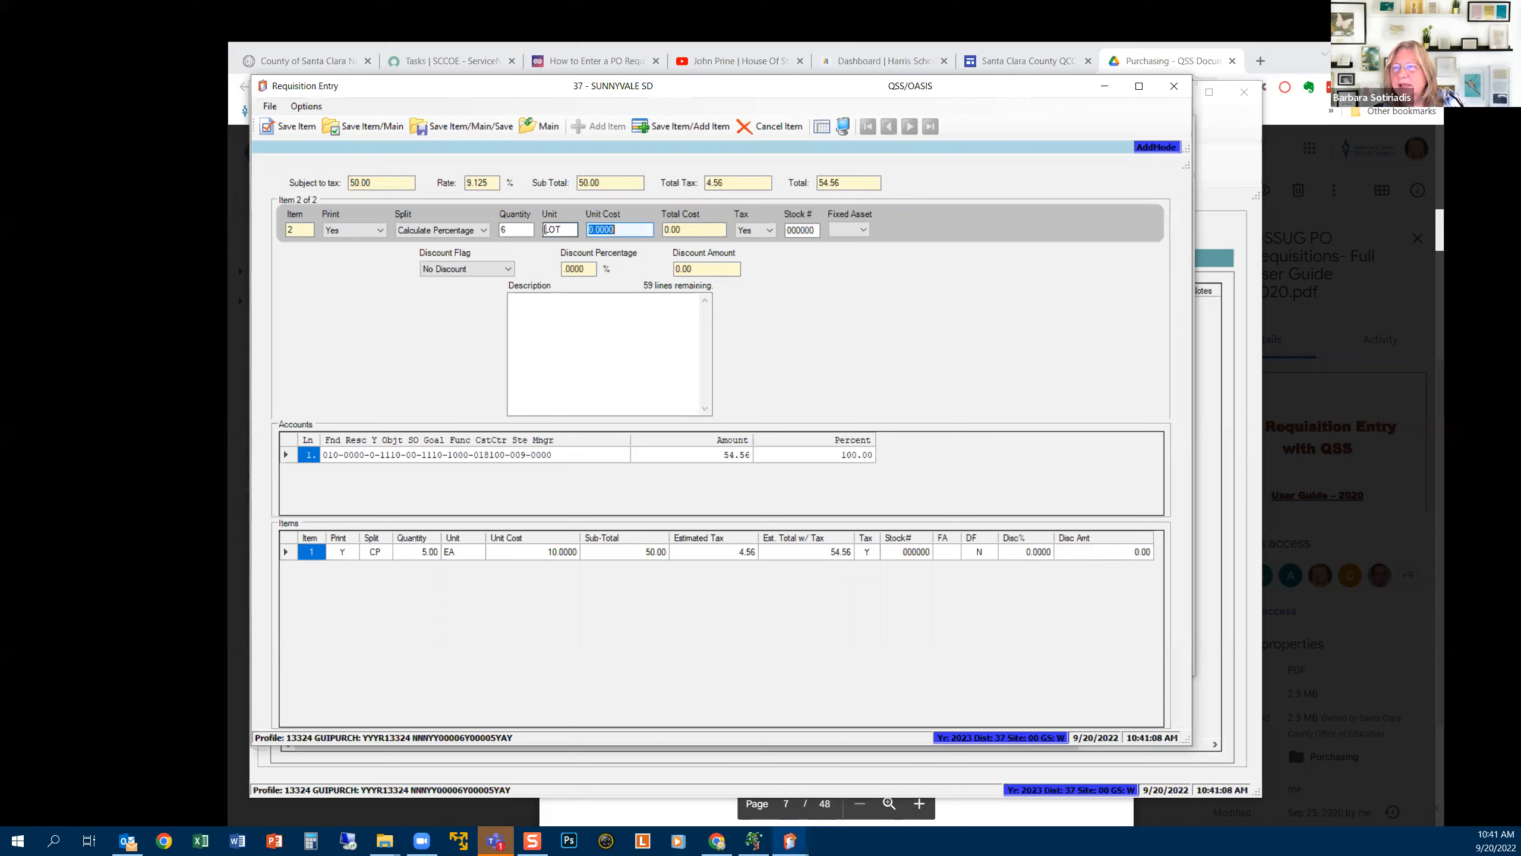
{"action": "type", "text": "500"}
{"action": "key", "text": "Tab"}
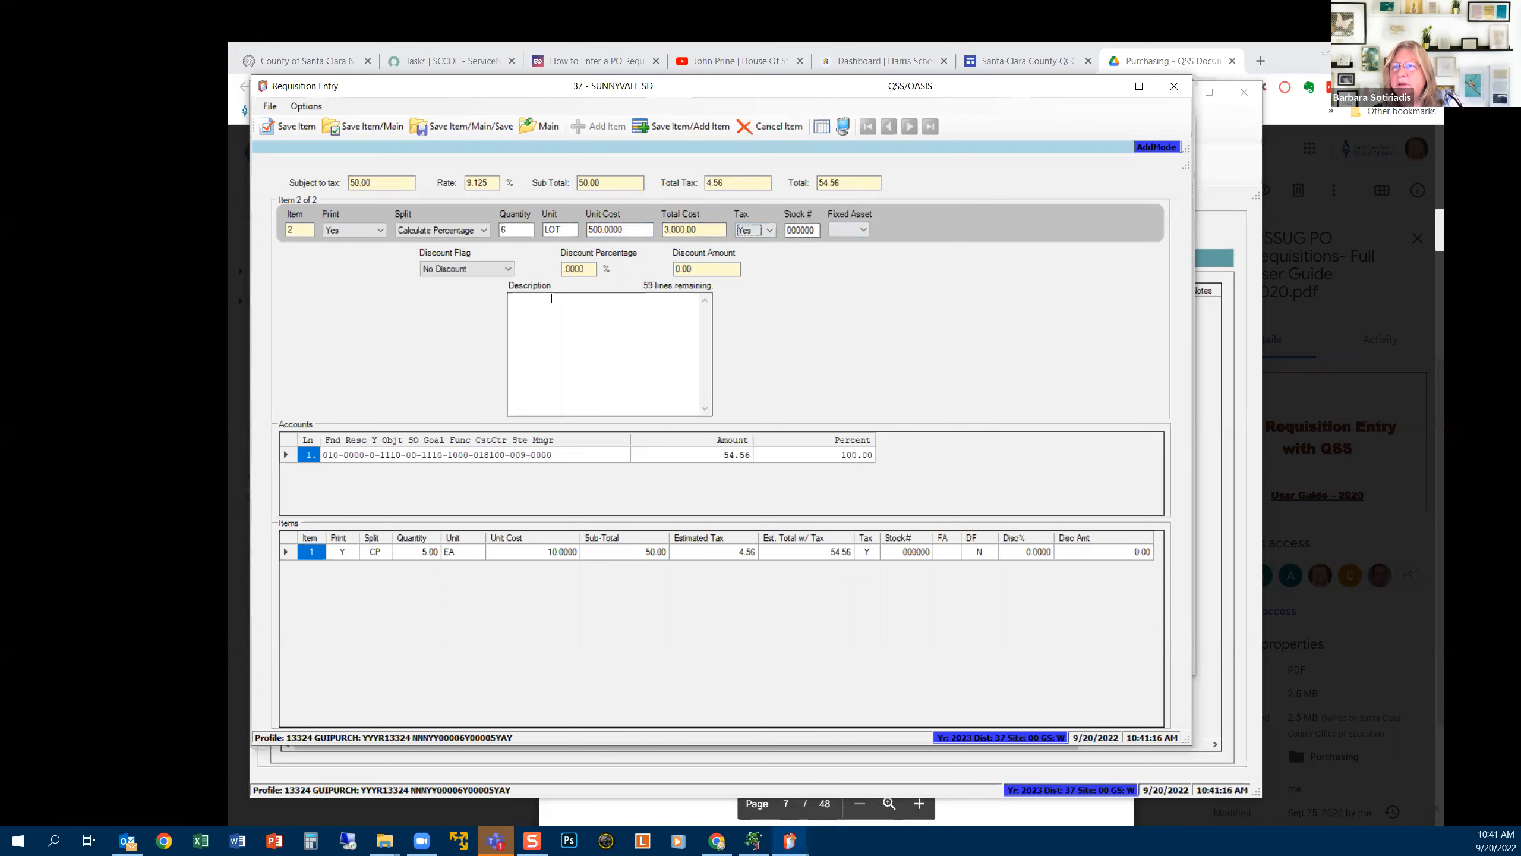
Describe item 2 as "1 BACK BOARD", then save the item and return to the main requisition form
{"action": "left_click", "coordinate": [527, 312]}
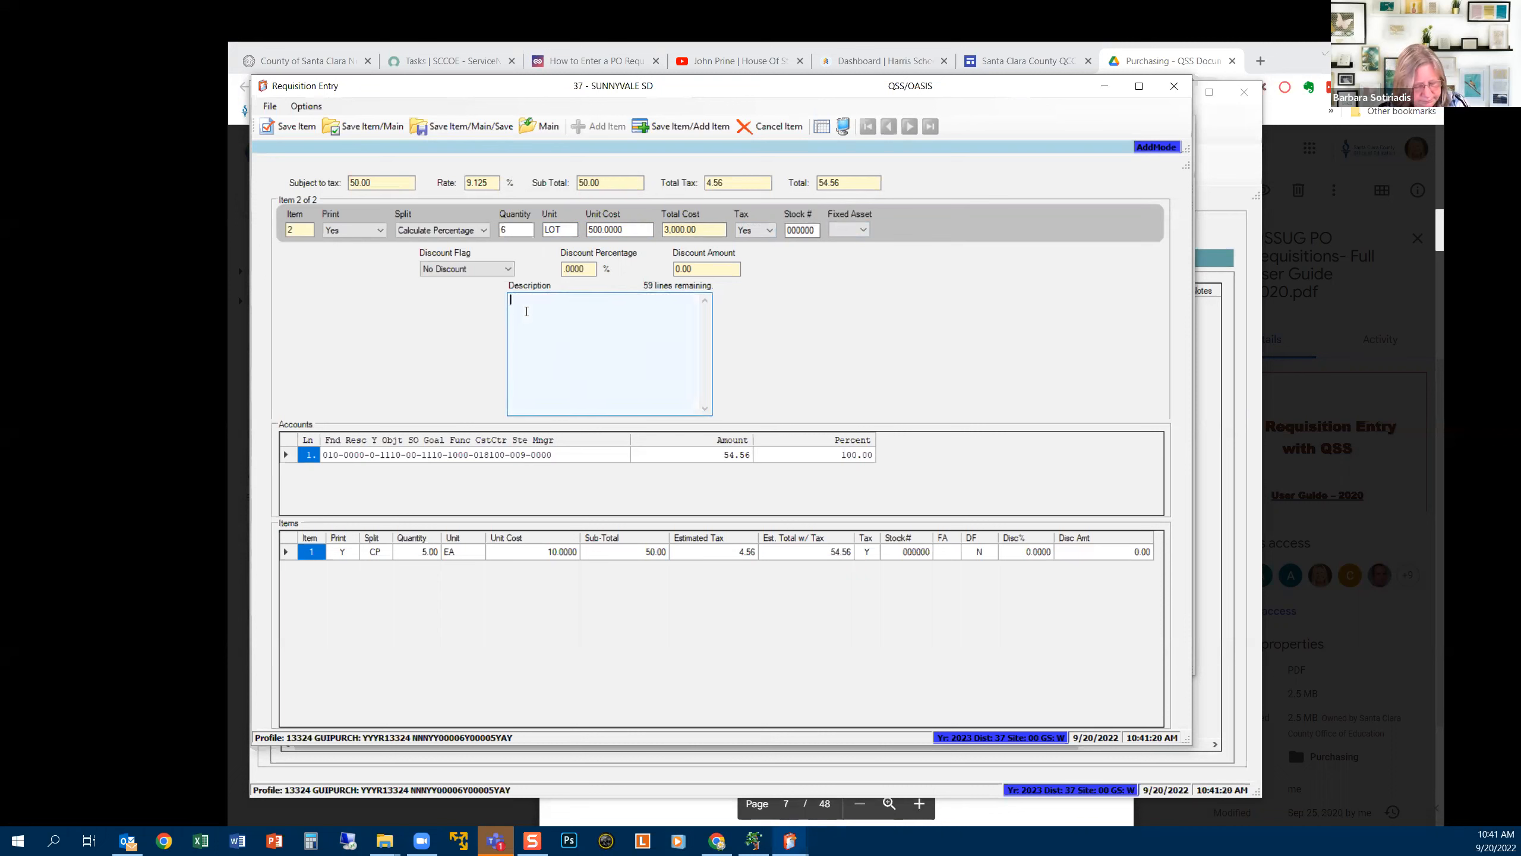
{"action": "type", "text": "1 "}
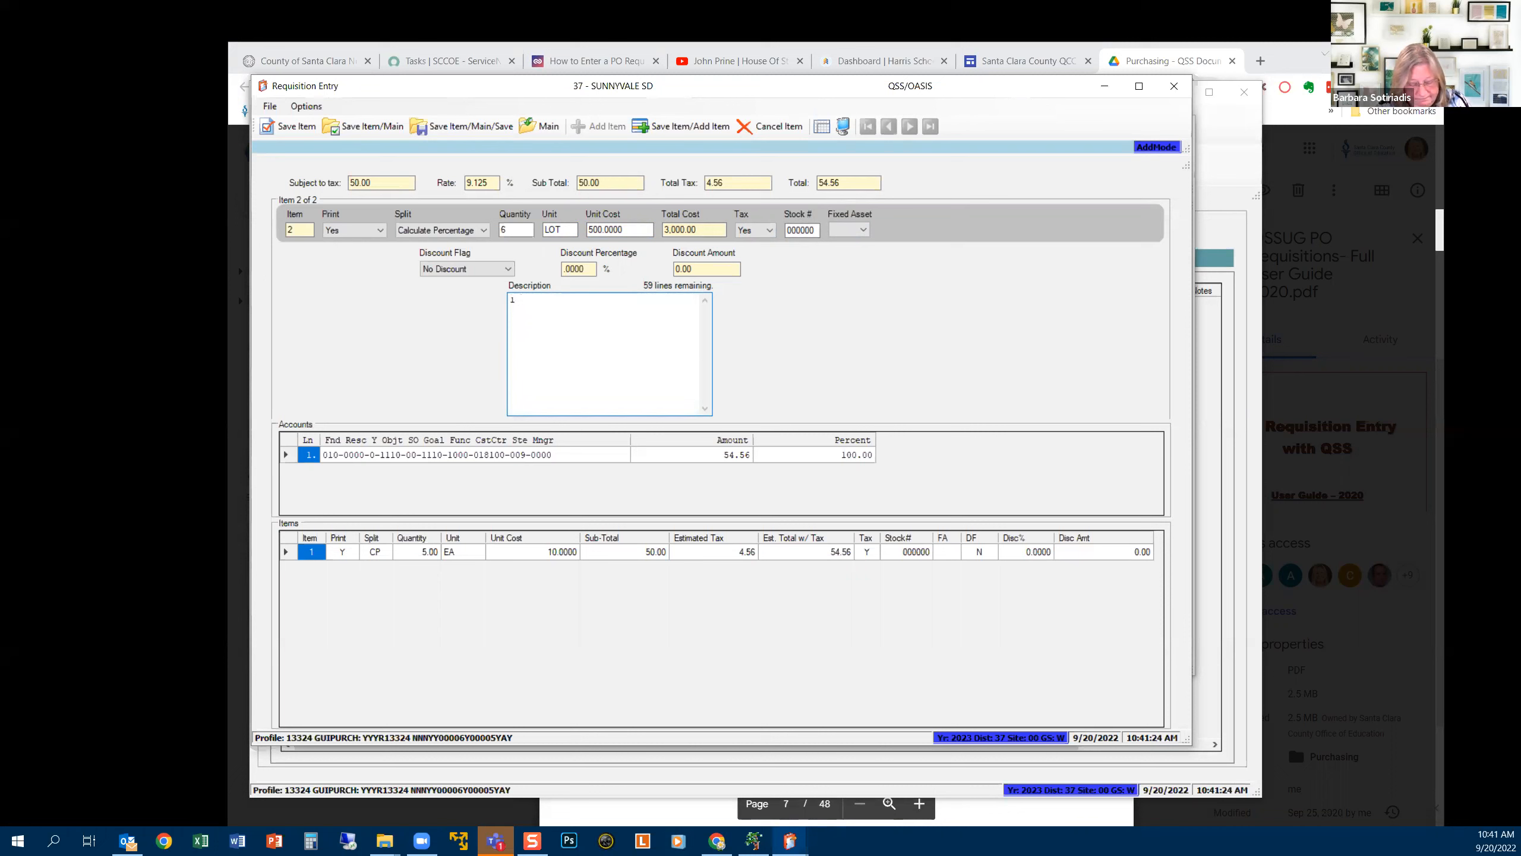
{"action": "type", "text": "BACK BOARD"}
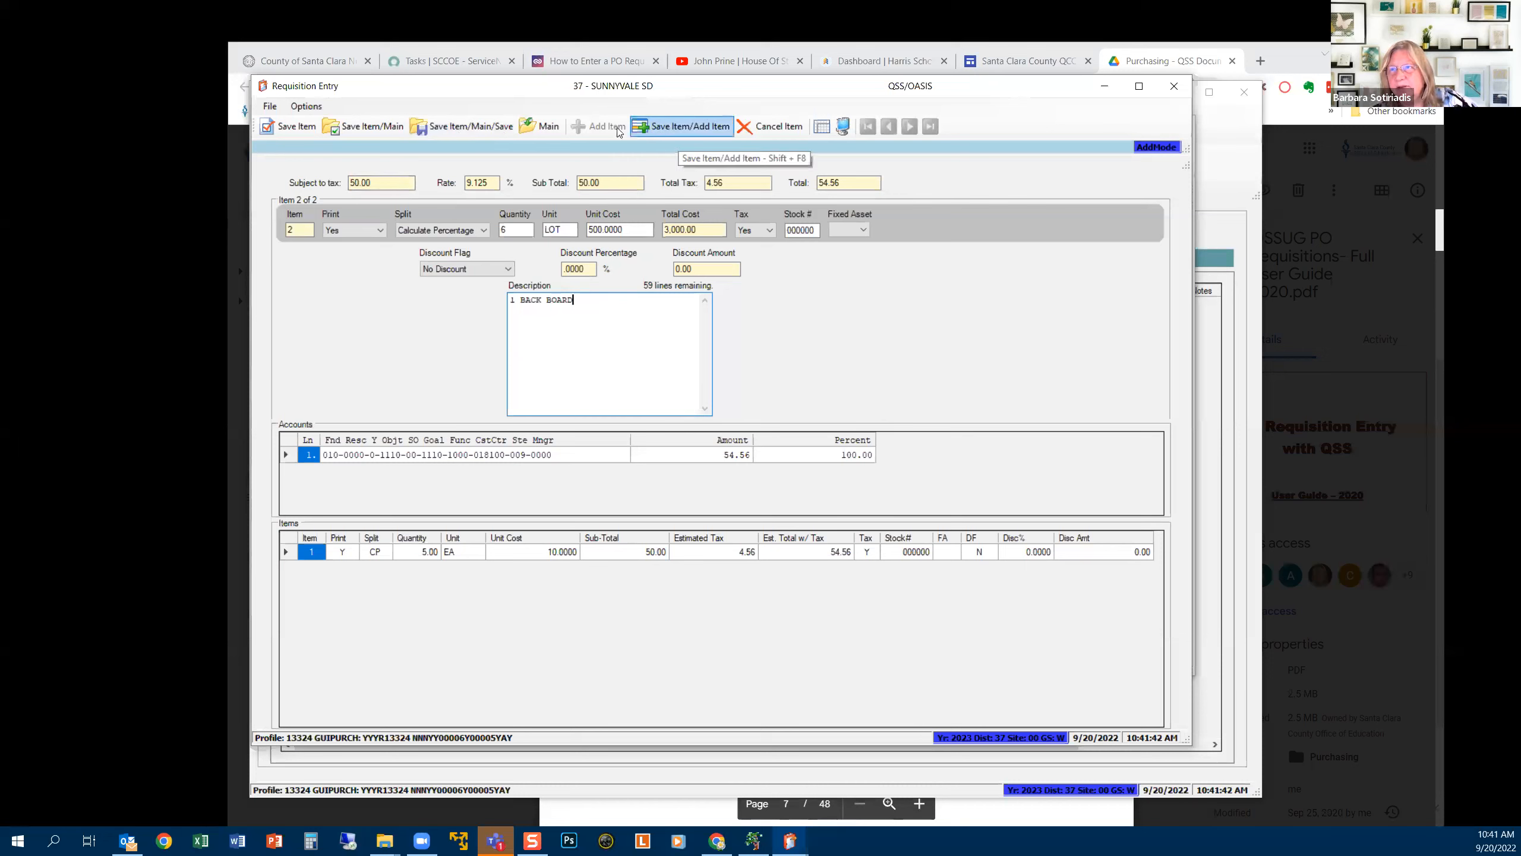
{"action": "left_click", "coordinate": [368, 129]}
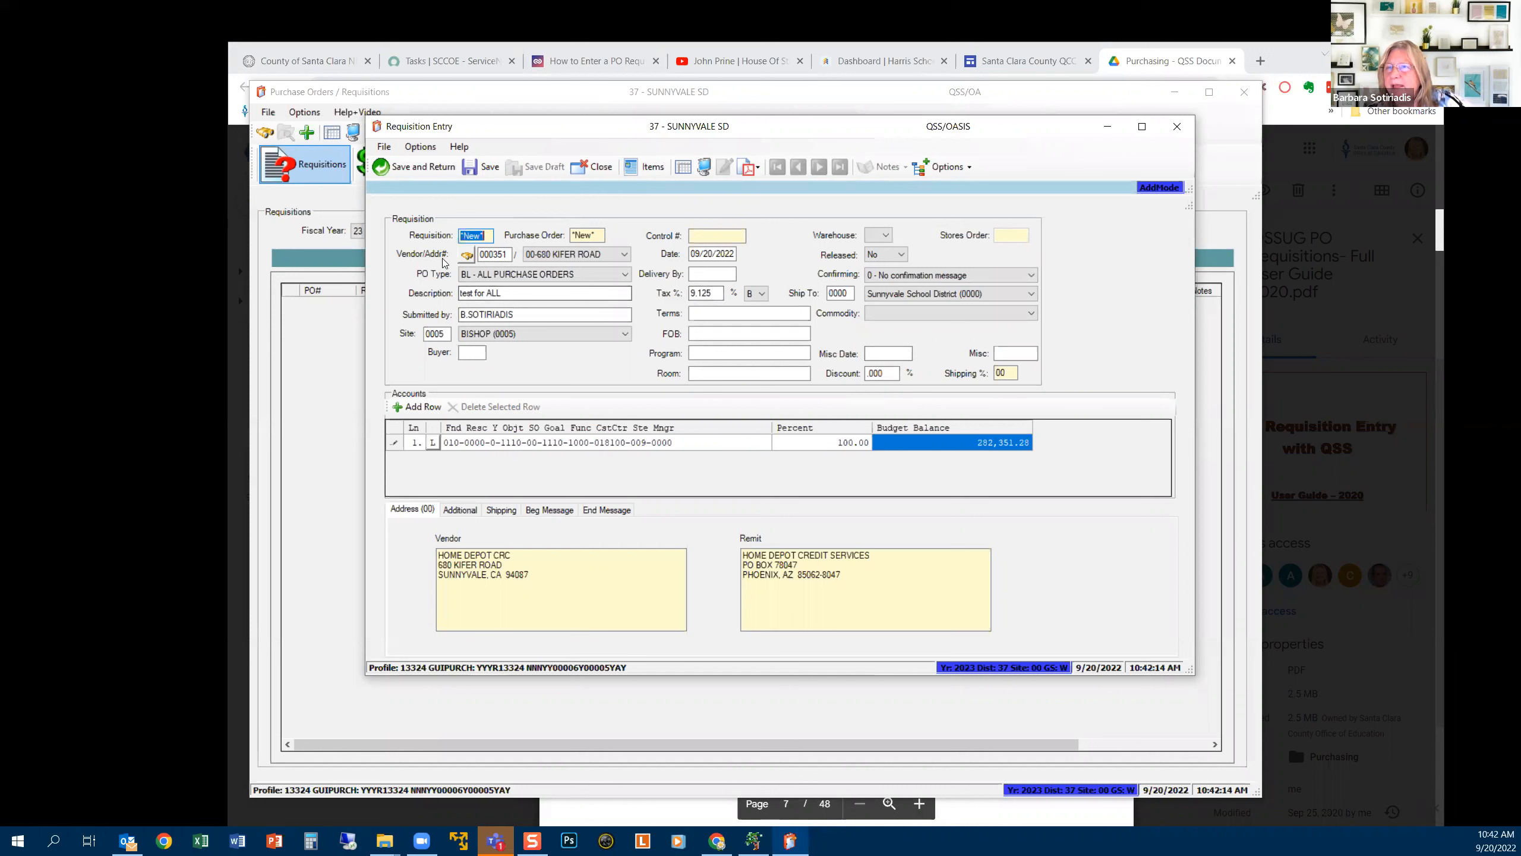
Save the completed requisition, acknowledge its assigned numbers and close the requisition entry window
{"action": "left_click", "coordinate": [489, 169]}
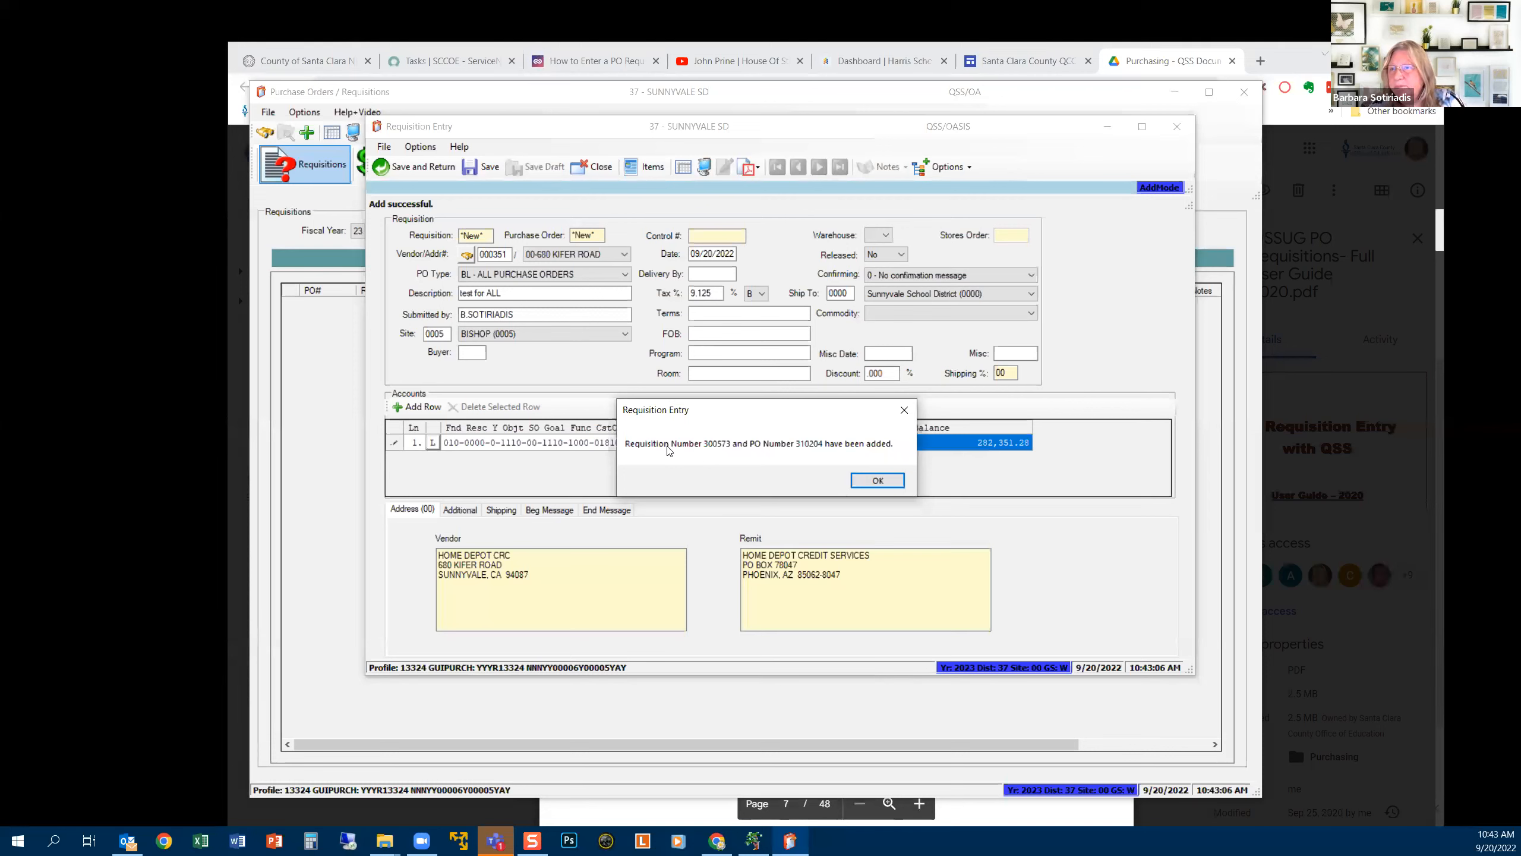
{"action": "left_click", "coordinate": [867, 480]}
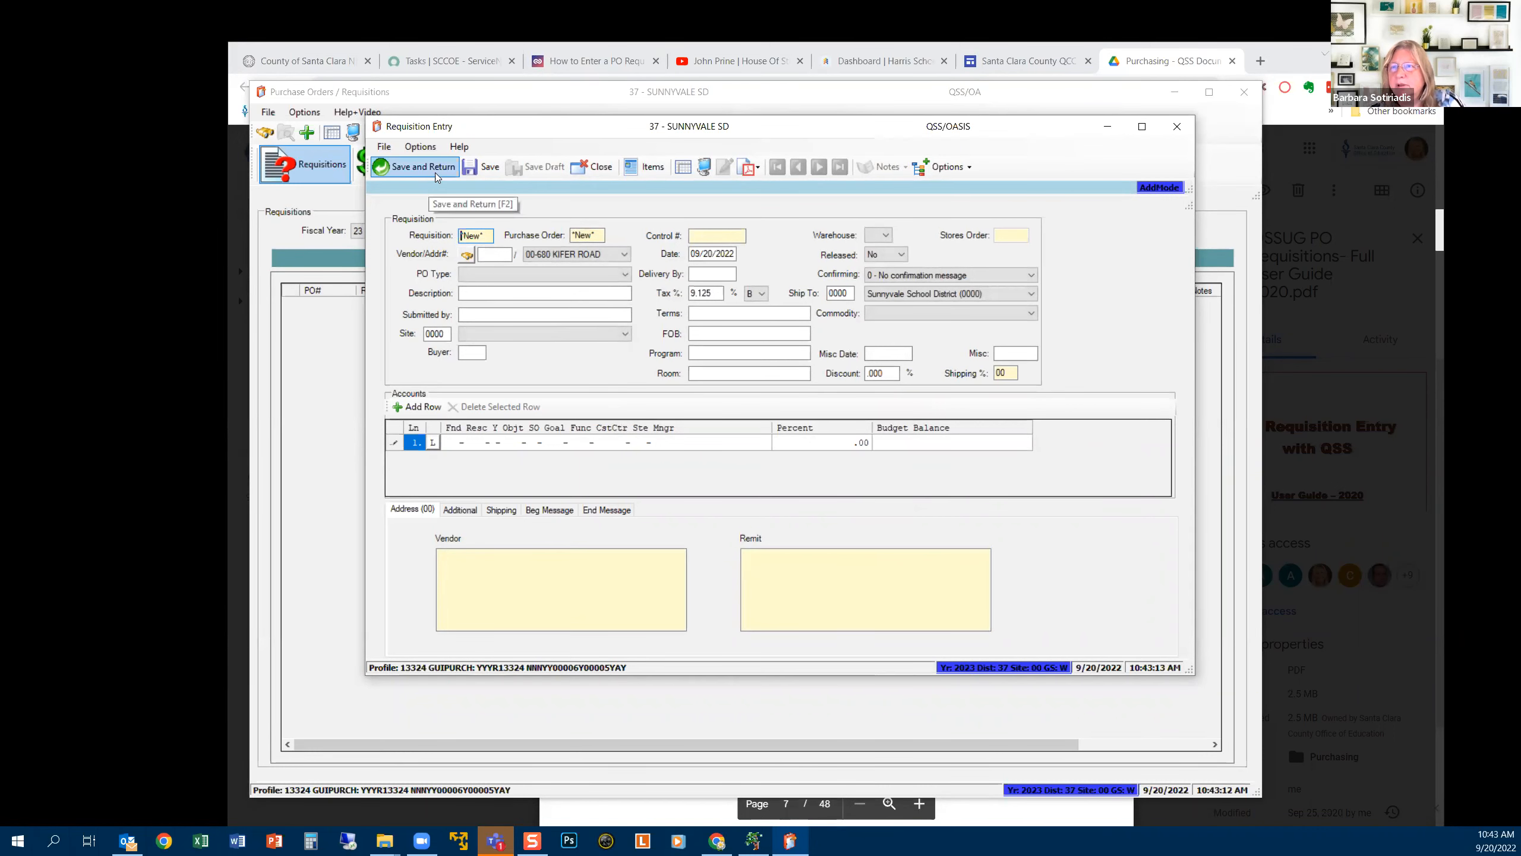
{"action": "left_click", "coordinate": [602, 171]}
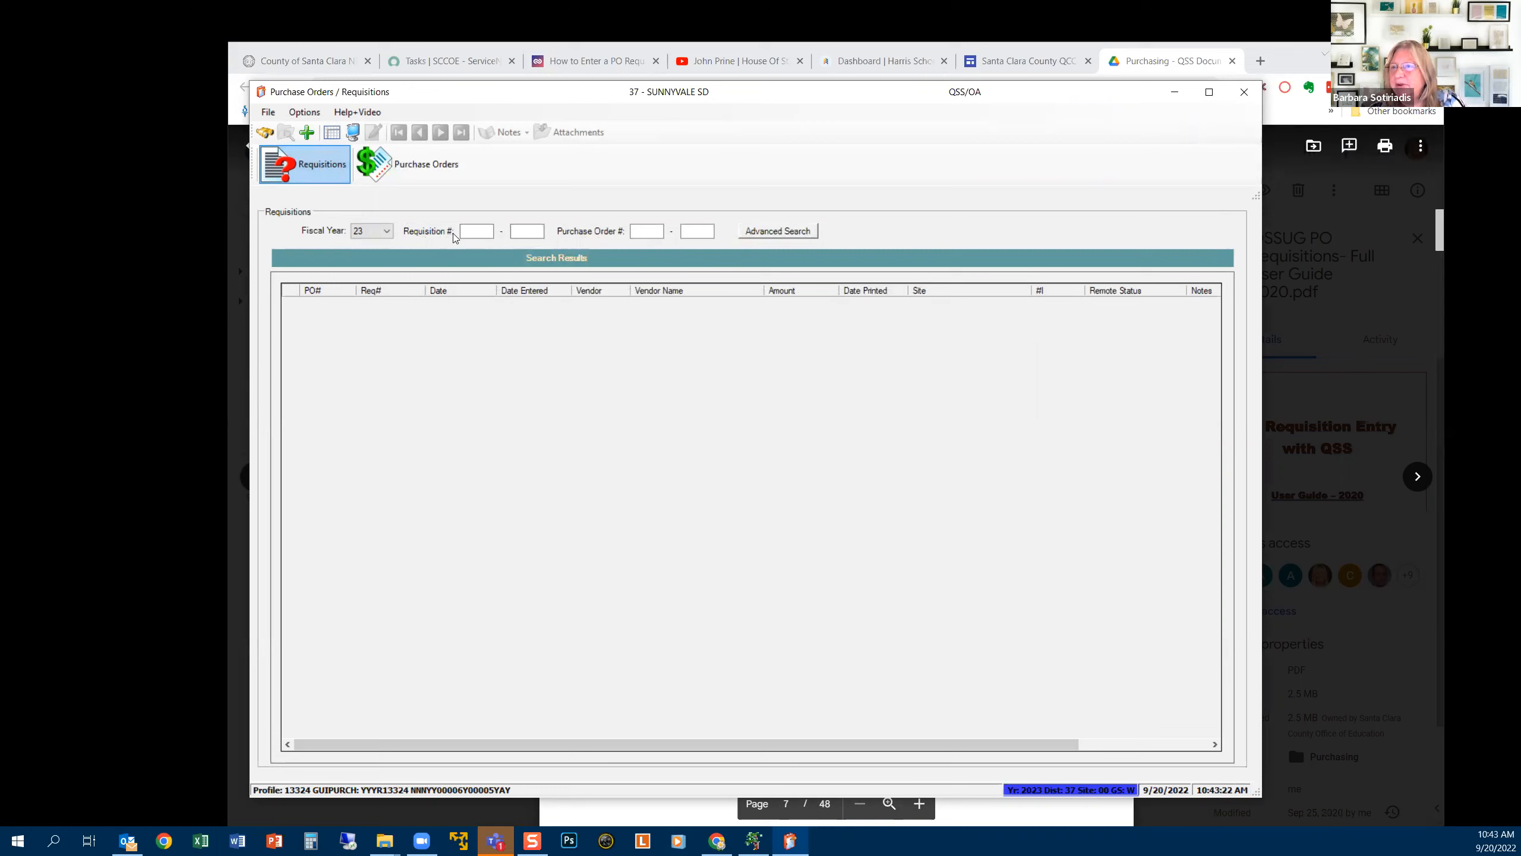
Look up the newly saved requisition by its requisition number and open it for inspection
{"action": "left_click", "coordinate": [492, 230]}
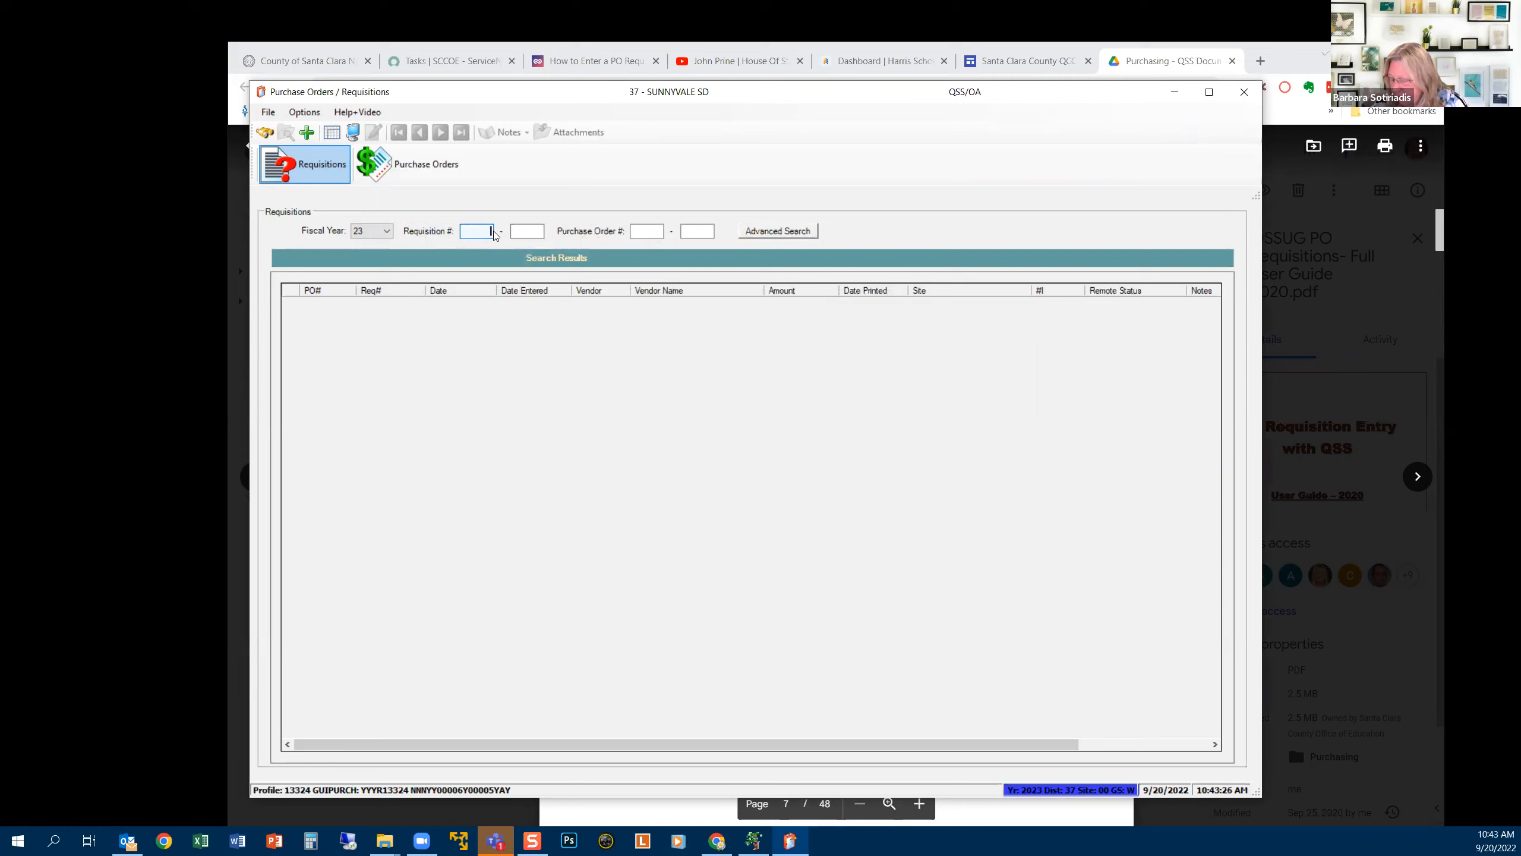
{"action": "type", "text": "300573"}
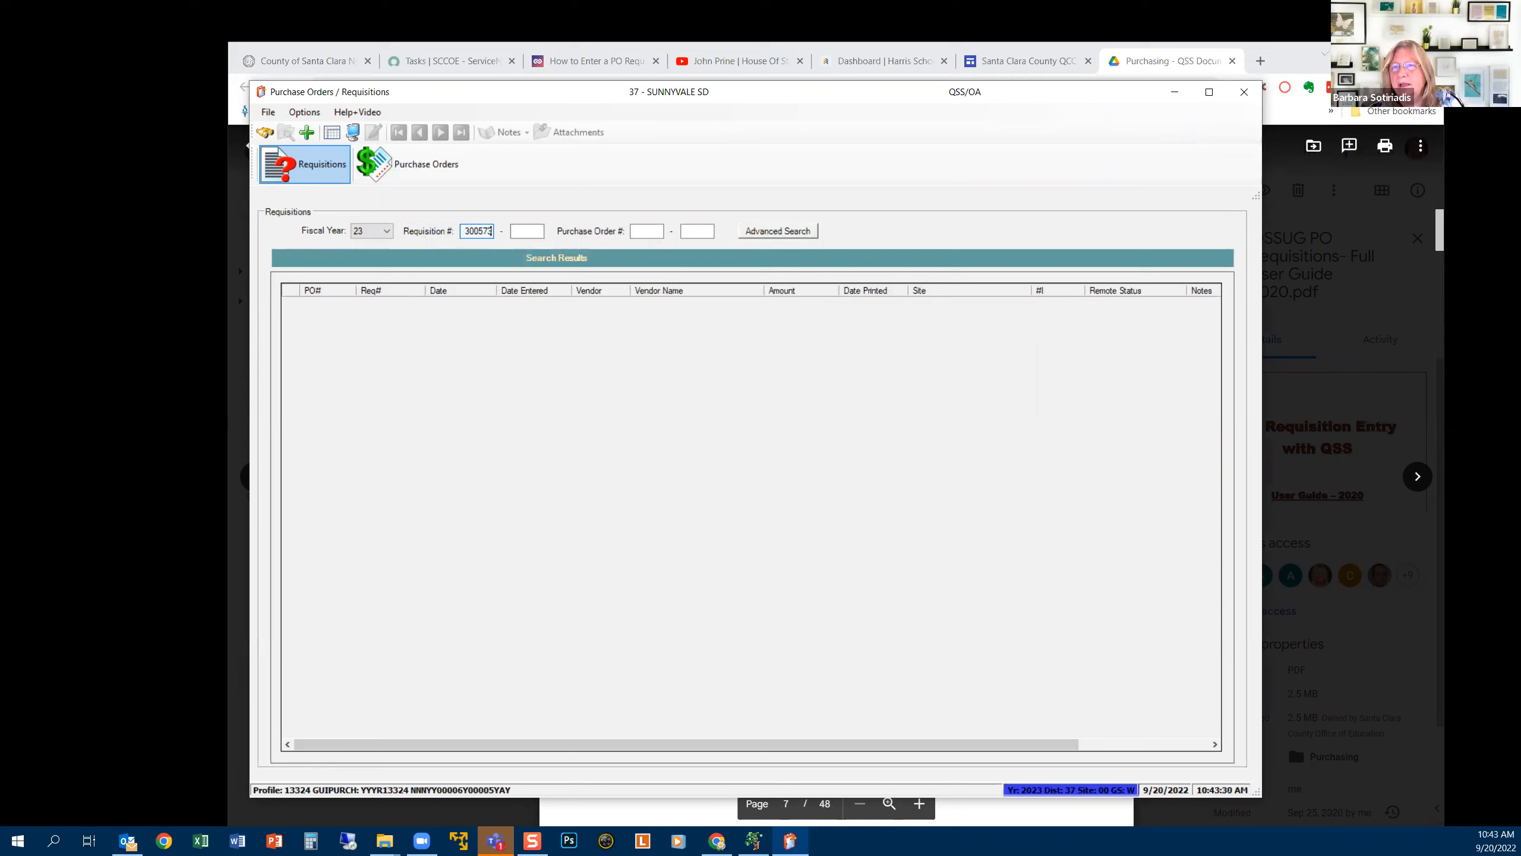
{"action": "key", "text": "Return"}
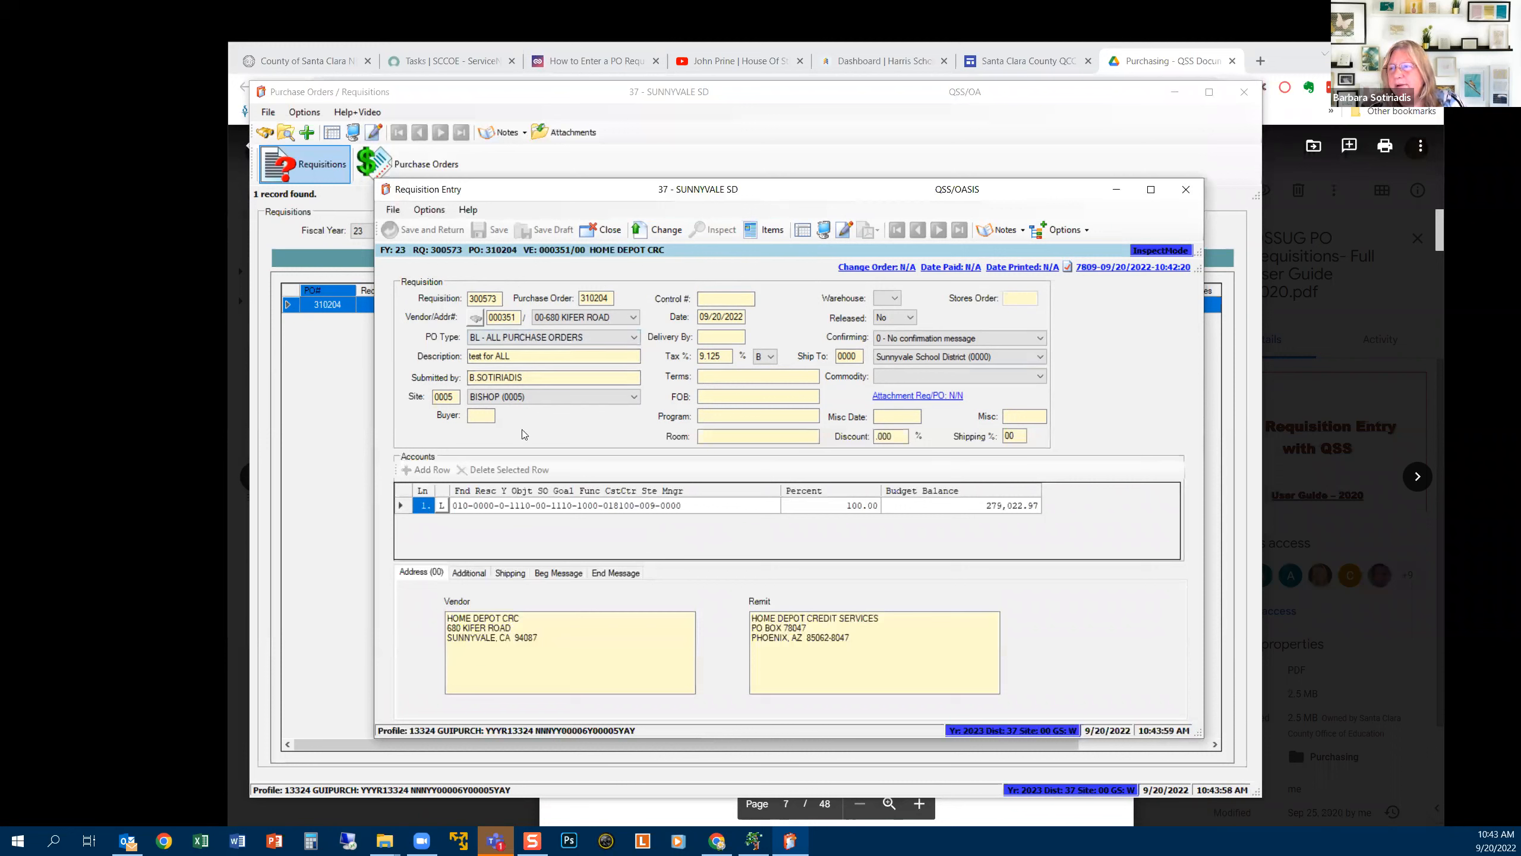
Inspect the requisition's line items, then close the item view and the requisition entry window
{"action": "left_click", "coordinate": [773, 234]}
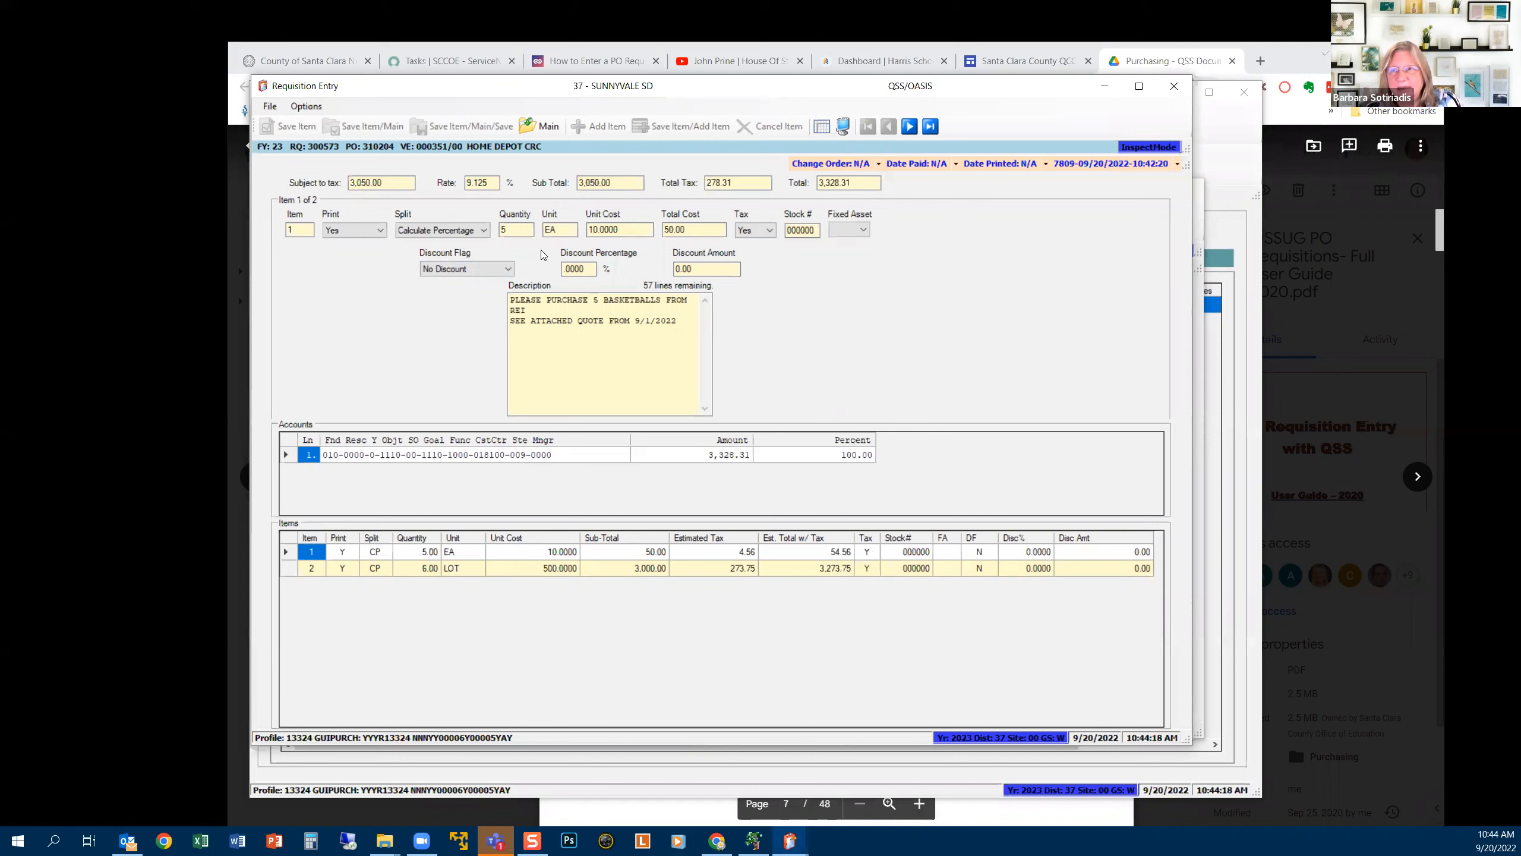
{"action": "left_click", "coordinate": [1172, 87]}
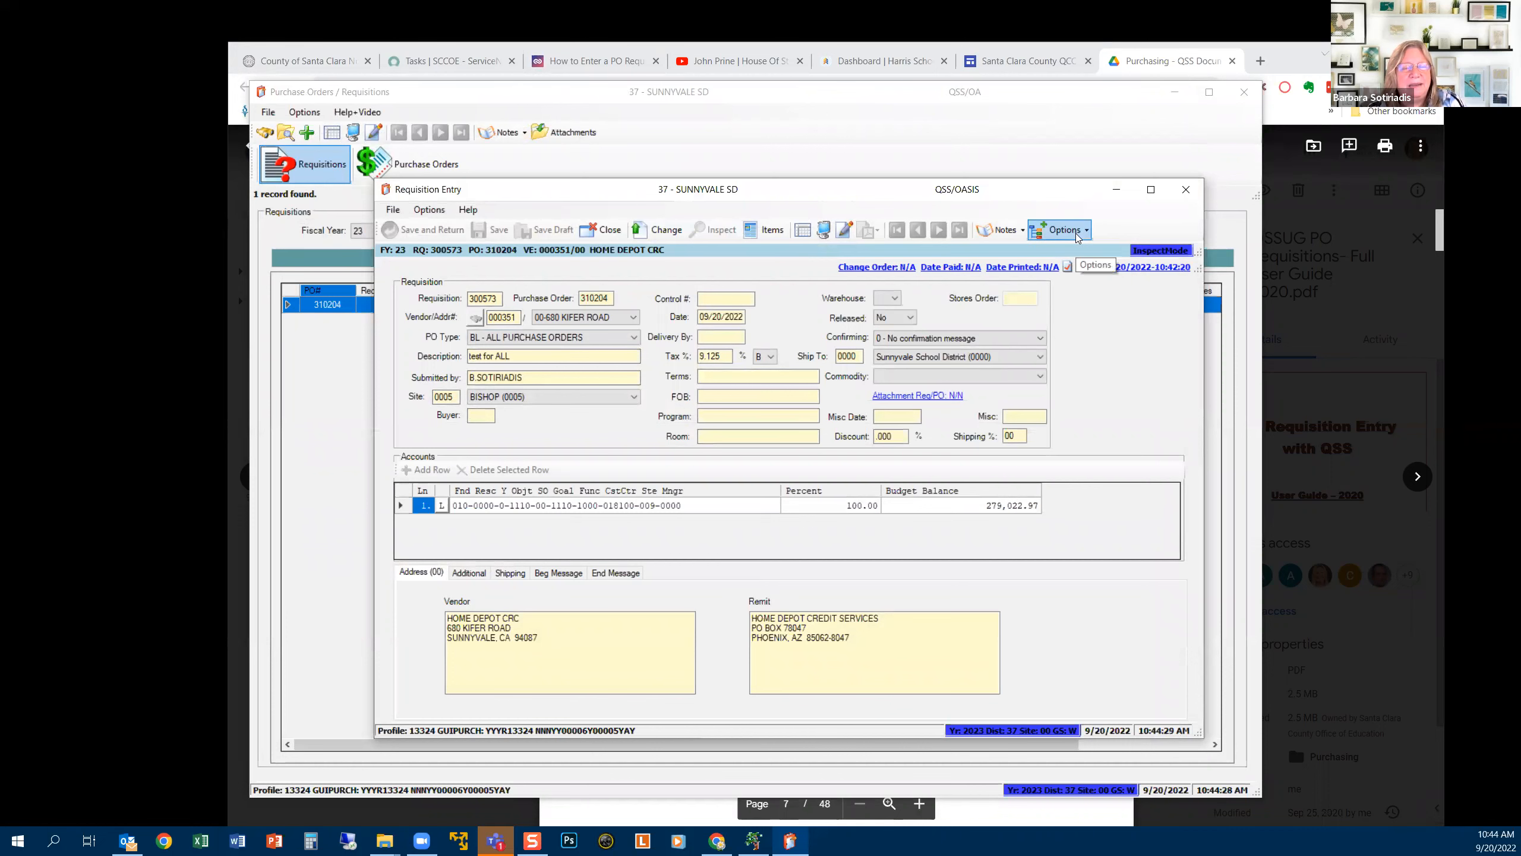
{"action": "left_click", "coordinate": [1184, 190]}
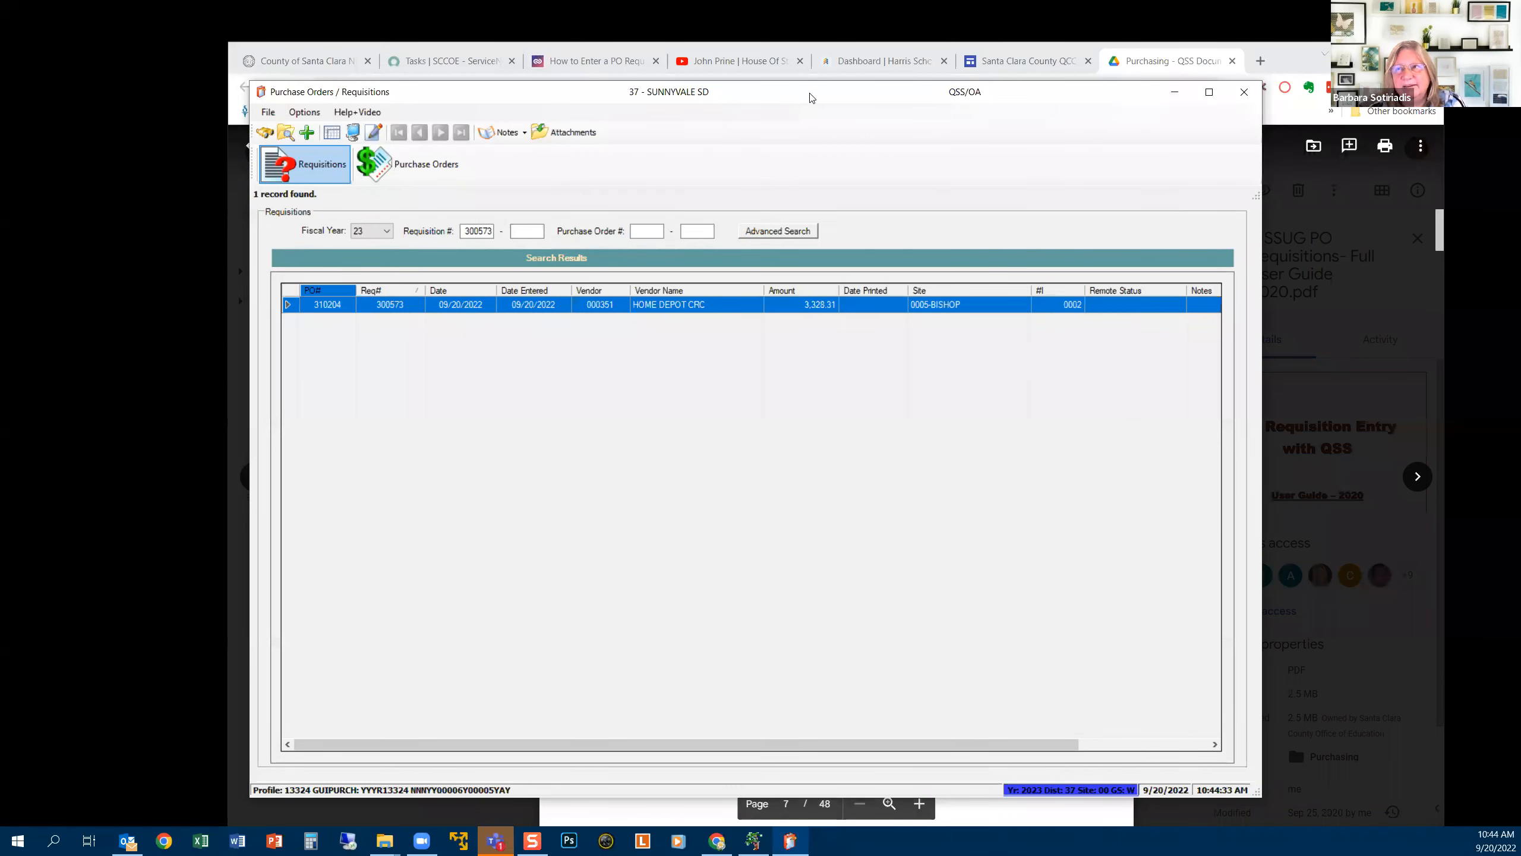
Switch to the PO requisitions user guide in the browser and review its Vendor Search and Main (PO Header Data) sections, dismissing the break reminder
{"action": "left_click_drag", "start_coordinate": [812, 98], "coordinate": [660, 318]}
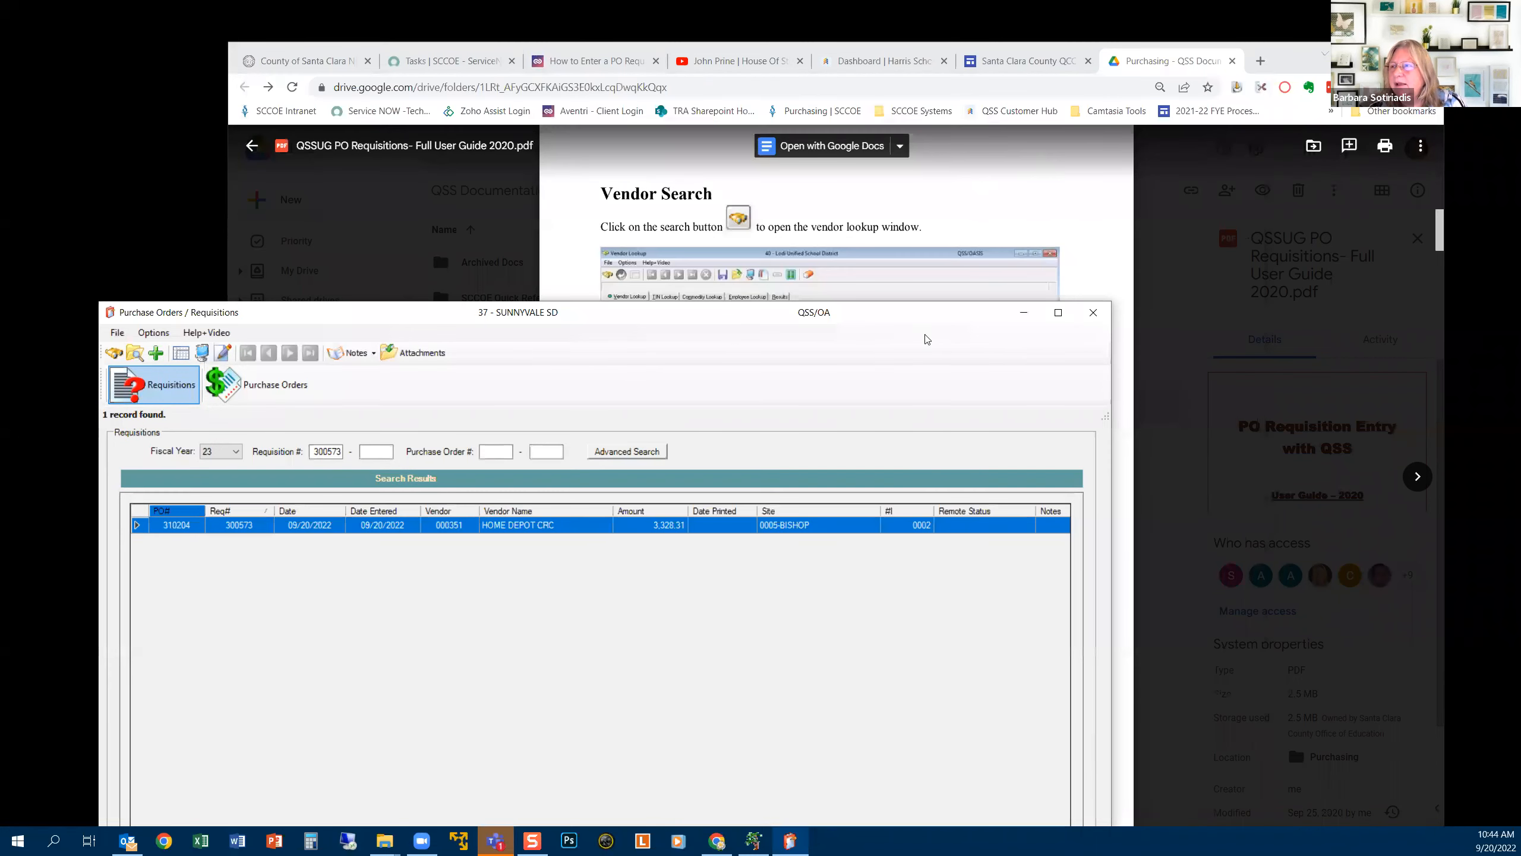
{"action": "left_click", "coordinate": [1287, 275]}
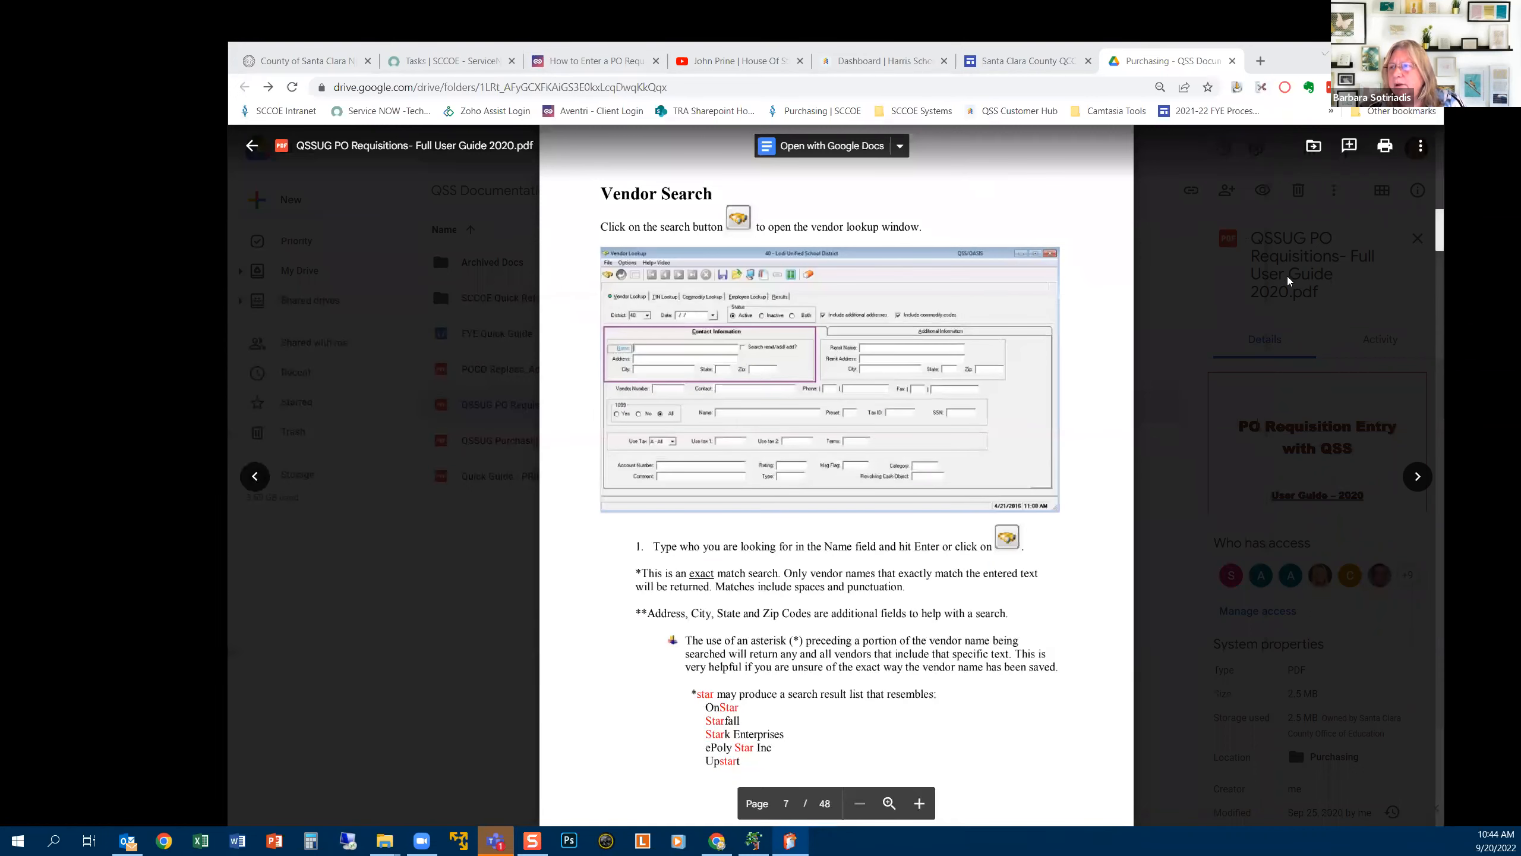
{"action": "scroll", "coordinate": [1002, 245], "scroll_direction": "down", "scroll_amount": 1}
{"action": "scroll", "coordinate": [1001, 244], "scroll_direction": "down", "scroll_amount": 2}
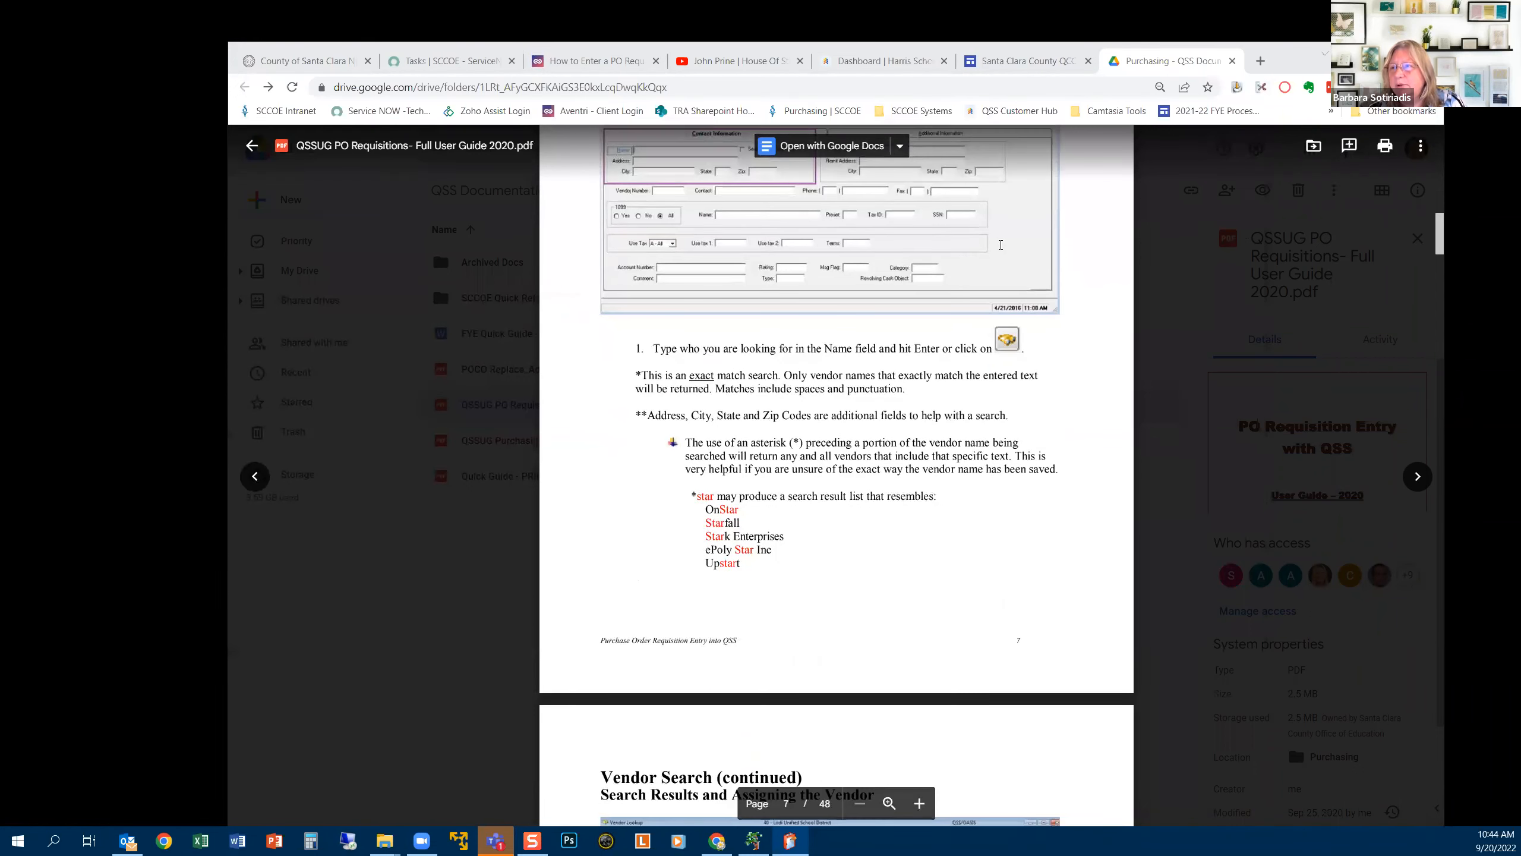
{"action": "scroll", "coordinate": [1000, 244], "scroll_direction": "up", "scroll_amount": 3}
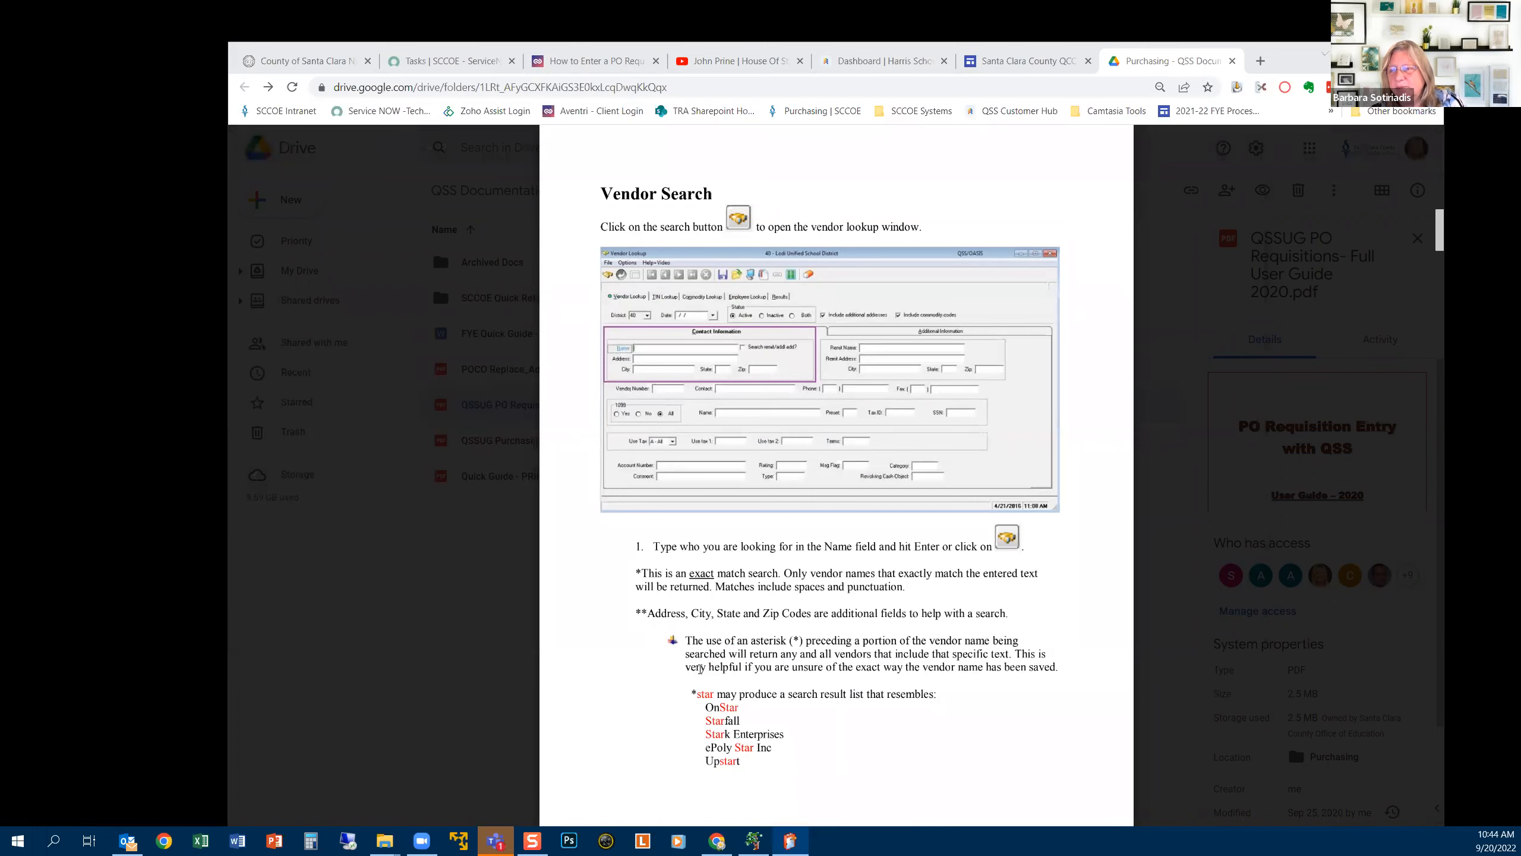
{"action": "scroll", "coordinate": [700, 668], "scroll_direction": "down", "scroll_amount": 10}
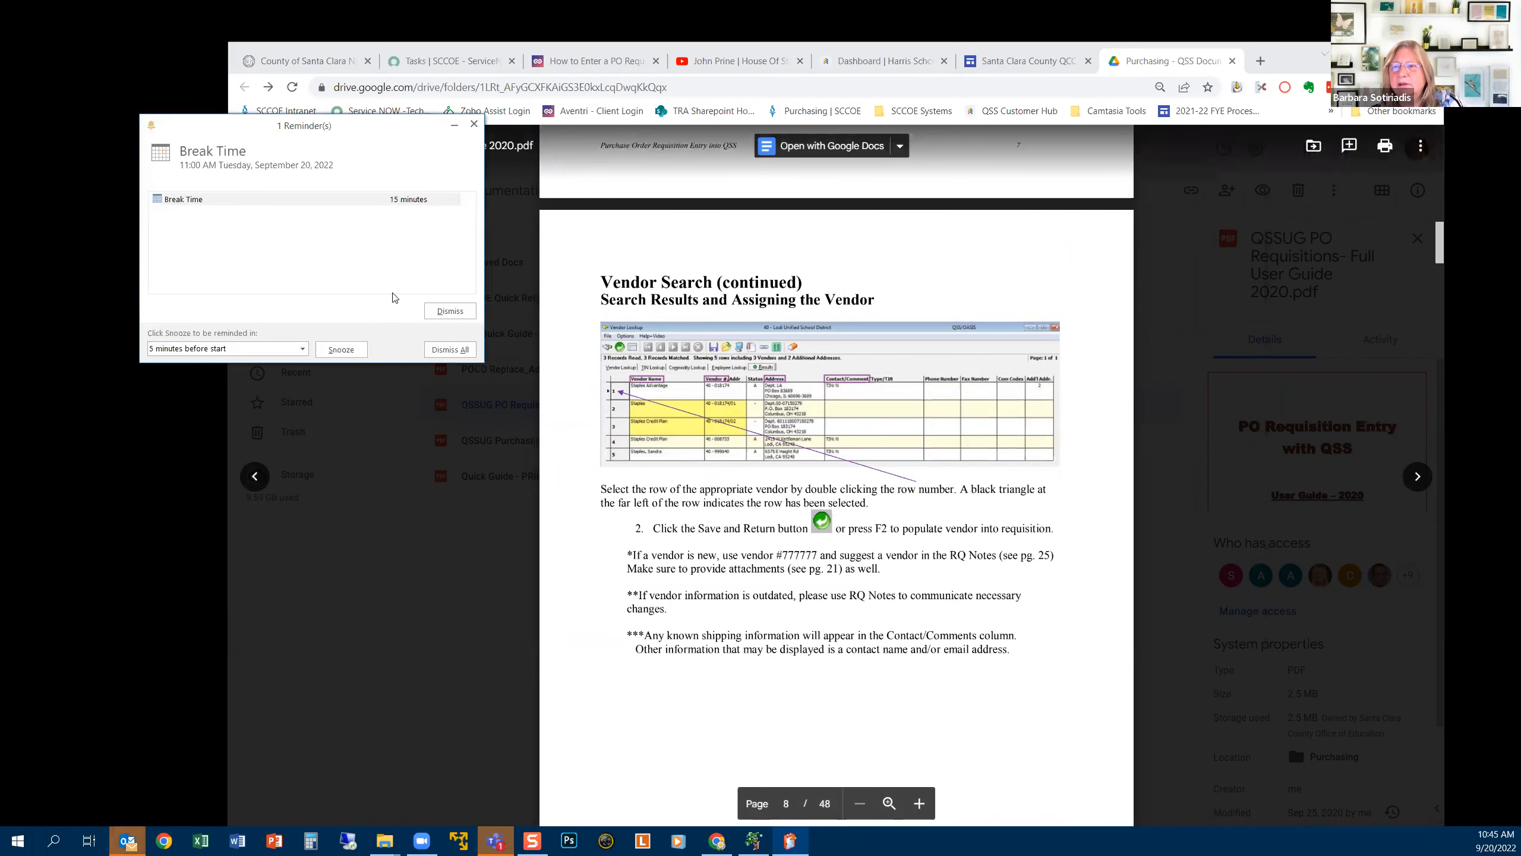
{"action": "left_click", "coordinate": [430, 308]}
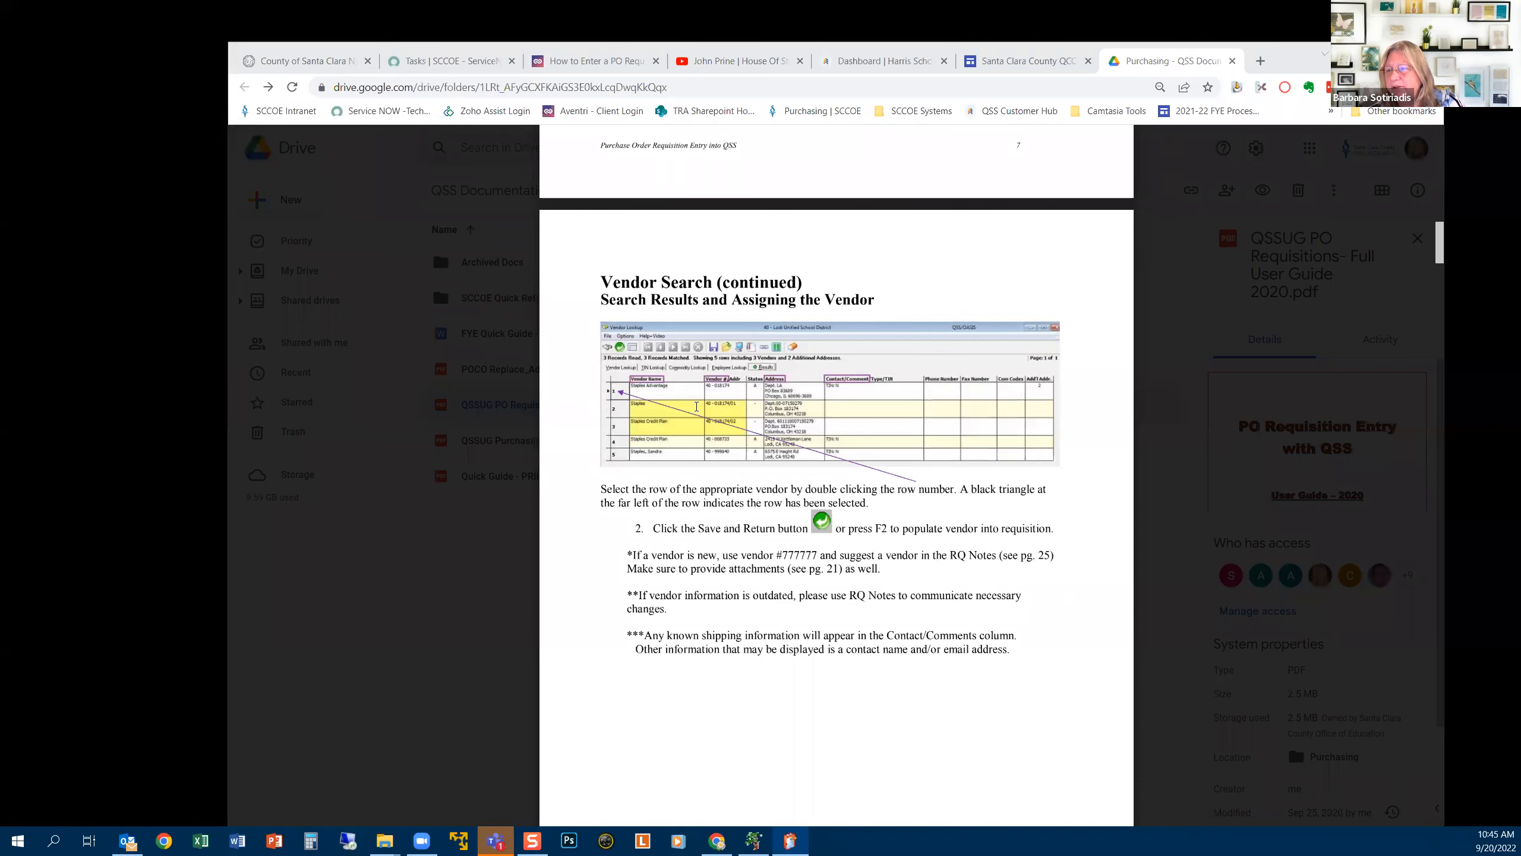
{"action": "scroll", "coordinate": [696, 406], "scroll_direction": "down", "scroll_amount": 10}
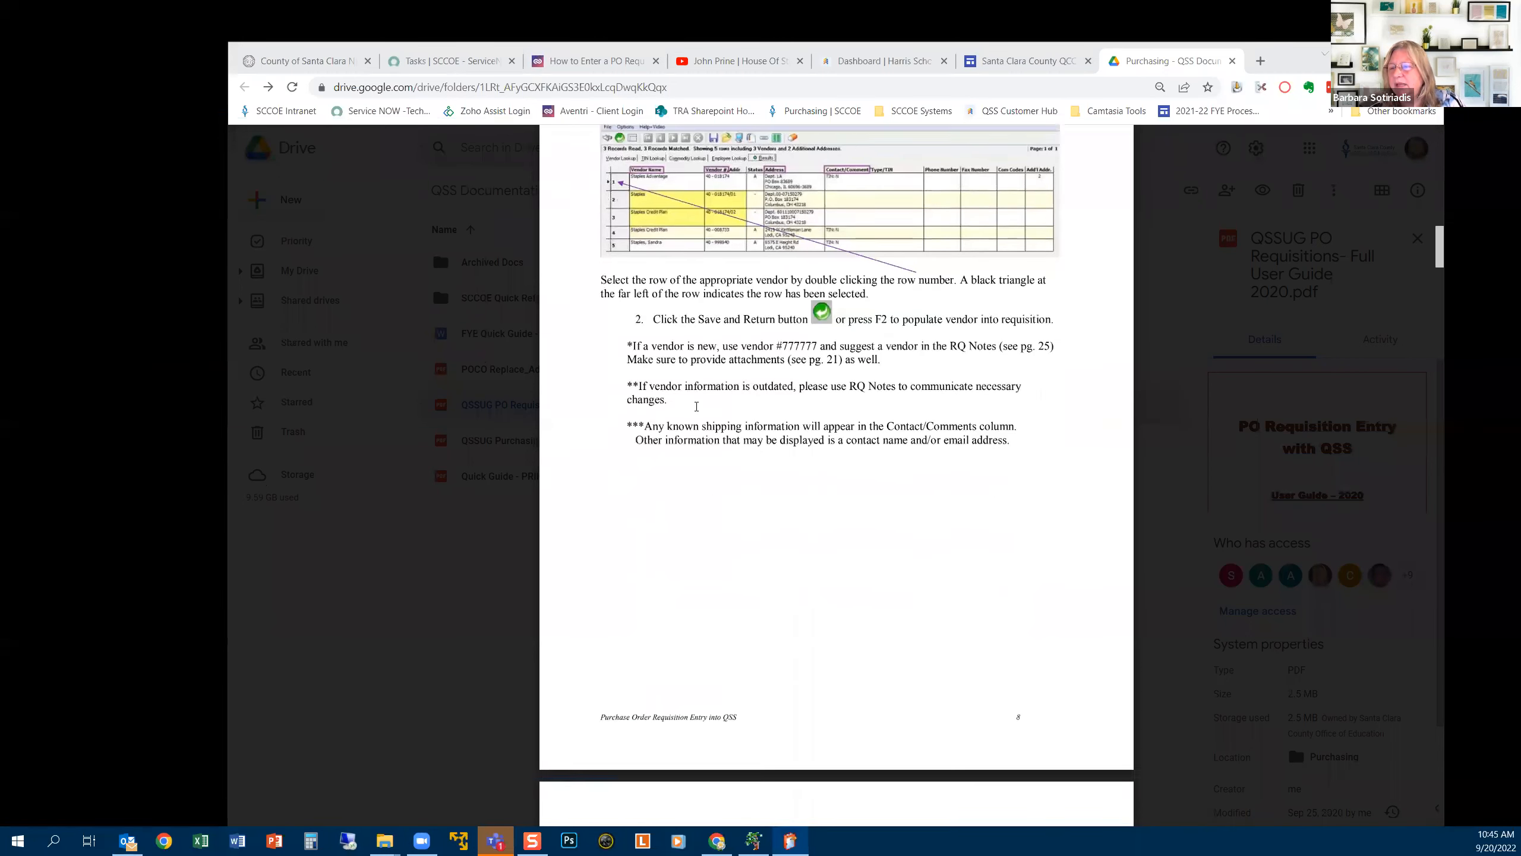
{"action": "scroll", "coordinate": [696, 407], "scroll_direction": "down", "scroll_amount": 5}
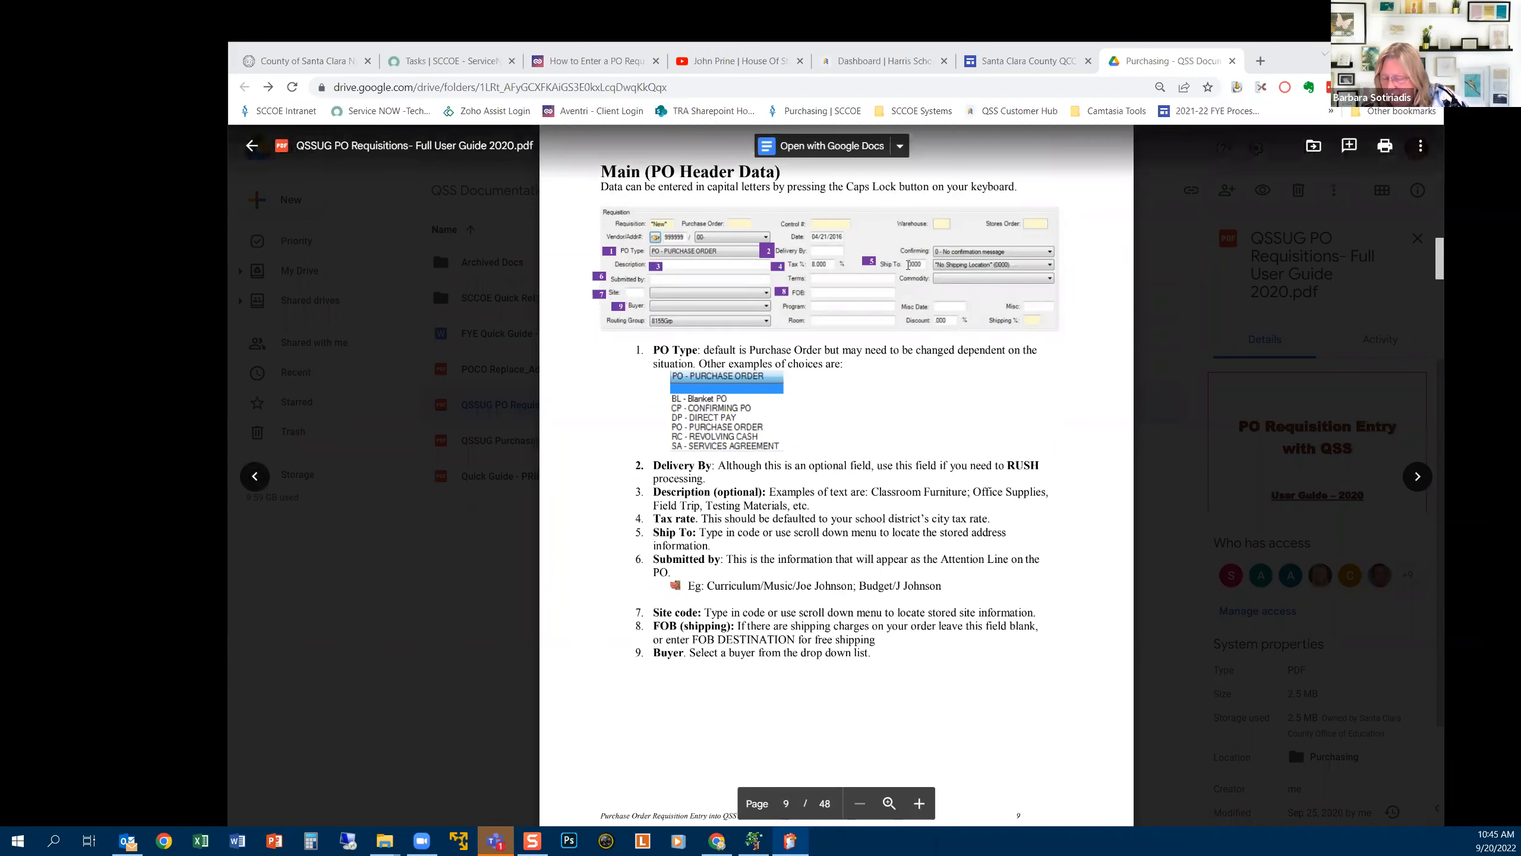
Read the user guide's sections on account codes and percentages, beginning and end messages, and multiple account codes
{"action": "scroll", "coordinate": [1032, 283], "scroll_direction": "down", "scroll_amount": 10}
{"action": "scroll", "coordinate": [820, 429], "scroll_direction": "down", "scroll_amount": 2}
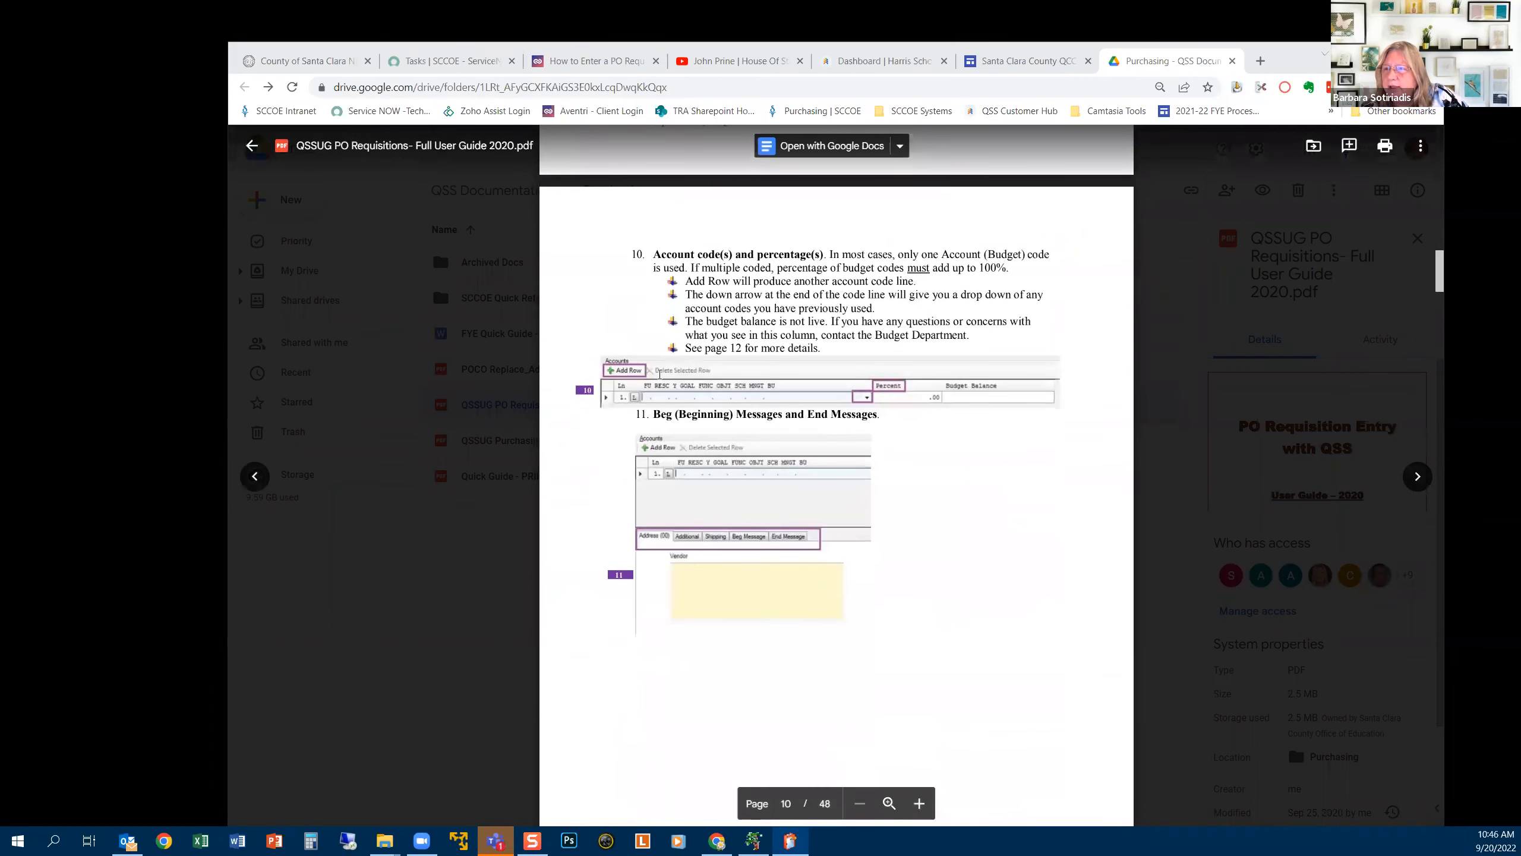
{"action": "scroll", "coordinate": [656, 341], "scroll_direction": "down", "scroll_amount": 4}
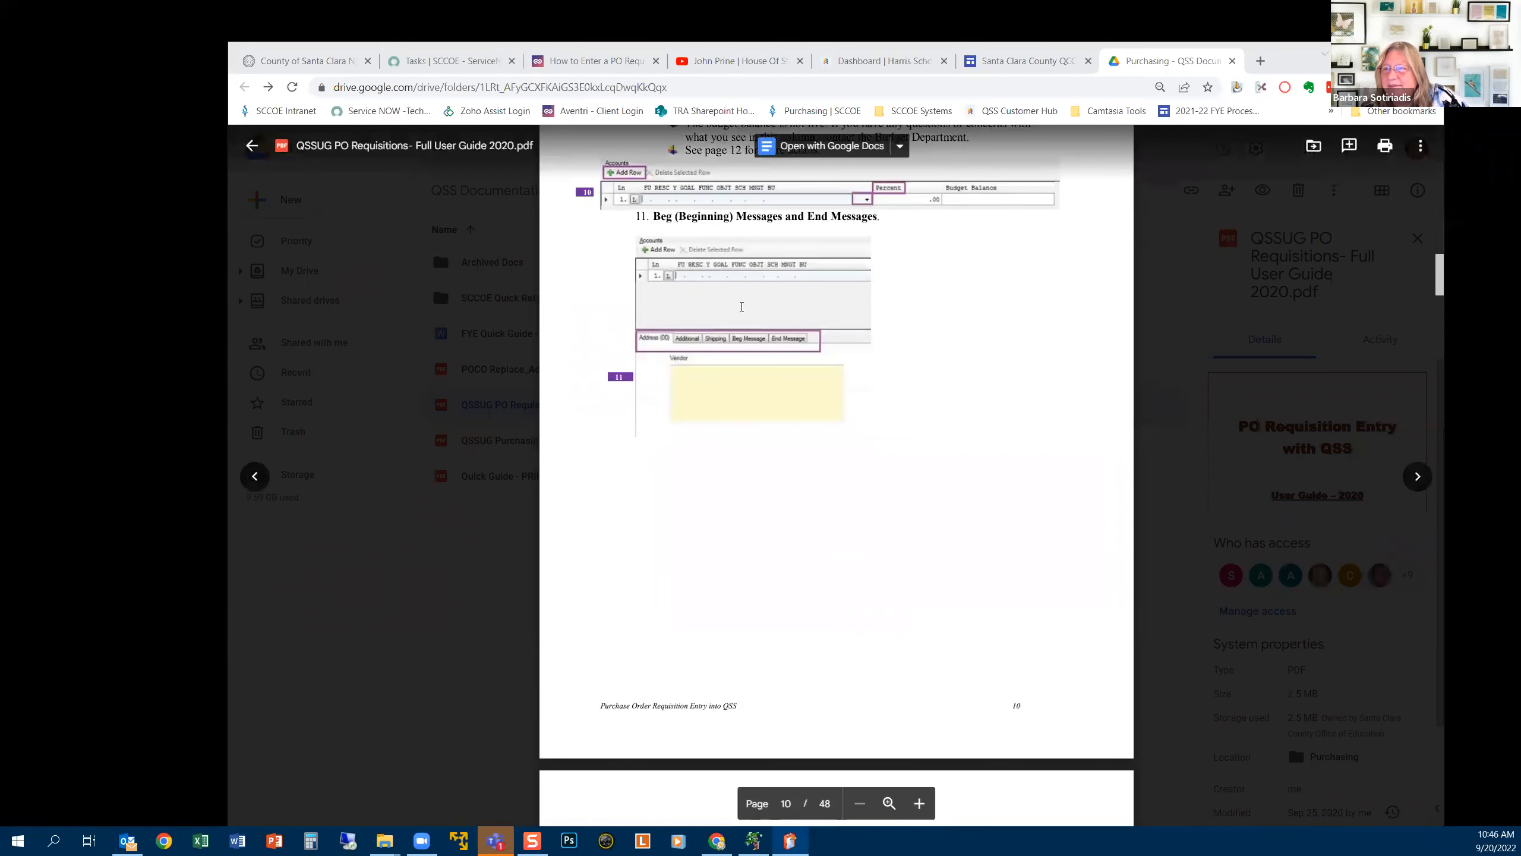
{"action": "scroll", "coordinate": [744, 306], "scroll_direction": "down", "scroll_amount": 4}
{"action": "scroll", "coordinate": [744, 306], "scroll_direction": "down", "scroll_amount": 10}
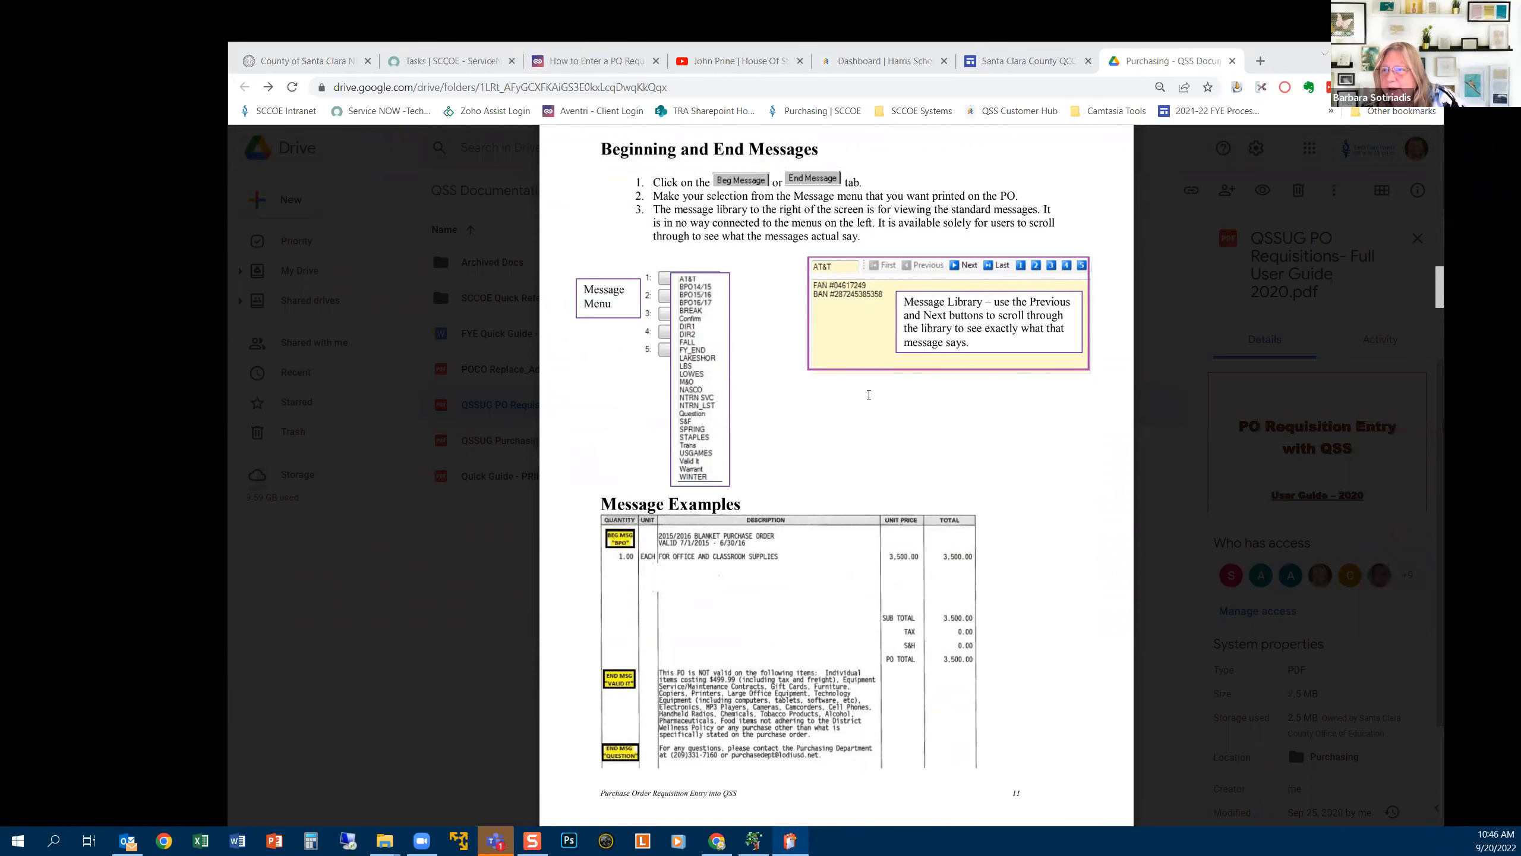
{"action": "scroll", "coordinate": [868, 395], "scroll_direction": "down", "scroll_amount": 10}
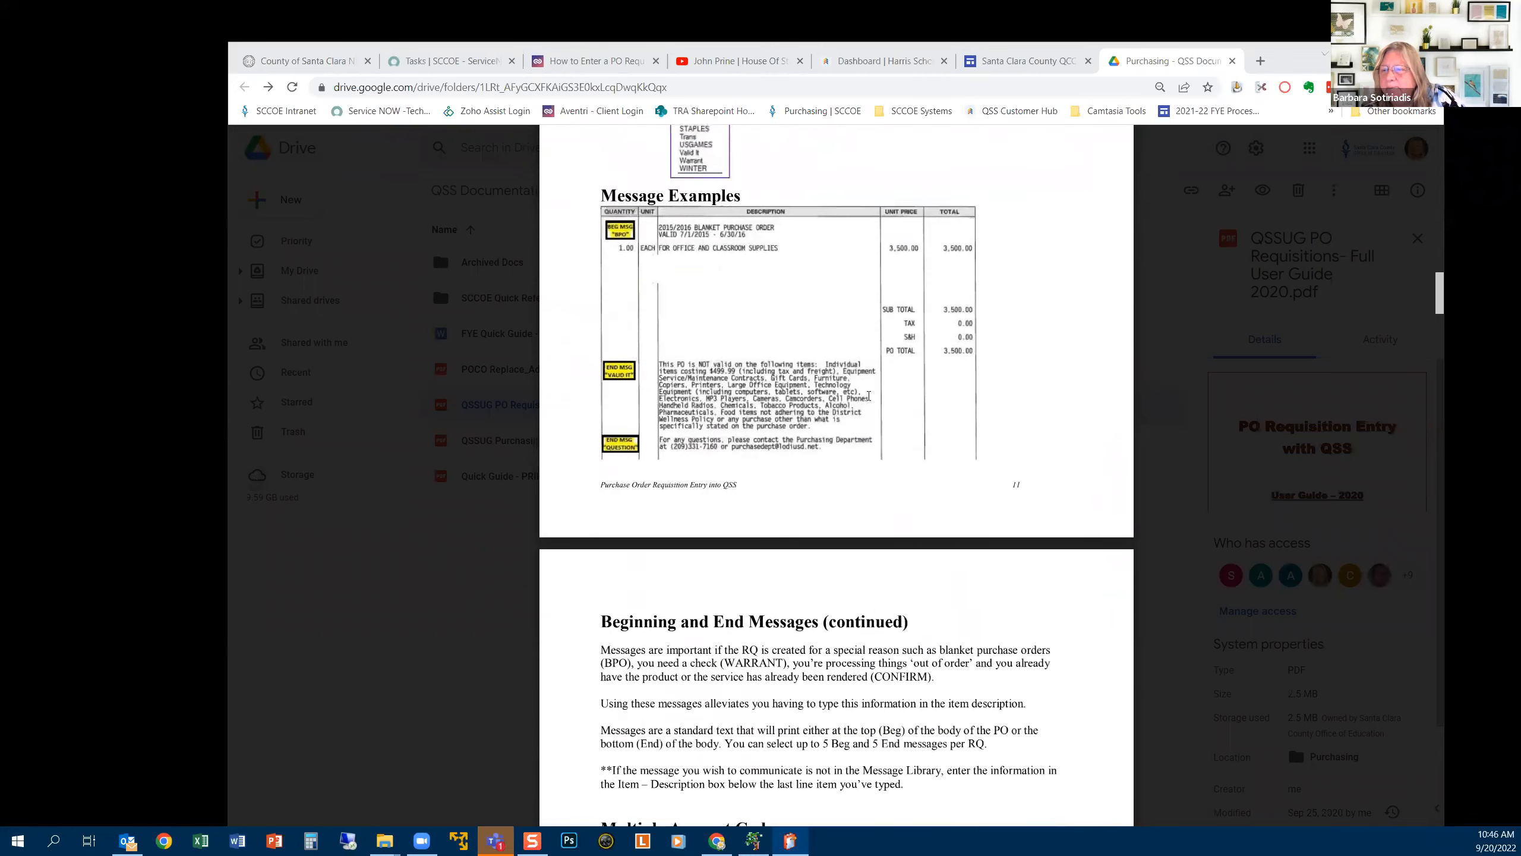
{"action": "scroll", "coordinate": [869, 394], "scroll_direction": "down", "scroll_amount": 7}
{"action": "scroll", "coordinate": [868, 395], "scroll_direction": "up", "scroll_amount": 2}
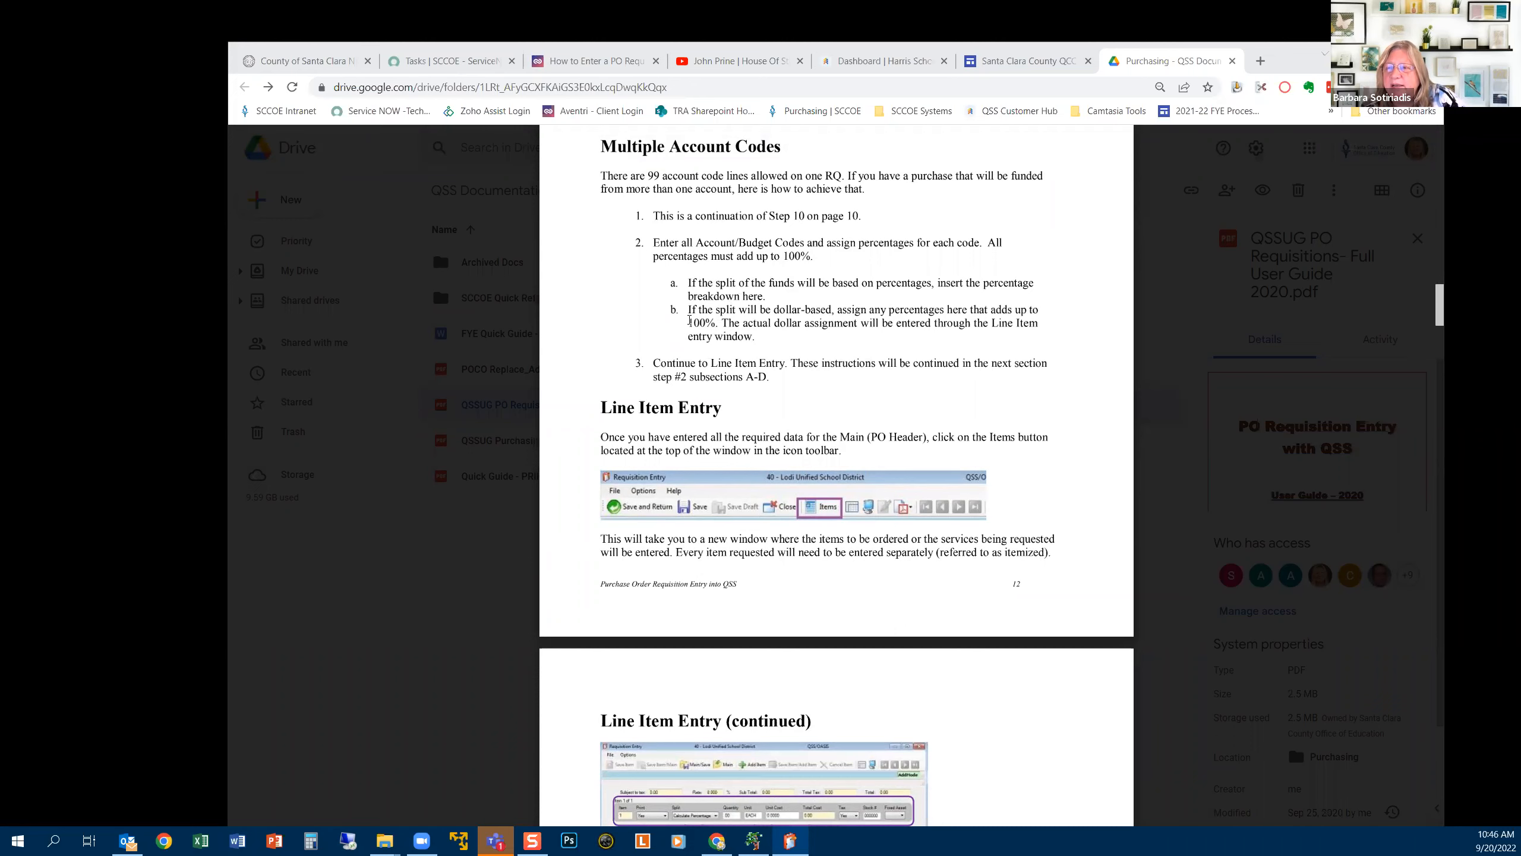
Review the user guide's Line Item Entry pages, including split options and saving items, through to the Discounts section
{"action": "scroll", "coordinate": [690, 321], "scroll_direction": "down", "scroll_amount": 5}
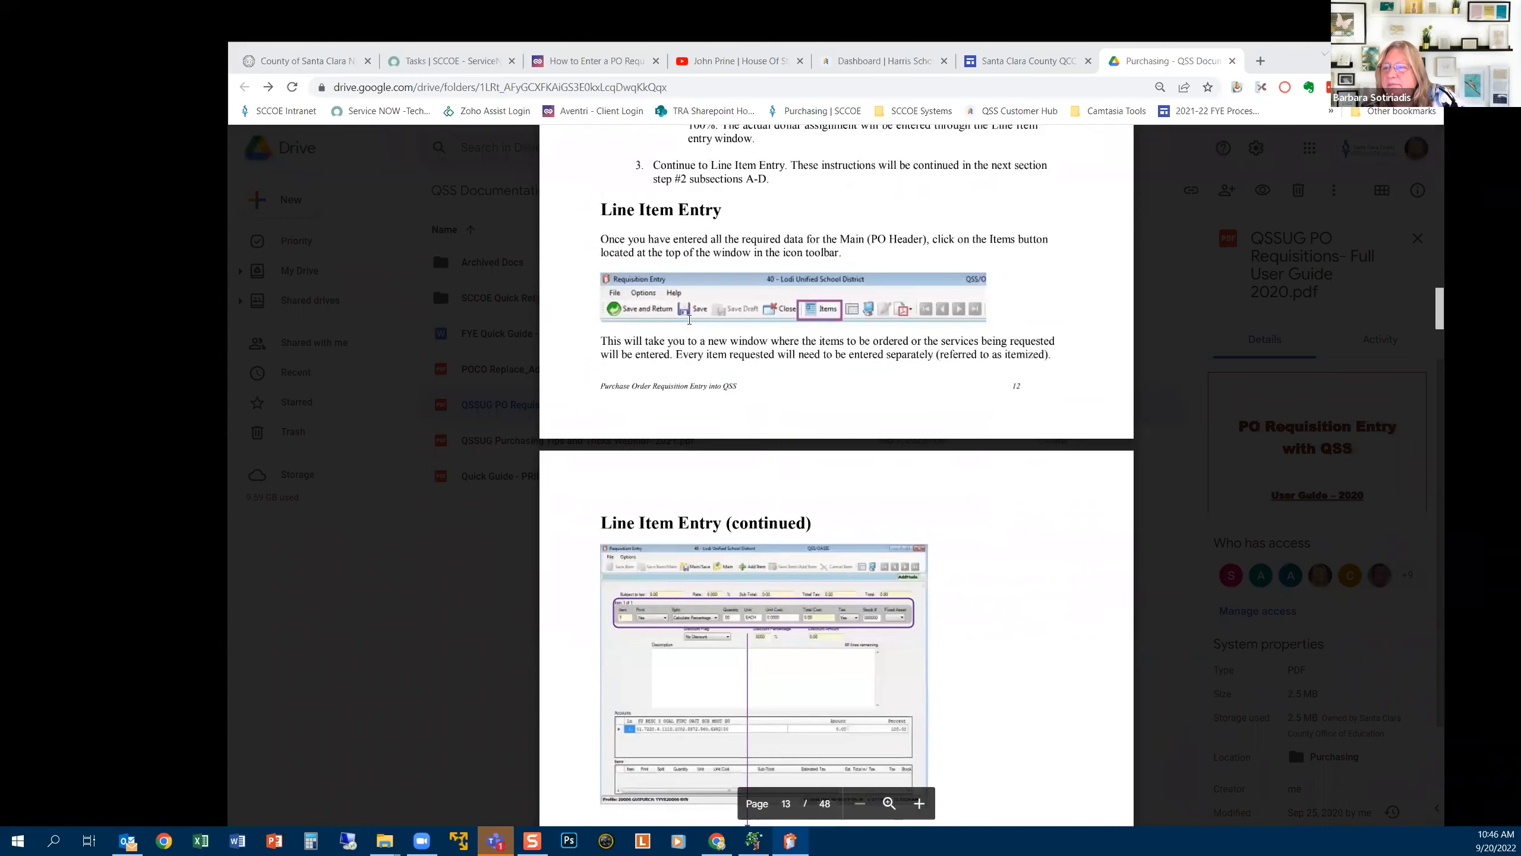
{"action": "scroll", "coordinate": [689, 319], "scroll_direction": "down", "scroll_amount": 18}
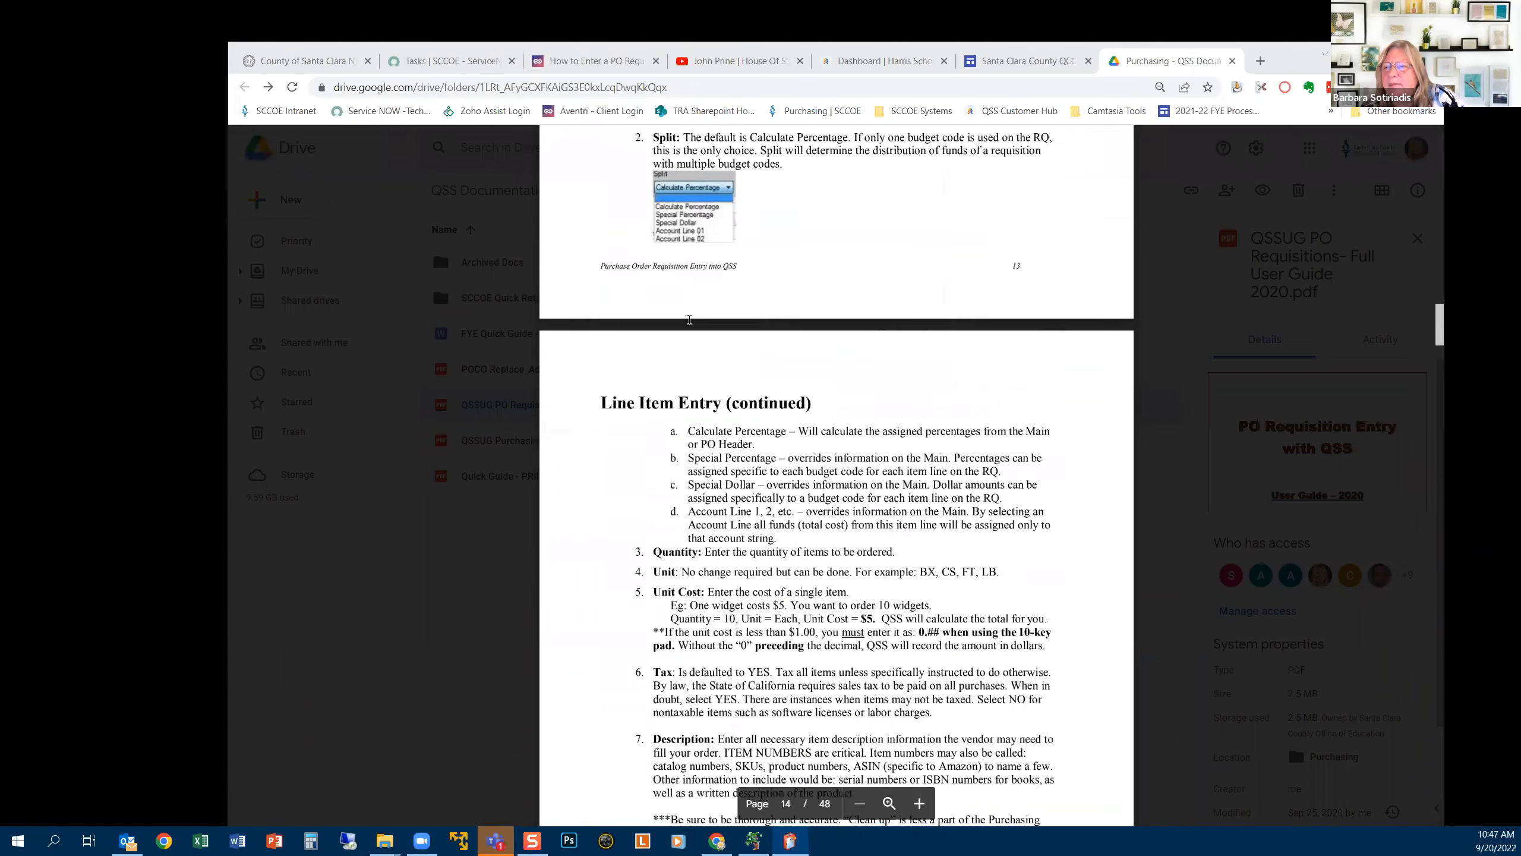
{"action": "scroll", "coordinate": [689, 319], "scroll_direction": "down", "scroll_amount": 20}
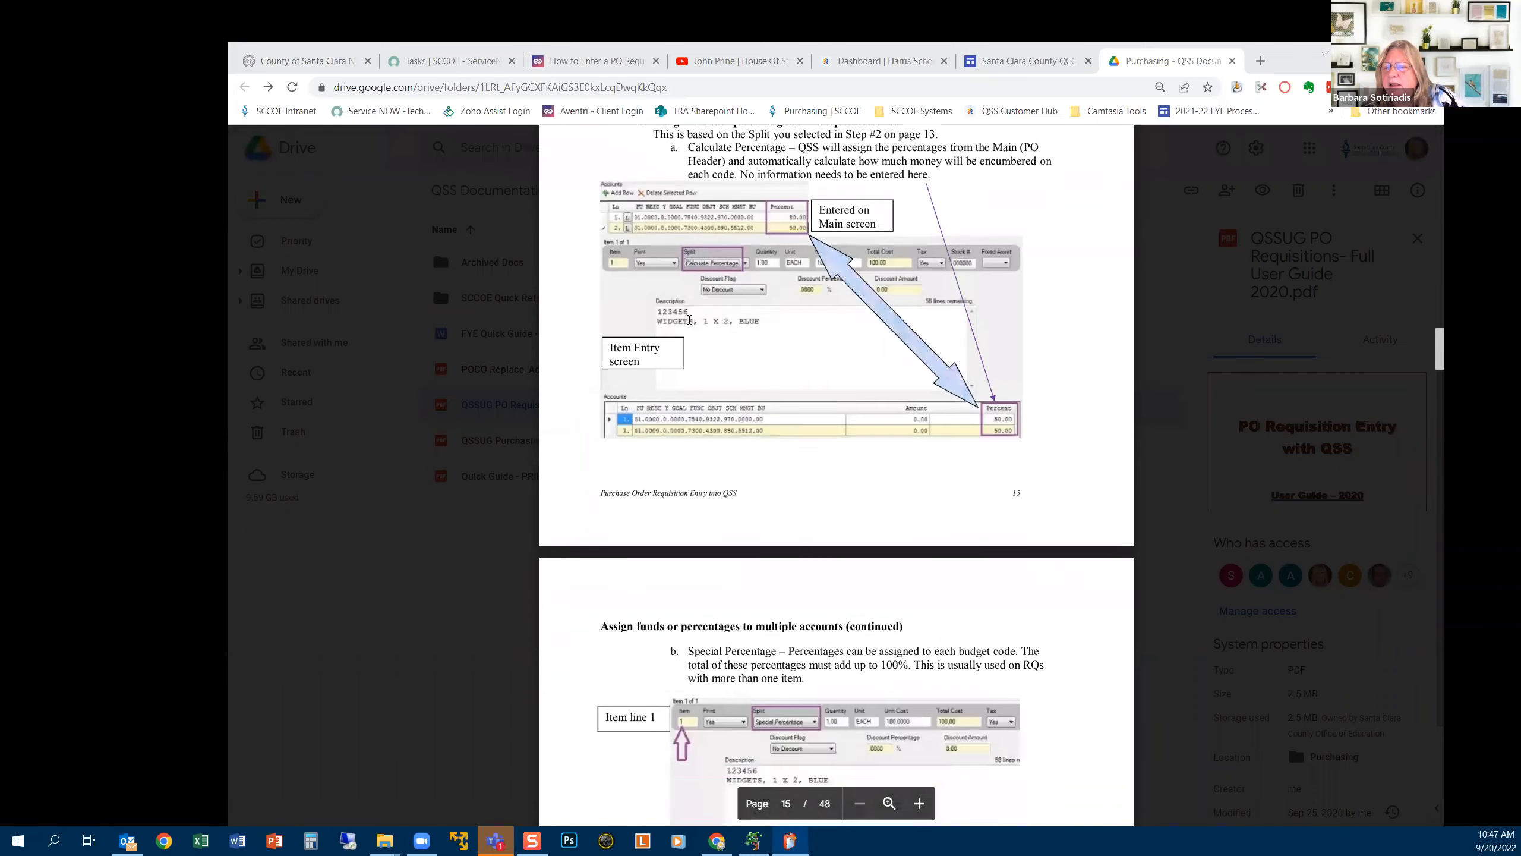
{"action": "scroll", "coordinate": [689, 319], "scroll_direction": "down", "scroll_amount": 20}
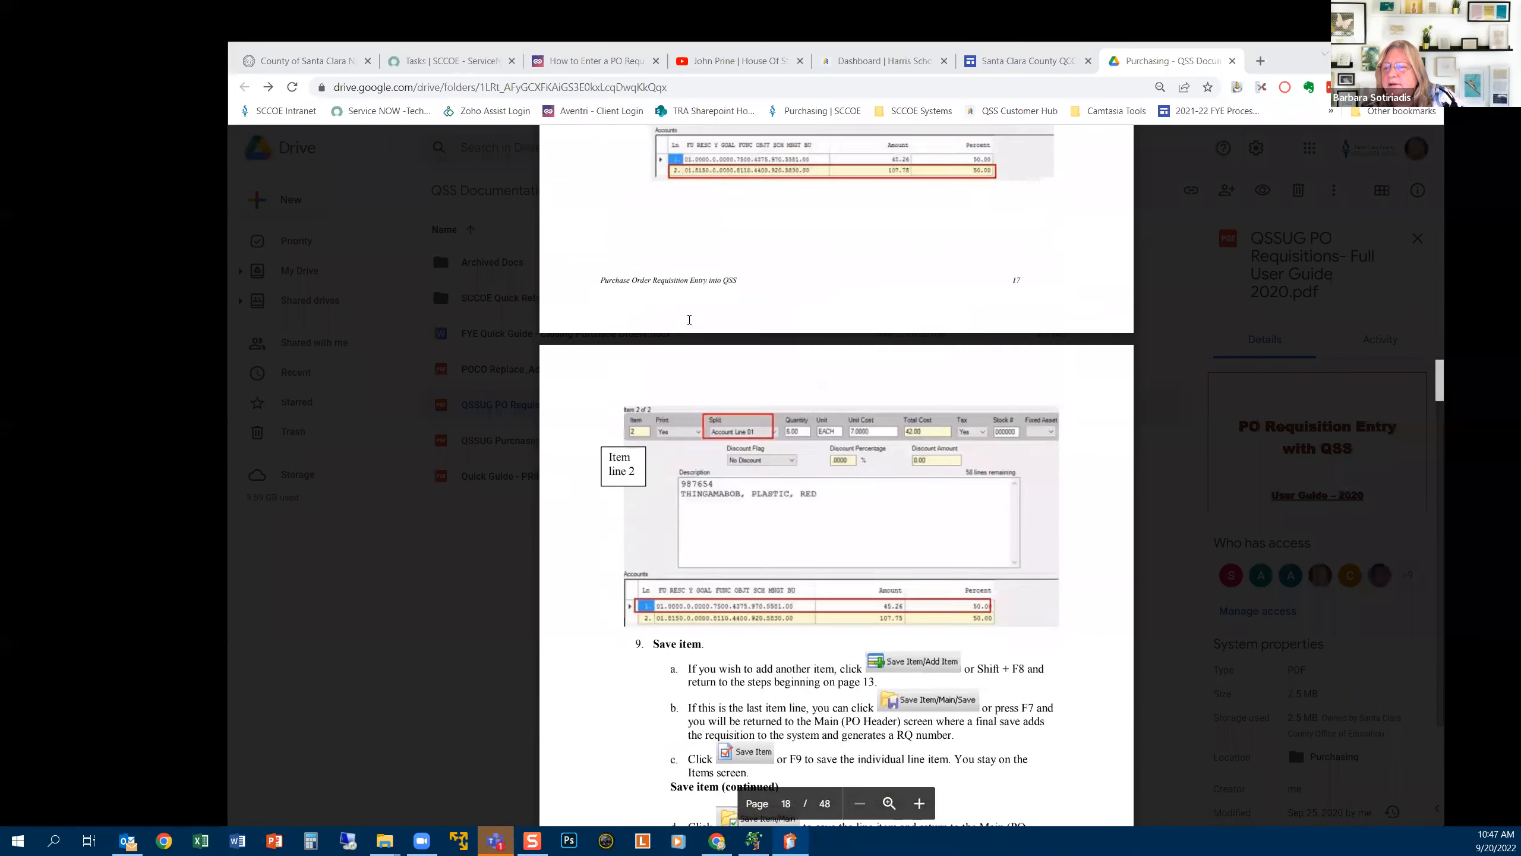
{"action": "scroll", "coordinate": [689, 320], "scroll_direction": "down", "scroll_amount": 5}
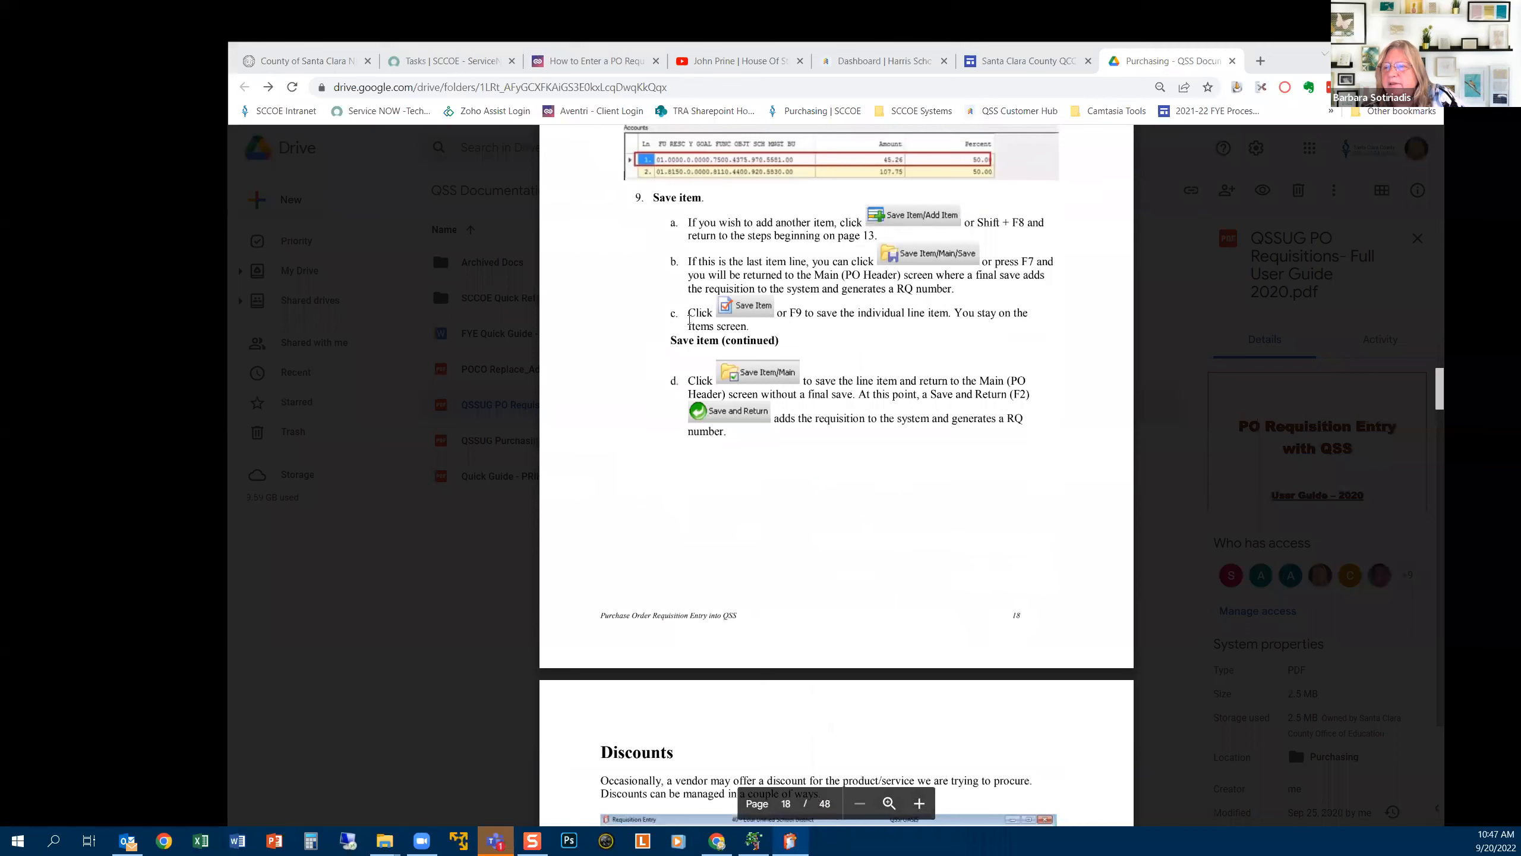
{"action": "scroll", "coordinate": [689, 319], "scroll_direction": "up", "scroll_amount": 5}
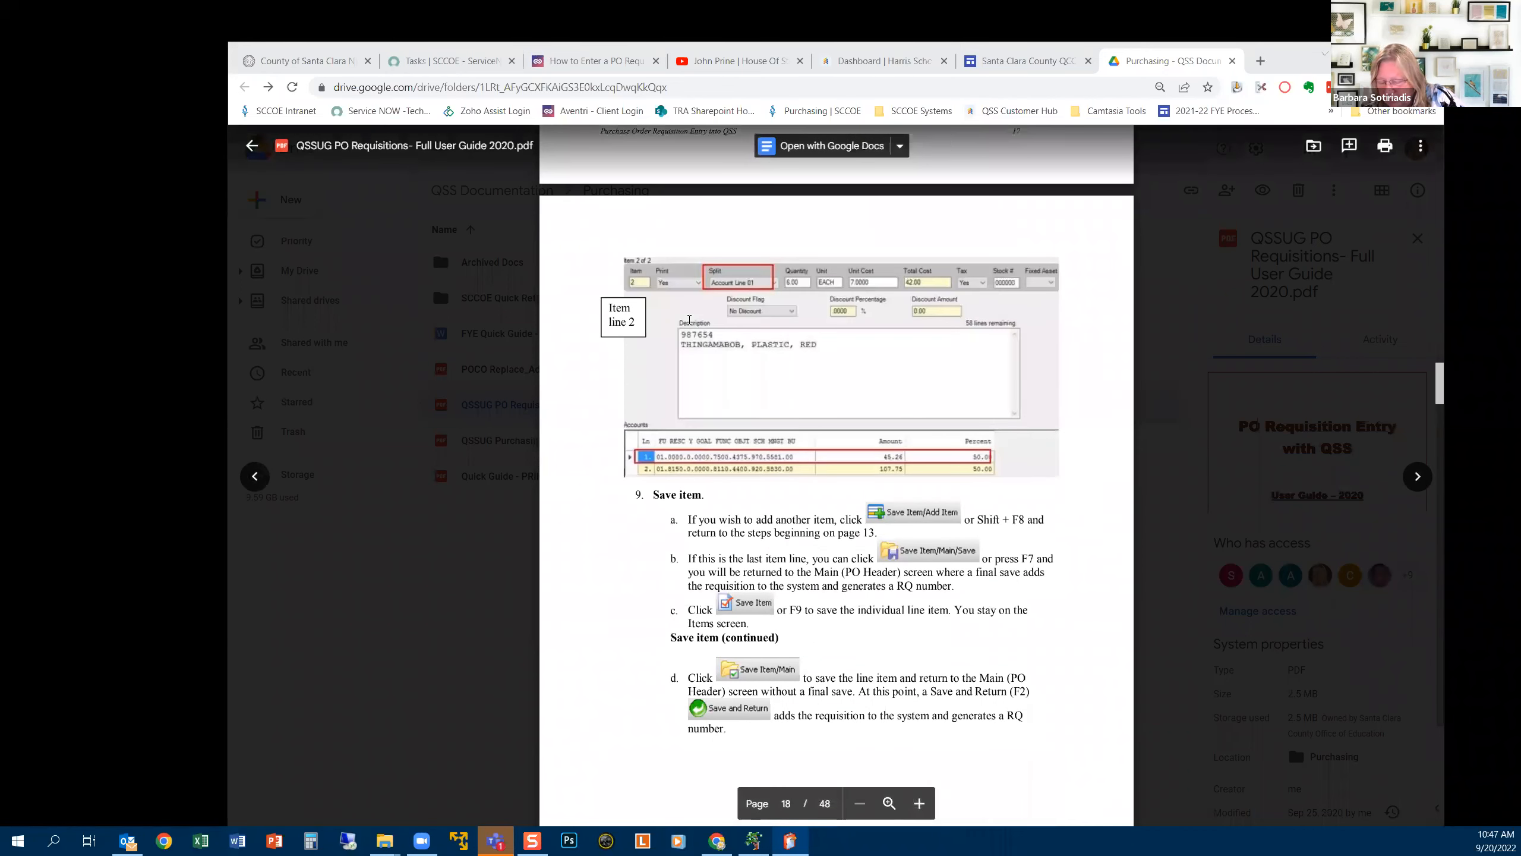
{"action": "scroll", "coordinate": [689, 319], "scroll_direction": "down", "scroll_amount": 10}
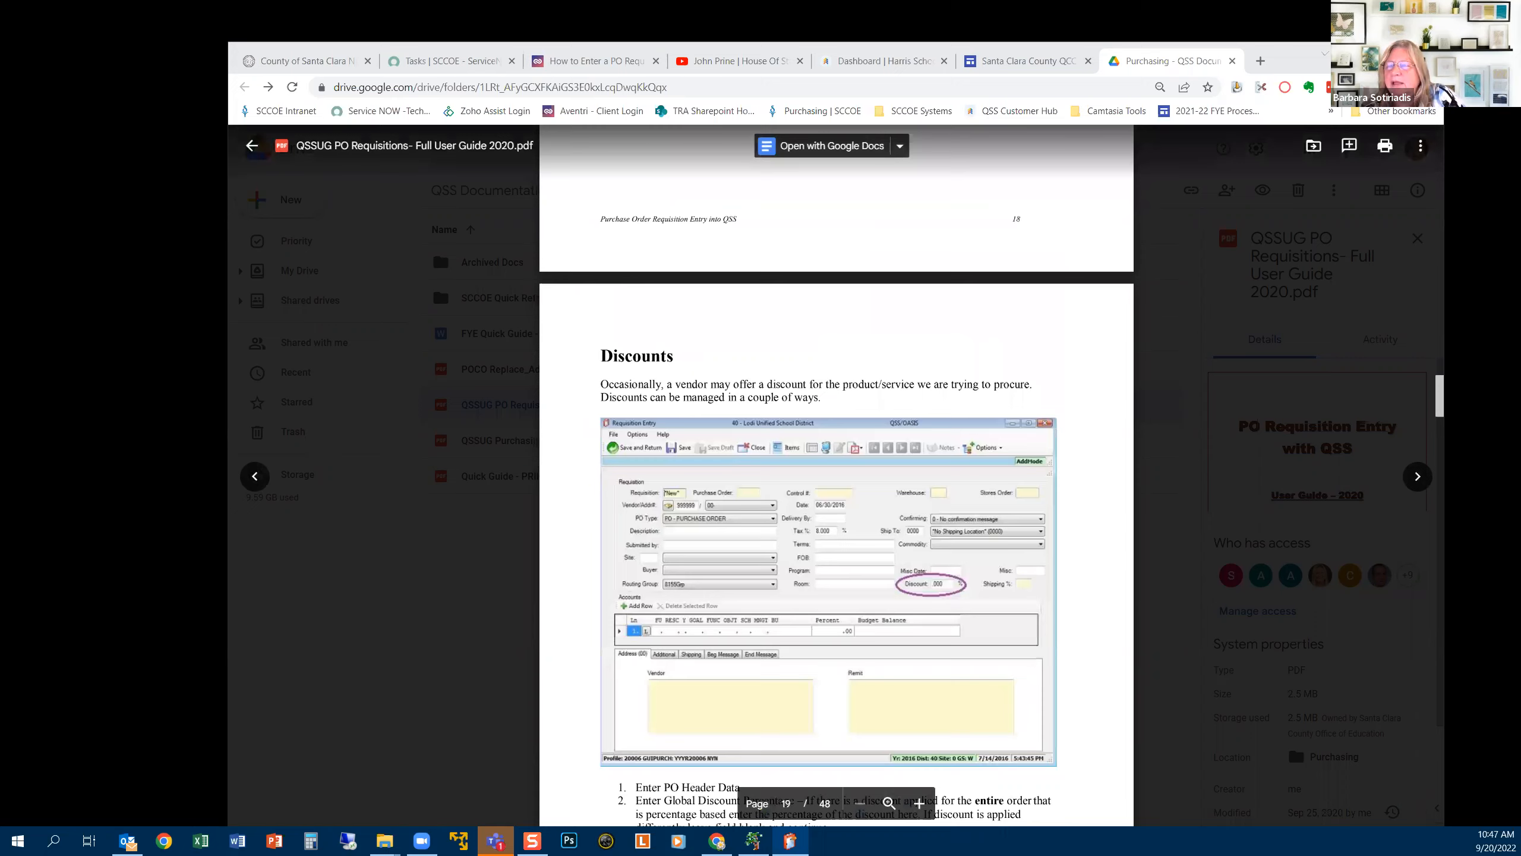
Return to the requisition in inspect mode and examine the options of its attachments manager, then close the manager
{"action": "left_click_drag", "start_coordinate": [0, 83], "coordinate": [1045, 82]}
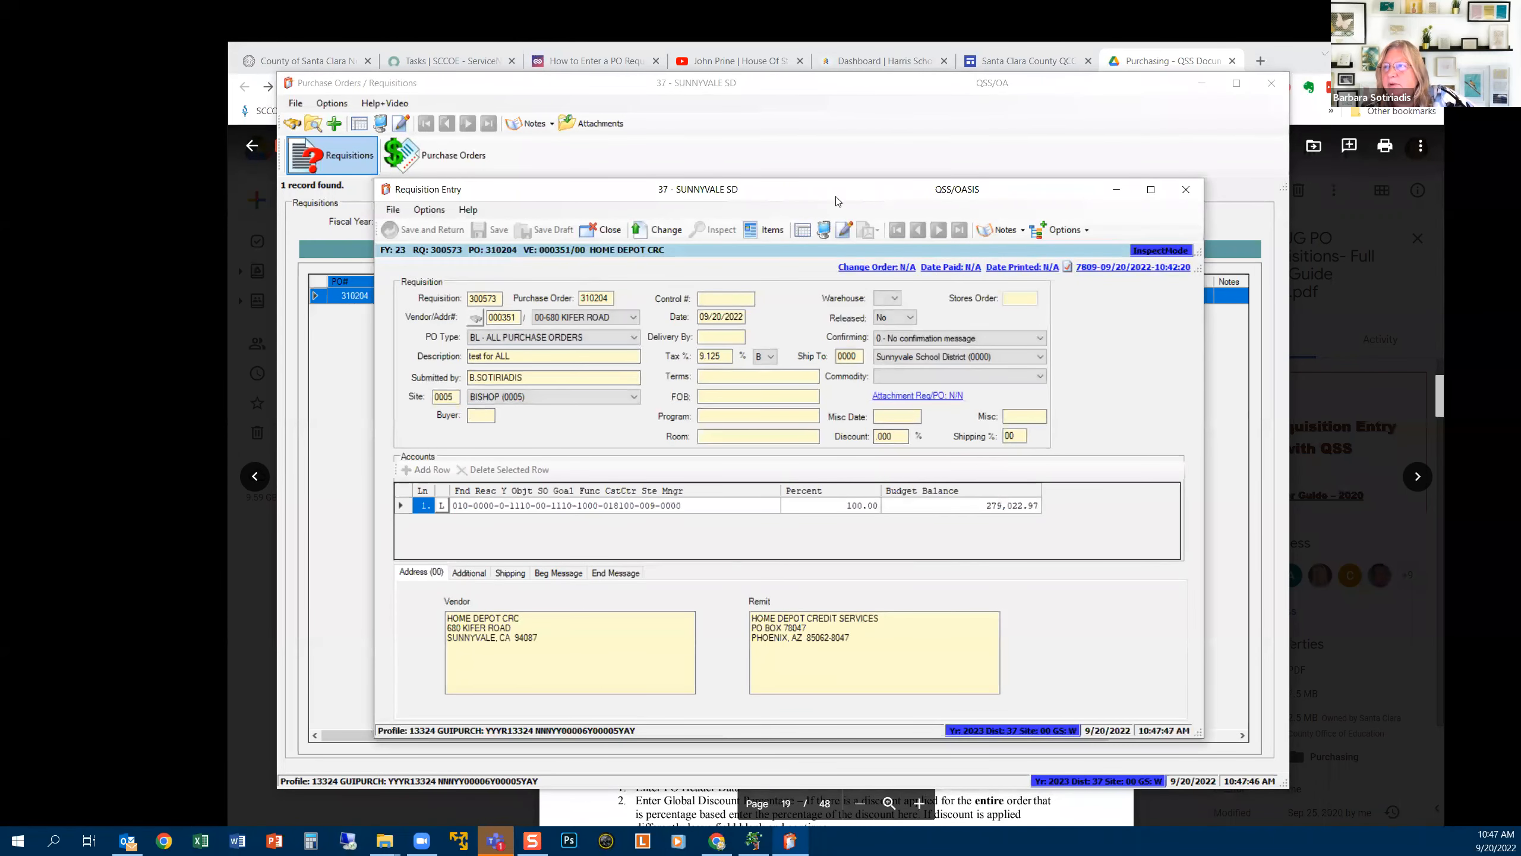
{"action": "left_click_drag", "start_coordinate": [831, 187], "coordinate": [811, 113]}
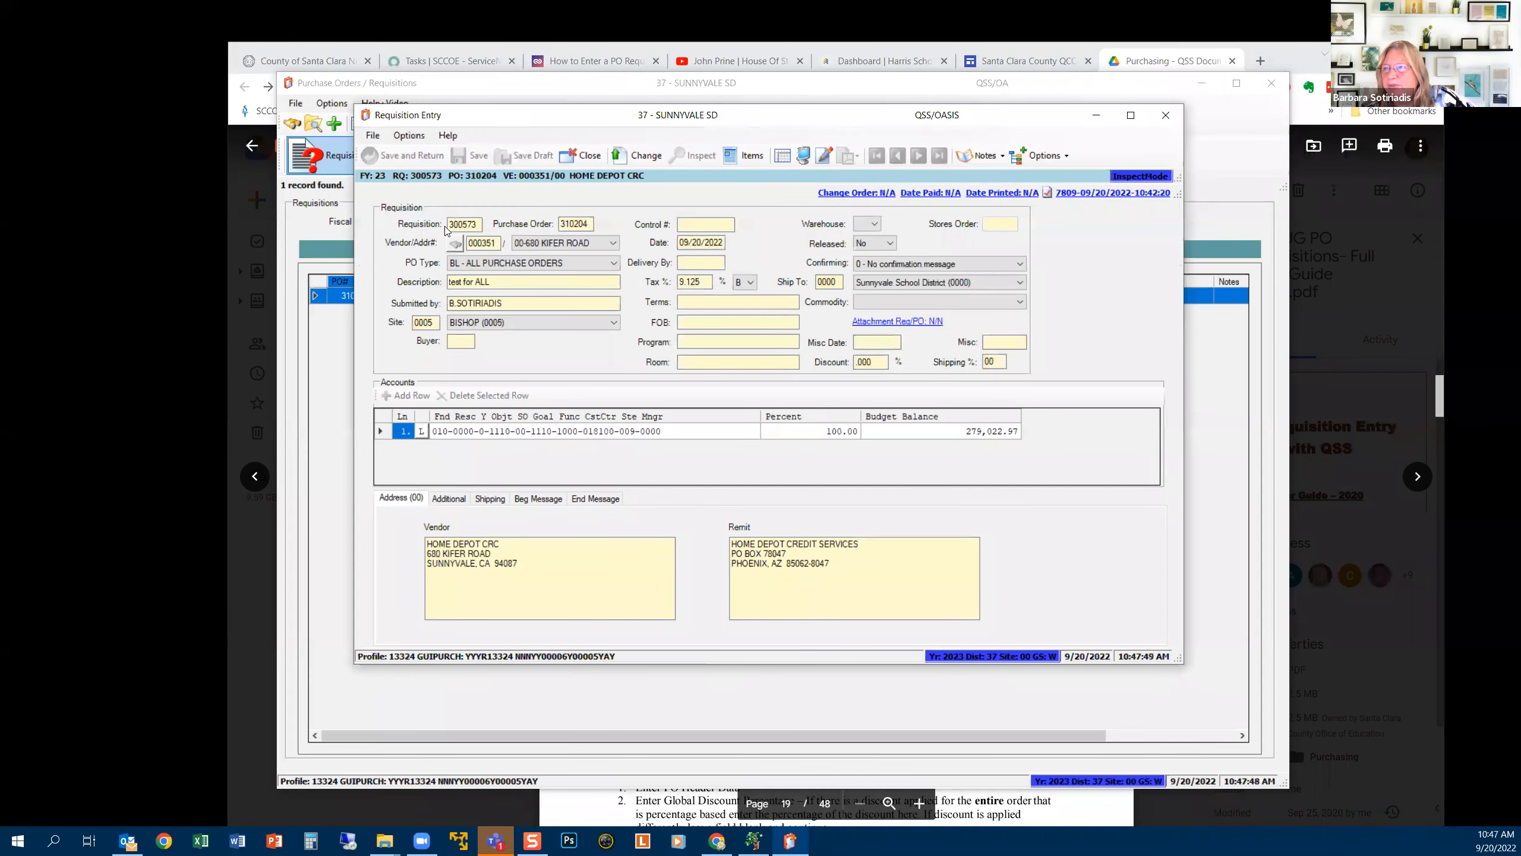
{"action": "left_click", "coordinate": [888, 327]}
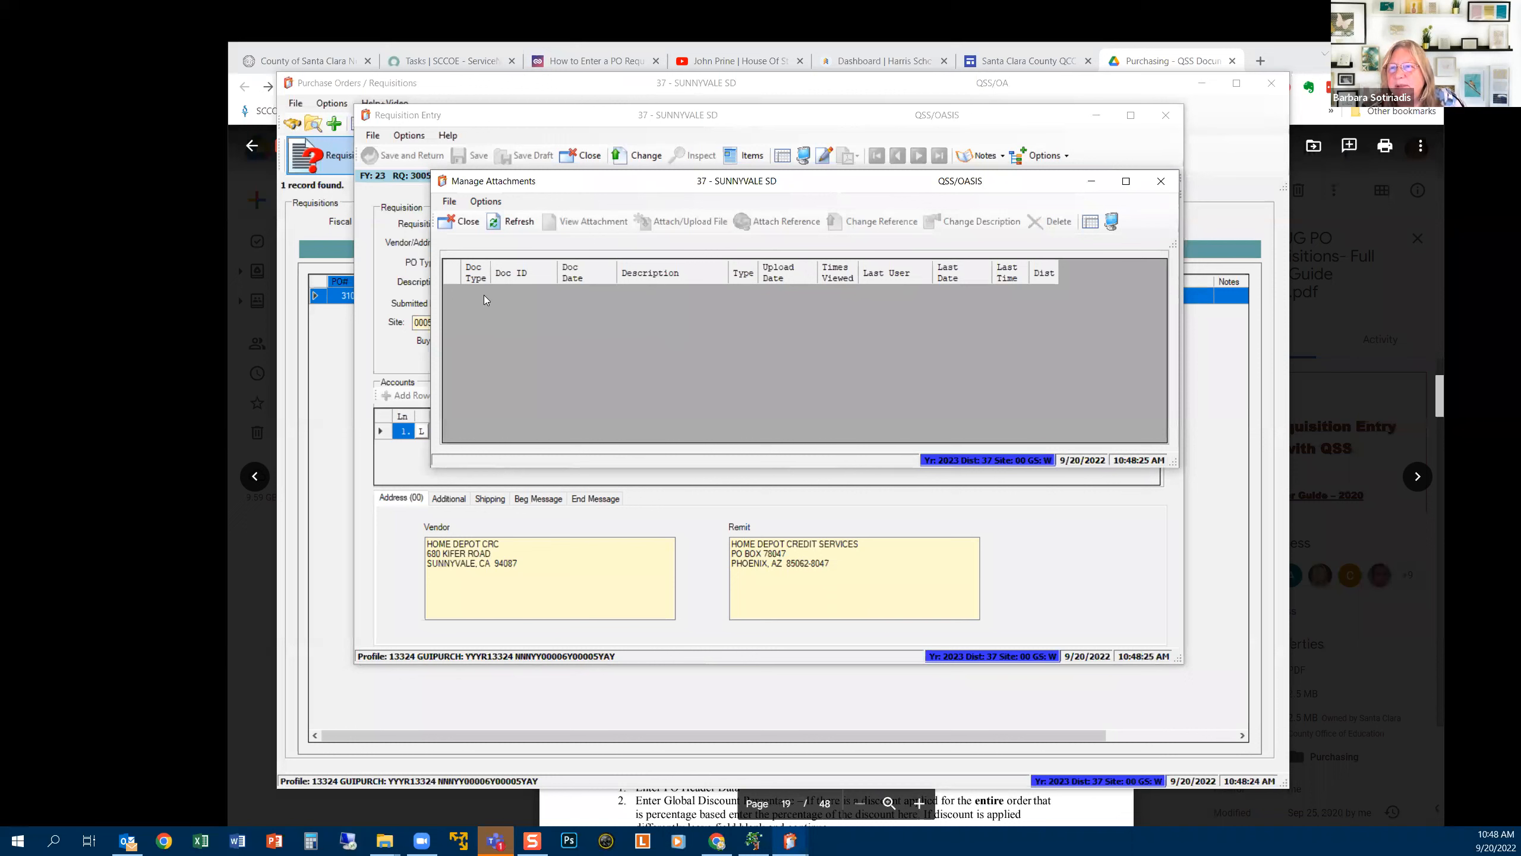
{"action": "left_click", "coordinate": [451, 202]}
{"action": "left_click", "coordinate": [486, 201]}
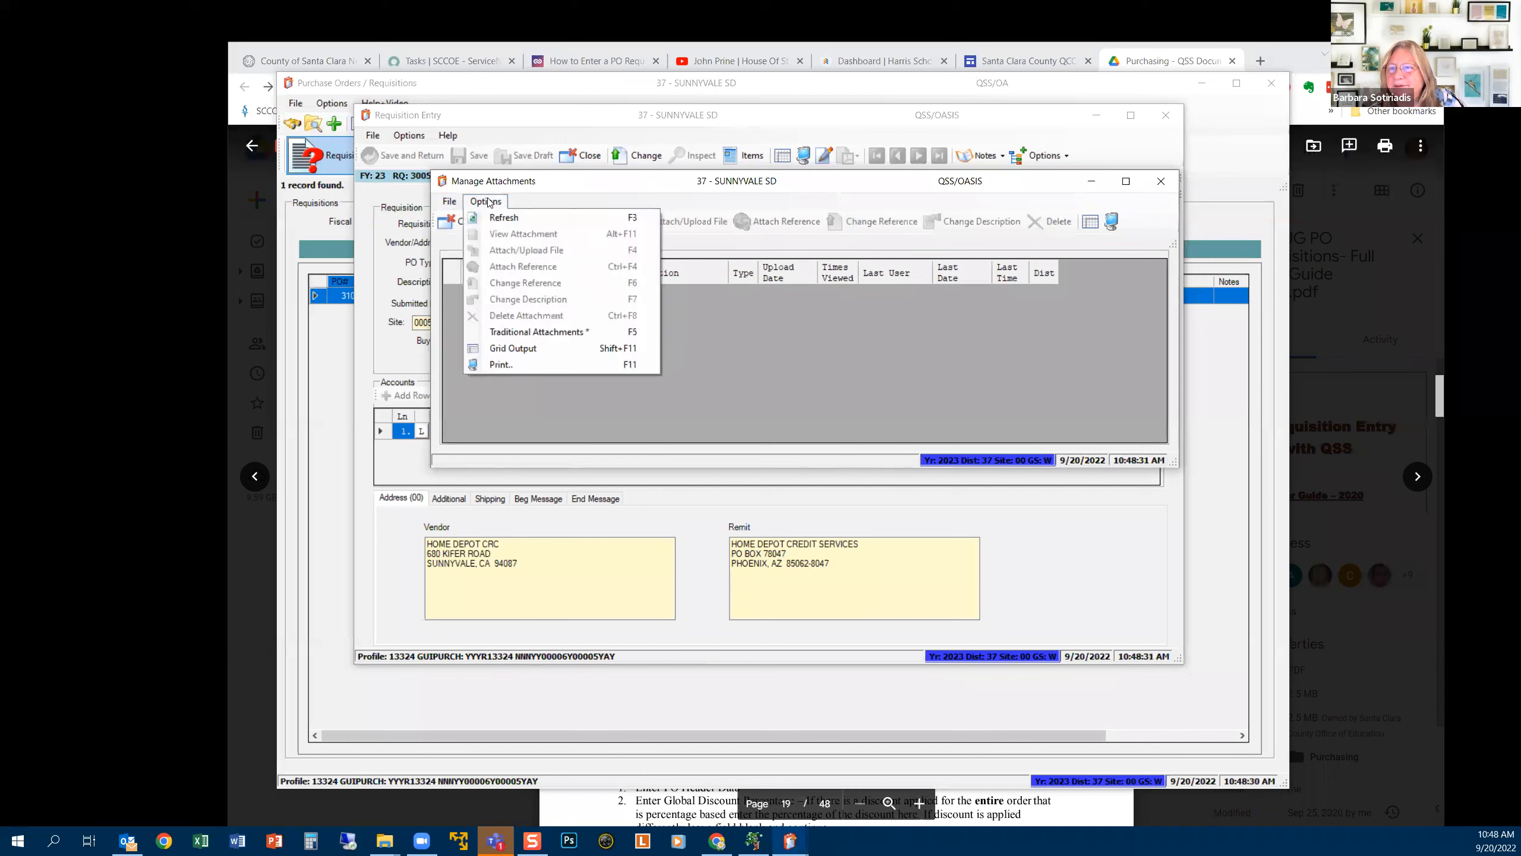
{"action": "left_click", "coordinate": [486, 202]}
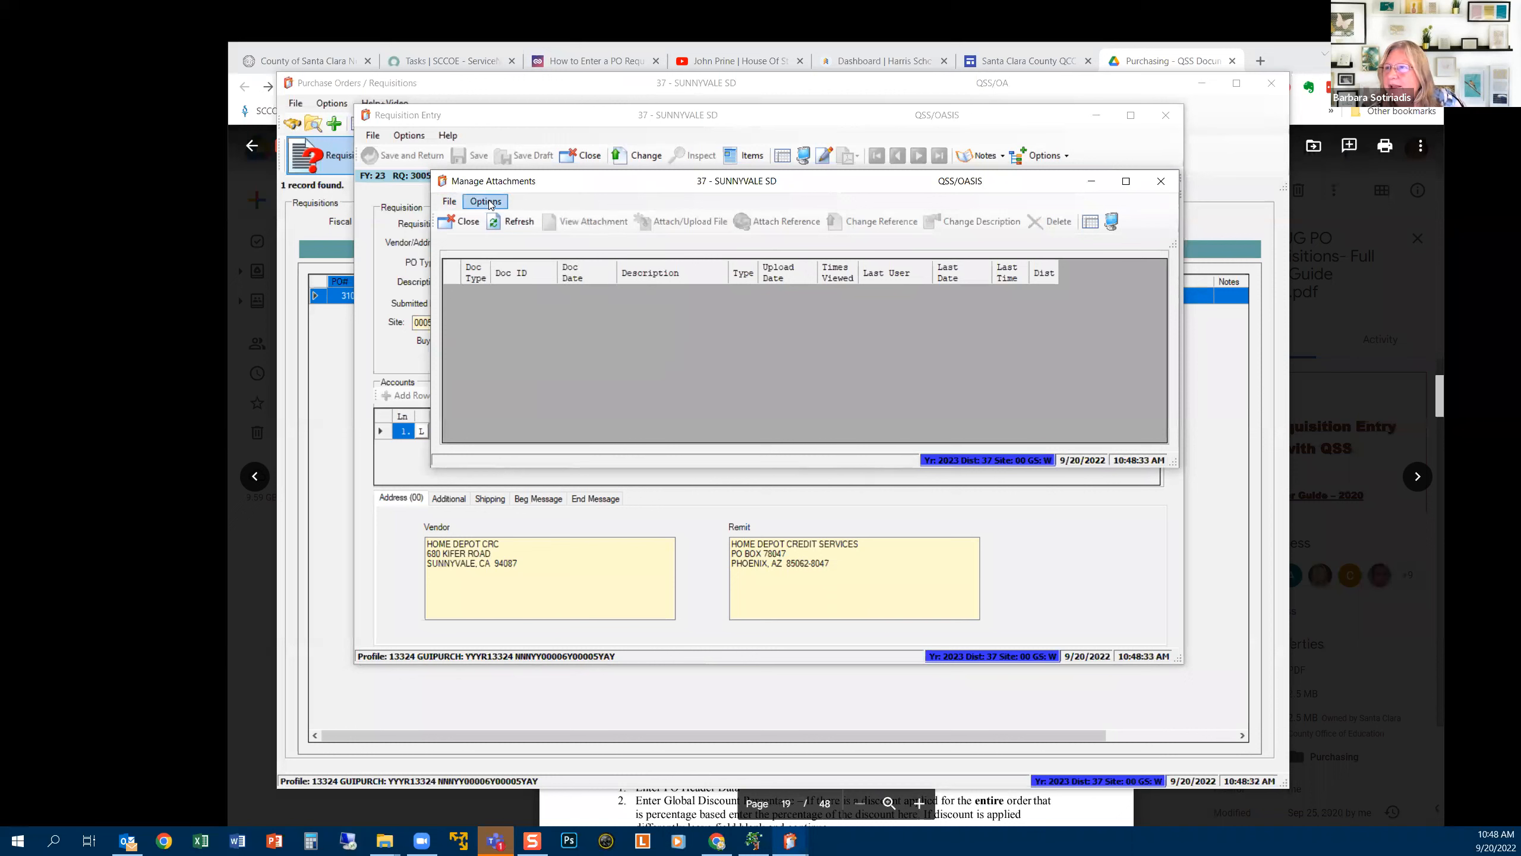
{"action": "left_click_drag", "start_coordinate": [860, 196], "coordinate": [828, 391]}
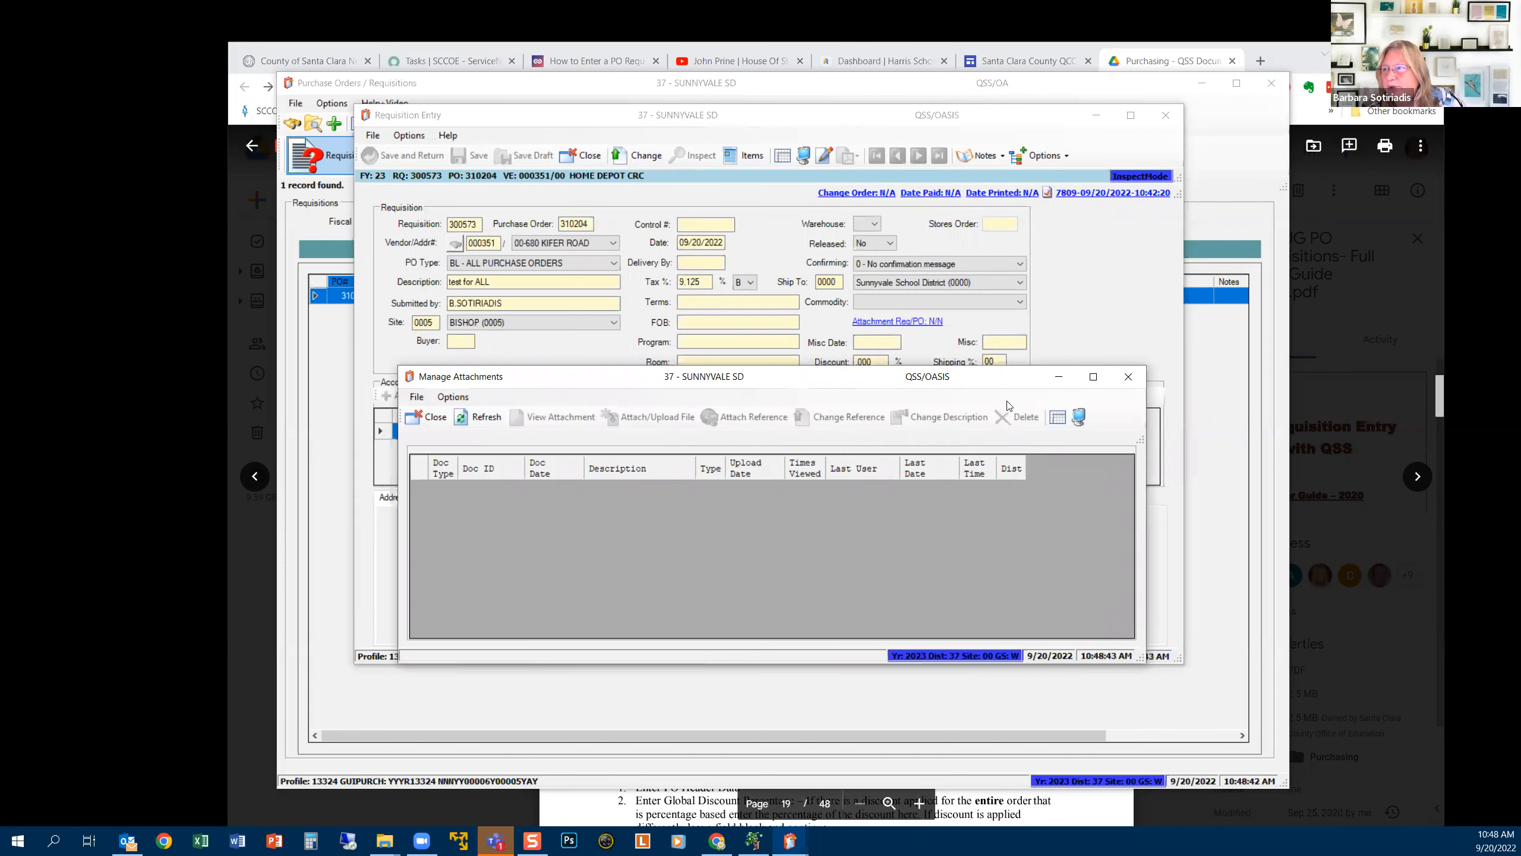
{"action": "left_click", "coordinate": [1131, 379]}
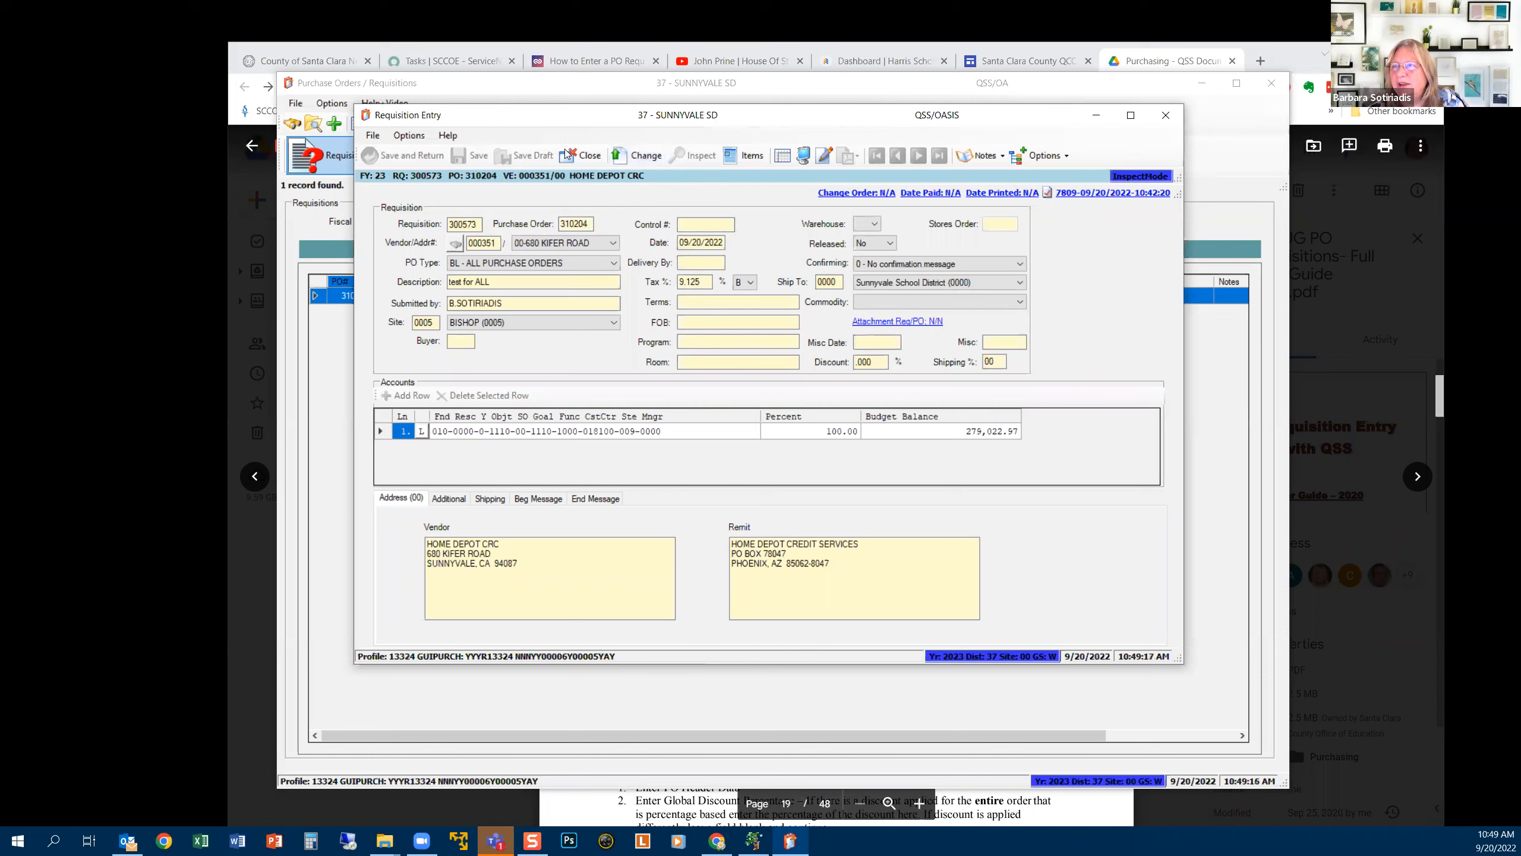
Switch the requisition to change mode, check its attachments manager again, then close the manager and the requisition
{"action": "left_click", "coordinate": [651, 157]}
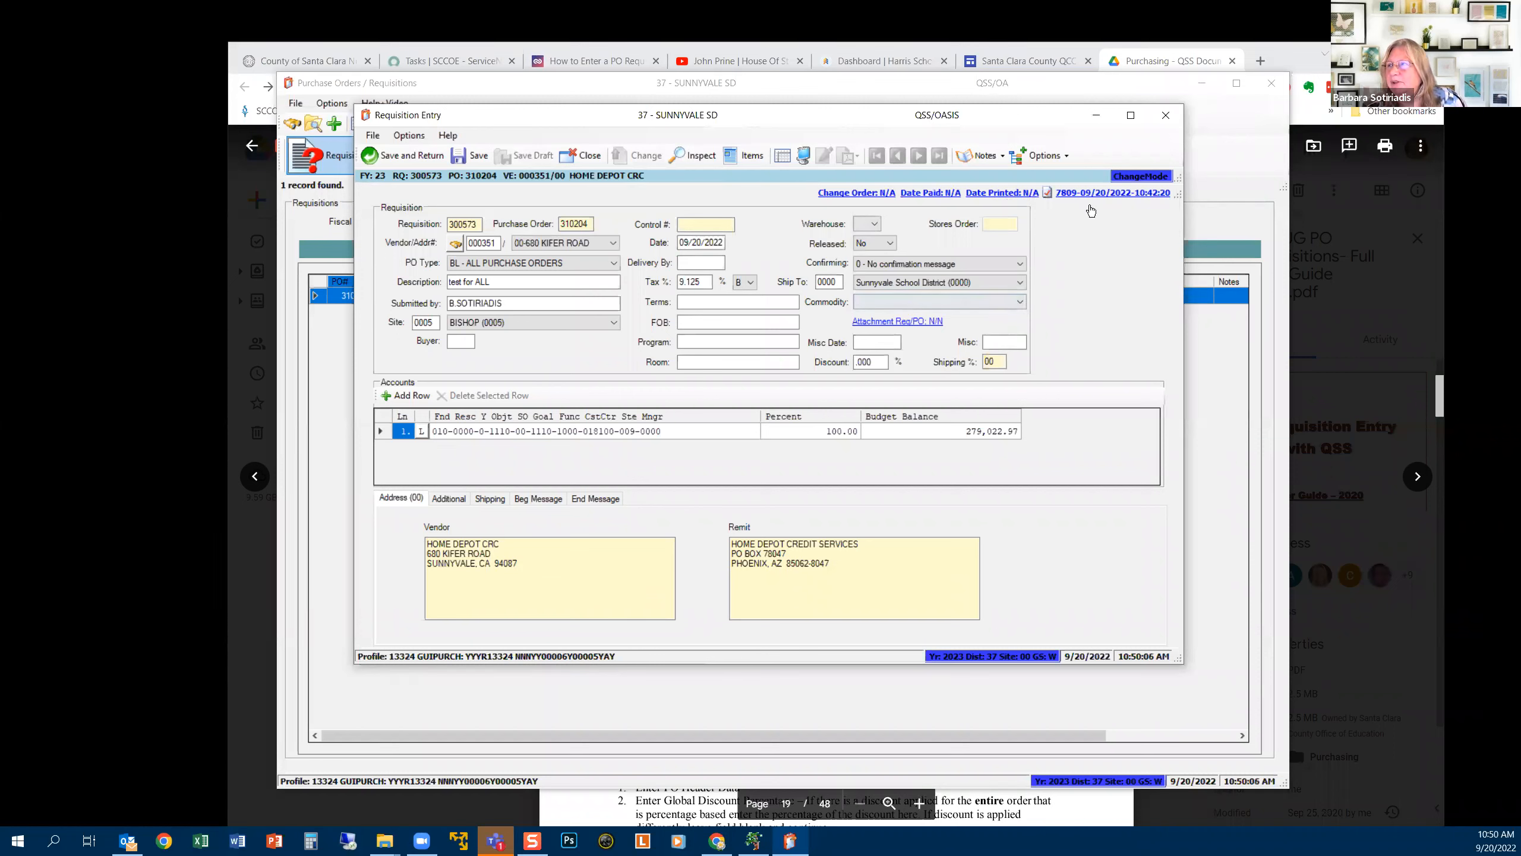
{"action": "left_click", "coordinate": [897, 322]}
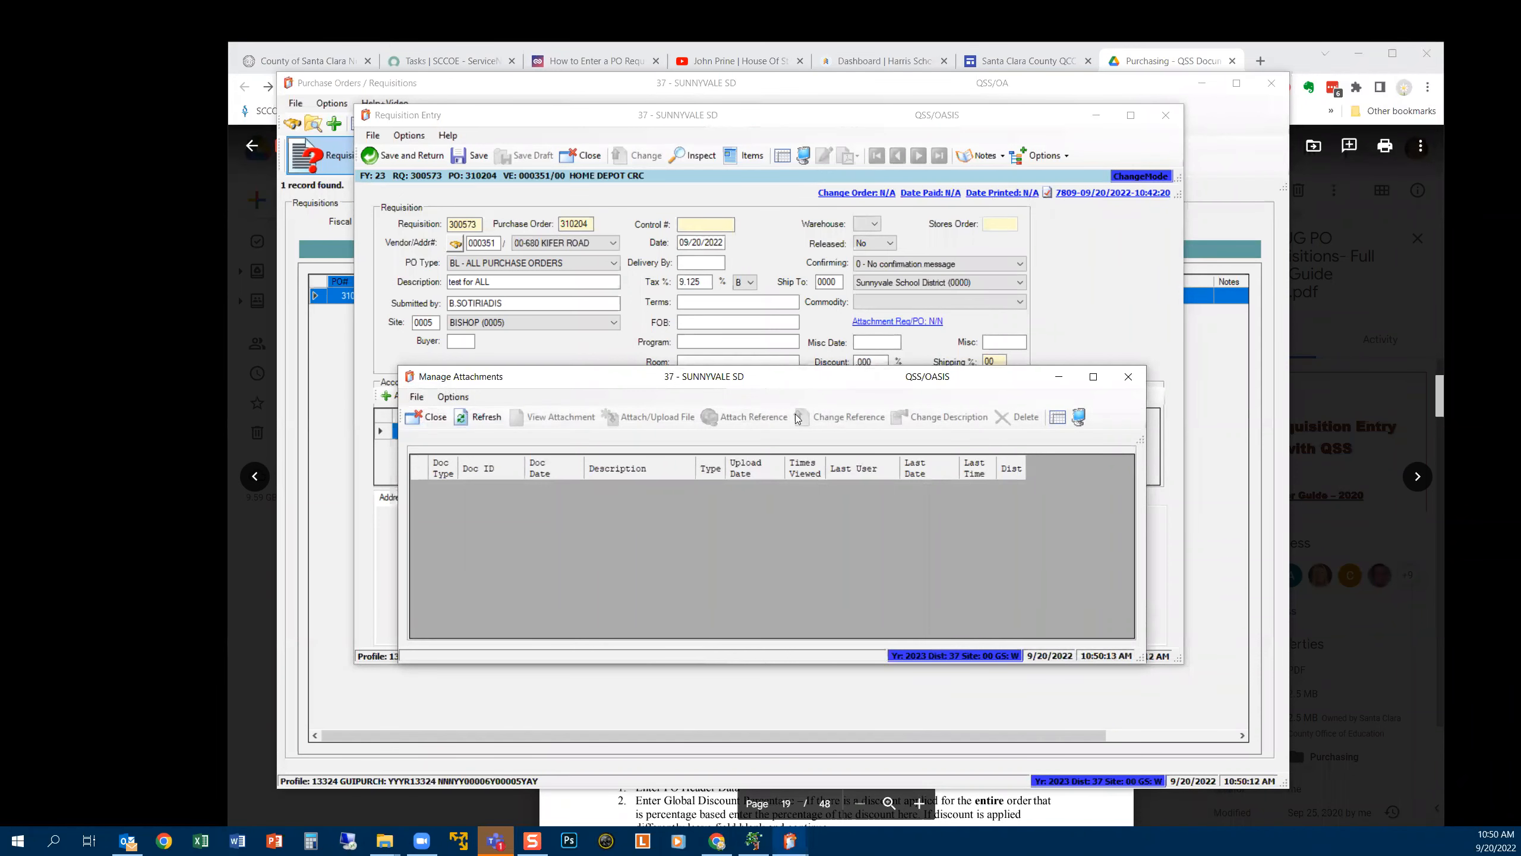
{"action": "left_click", "coordinate": [1129, 376]}
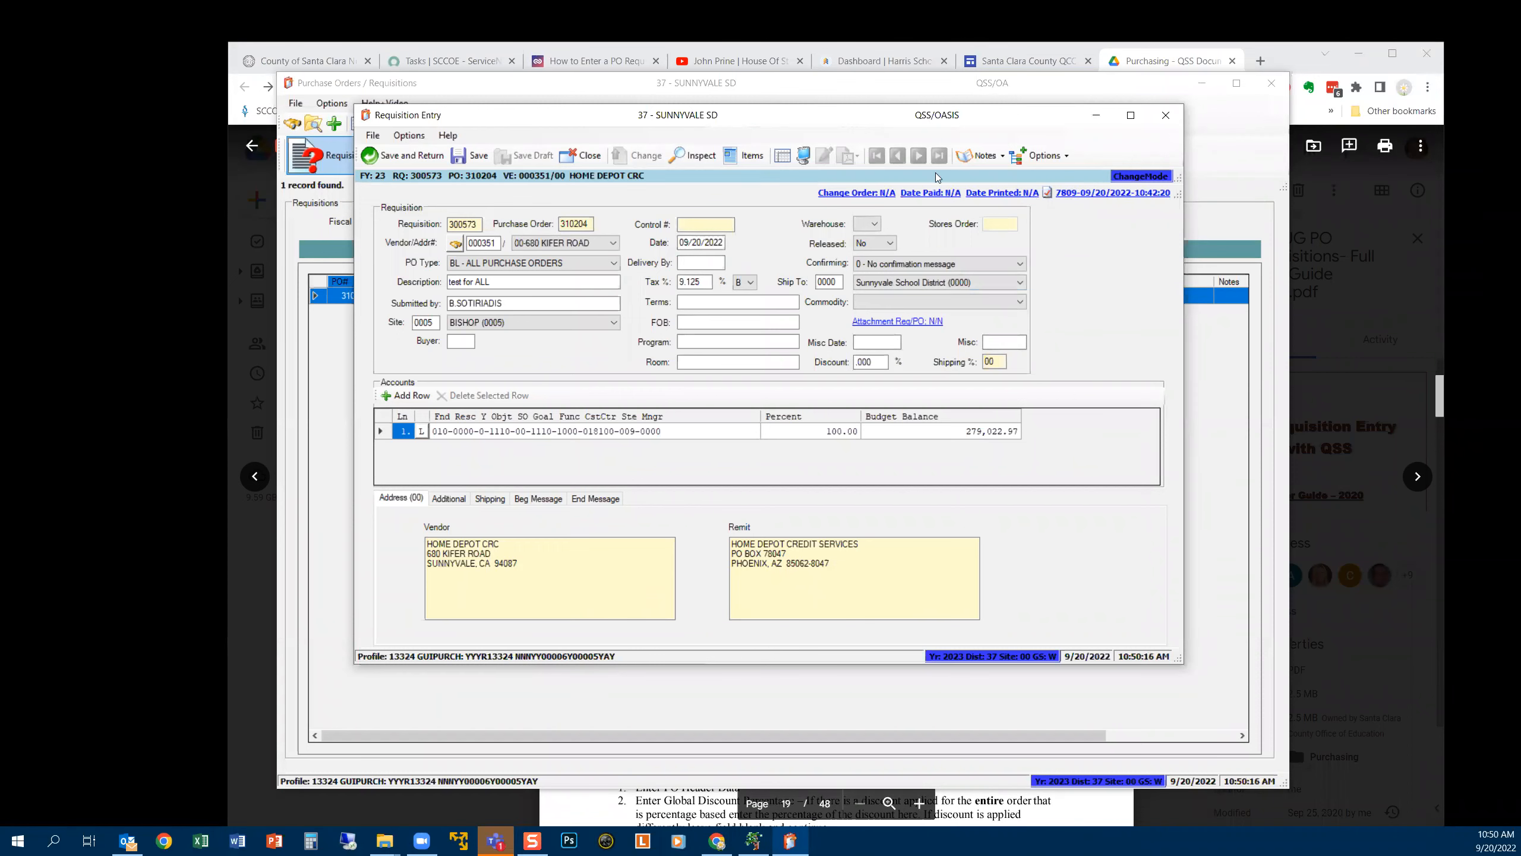
{"action": "left_click", "coordinate": [1167, 115]}
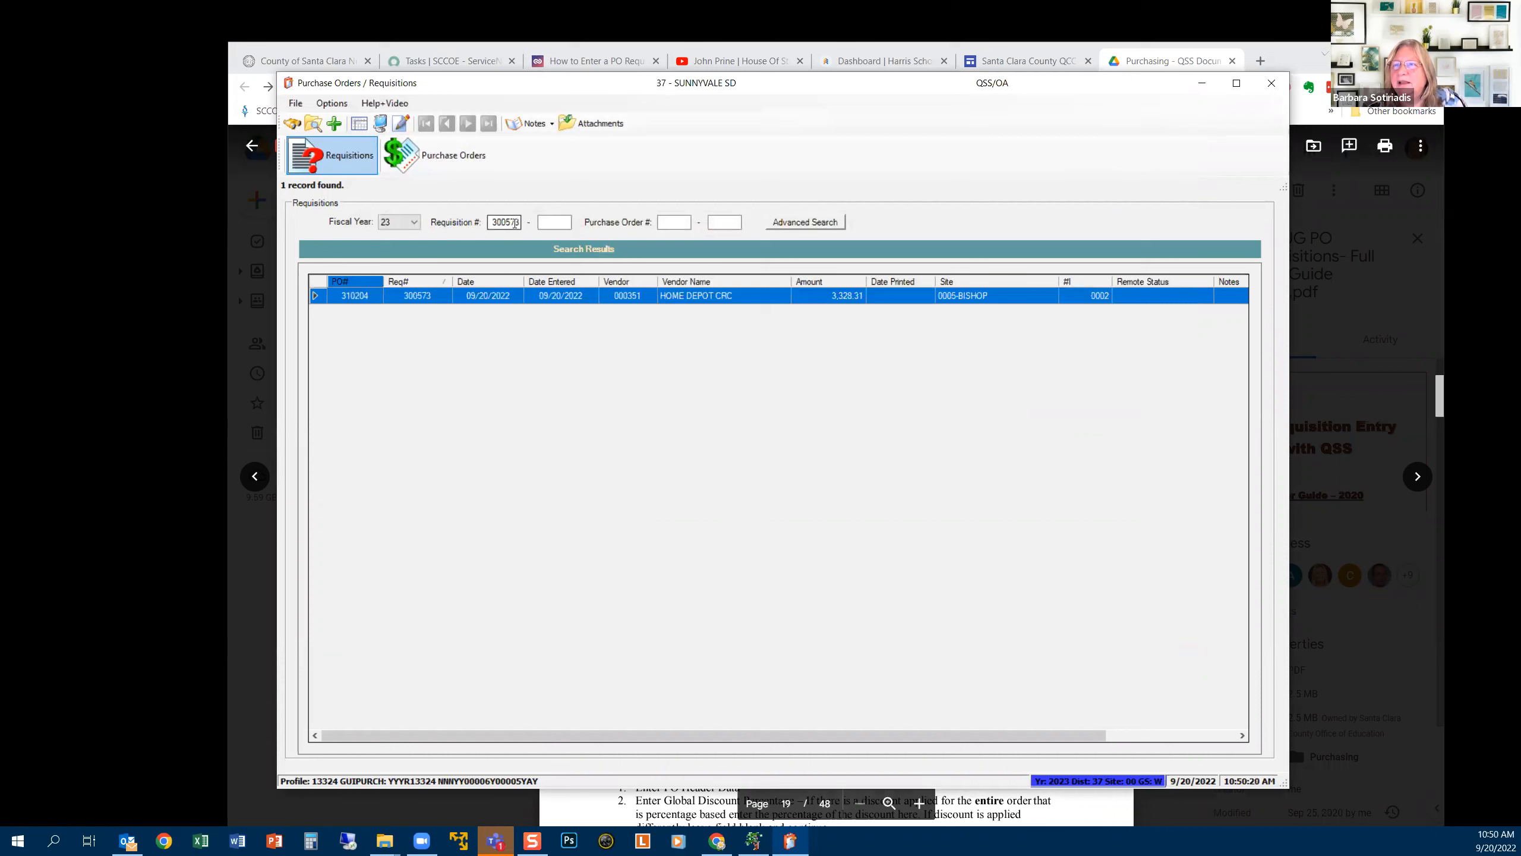
Look up requisition 300560 by its number, open it to view its details, and close it
{"action": "left_click_drag", "start_coordinate": [510, 219], "coordinate": [516, 220]}
{"action": "type", "text": "60"}
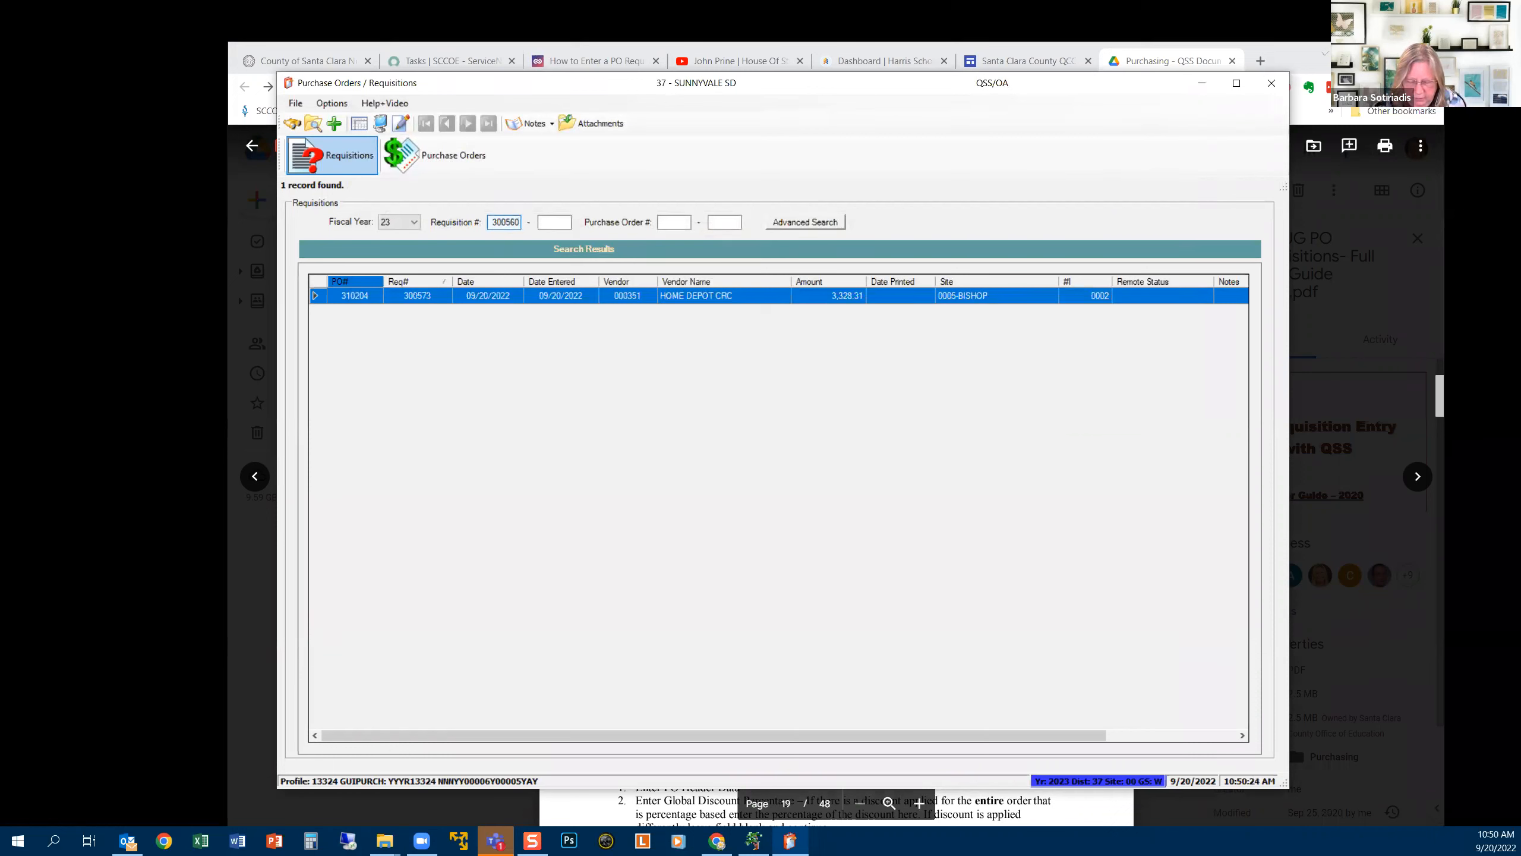
{"action": "key", "text": "Return"}
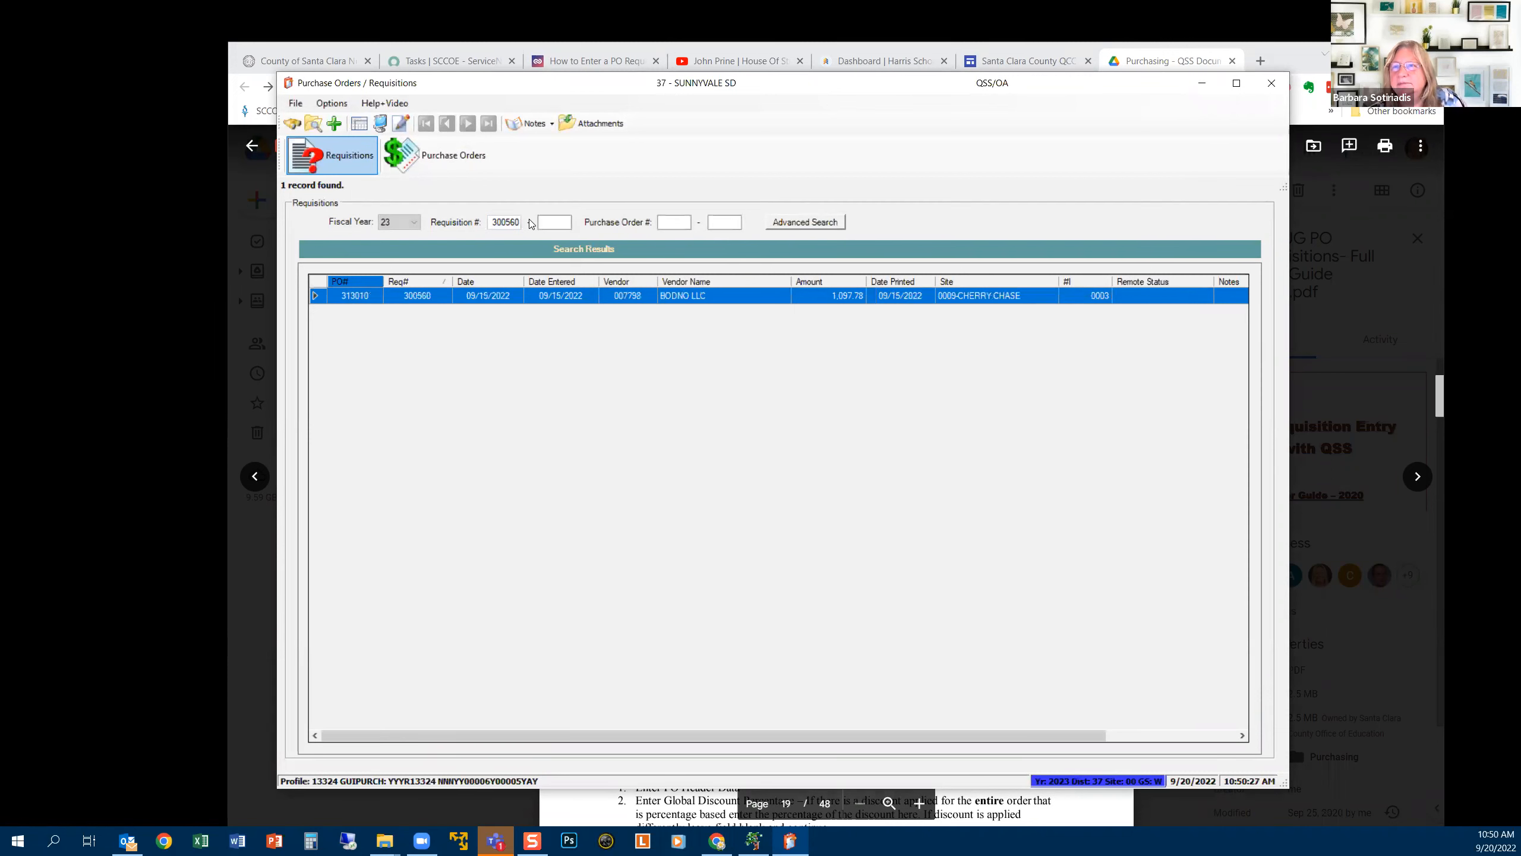
{"action": "double_click", "coordinate": [394, 305]}
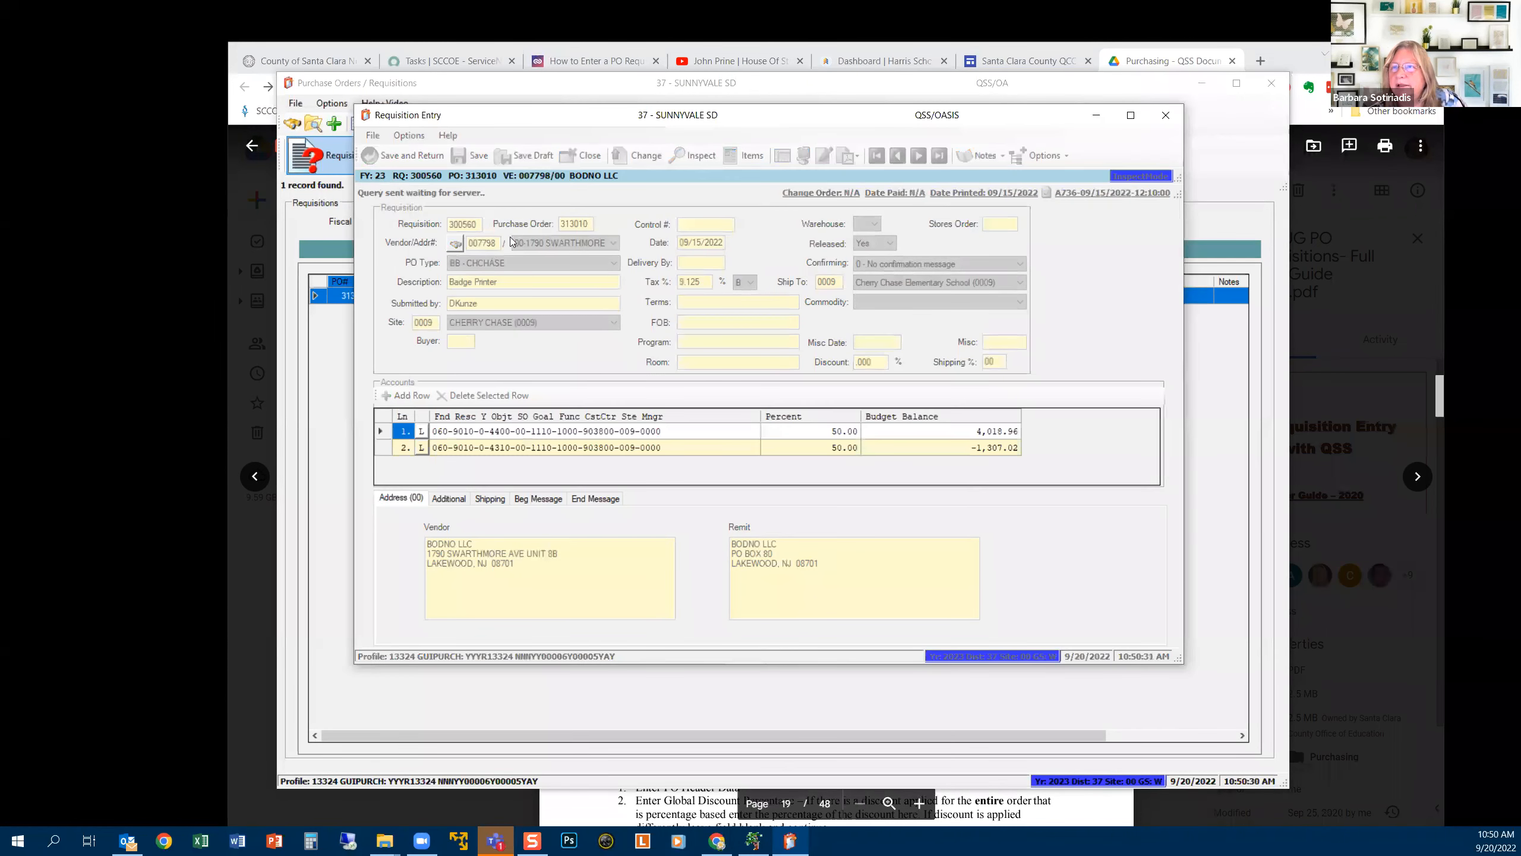
{"action": "left_click", "coordinate": [1165, 115]}
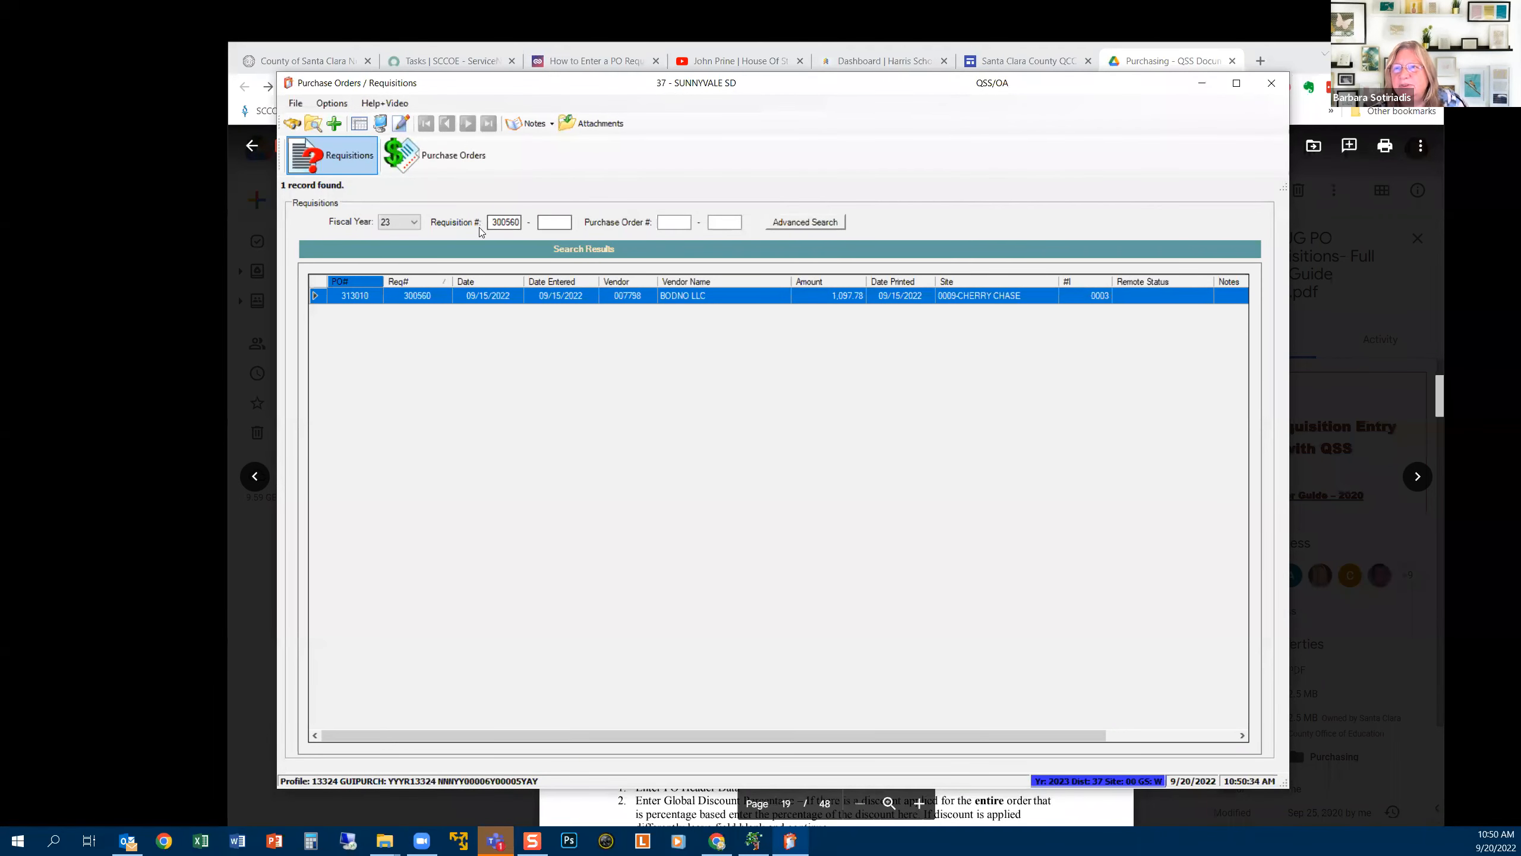
Open the advanced requisition search and examine its criteria, including the available PO types
{"action": "left_click", "coordinate": [794, 222]}
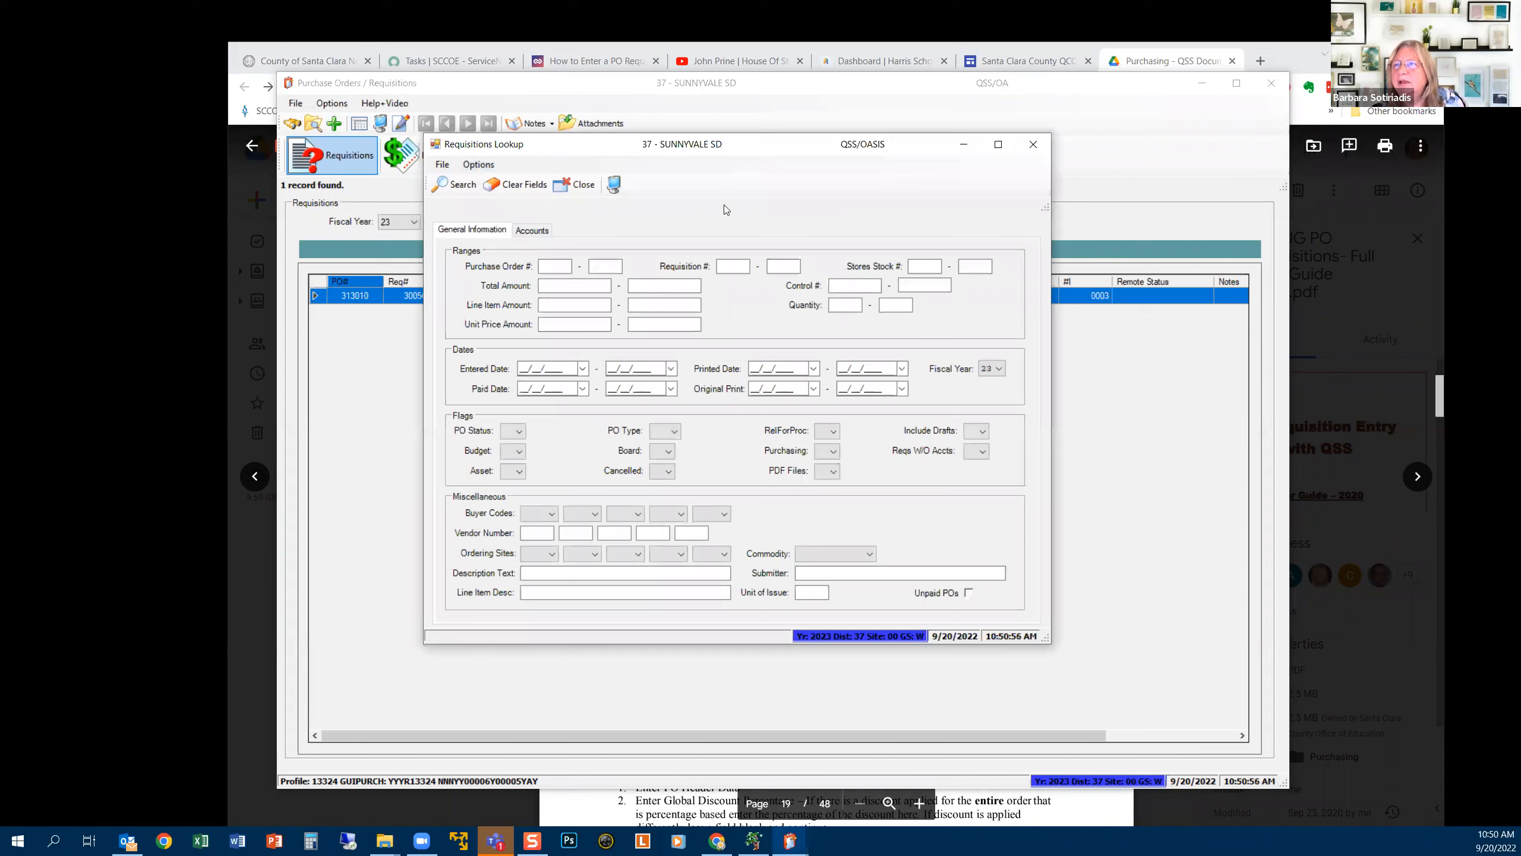
{"action": "left_click_drag", "start_coordinate": [597, 148], "coordinate": [673, 141]}
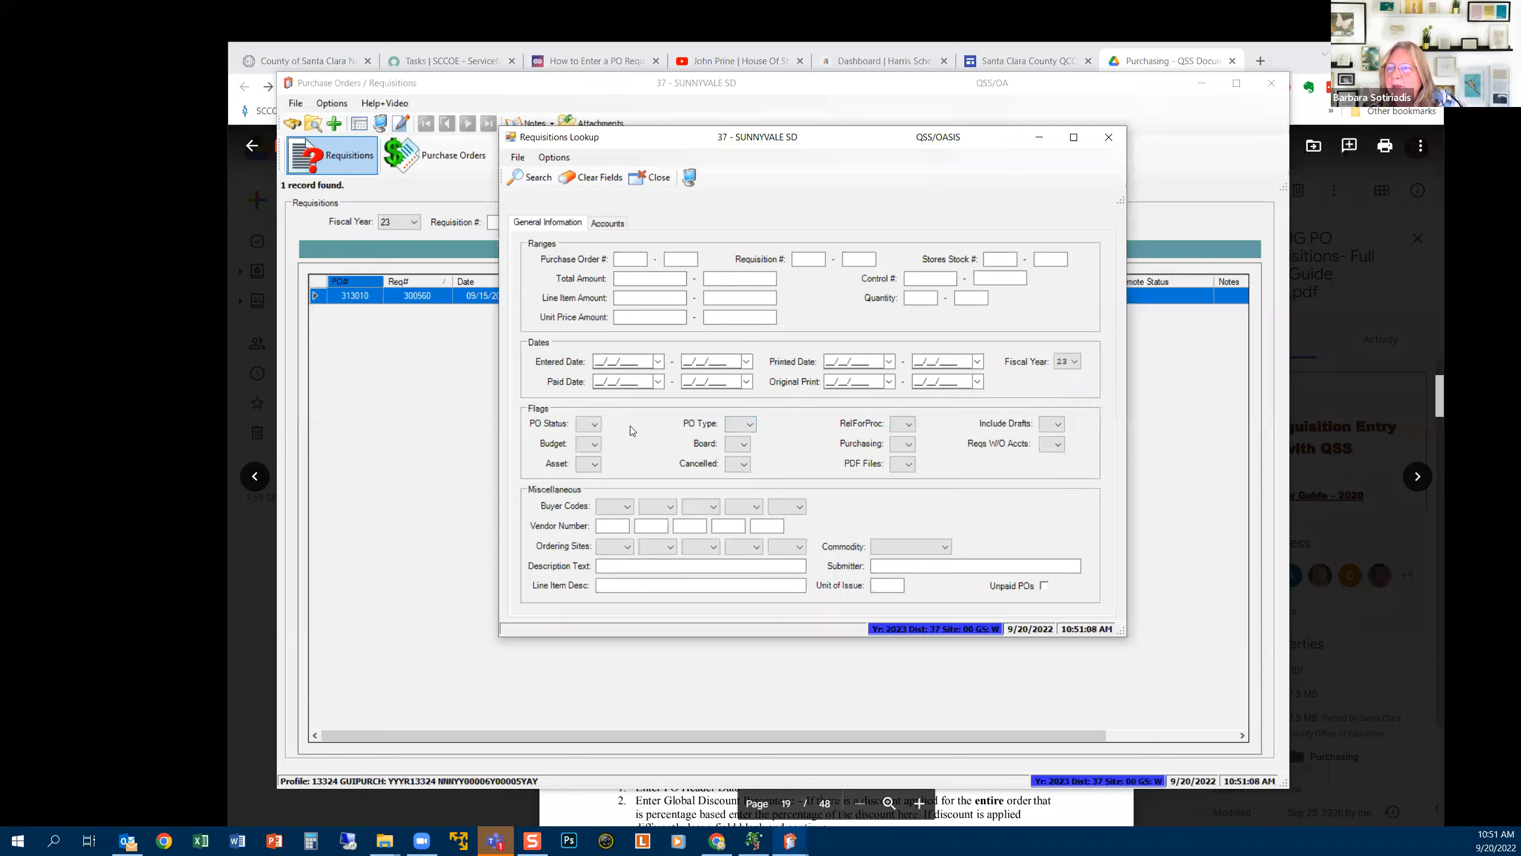
{"action": "left_click", "coordinate": [747, 428]}
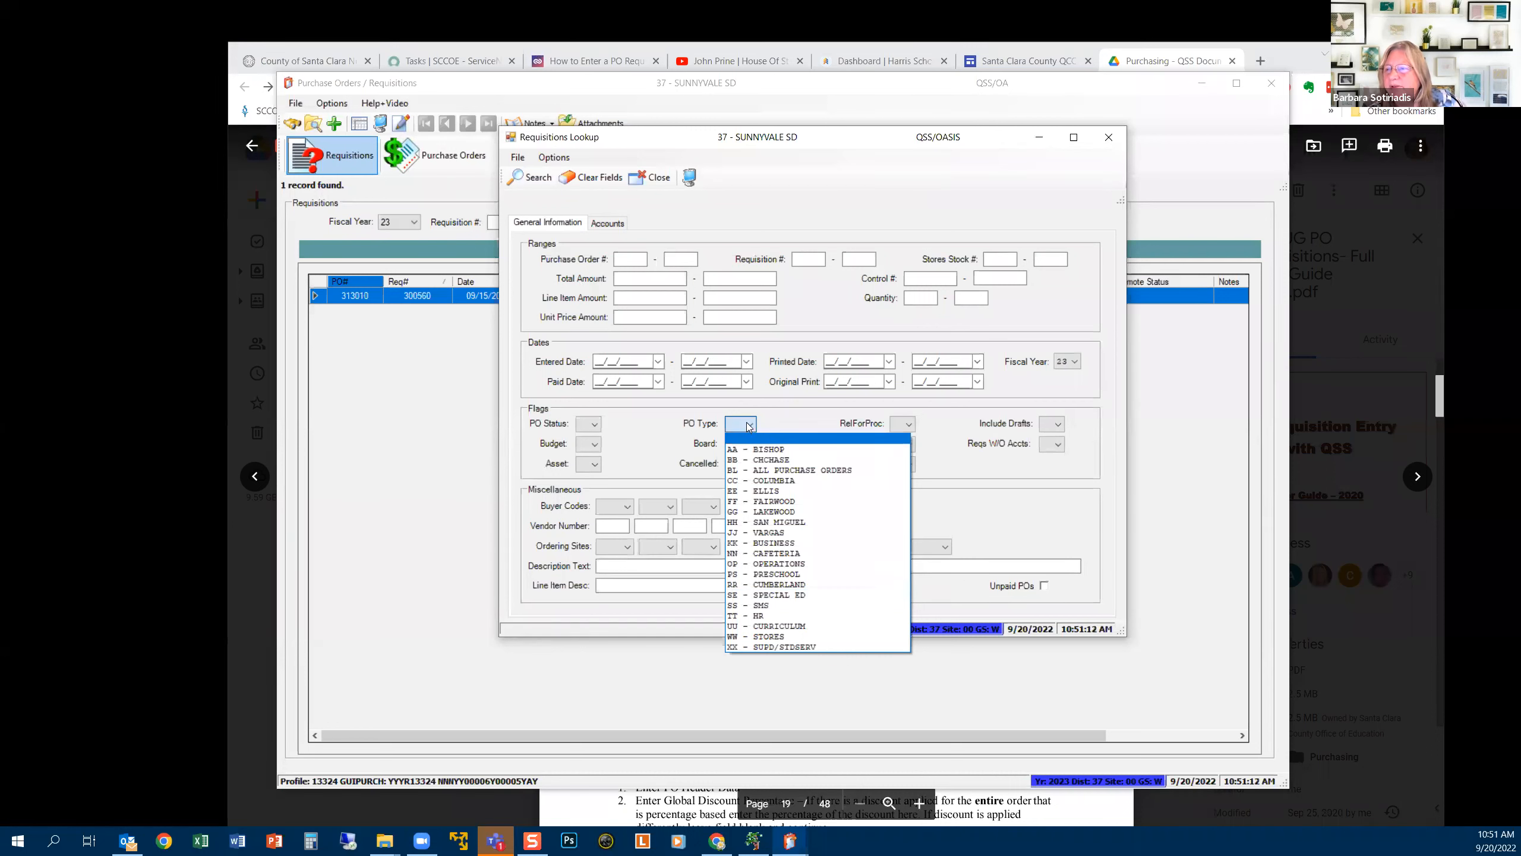
{"action": "left_click", "coordinate": [748, 427]}
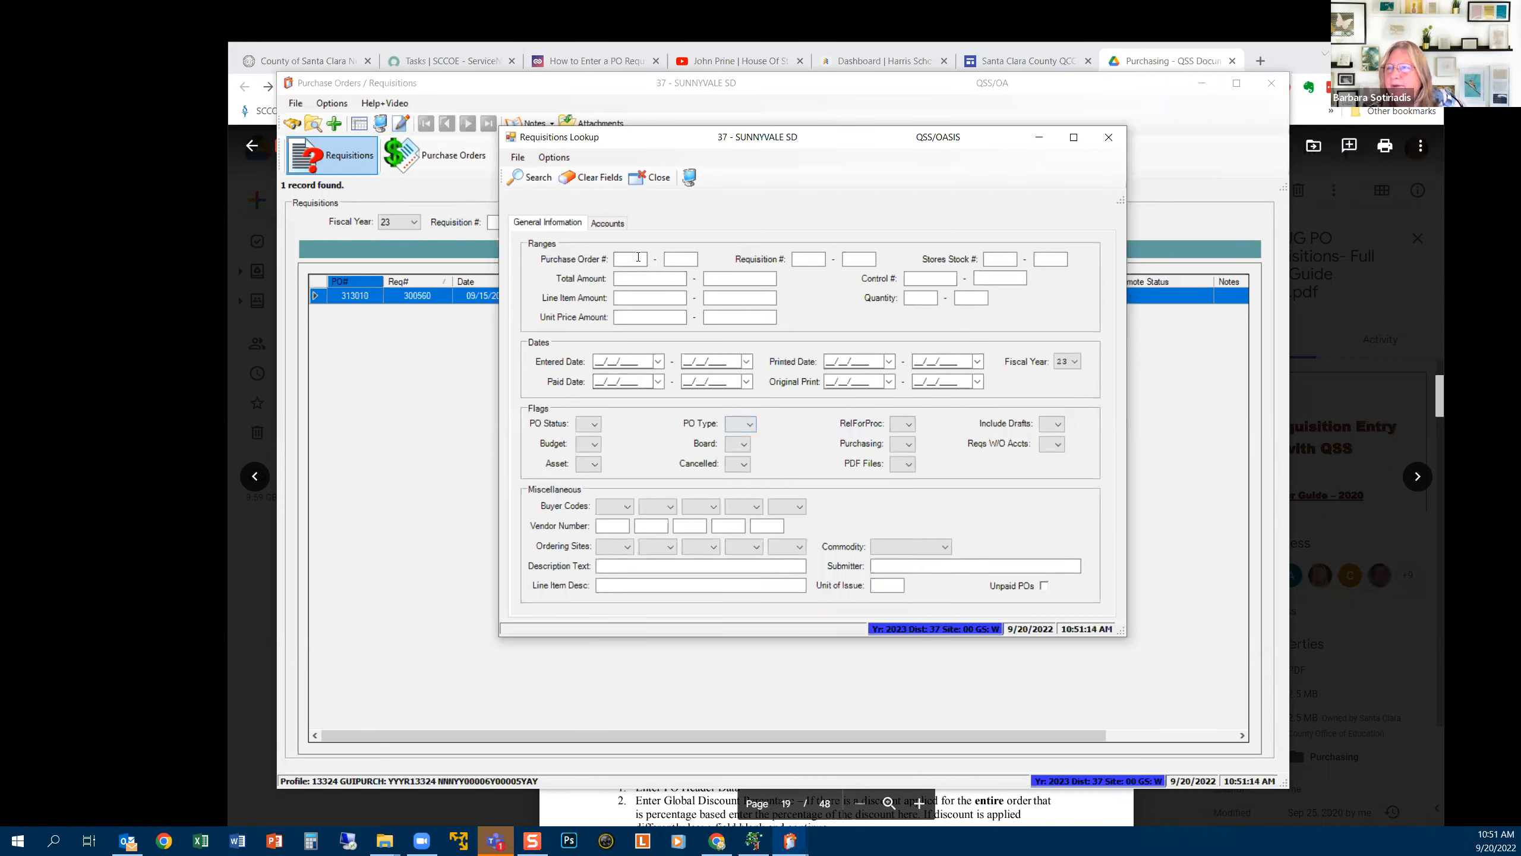
{"action": "left_click", "coordinate": [802, 259]}
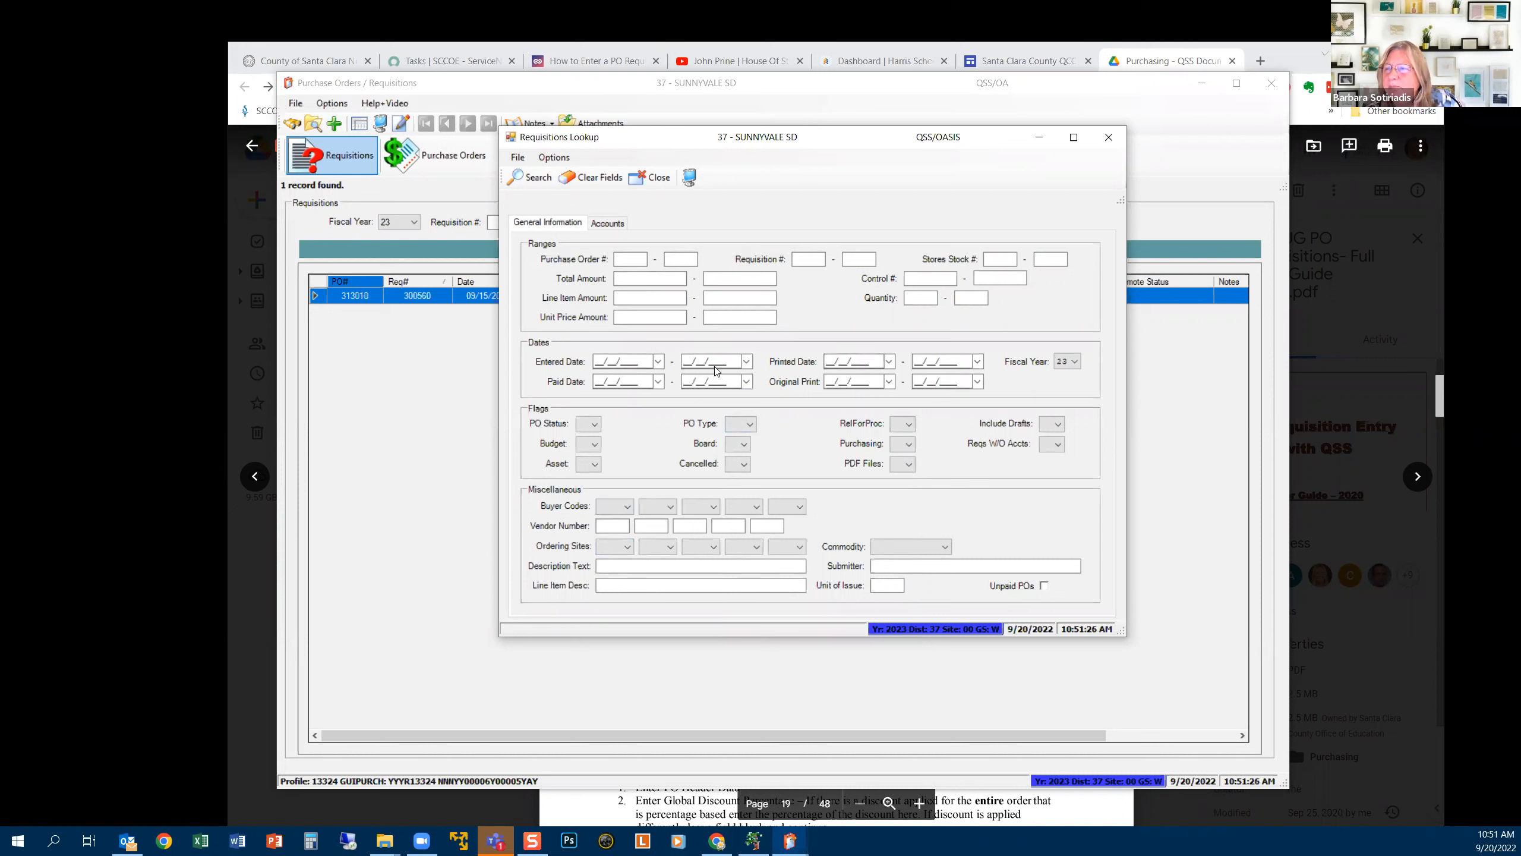
Try 09/20/2022 as the starting printed date and entered date, then close the requisitions lookup without searching
{"action": "left_click", "coordinate": [889, 362]}
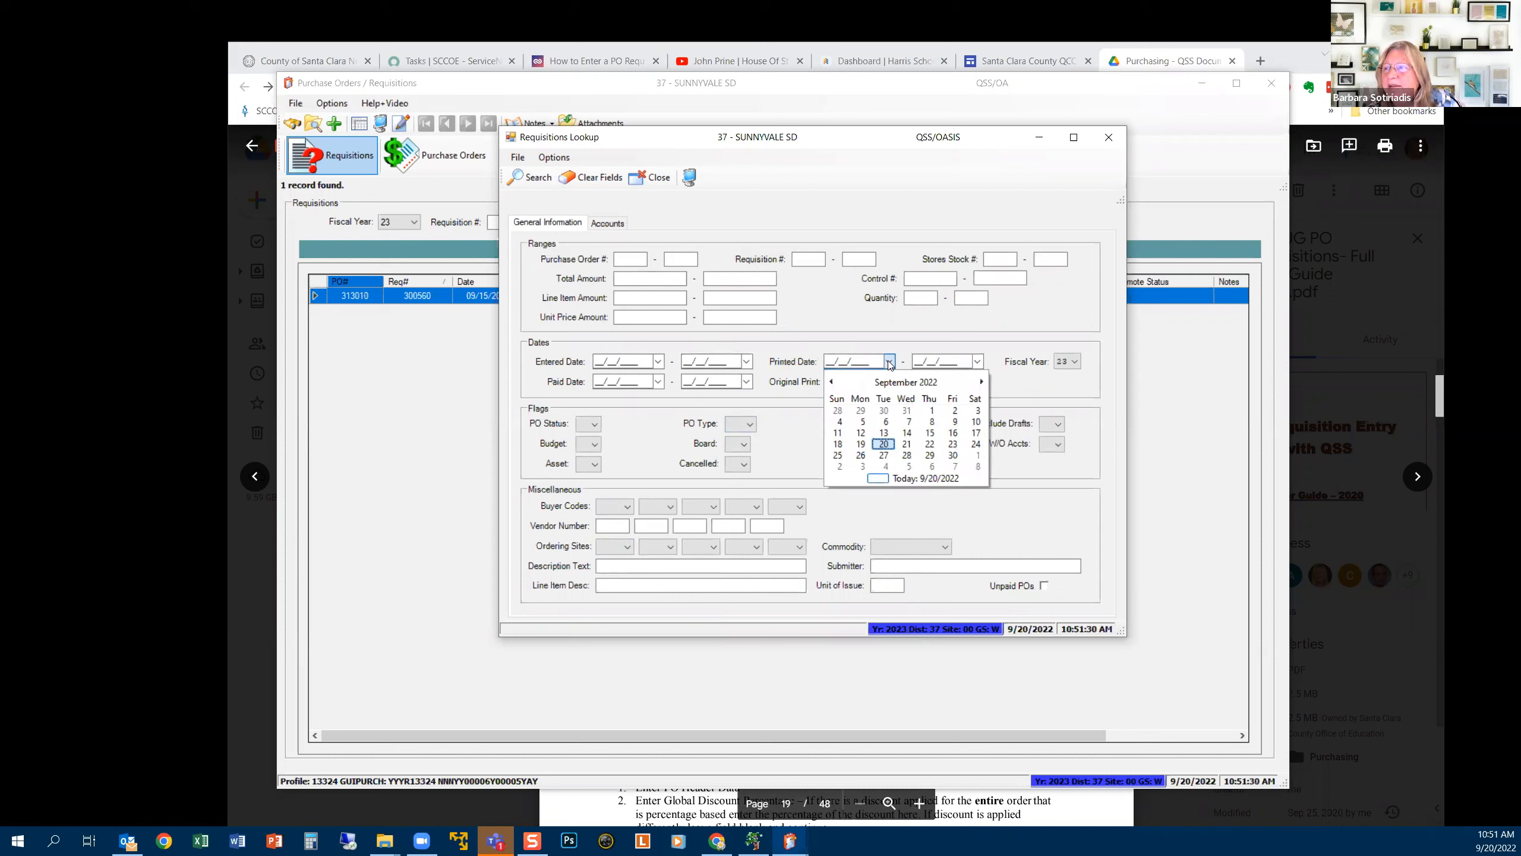
{"action": "left_click", "coordinate": [890, 362]}
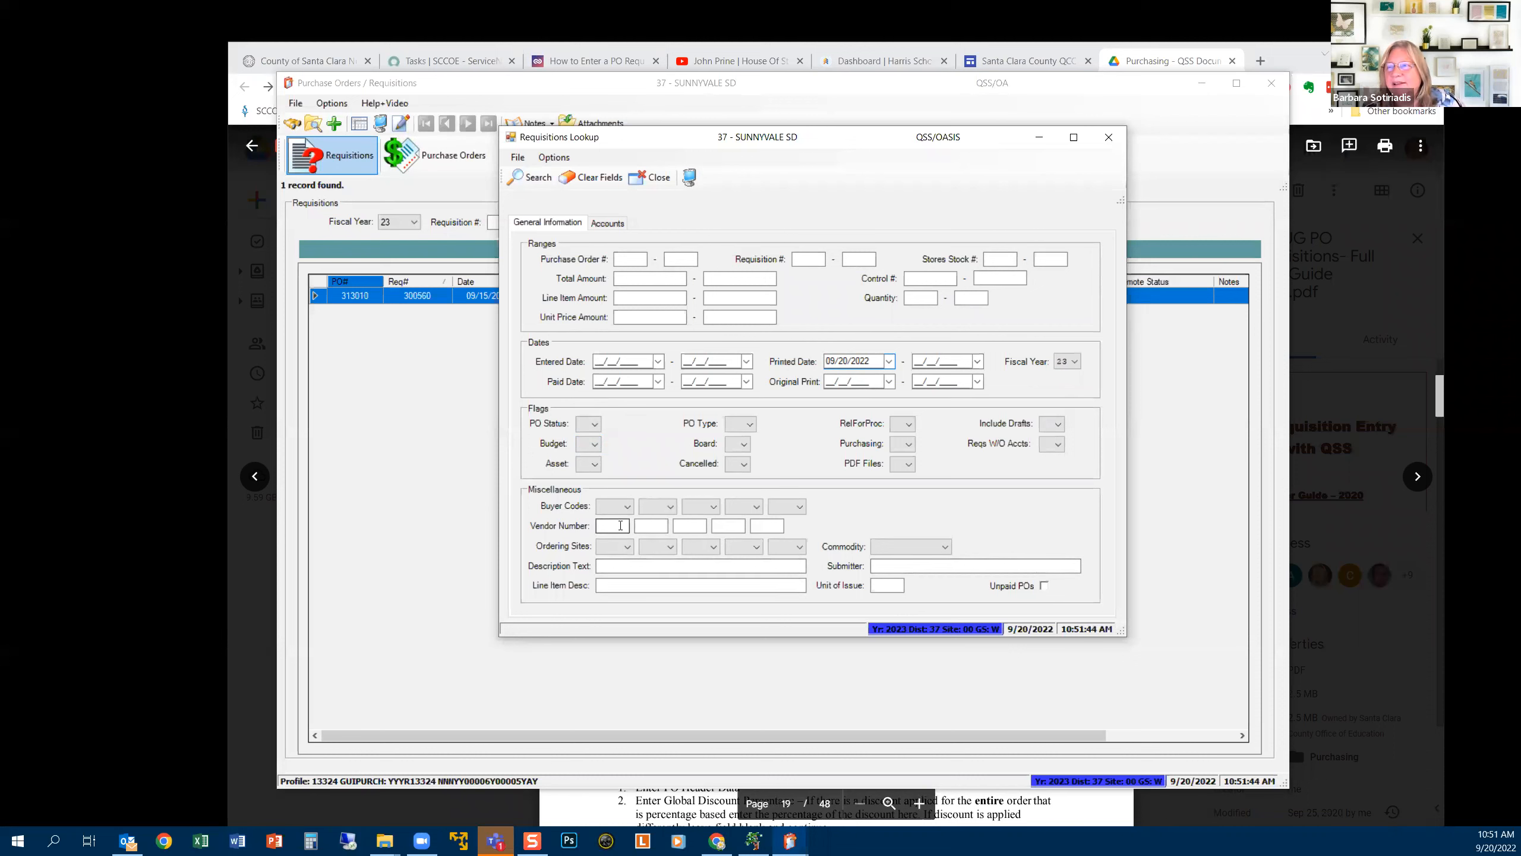
{"action": "left_click", "coordinate": [659, 362]}
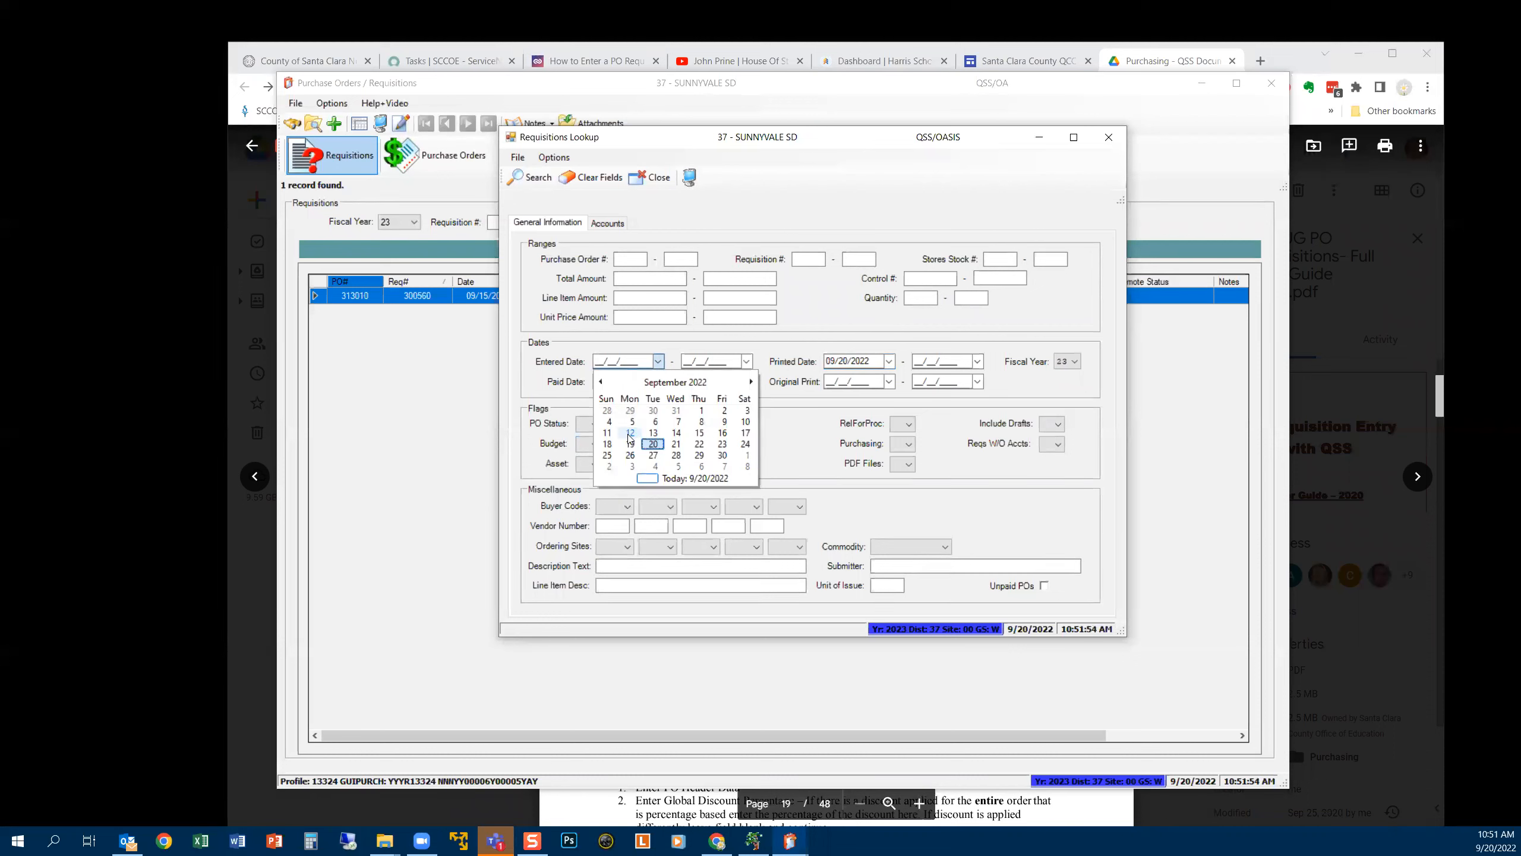
{"action": "left_click", "coordinate": [1106, 137]}
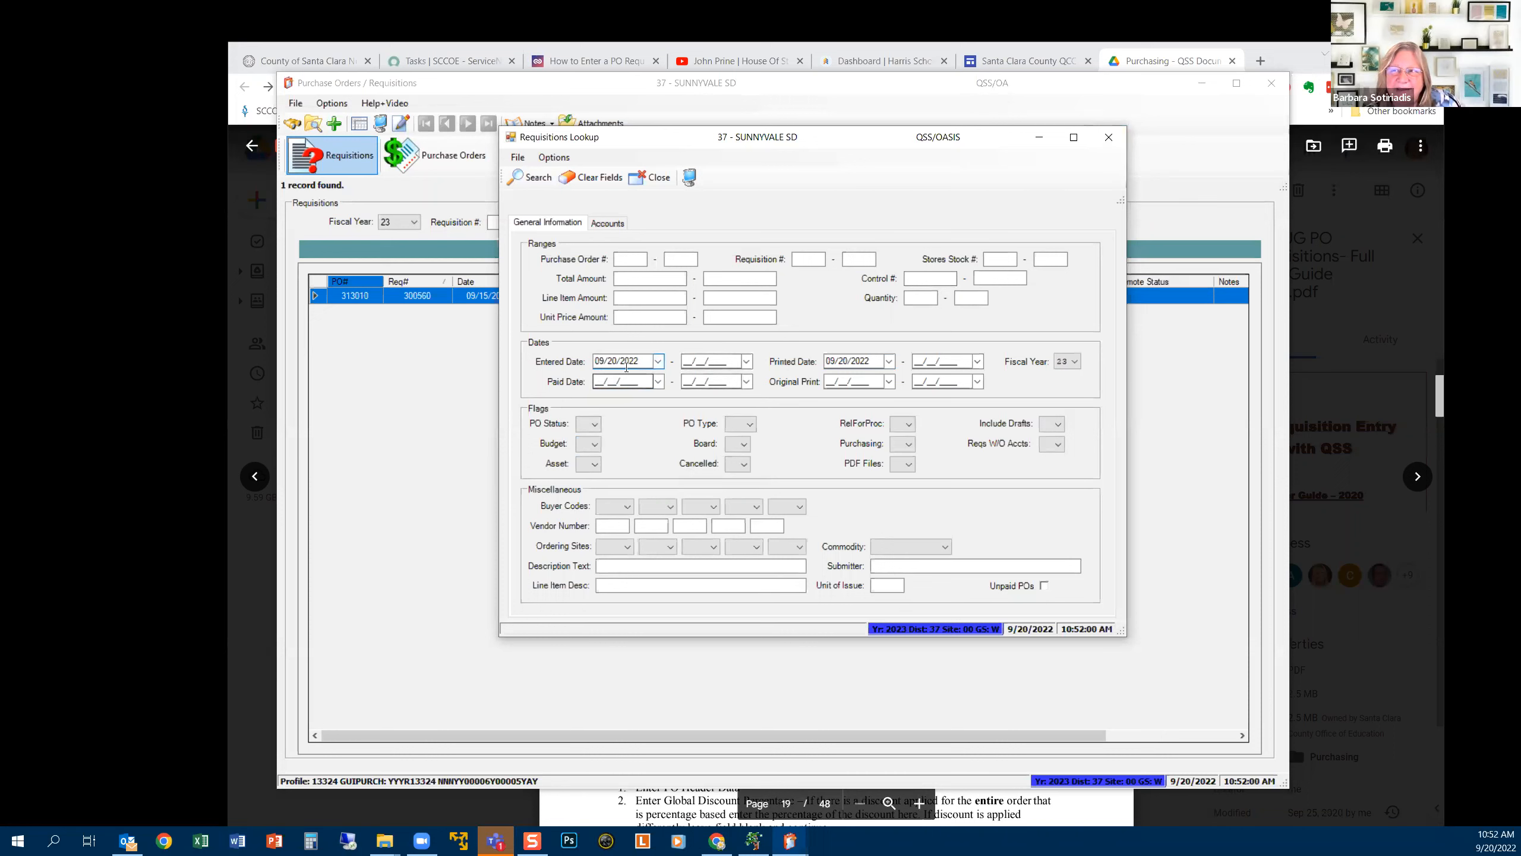
{"action": "left_click", "coordinate": [1109, 136]}
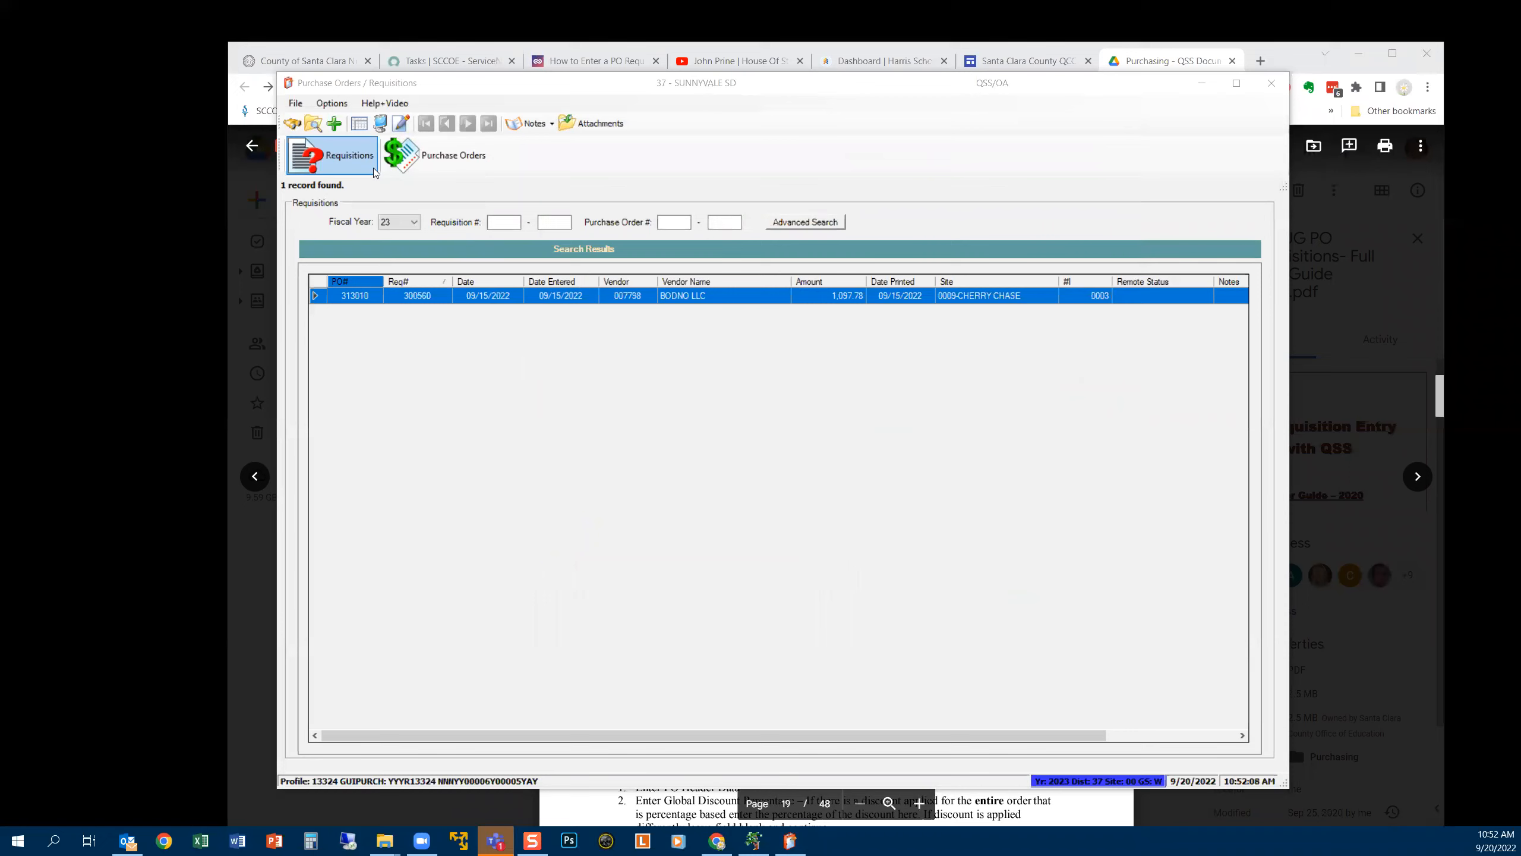
Try a search for fiscal year 23 requisitions numbered from 000000 to 50000
{"action": "left_click", "coordinate": [508, 221]}
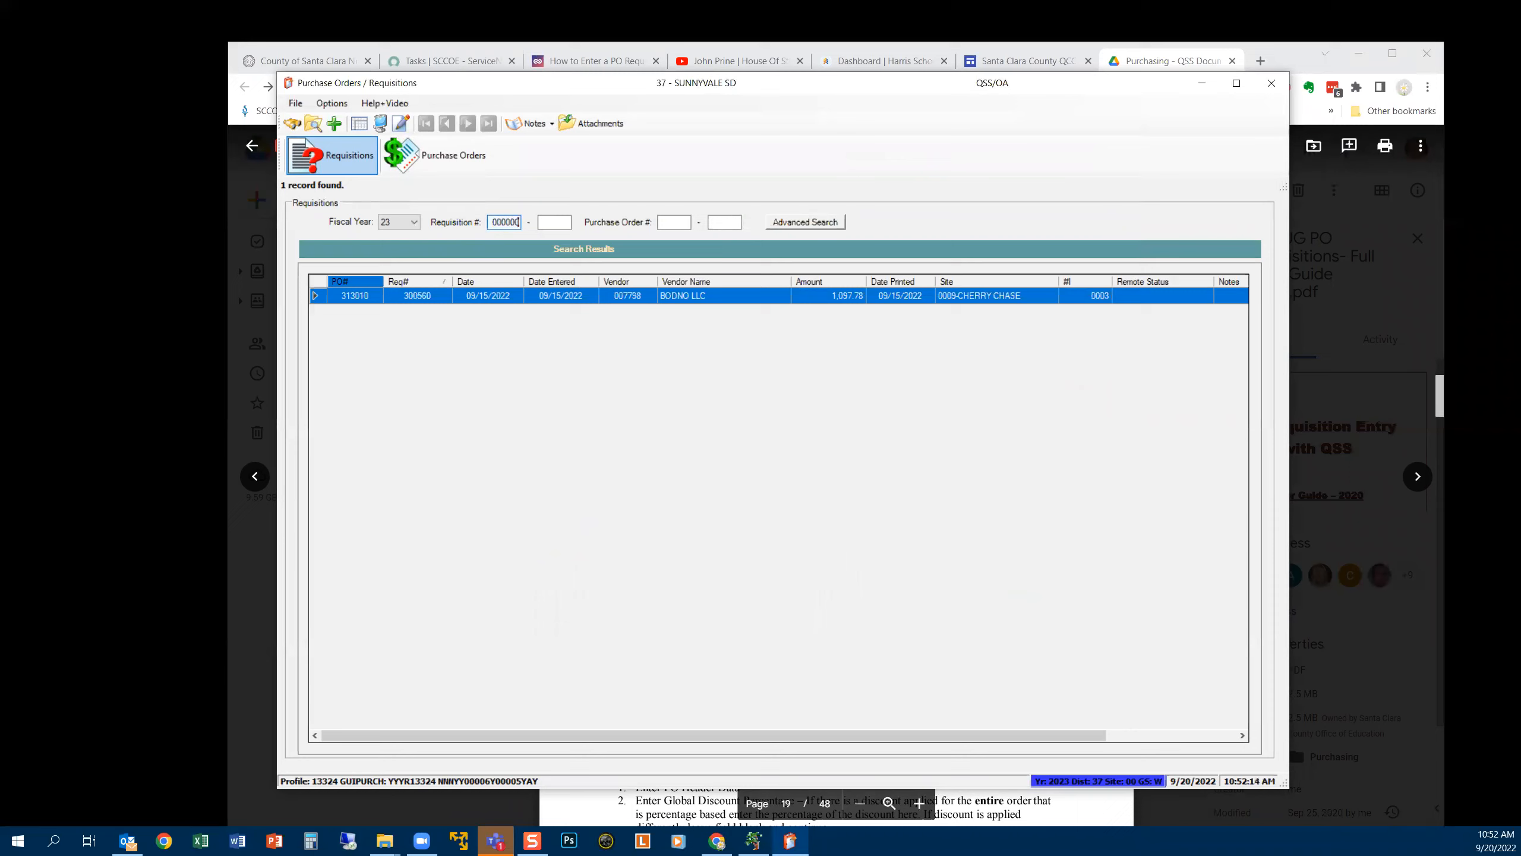
{"action": "left_click", "coordinate": [554, 221]}
{"action": "left_click", "coordinate": [292, 124]}
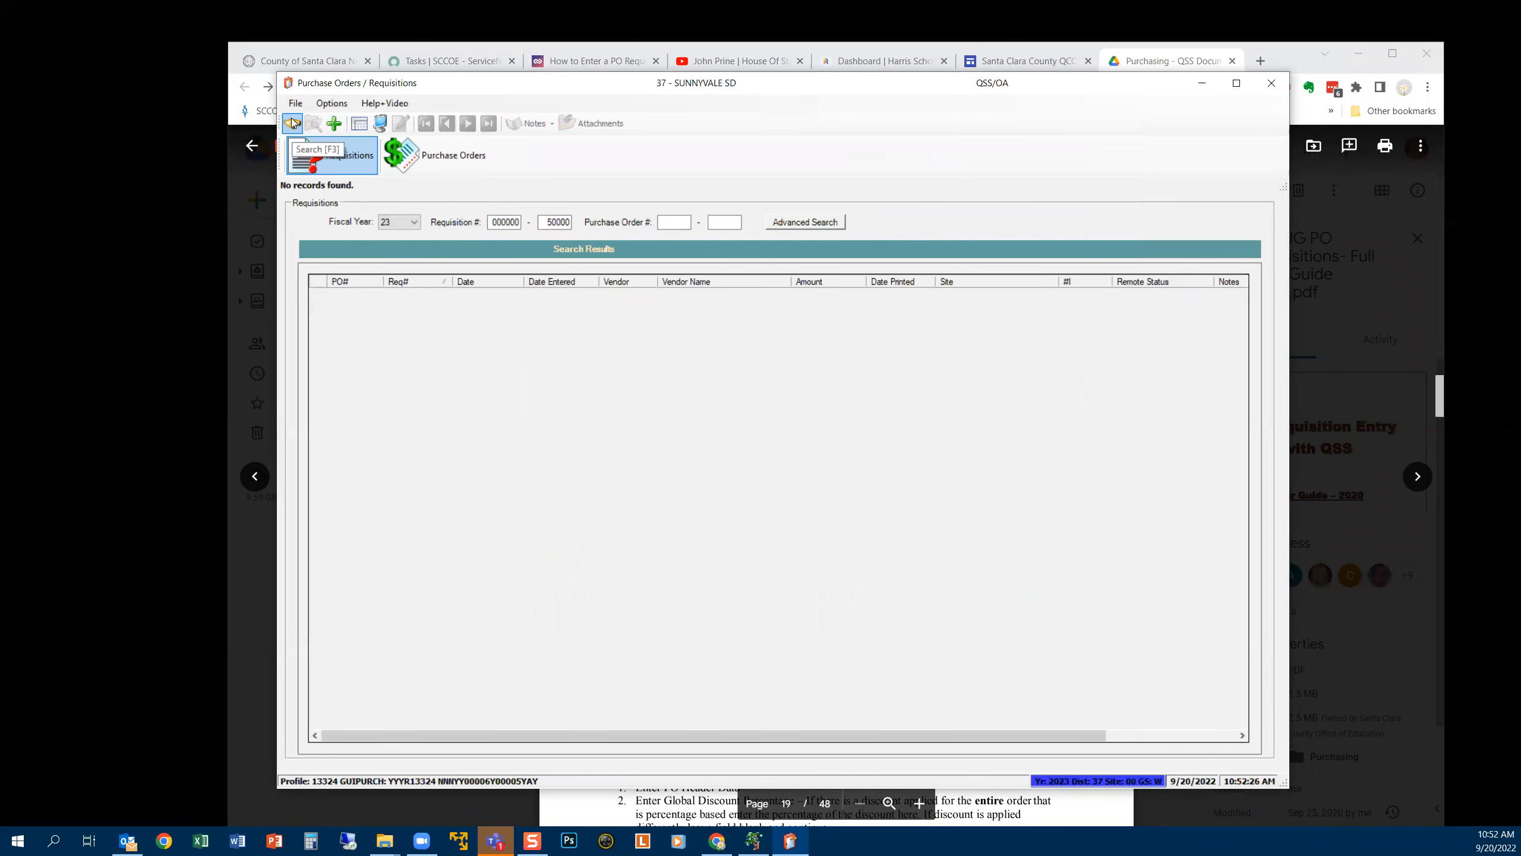
Search again with the upper requisition number set to 500000, and sort the results by PO number
{"action": "left_click", "coordinate": [490, 219]}
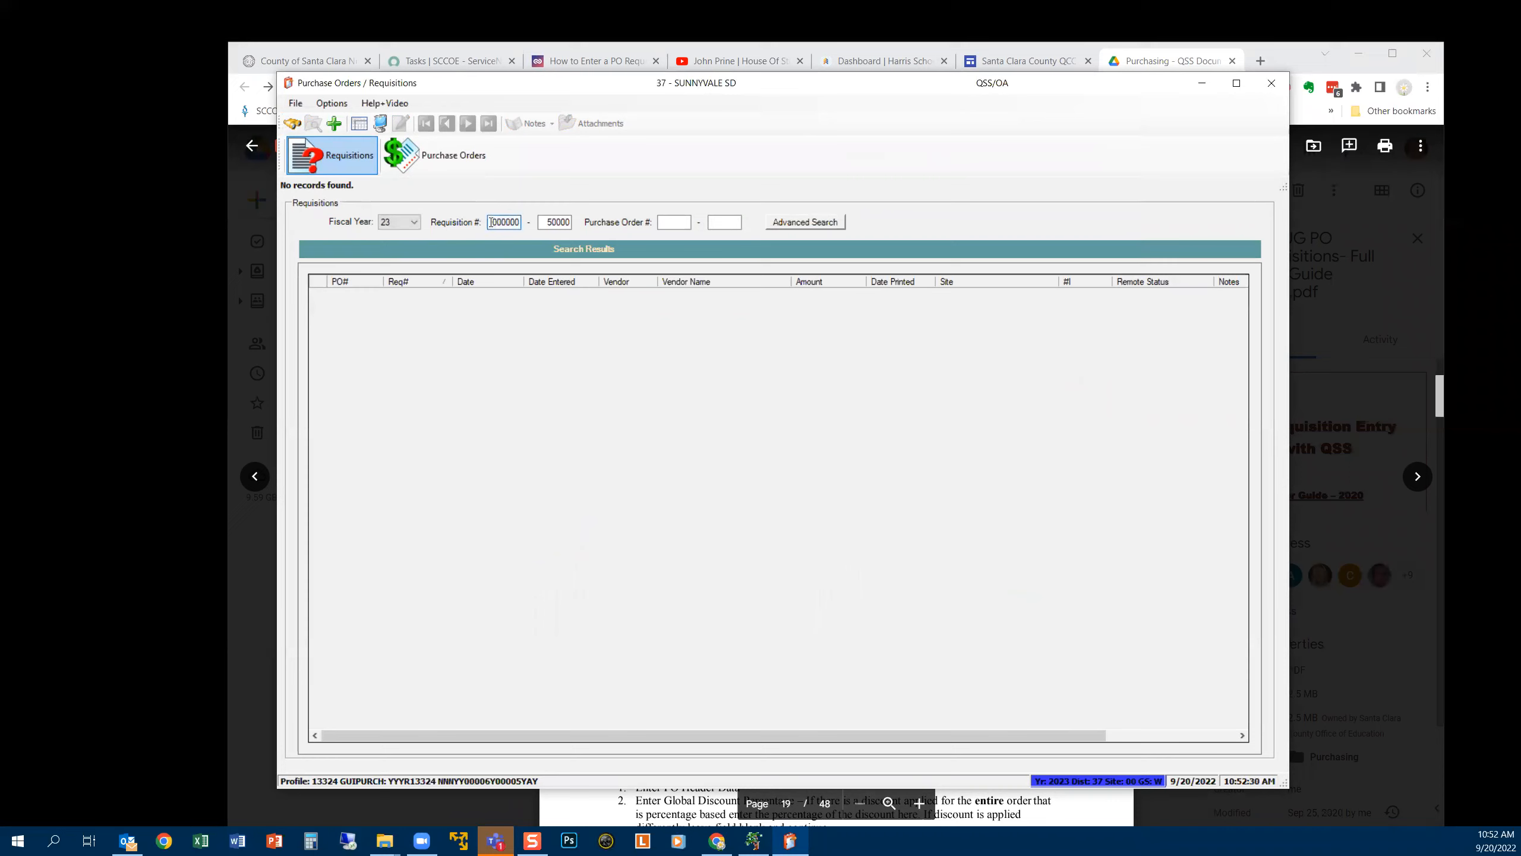
{"action": "double_click", "coordinate": [552, 220]}
{"action": "type", "text": "500000"}
{"action": "left_click", "coordinate": [293, 124]}
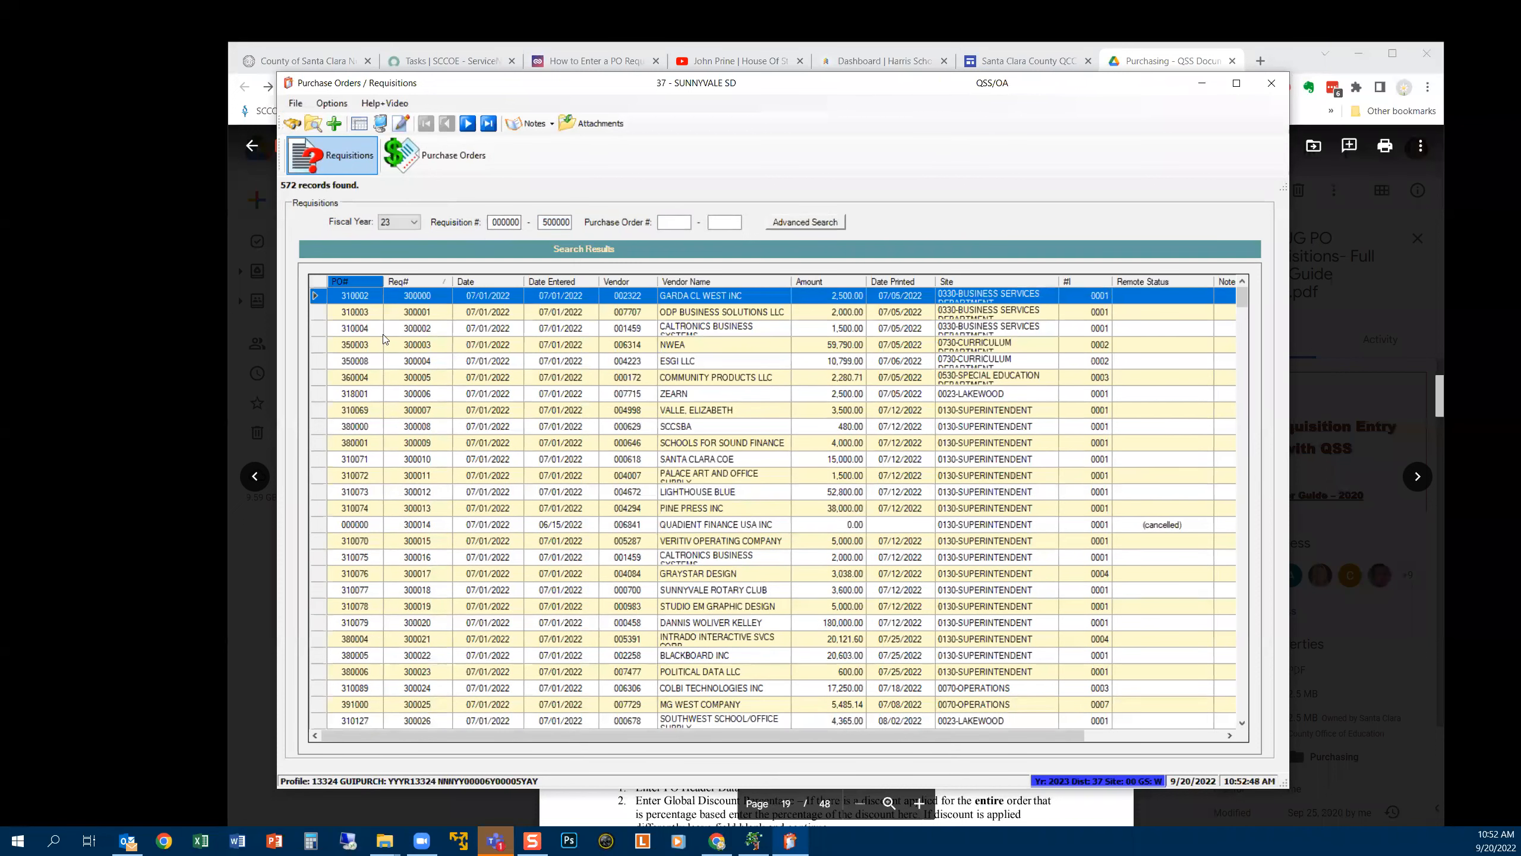
{"action": "left_click", "coordinate": [352, 282]}
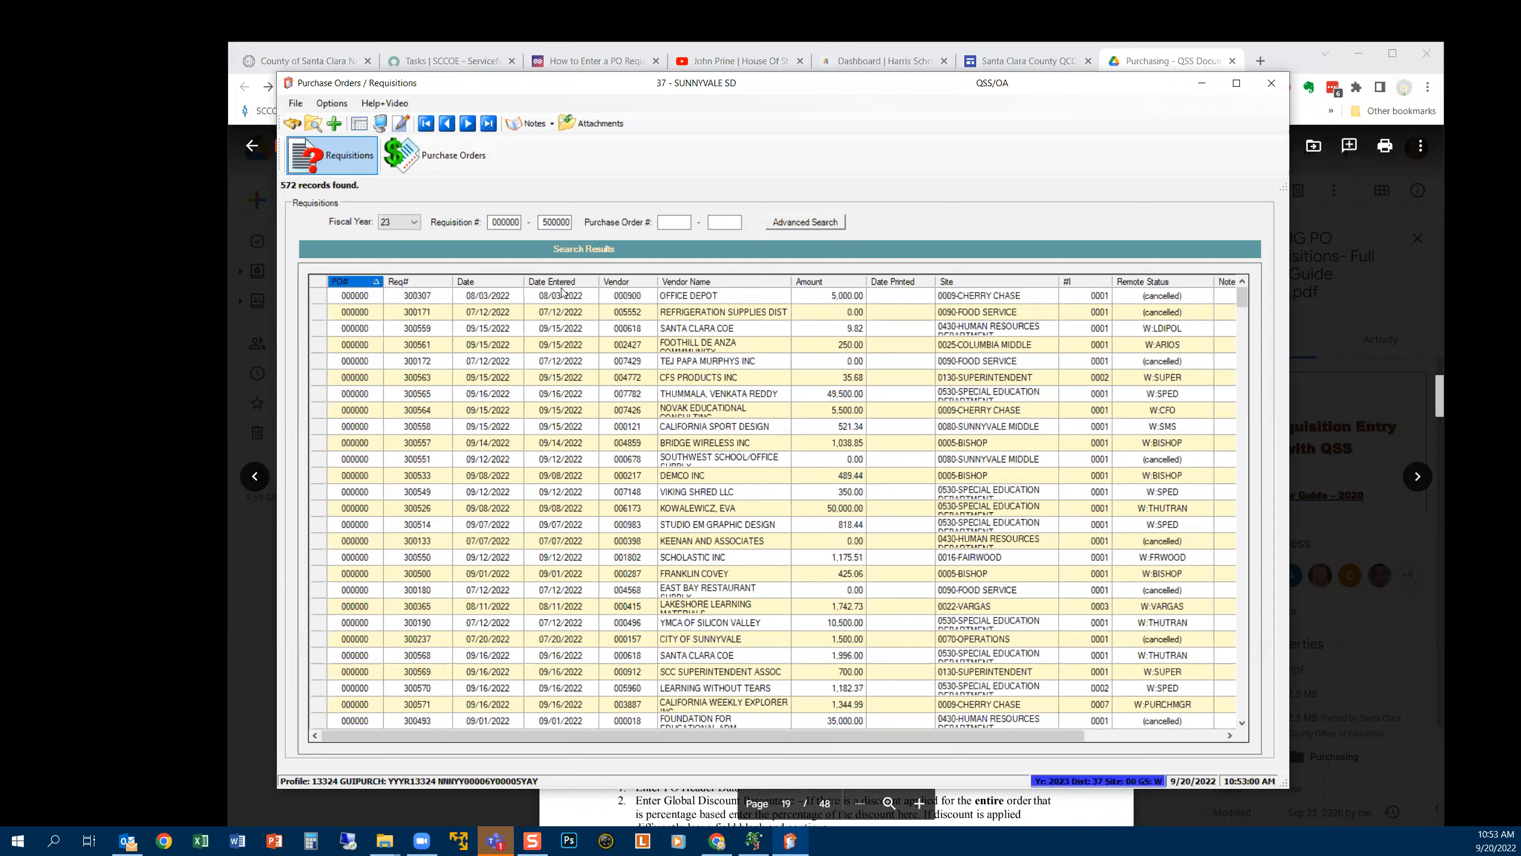
Inspect and close the Office Depot requisition, then examine the attachment options of the Refrigeration Supplies Dist requisition
{"action": "left_click", "coordinate": [317, 296]}
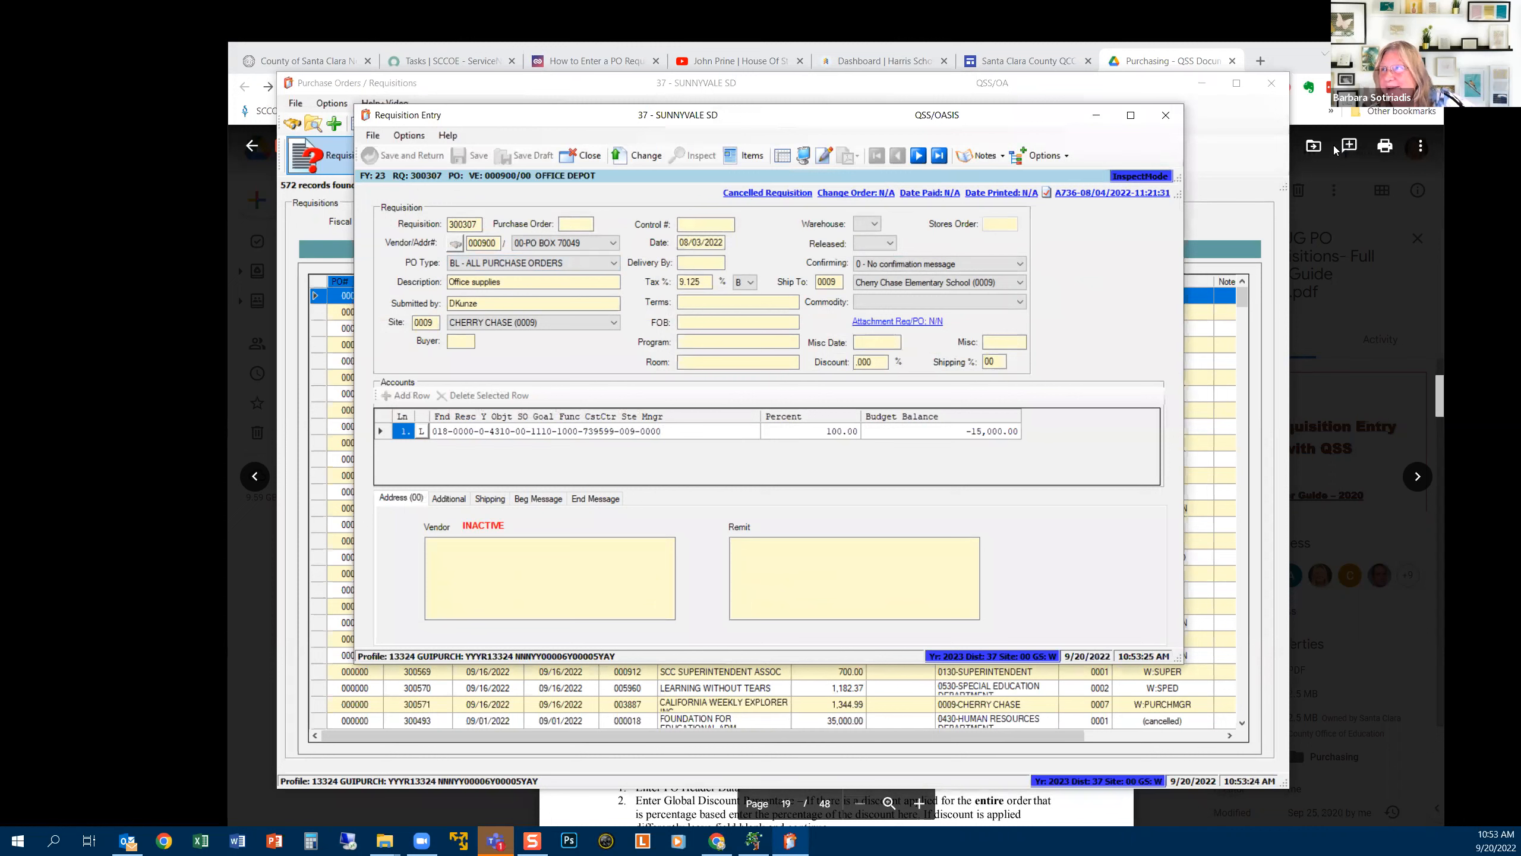
{"action": "left_click", "coordinate": [1165, 116]}
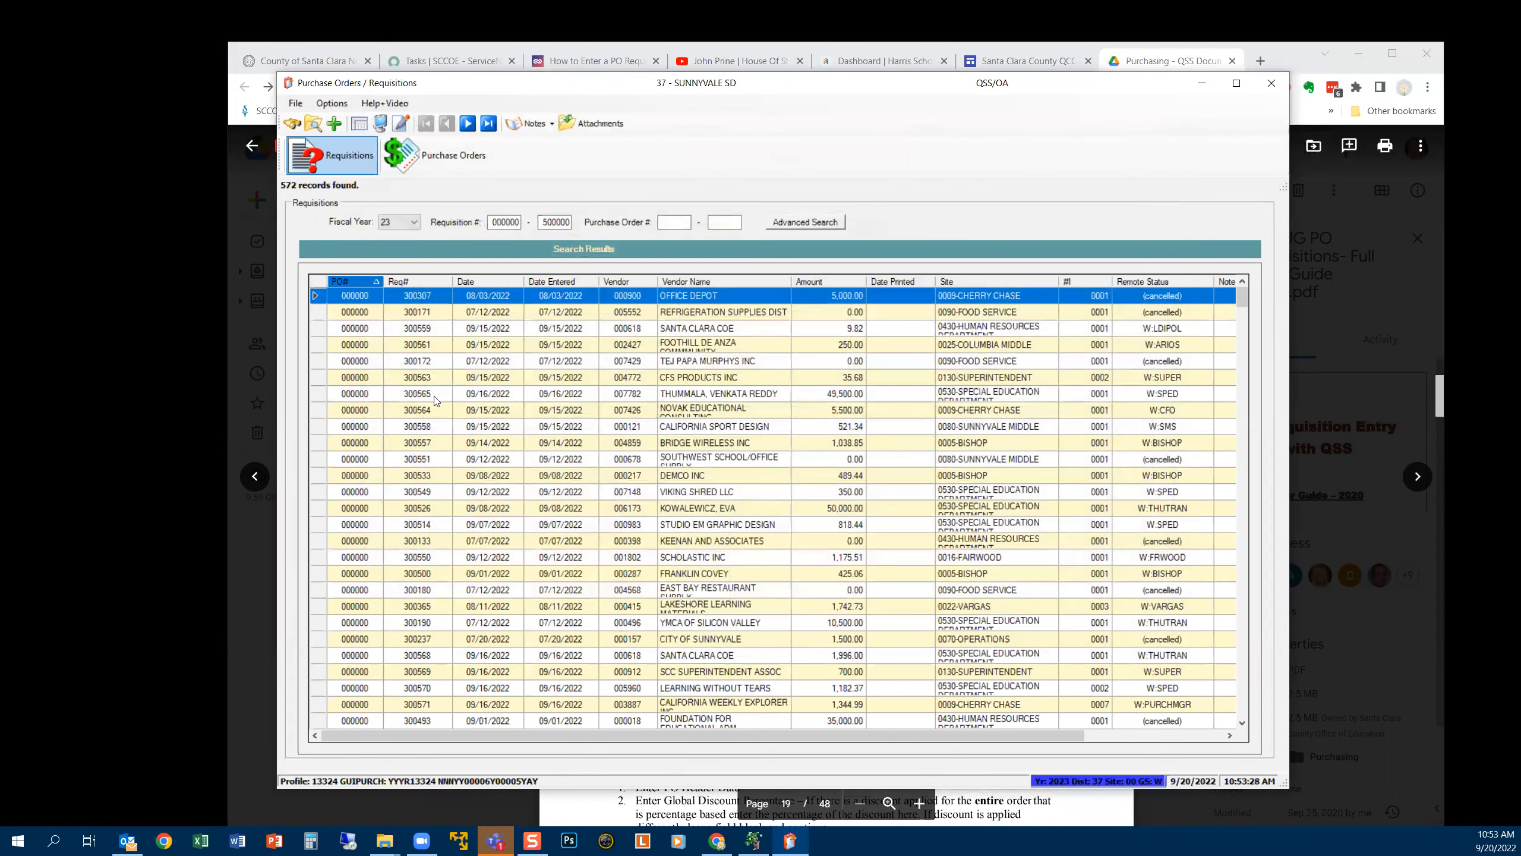
{"action": "right_click", "coordinate": [358, 314]}
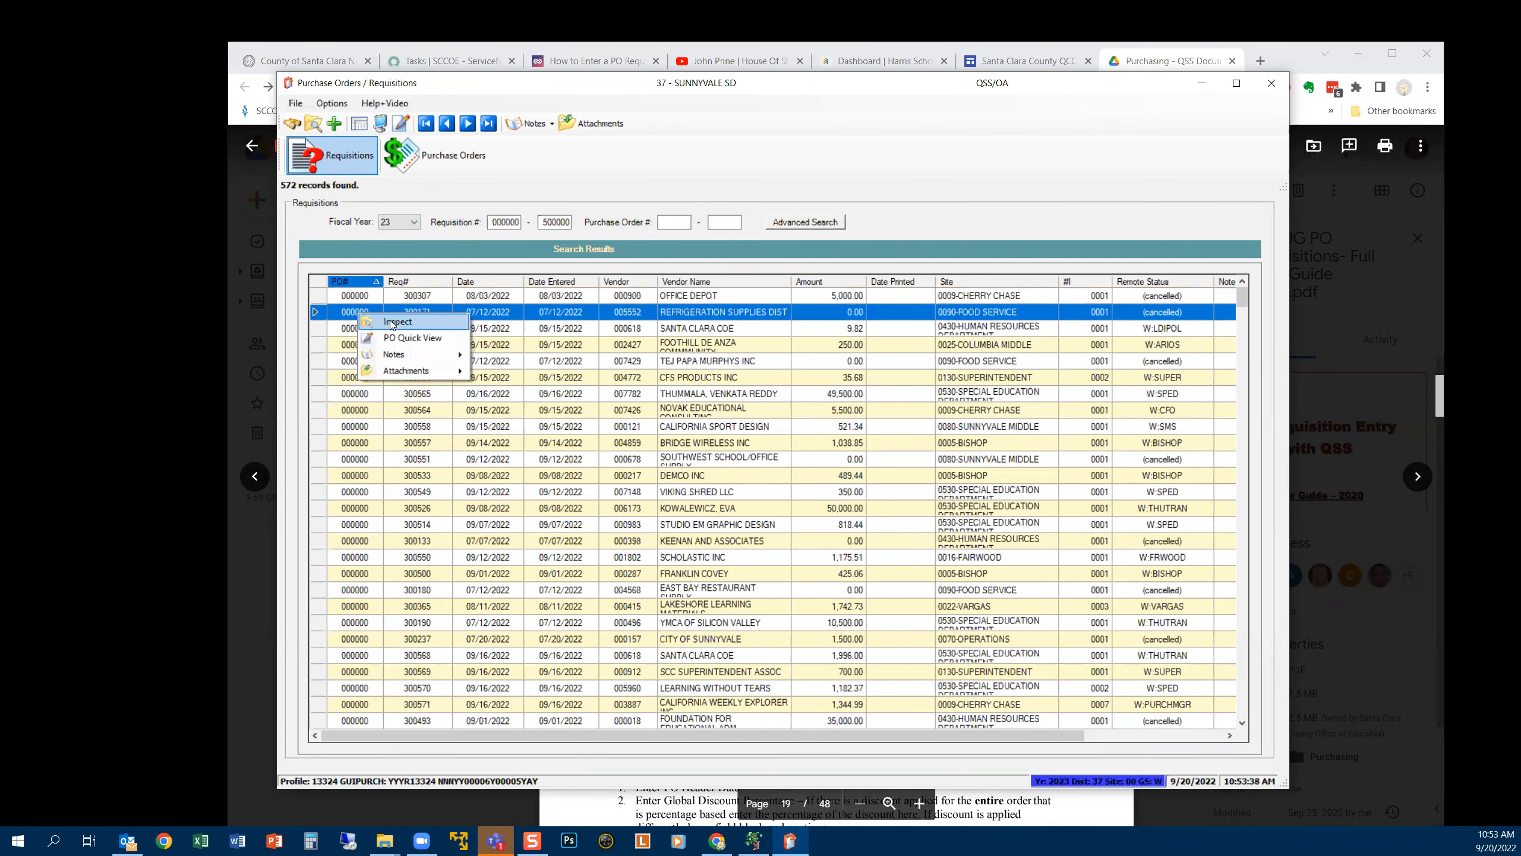
{"action": "mouse_move", "coordinate": [395, 372]}
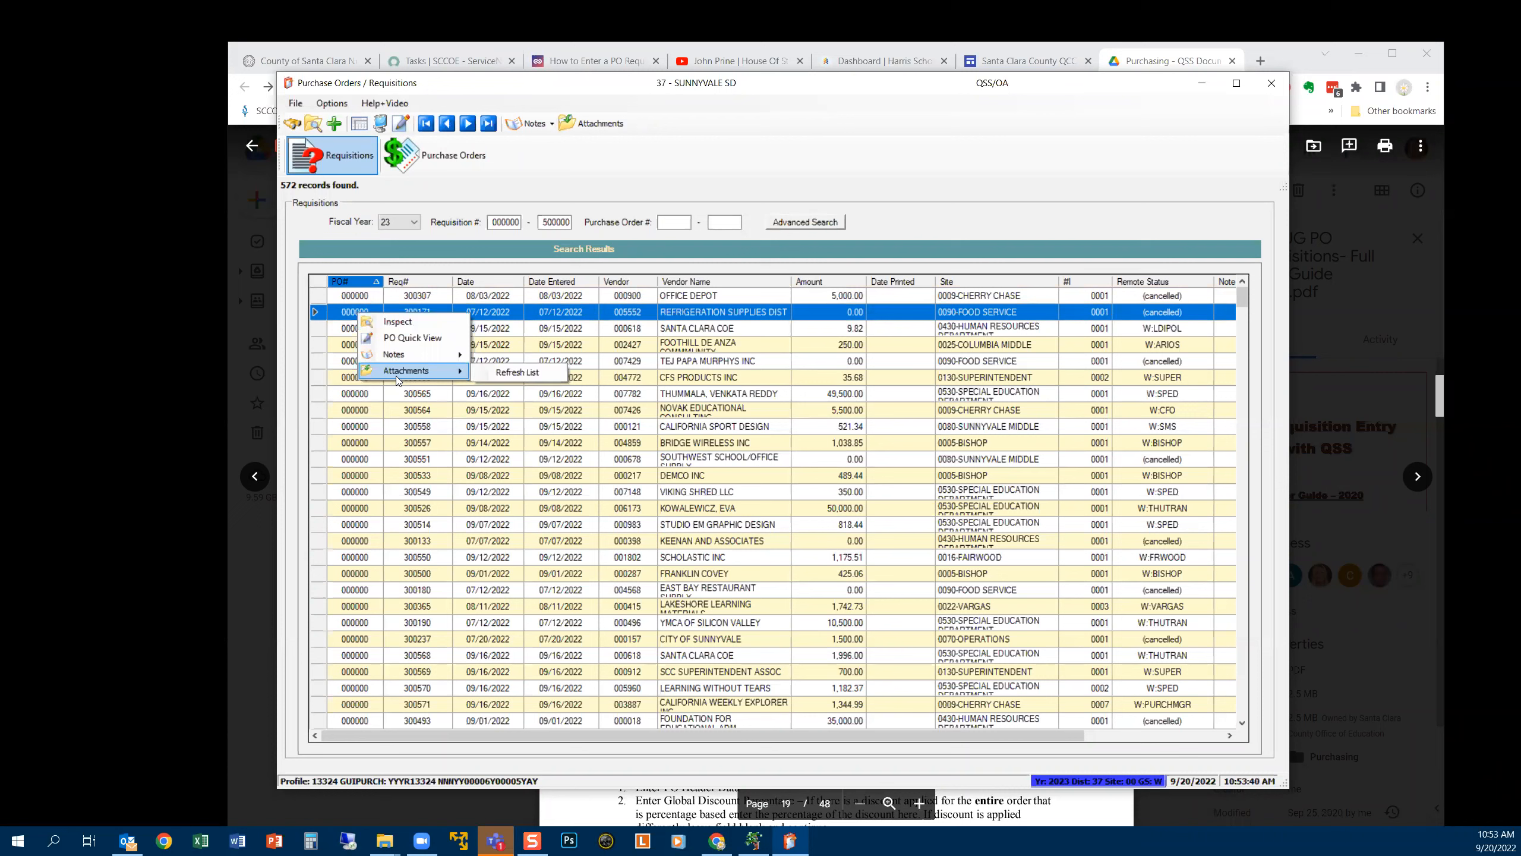
{"action": "left_click", "coordinate": [542, 374]}
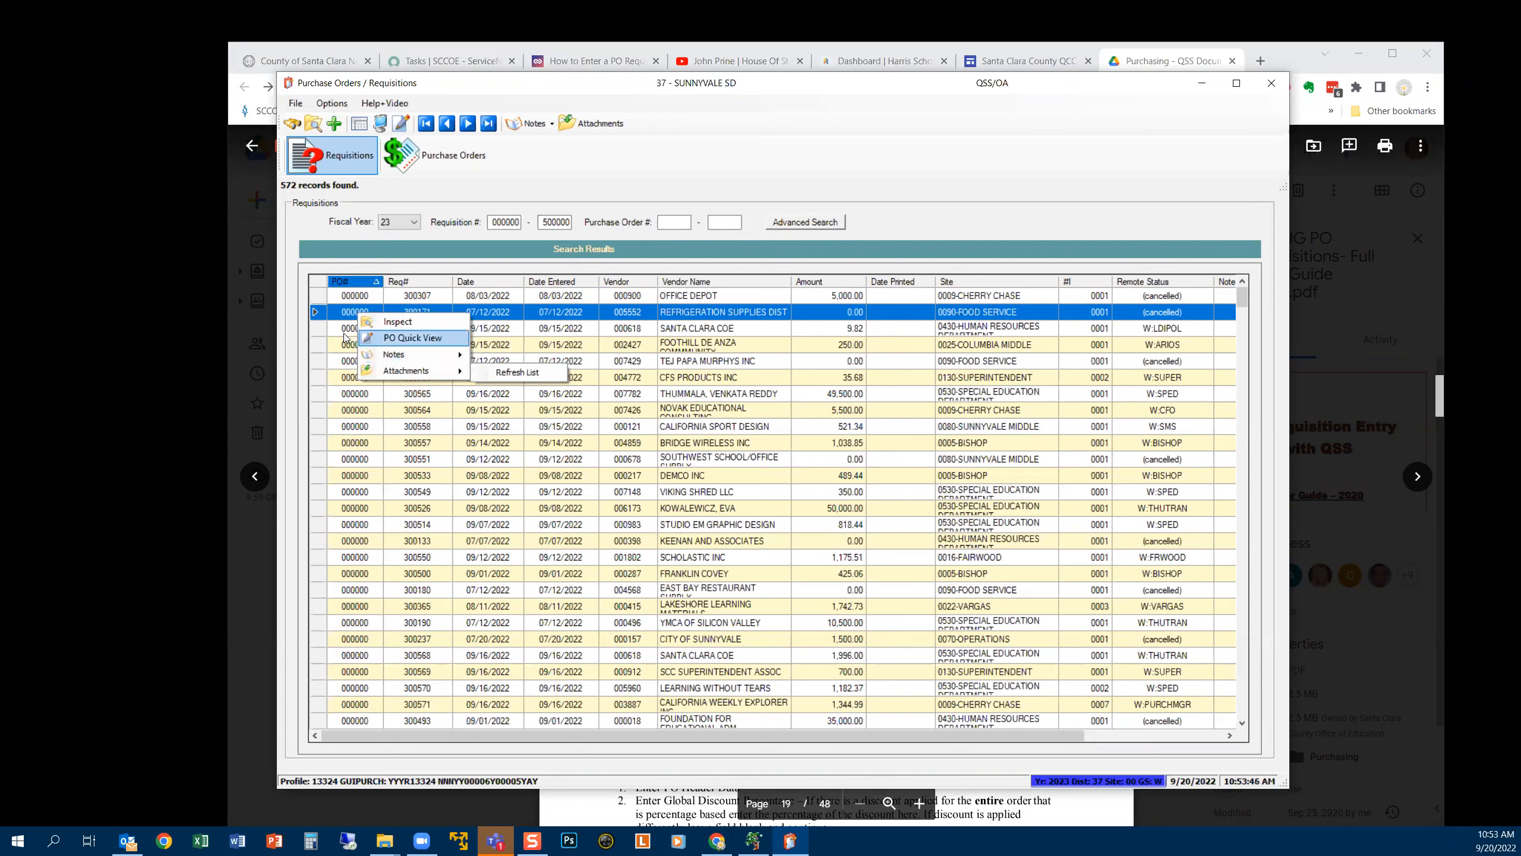
Check the attachments manager for the Santa Clara COE requisition from Human Resources, then close the manager
{"action": "left_click", "coordinate": [320, 327]}
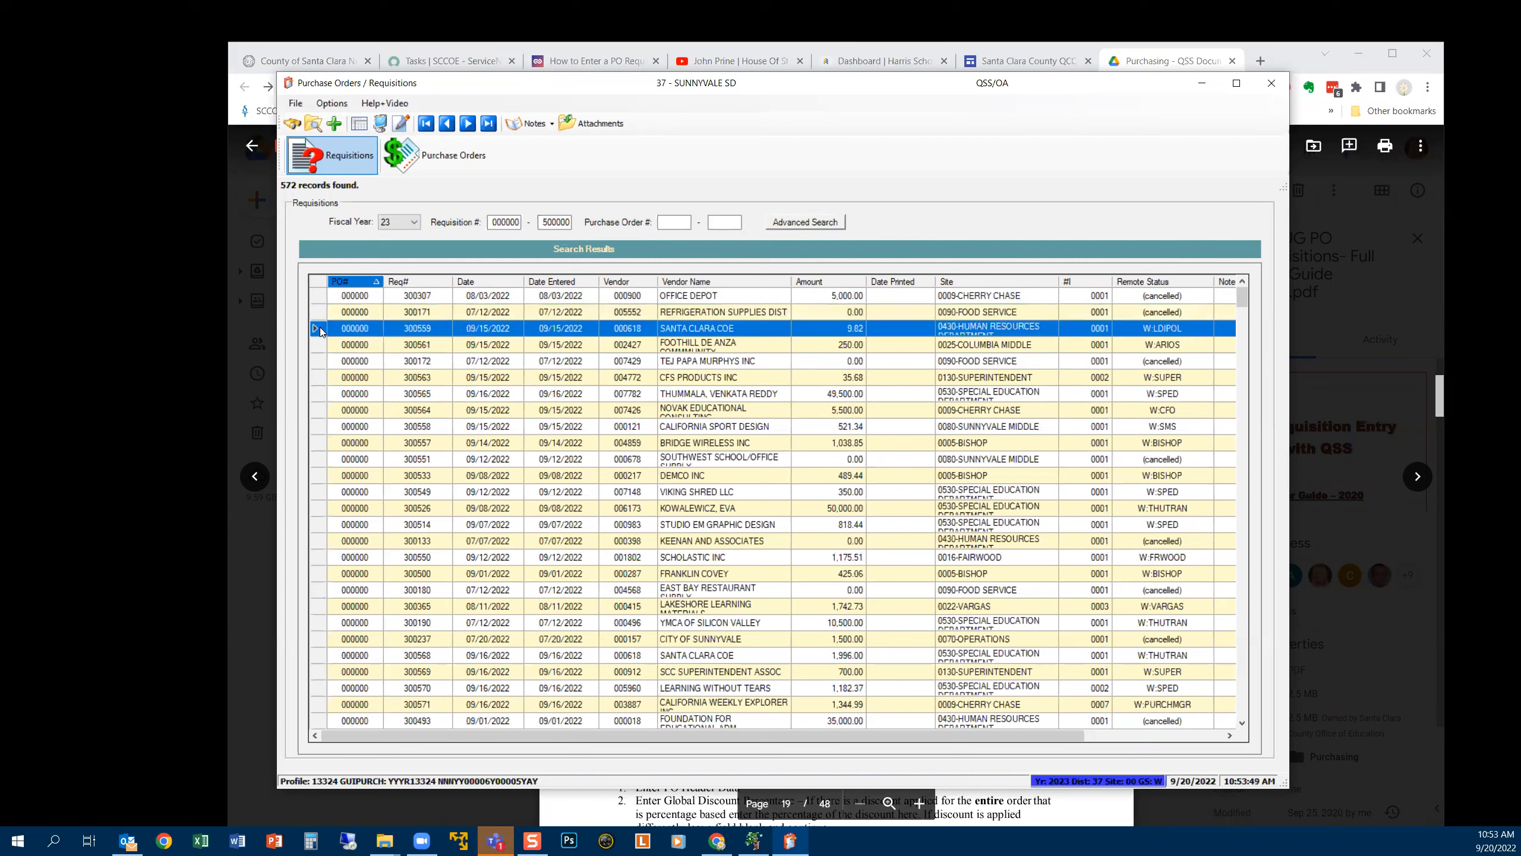
{"action": "right_click", "coordinate": [320, 327]}
{"action": "left_click", "coordinate": [356, 385]}
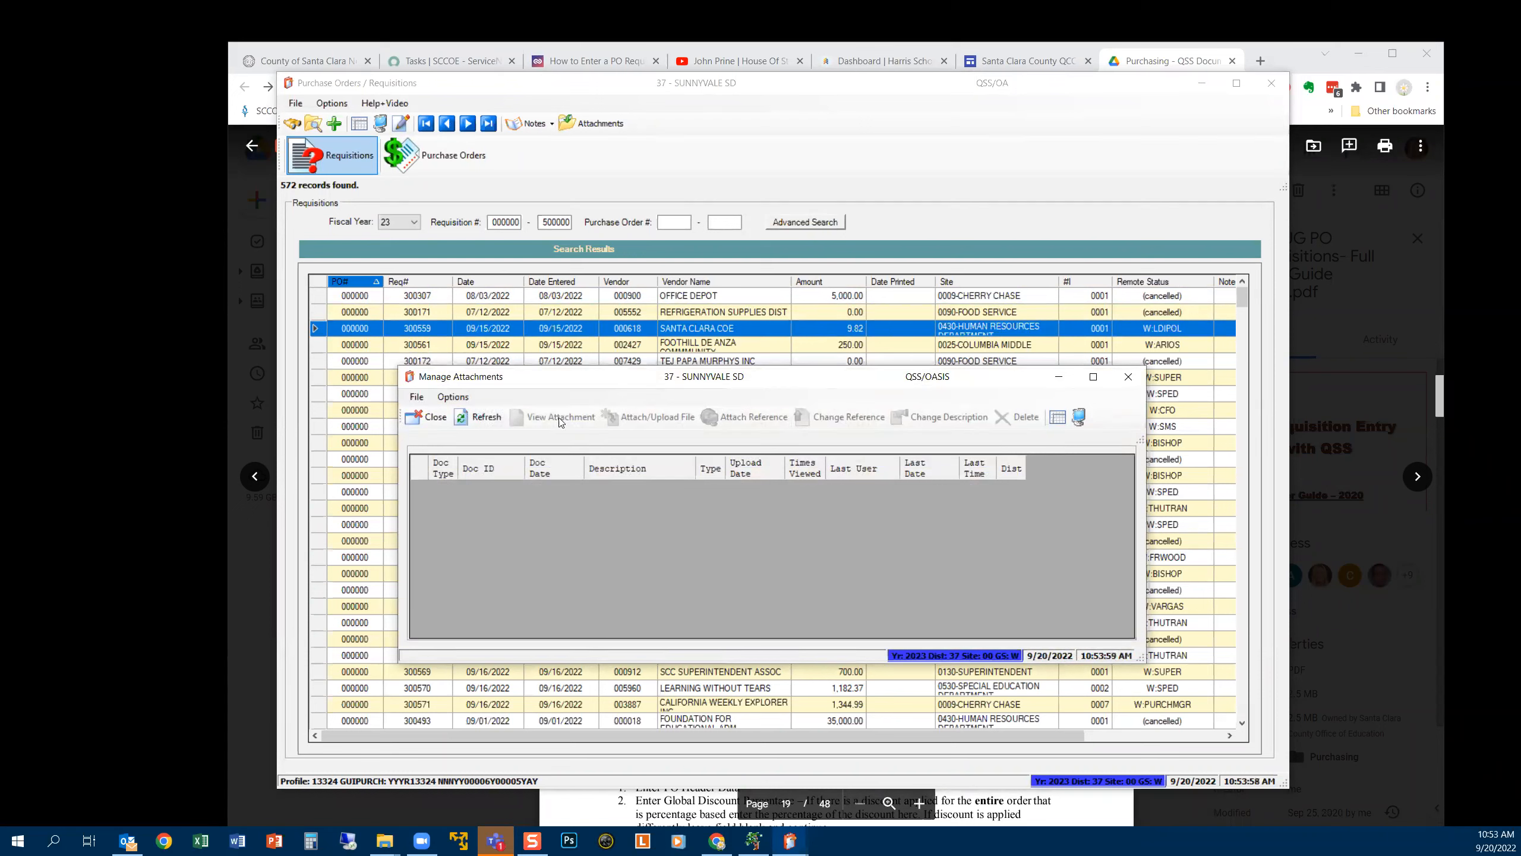
{"action": "left_click", "coordinate": [1128, 378]}
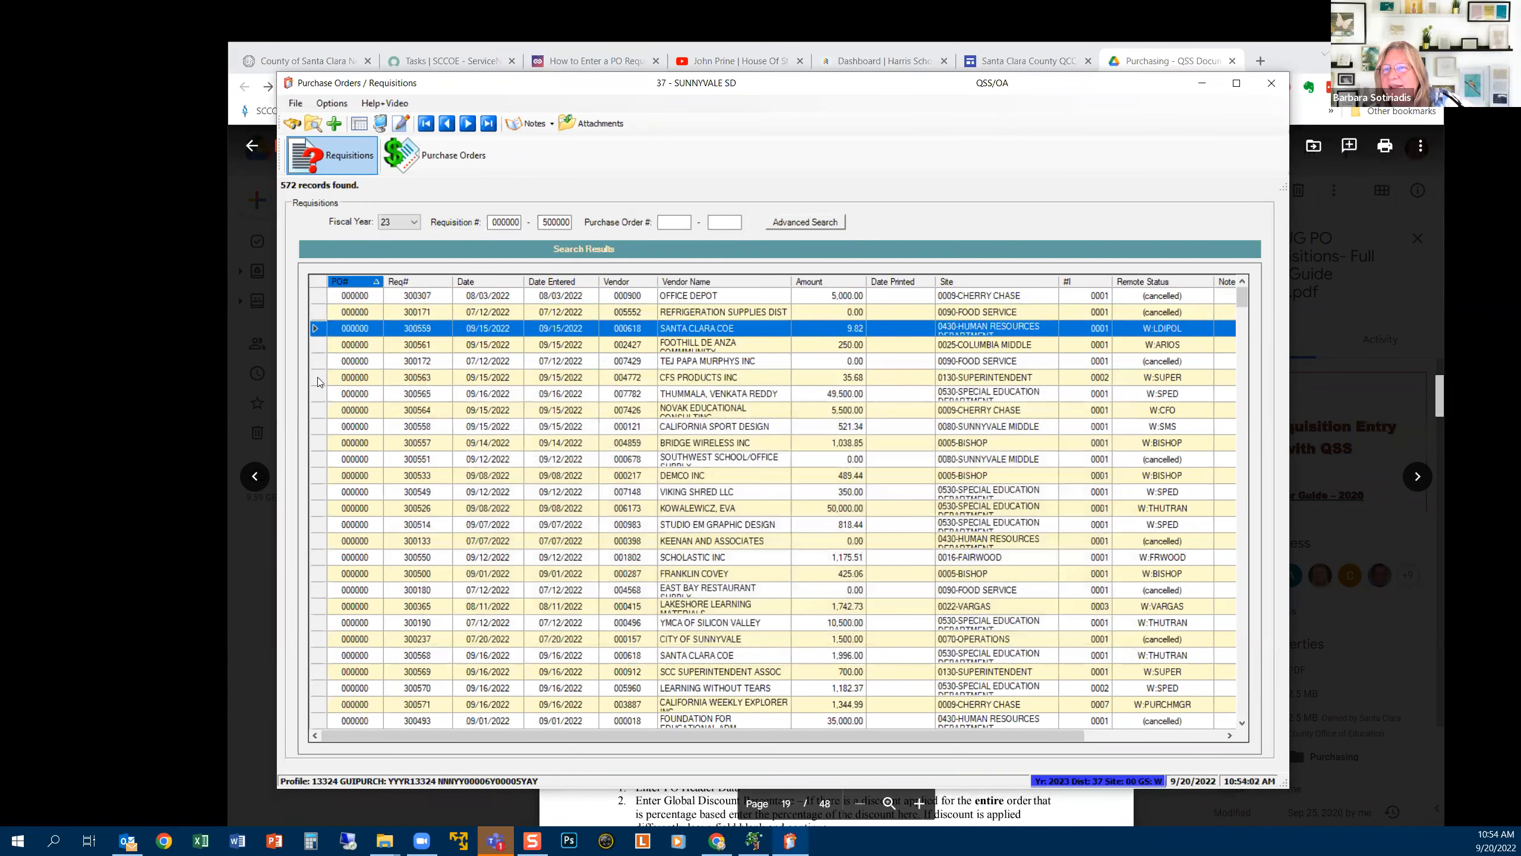
Examine the CFS Products Inc requisition's options, open it in inspect mode, and check its attachments manager before closing the manager
{"action": "left_click", "coordinate": [318, 377]}
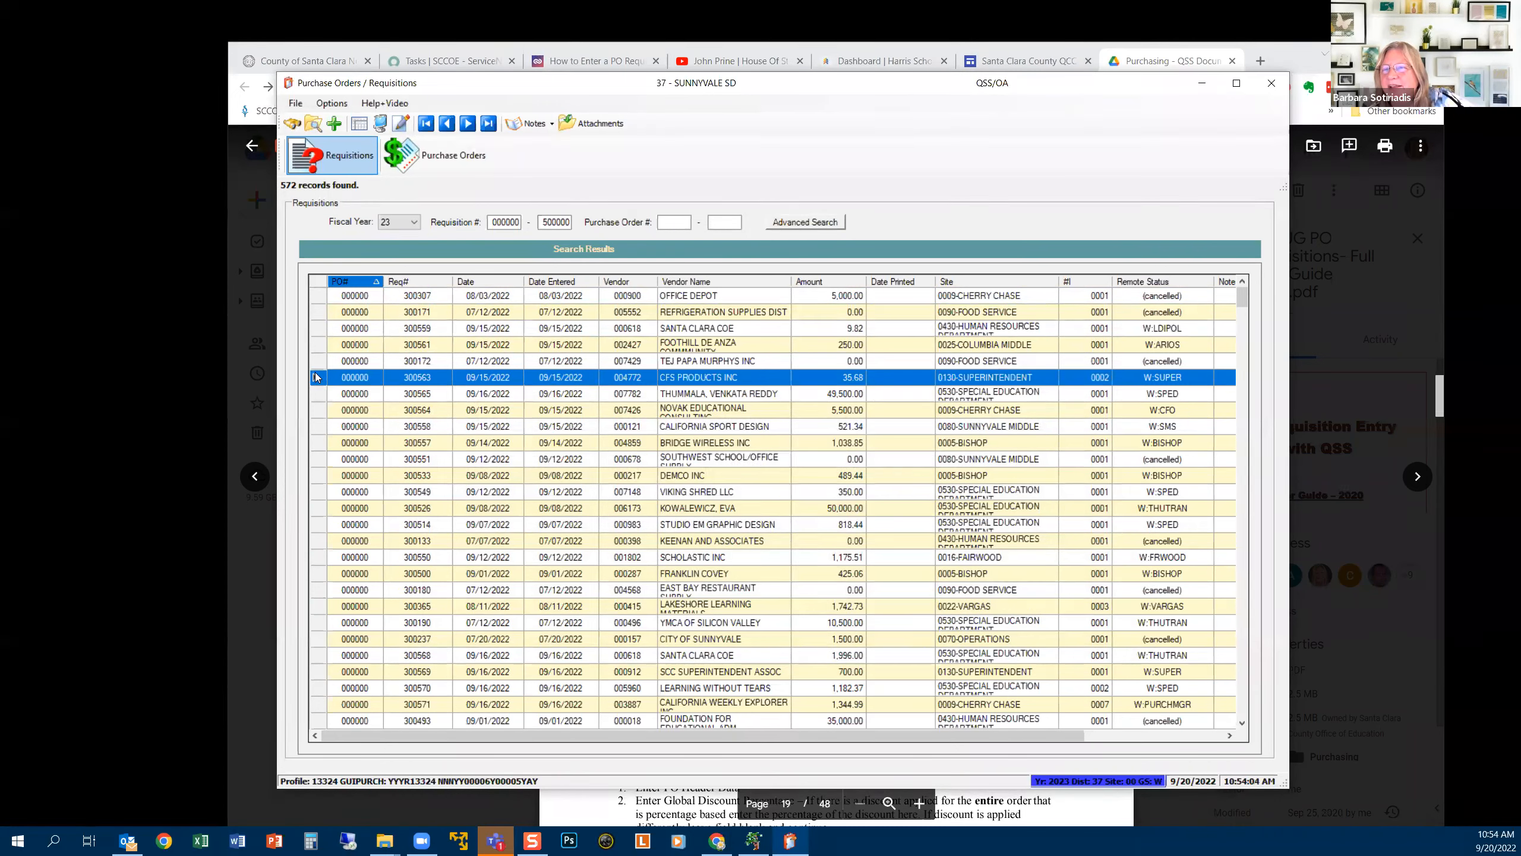
{"action": "right_click", "coordinate": [315, 373]}
{"action": "mouse_move", "coordinate": [351, 421]}
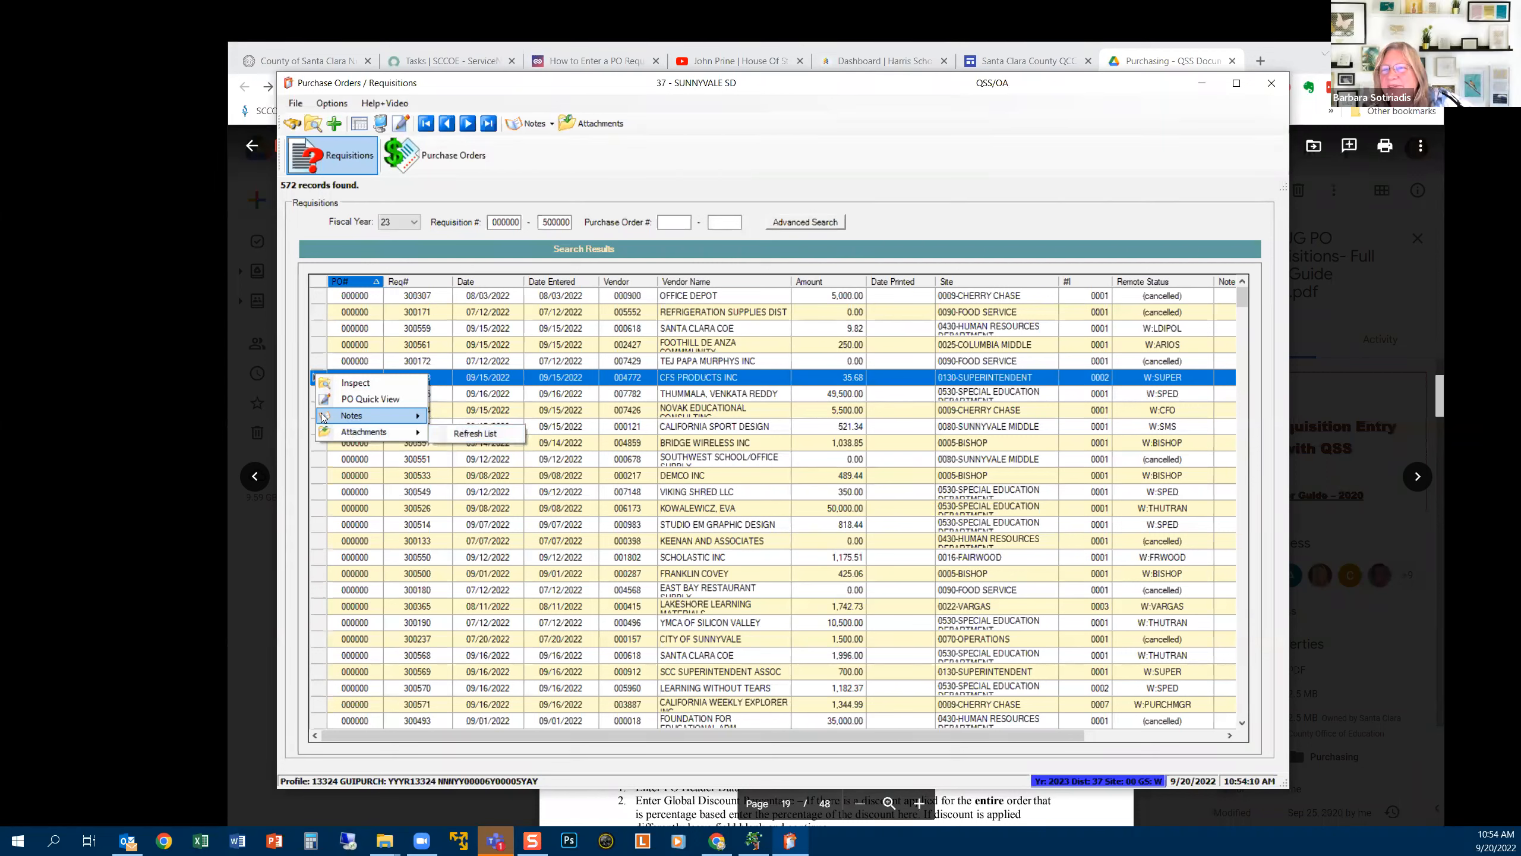
{"action": "left_click", "coordinate": [313, 372]}
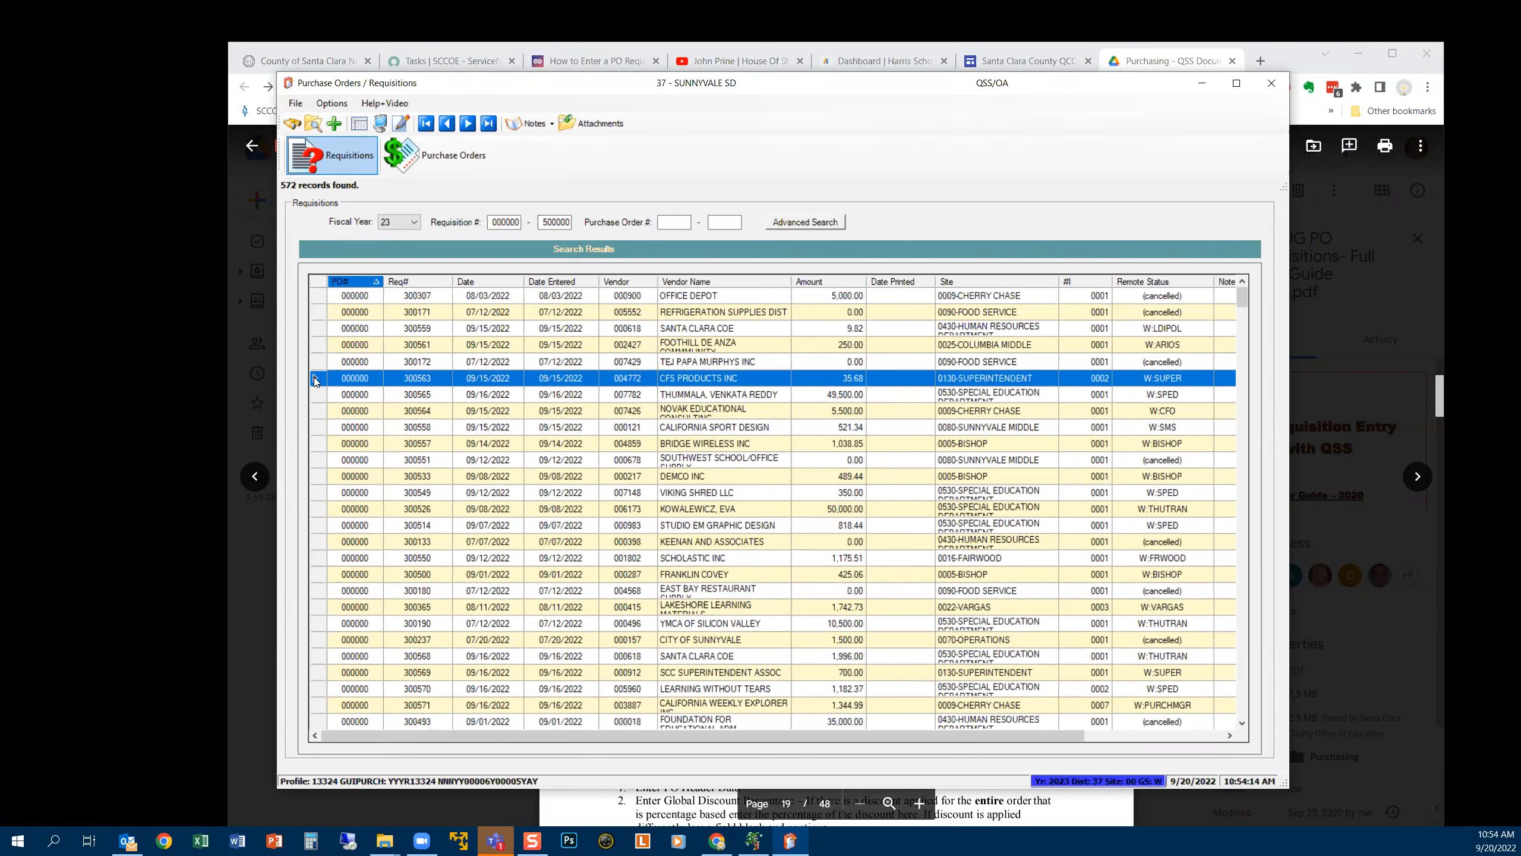
{"action": "double_click", "coordinate": [314, 377]}
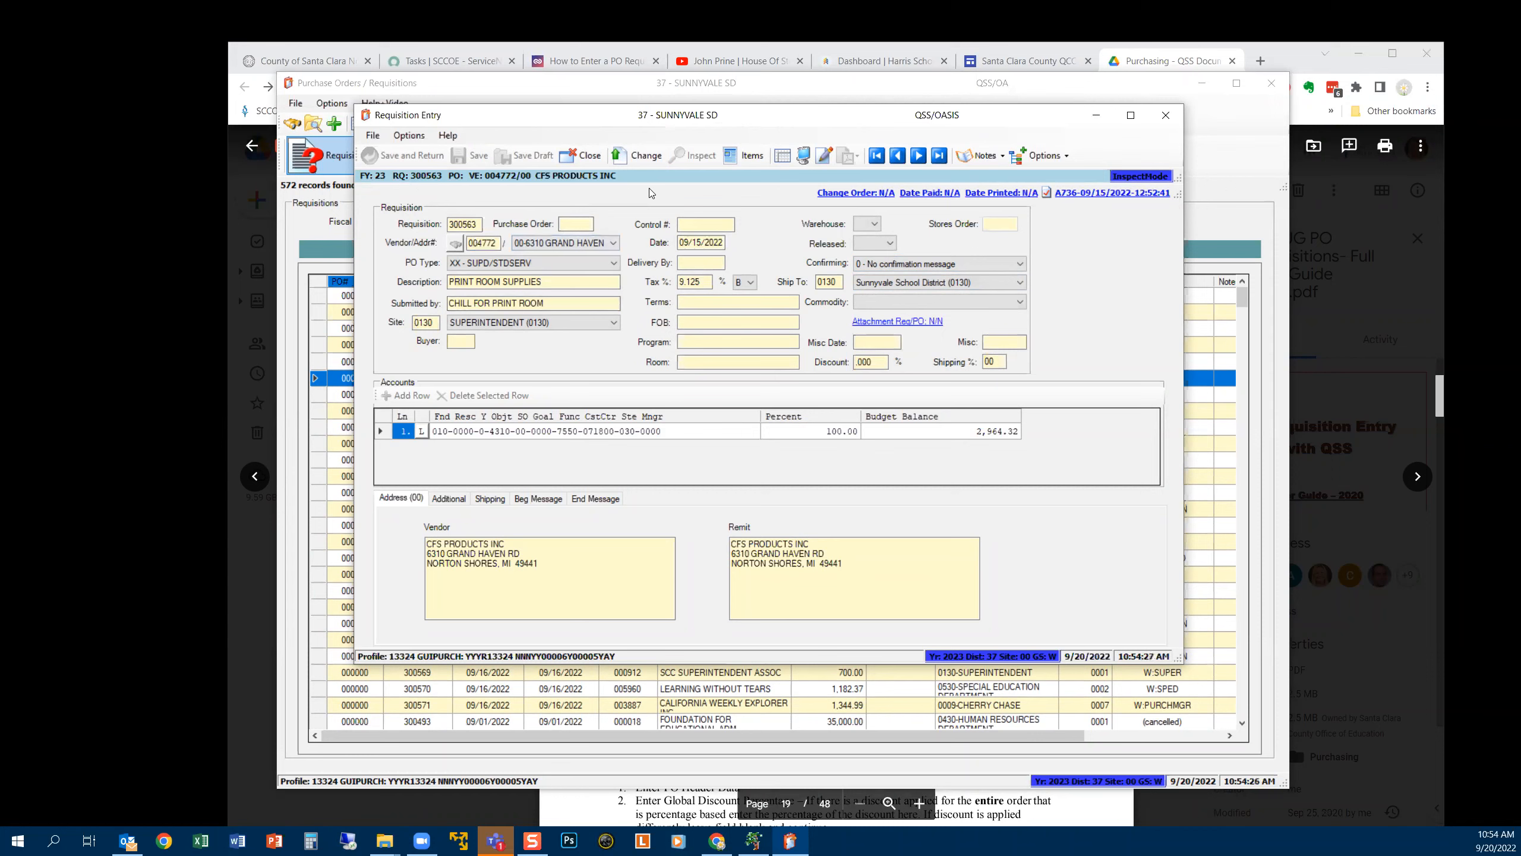
{"action": "left_click", "coordinate": [901, 324]}
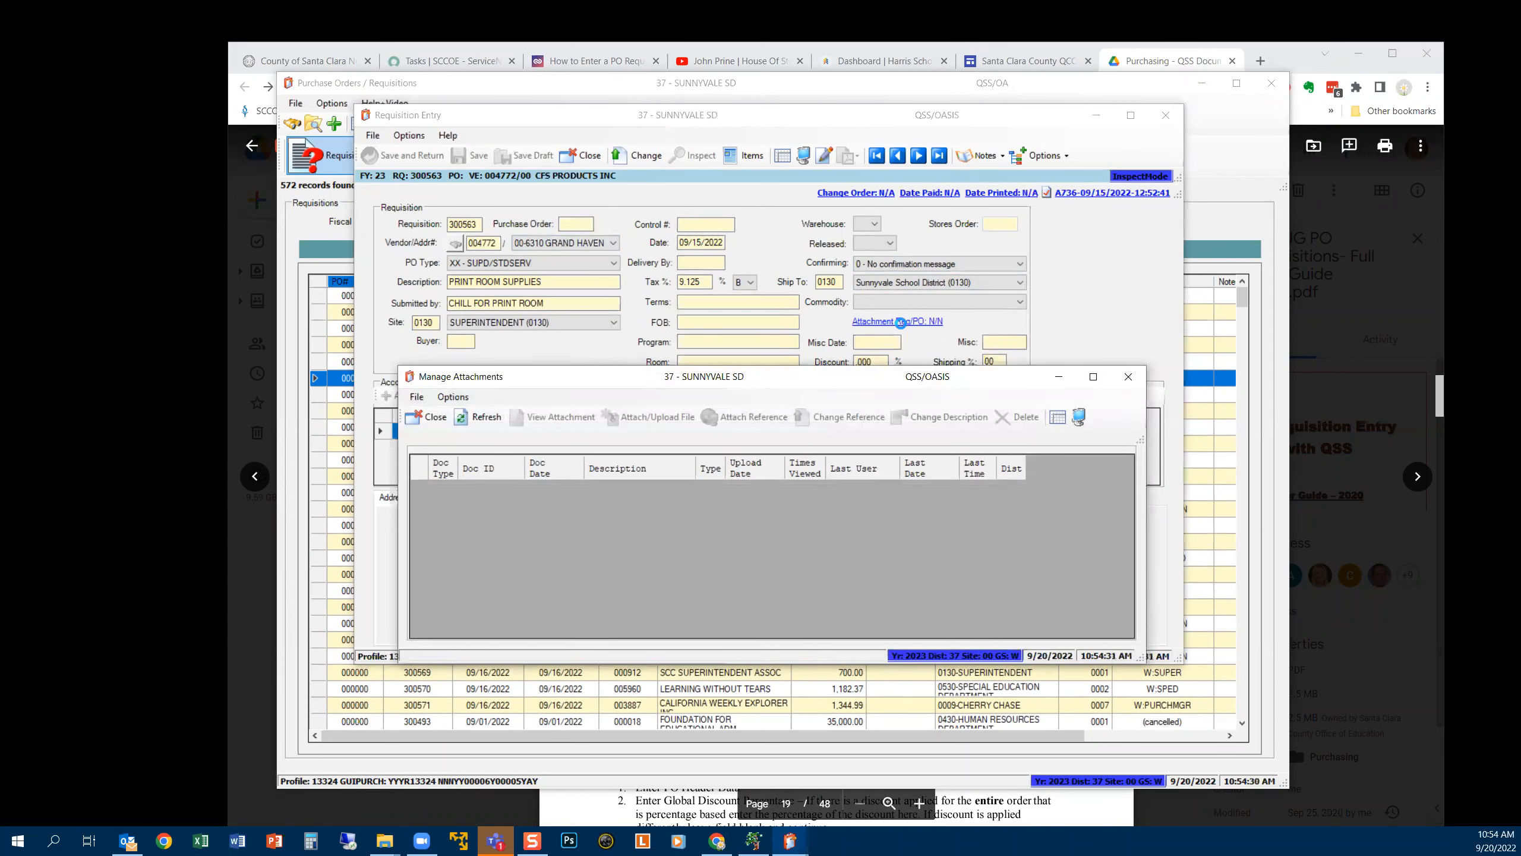
{"action": "left_click", "coordinate": [1129, 376]}
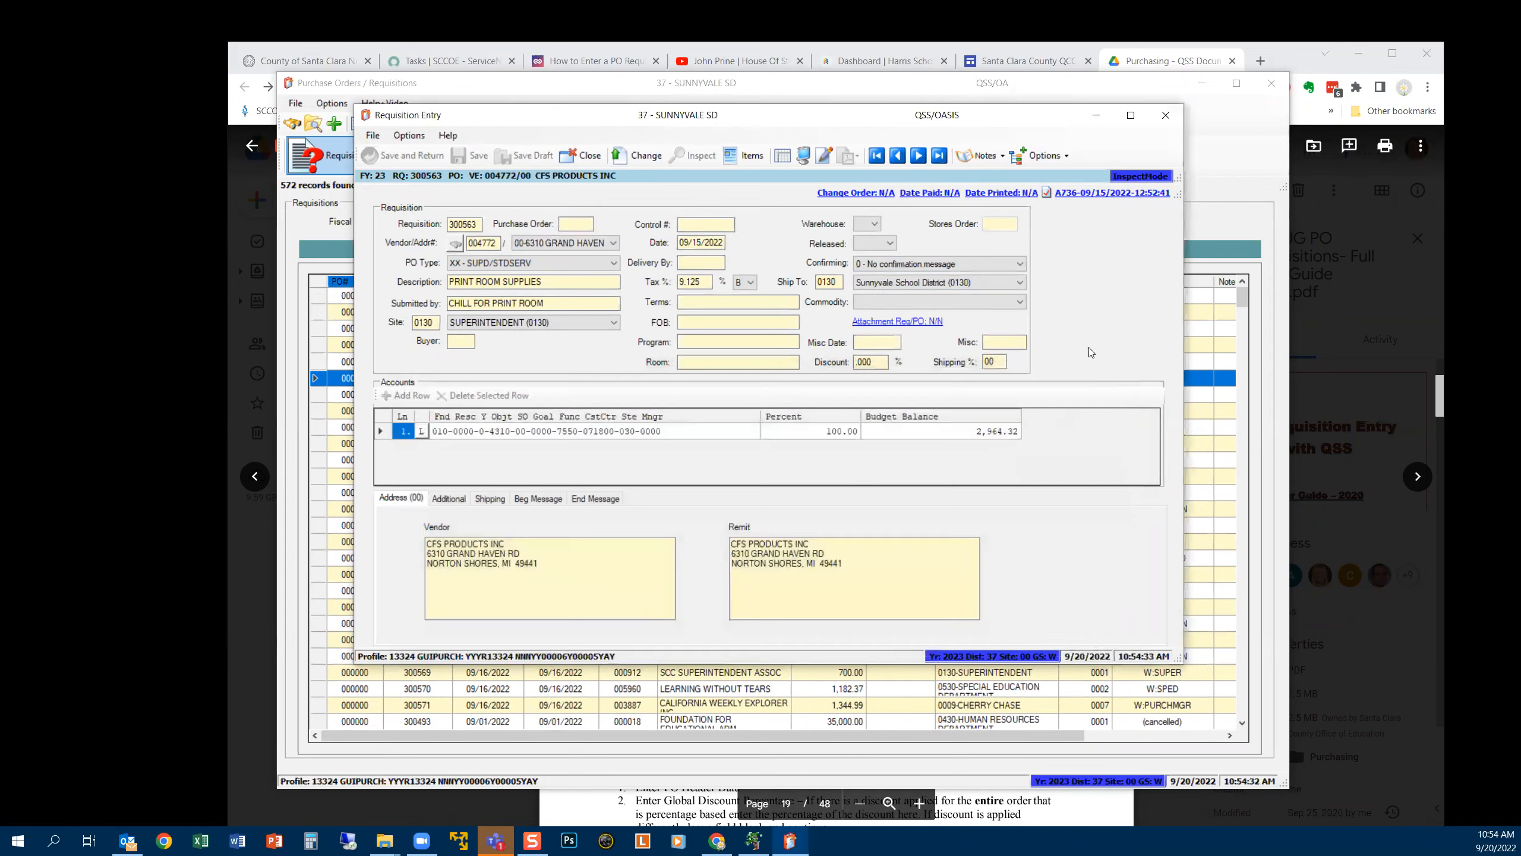
Switch the CFS Products Inc requisition to change mode and check its attachments manager, closing the manager when done
{"action": "left_click", "coordinate": [626, 163]}
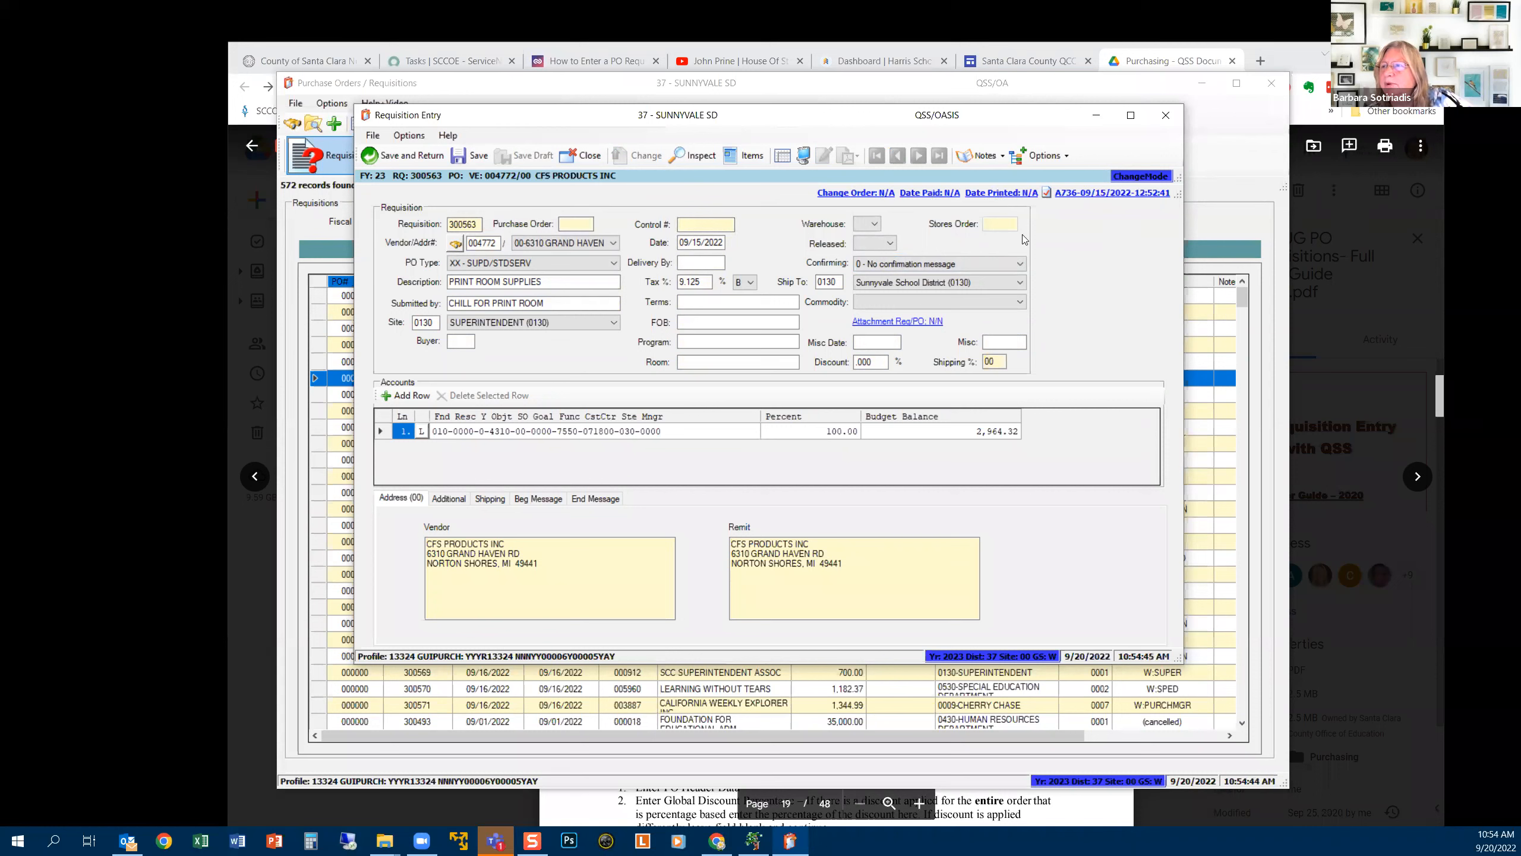
{"action": "left_click", "coordinate": [870, 323]}
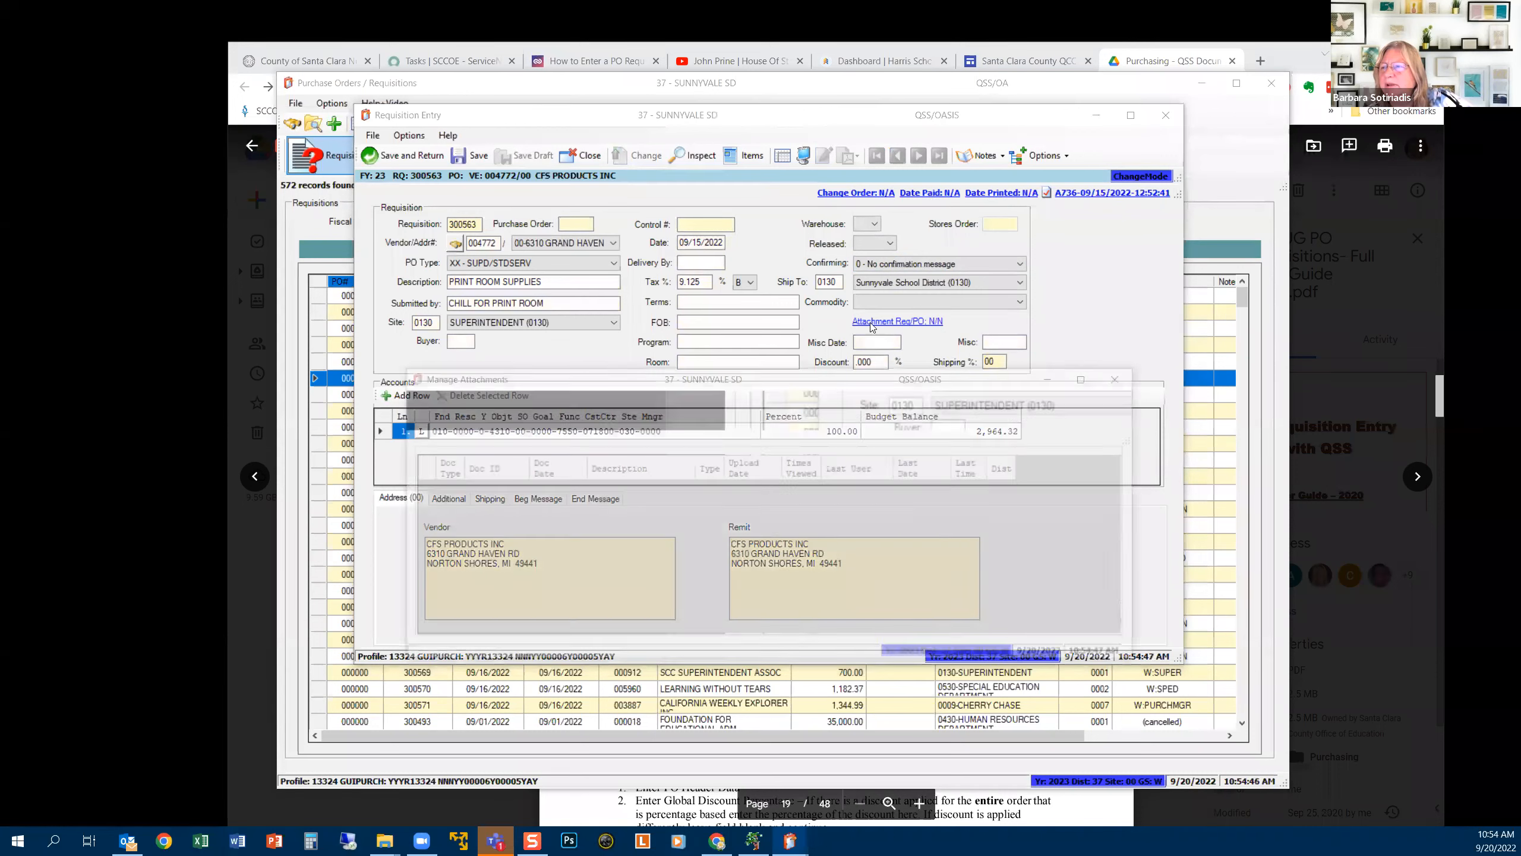
{"action": "left_click_drag", "start_coordinate": [637, 376], "coordinate": [703, 259]}
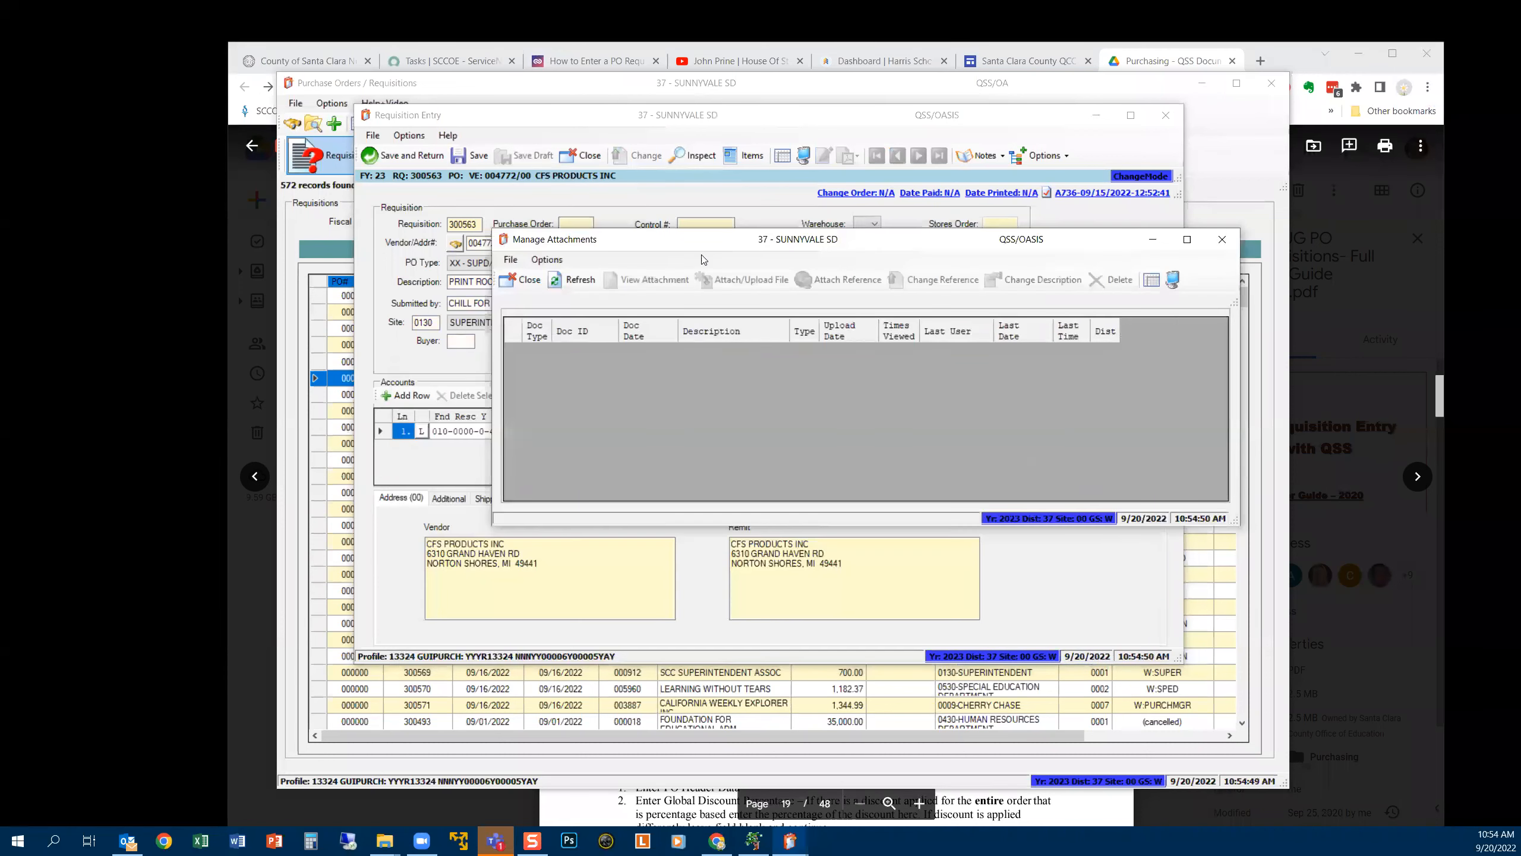
{"action": "left_click", "coordinate": [528, 285]}
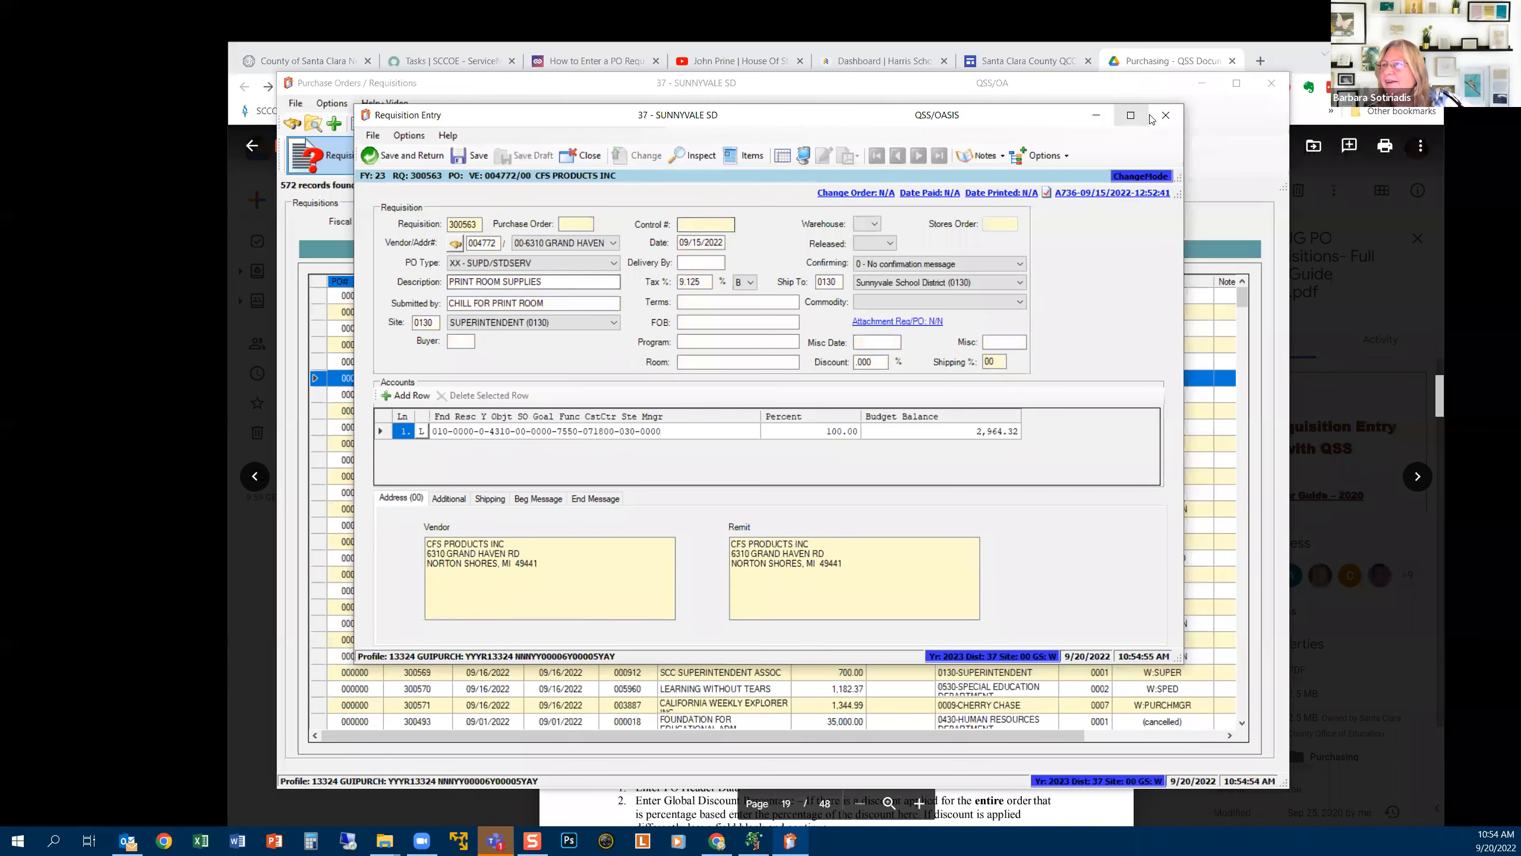
Close the CFS Products Inc requisition and the Purchase Orders / Requisitions window, and bring up the QSS ControlCenter main window
{"action": "left_click", "coordinate": [1168, 117]}
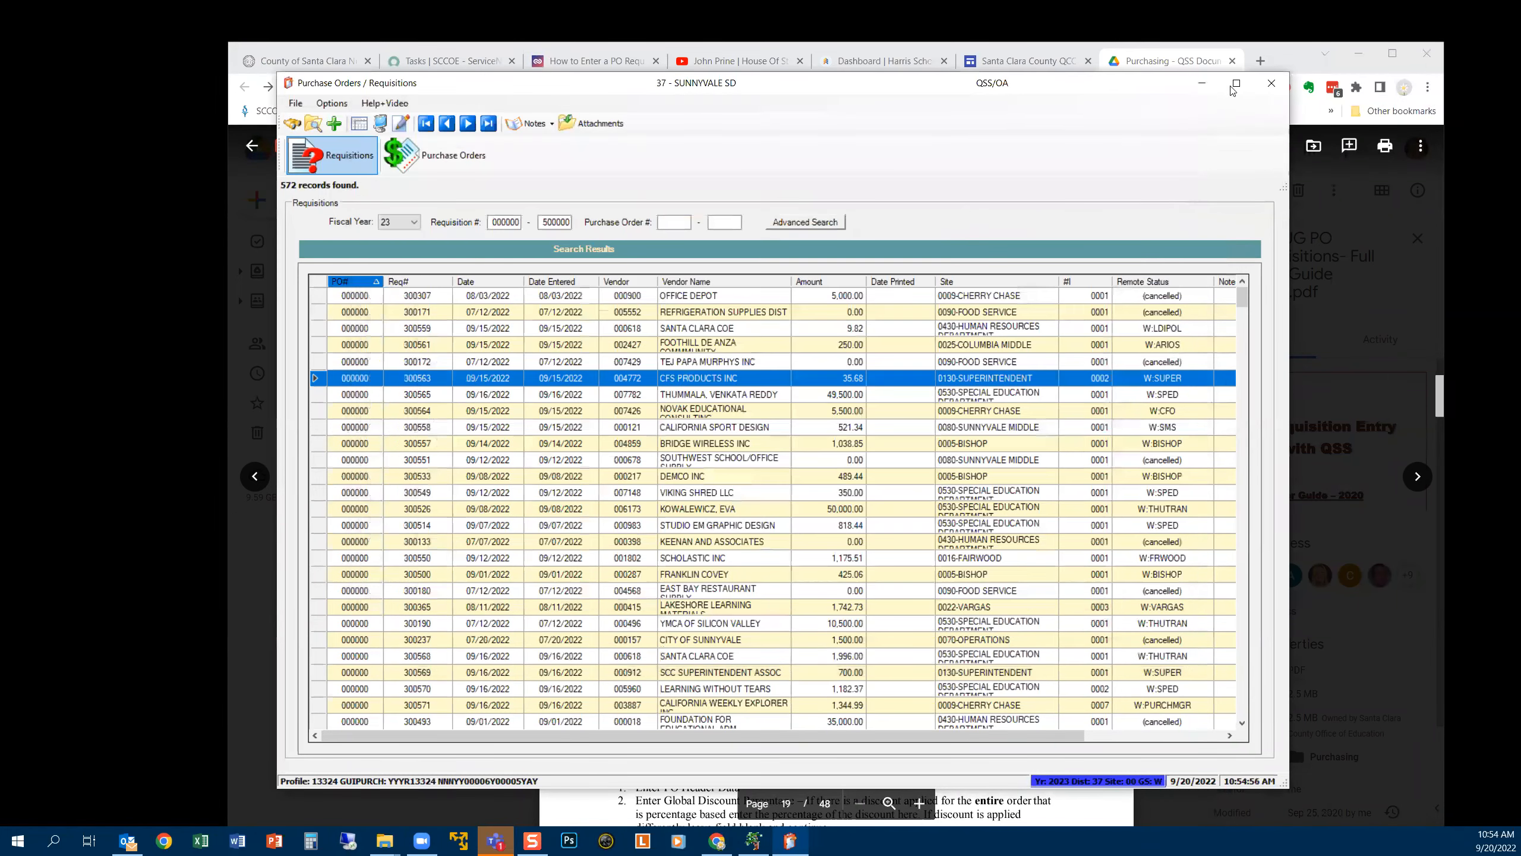
{"action": "left_click", "coordinate": [1272, 84]}
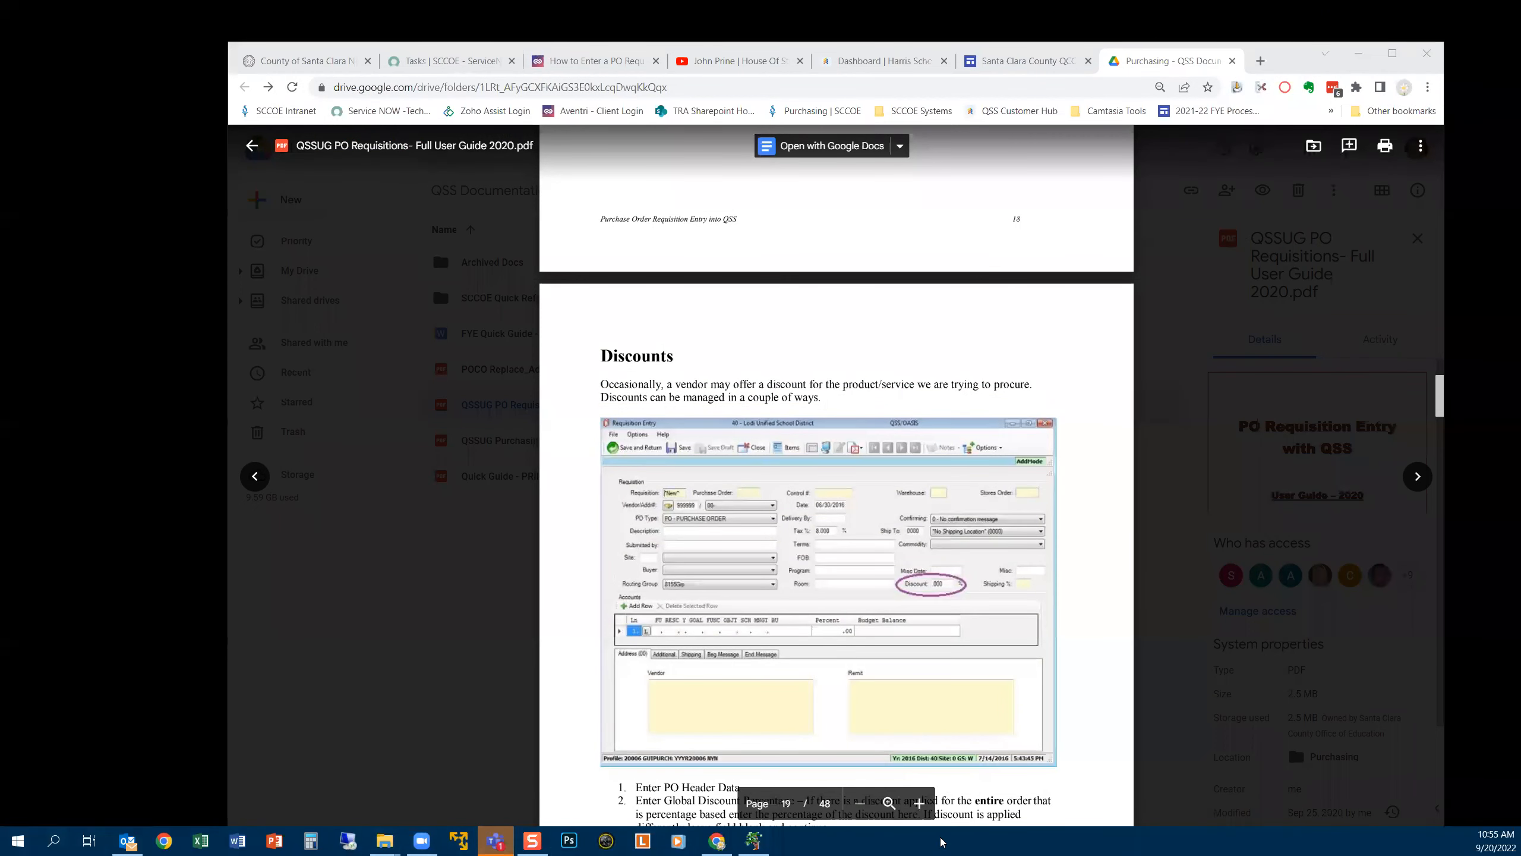
{"action": "left_click", "coordinate": [754, 840]}
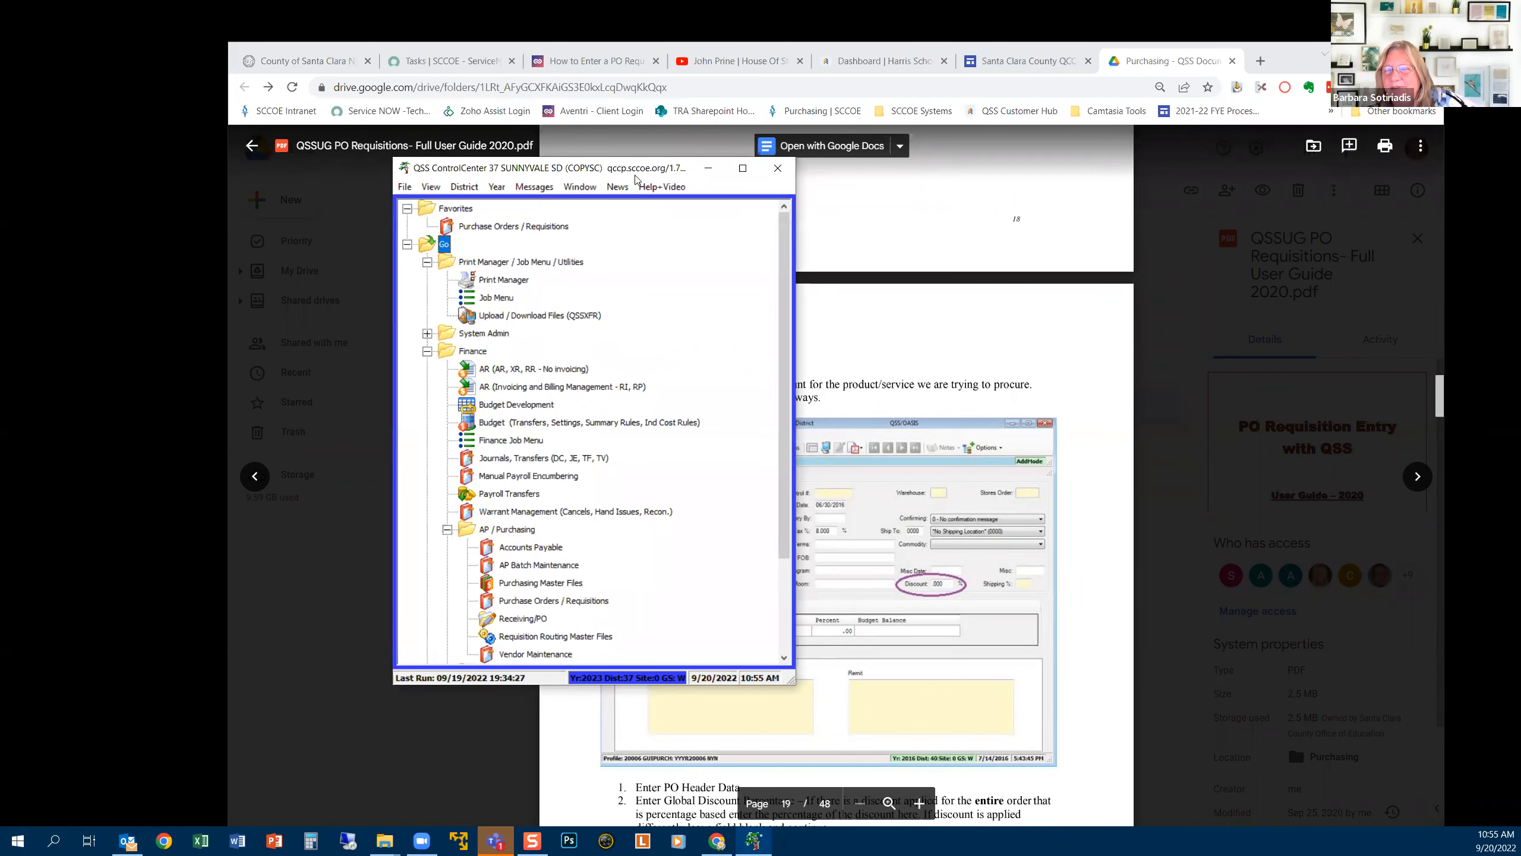
{"action": "left_click_drag", "start_coordinate": [635, 175], "coordinate": [528, 231]}
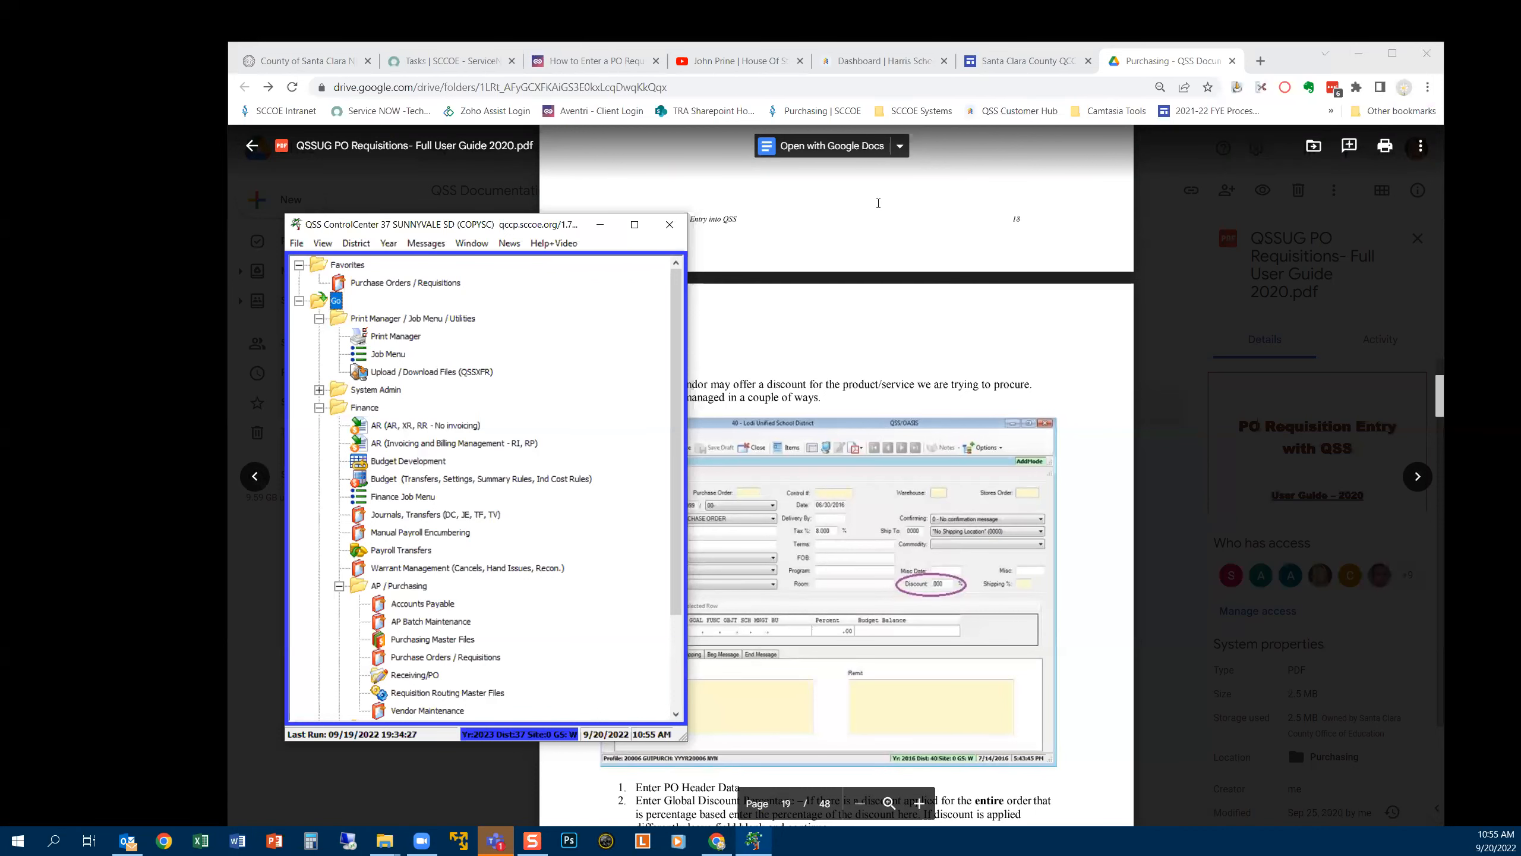
Leave the user guide in Google Drive and open the SCCOE Quick Reference Guides for Purchasing folder
{"action": "scroll", "coordinate": [878, 204], "scroll_direction": "down", "scroll_amount": 6}
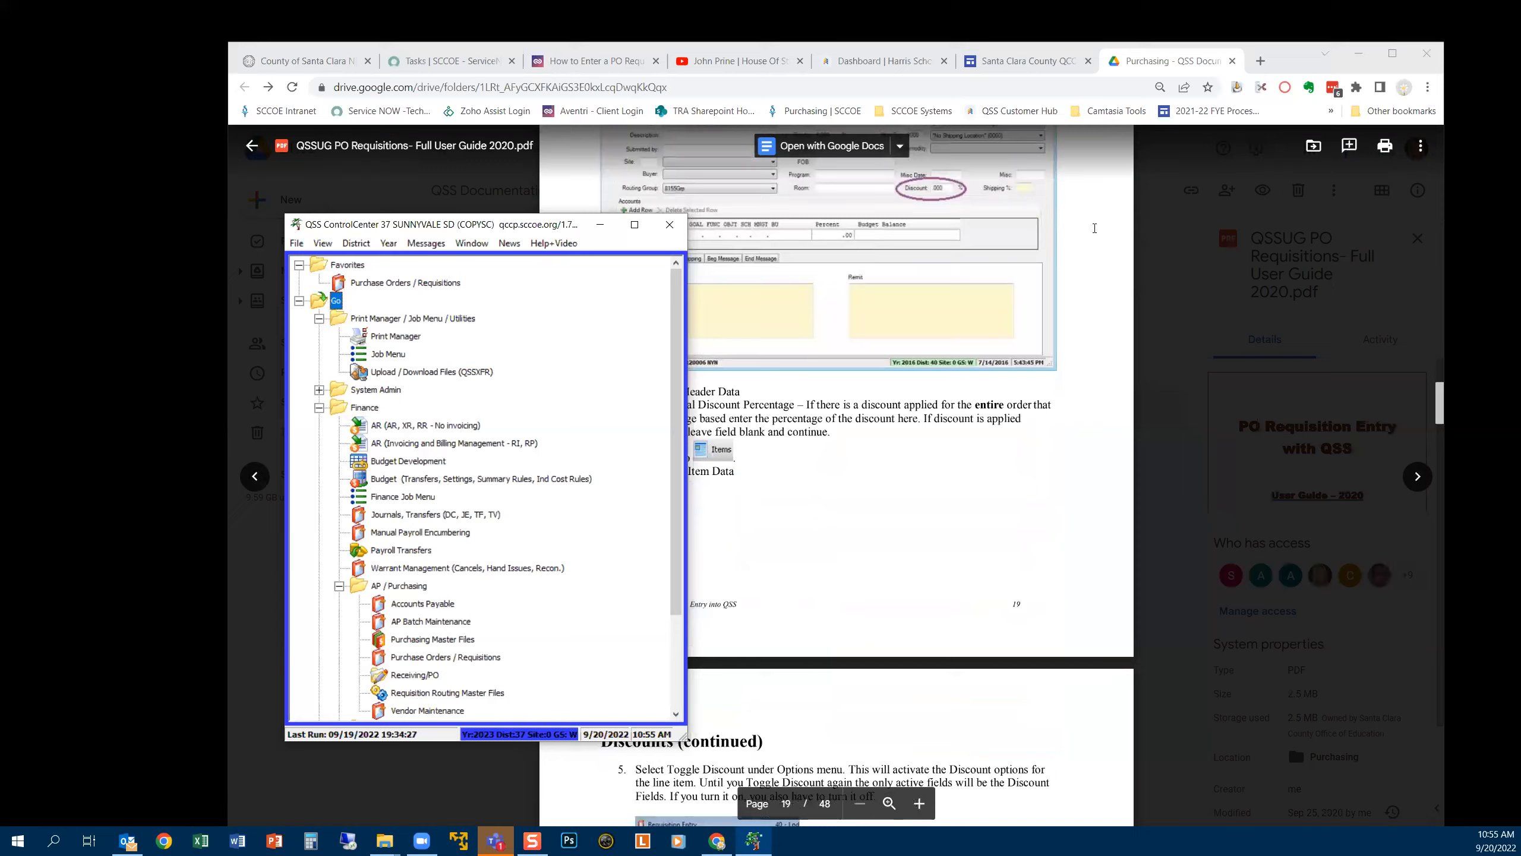
{"action": "left_click", "coordinate": [1162, 194]}
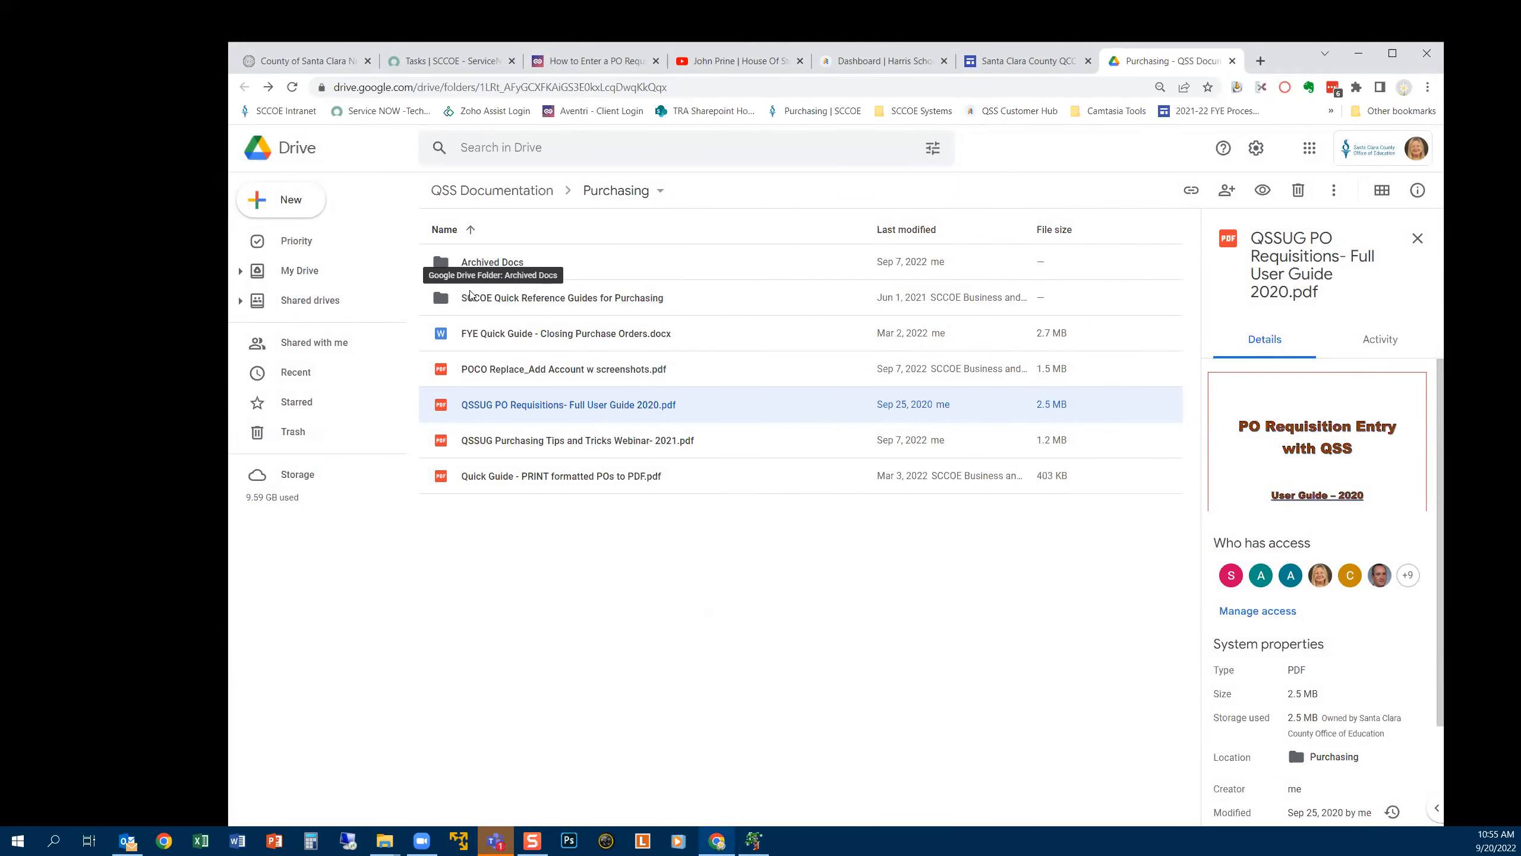
{"action": "left_click", "coordinate": [563, 301]}
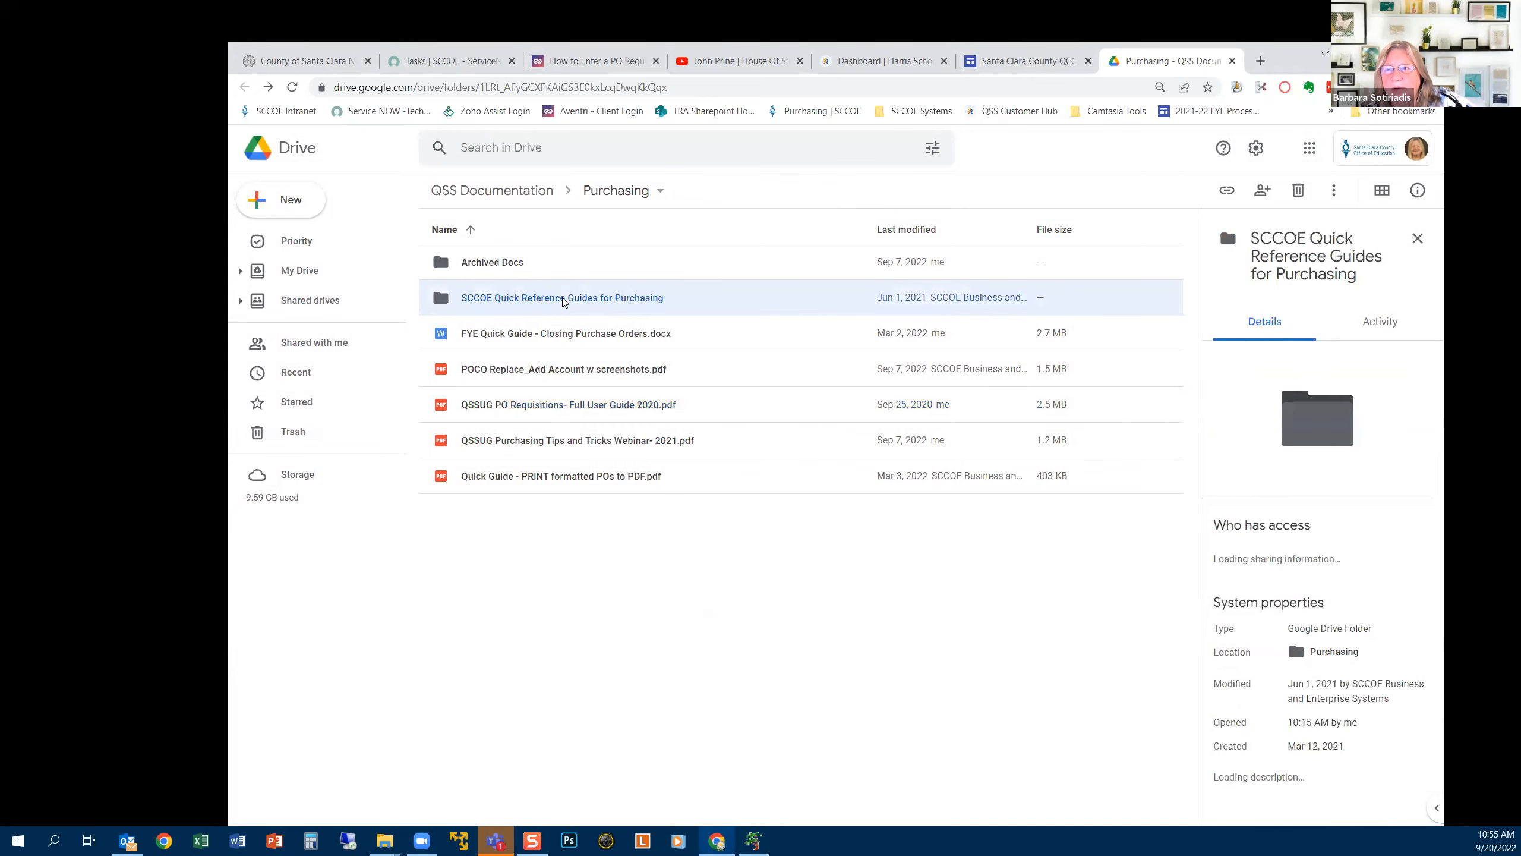
{"action": "double_click", "coordinate": [562, 300]}
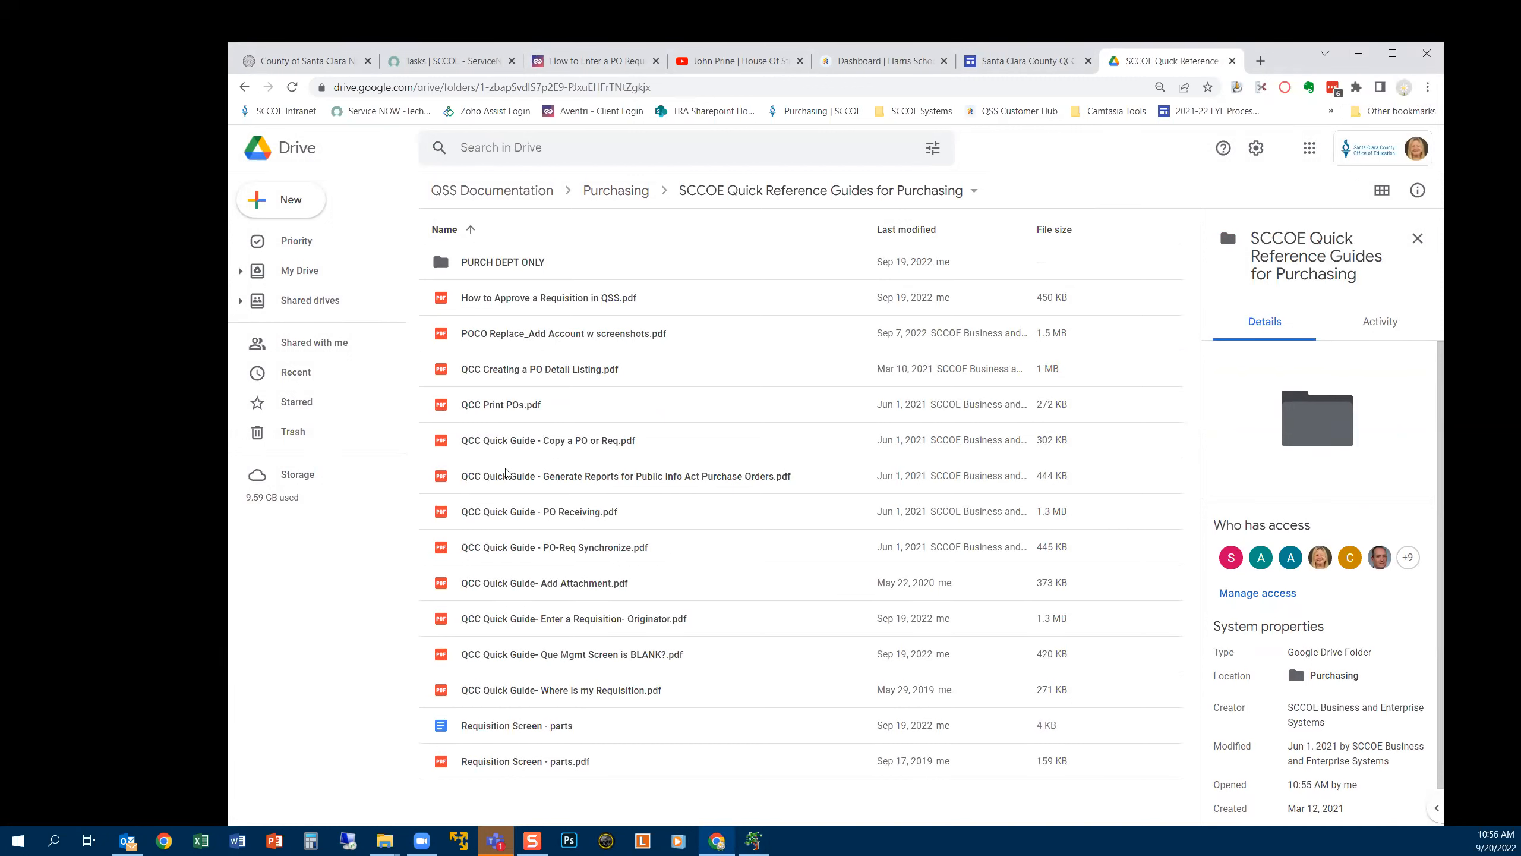
Open QCC Quick Guide- Add Attachment.pdf and read through its instructions for attaching files to a requisition
{"action": "double_click", "coordinate": [514, 585]}
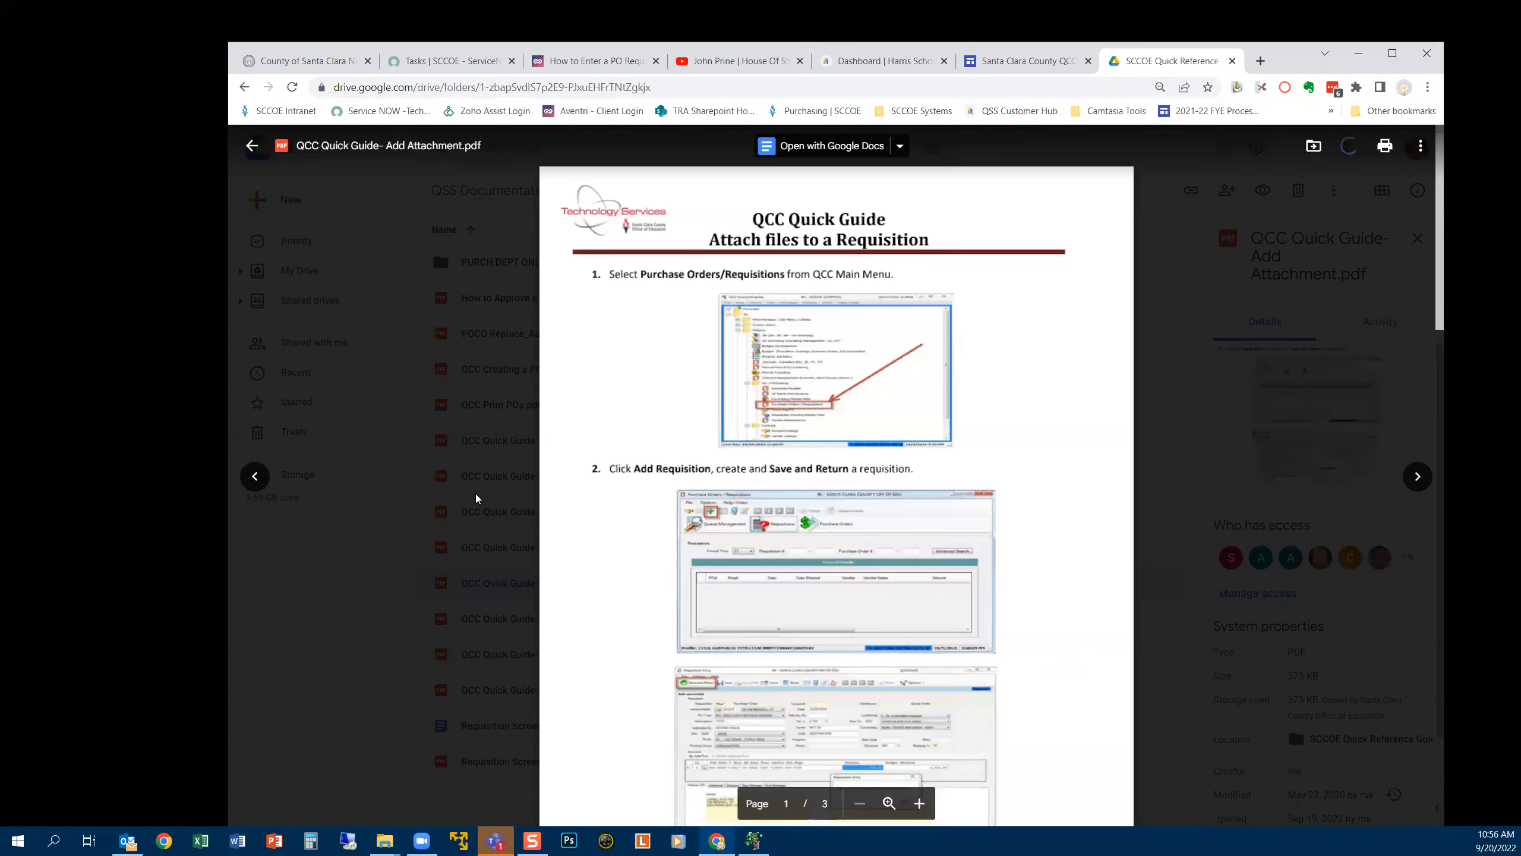
{"action": "scroll", "coordinate": [606, 375], "scroll_direction": "down", "scroll_amount": 5}
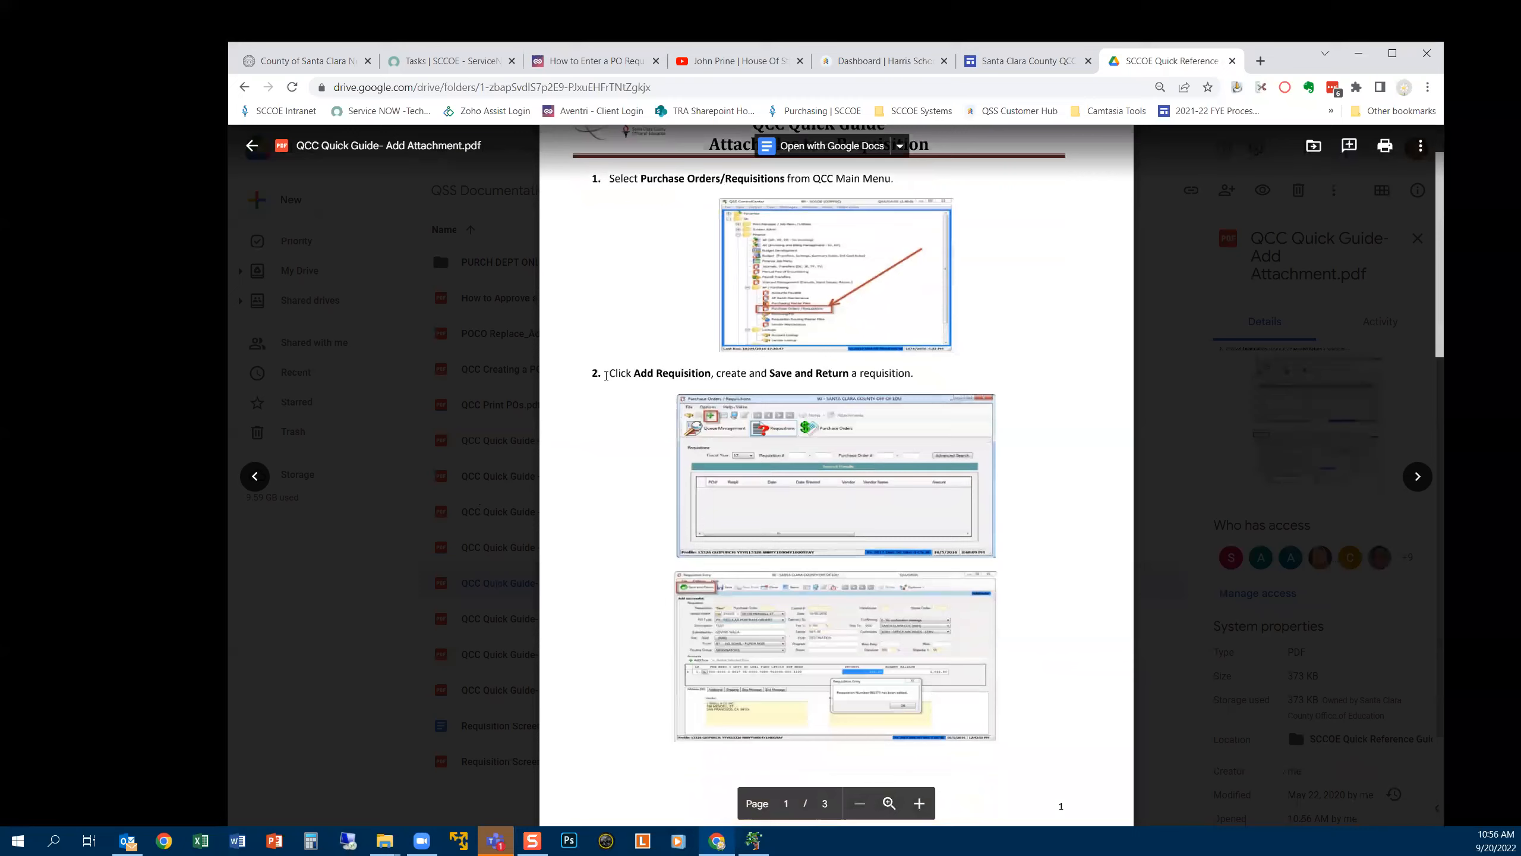
{"action": "scroll", "coordinate": [606, 375], "scroll_direction": "down", "scroll_amount": 10}
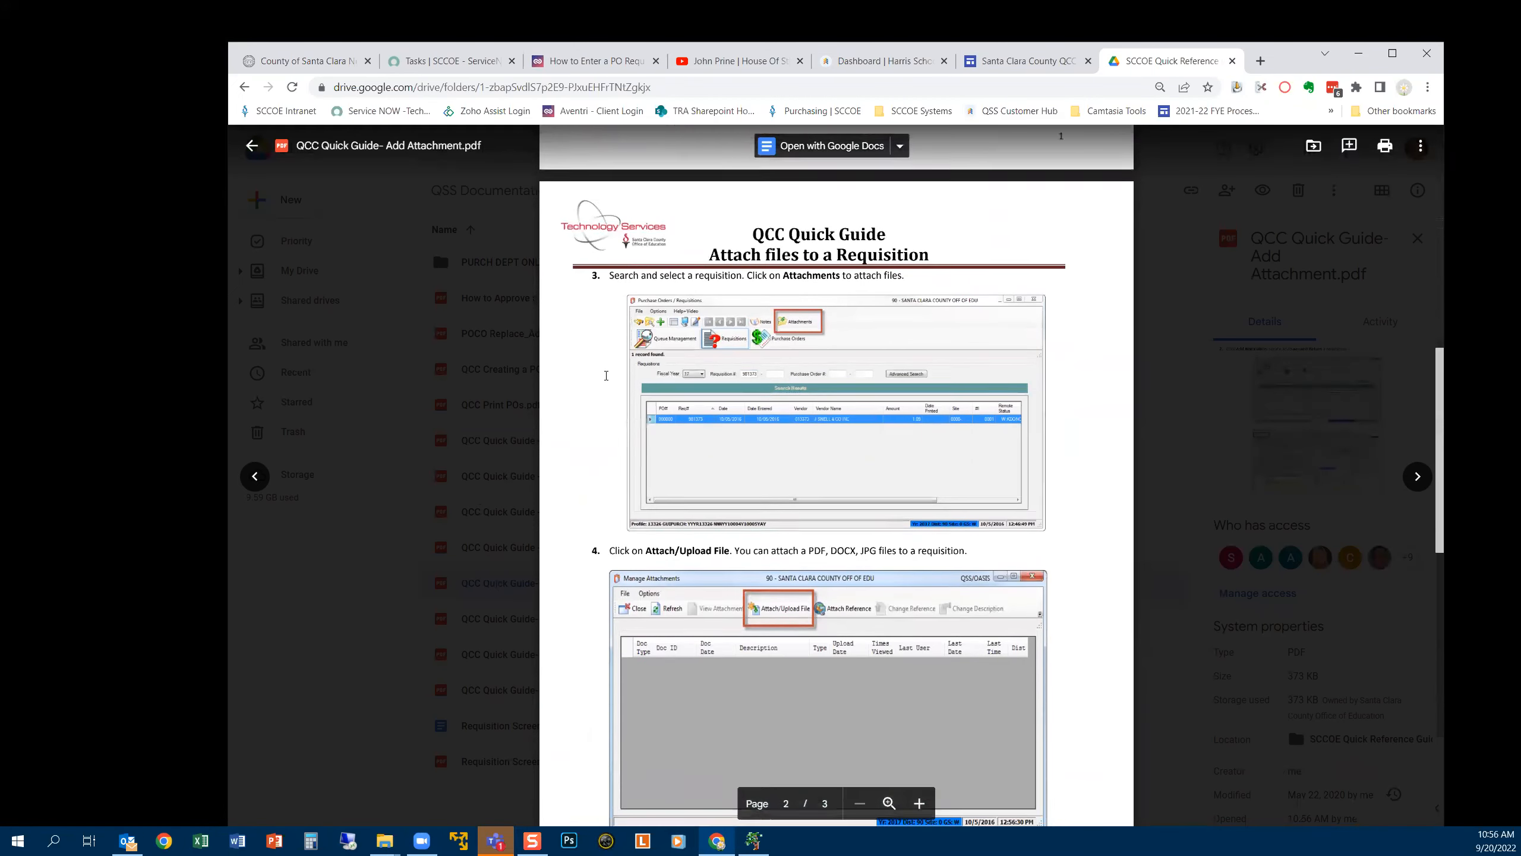
{"action": "scroll", "coordinate": [606, 375], "scroll_direction": "down", "scroll_amount": 10}
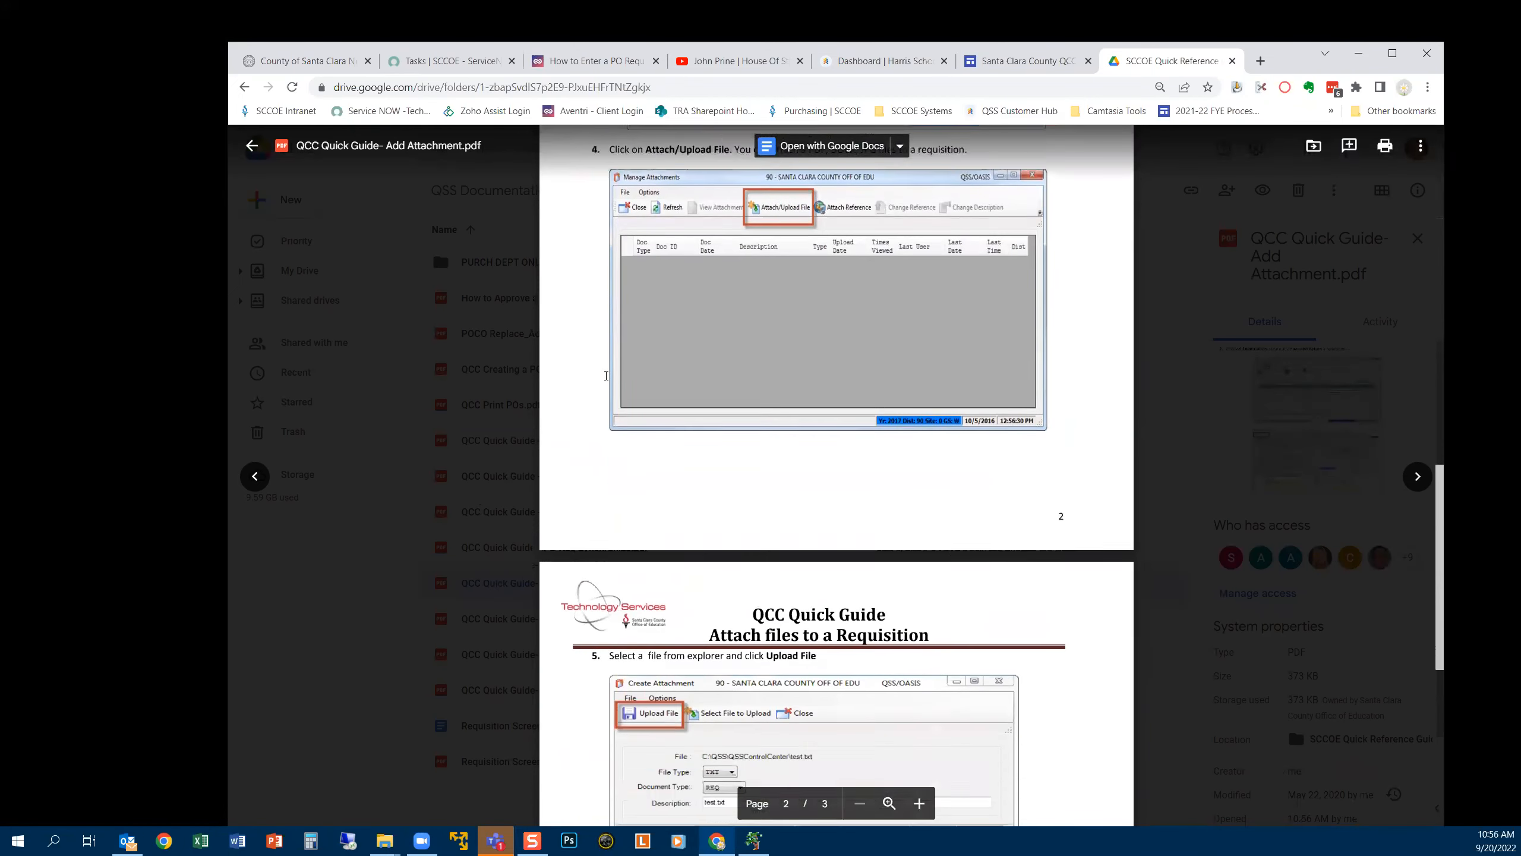
{"action": "scroll", "coordinate": [606, 375], "scroll_direction": "down", "scroll_amount": 3}
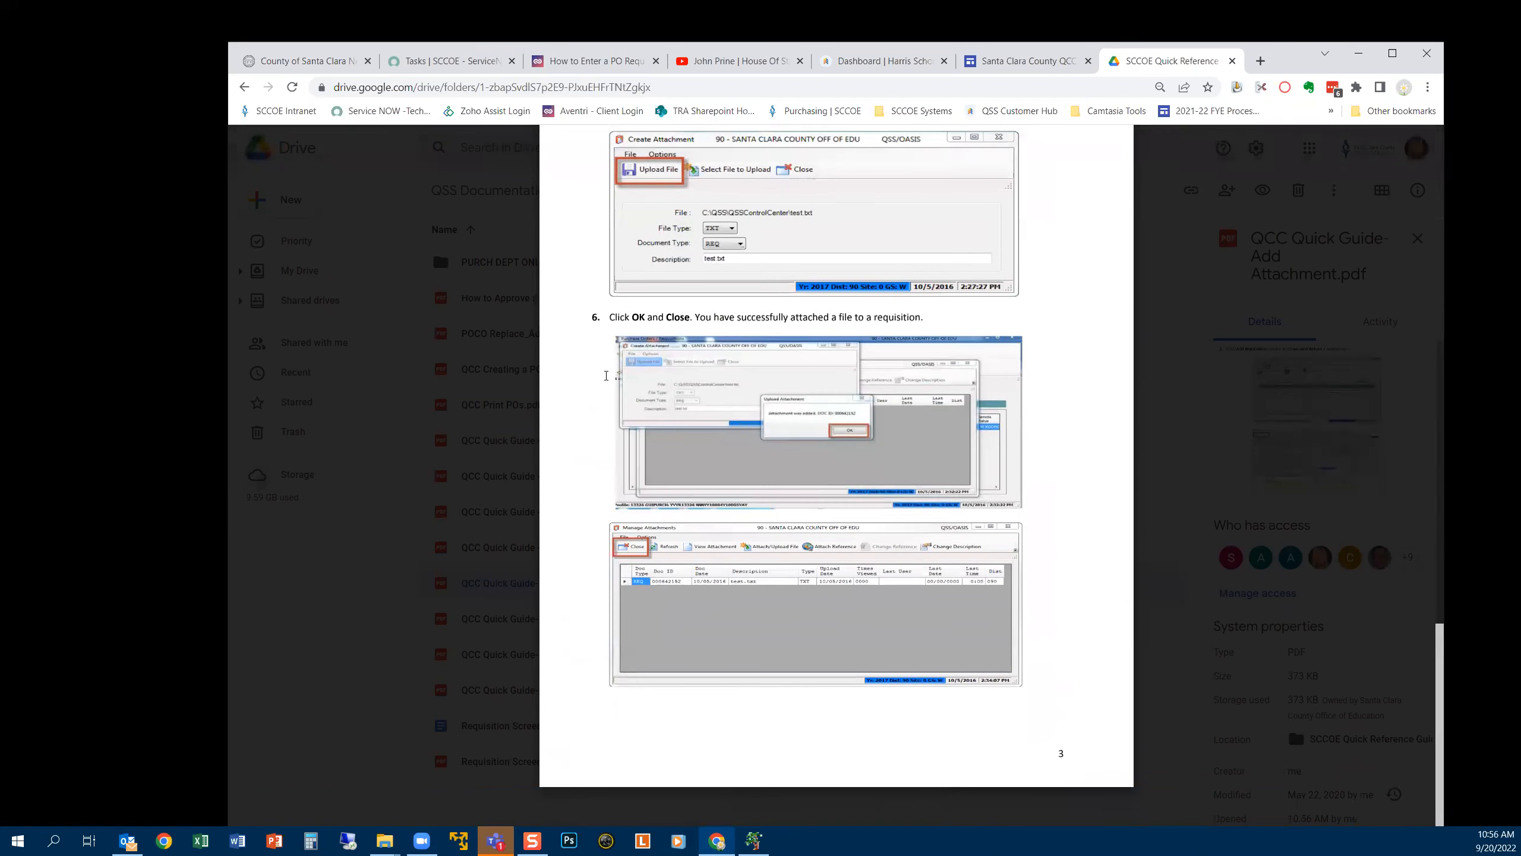
{"action": "scroll", "coordinate": [606, 375], "scroll_direction": "up", "scroll_amount": 20}
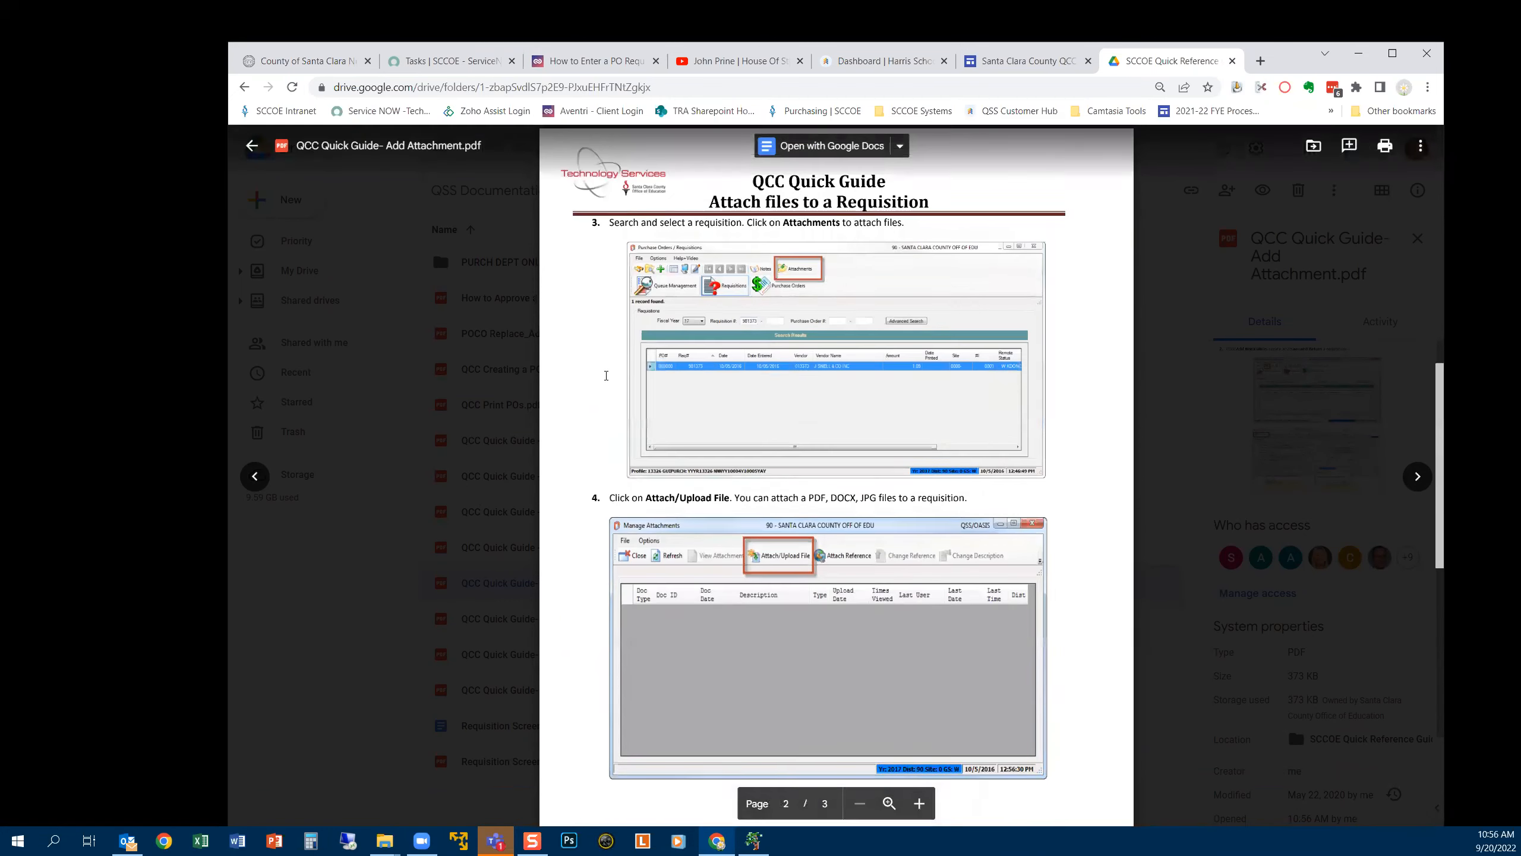
{"action": "scroll", "coordinate": [606, 375], "scroll_direction": "up", "scroll_amount": 7}
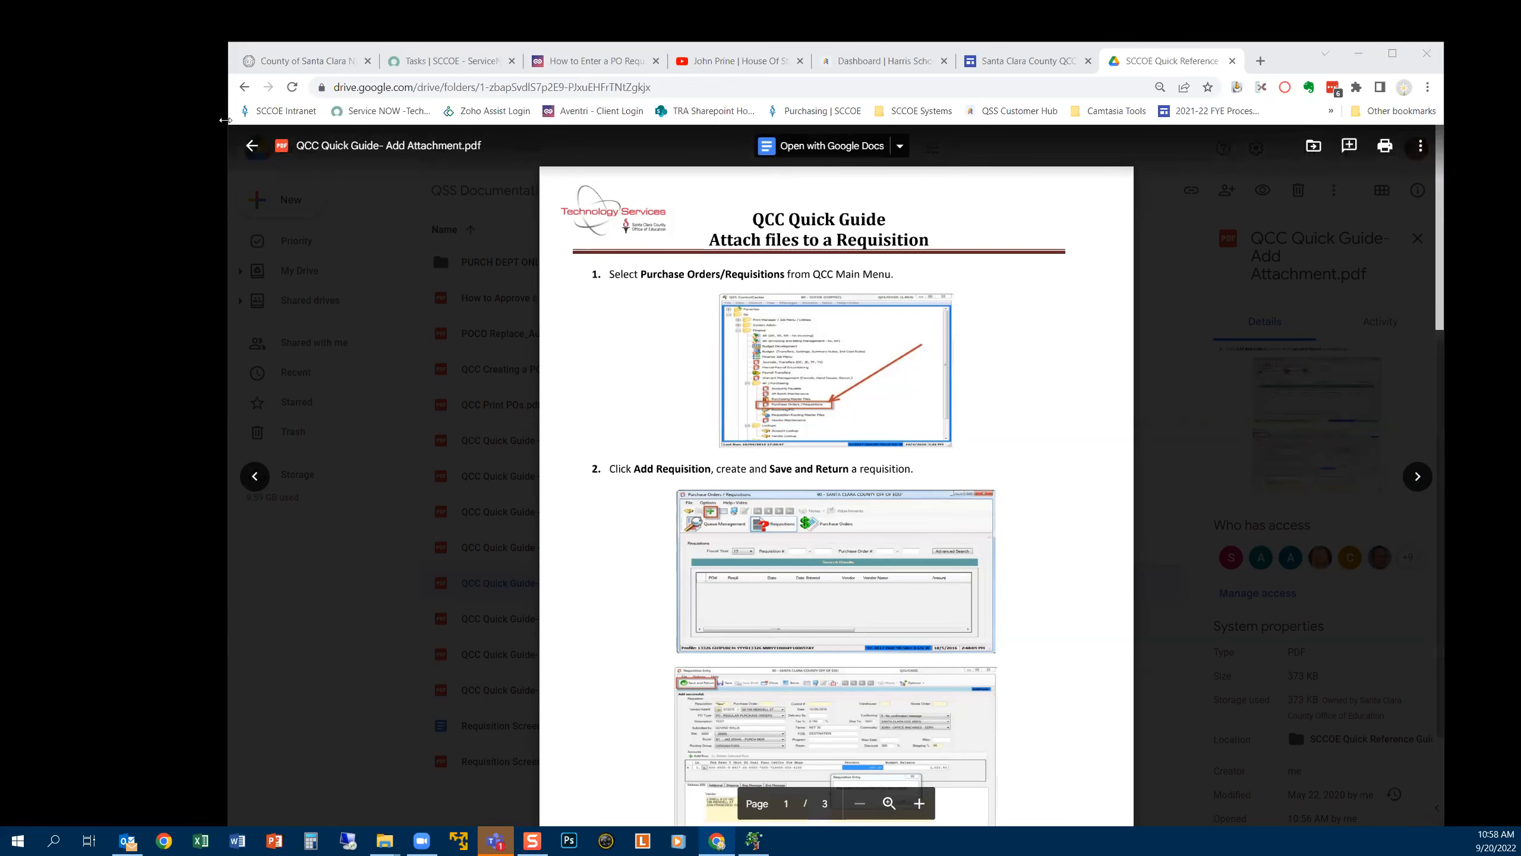
Close the attachment guide and open QSSUG PO Requisitions- Full User Guide 2020.pdf from the Purchasing folder
{"action": "left_click", "coordinate": [252, 145]}
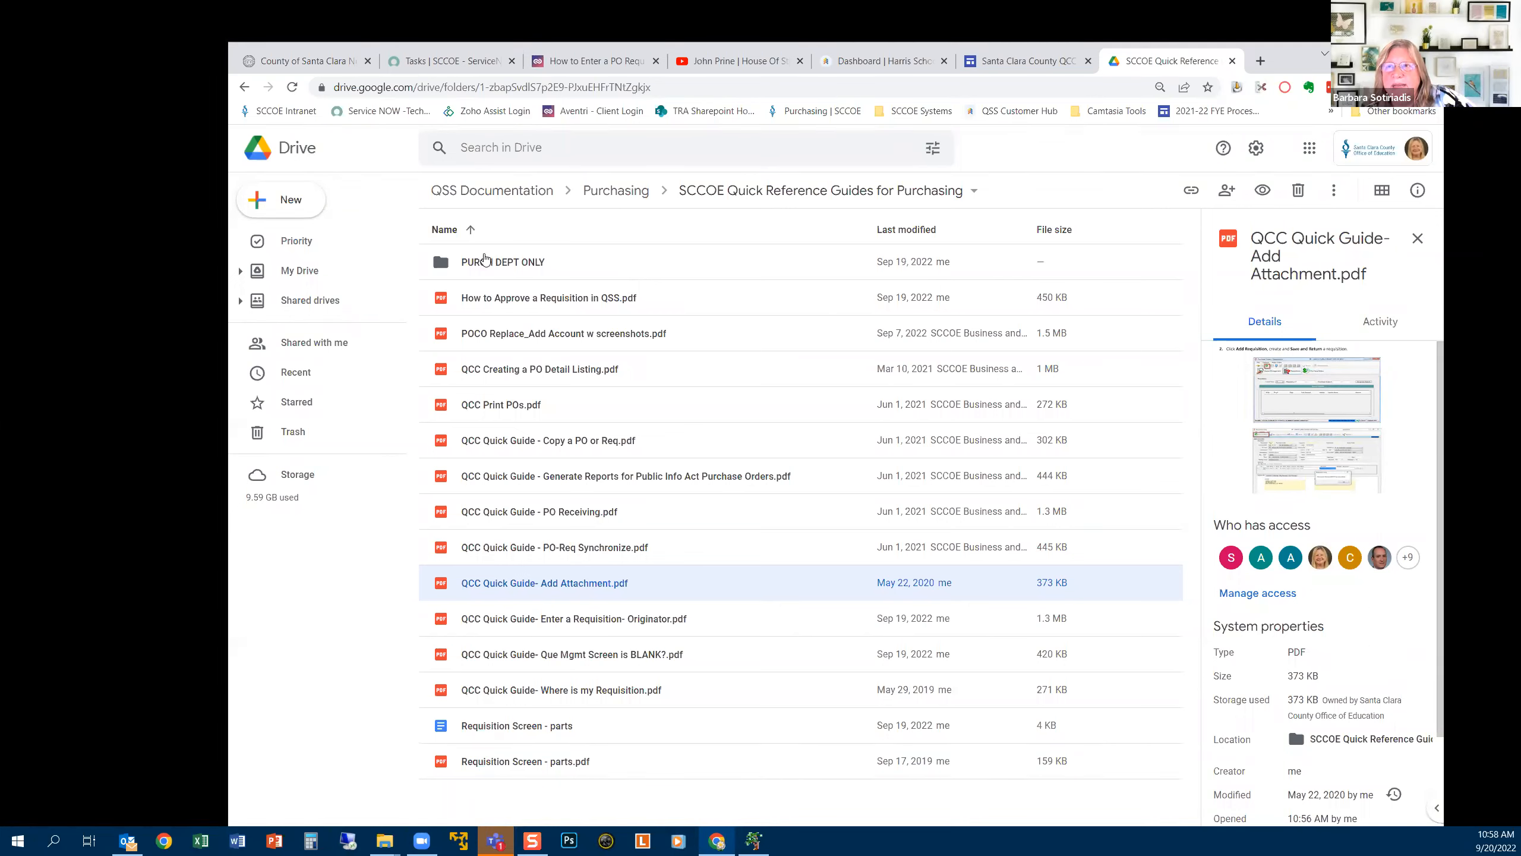
{"action": "left_click", "coordinate": [615, 192]}
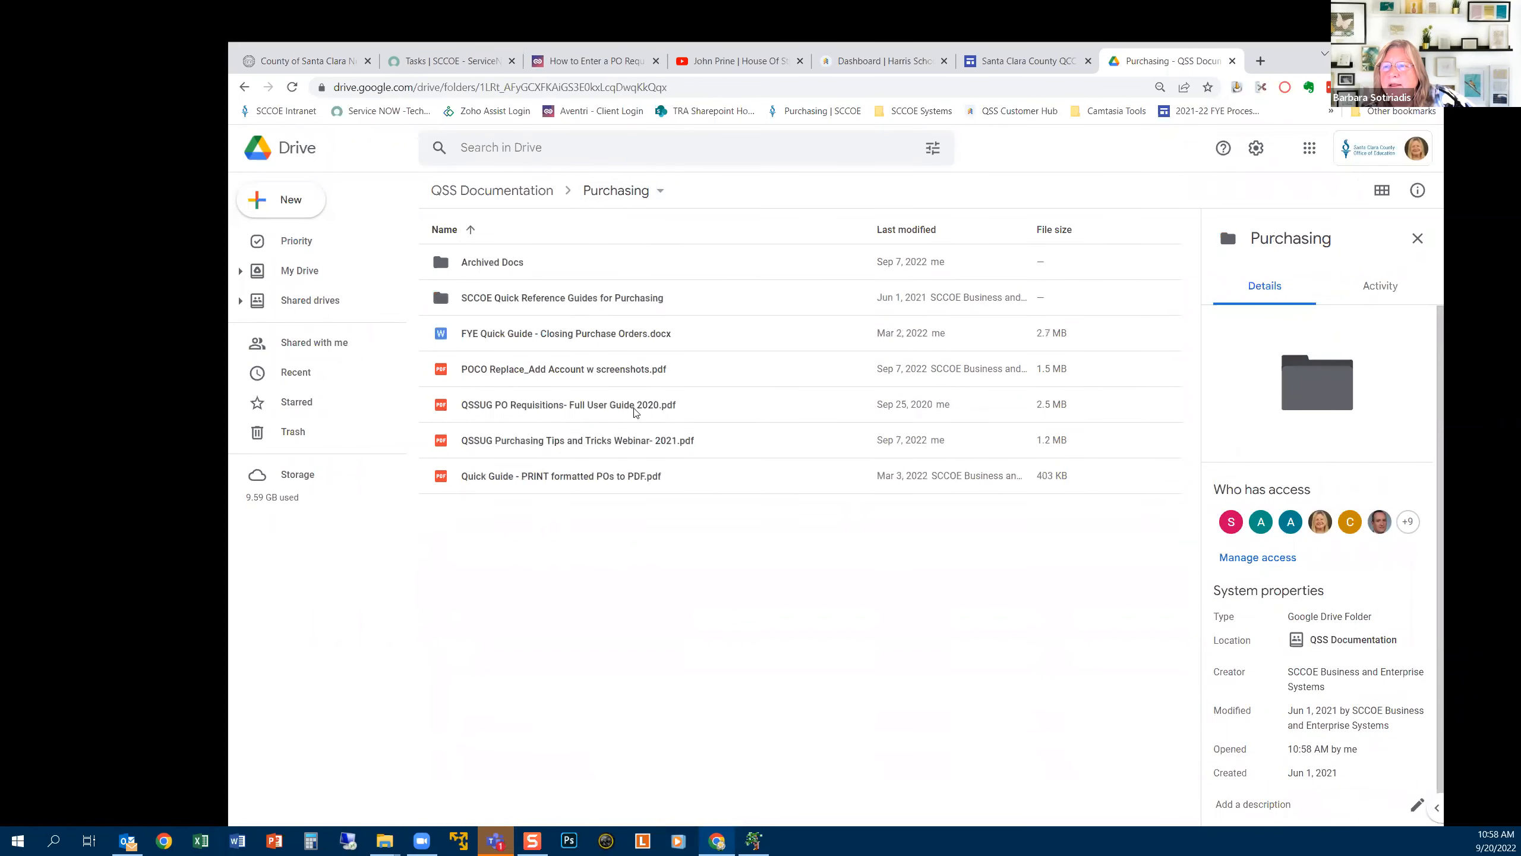
{"action": "left_click", "coordinate": [602, 408]}
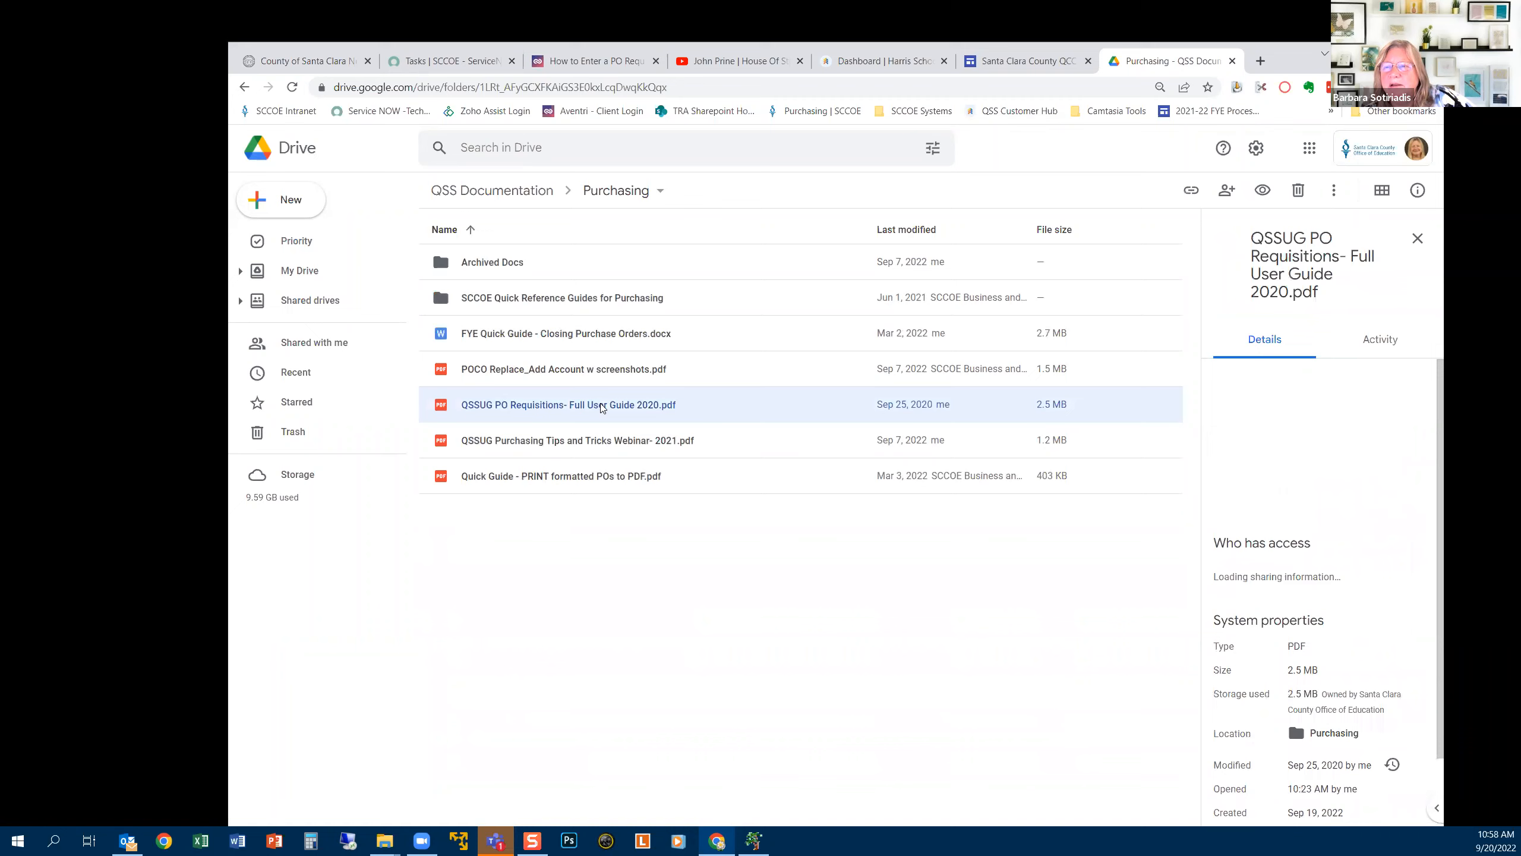
{"action": "double_click", "coordinate": [602, 407]}
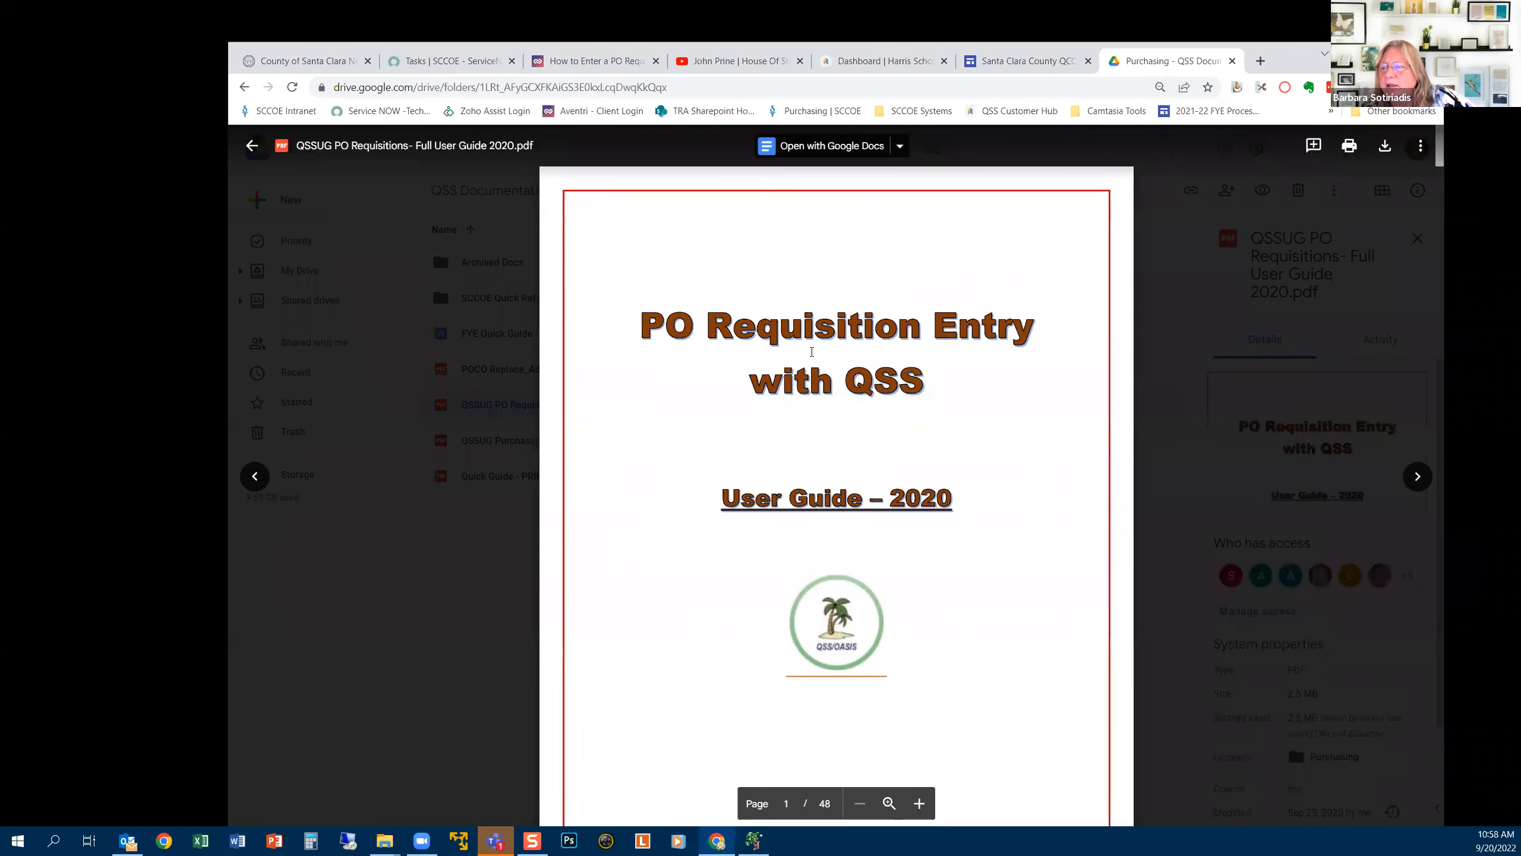
Review the user guide's table of contents and its Login and Purchase Order / Requisition Module sections, returning to the cover page
{"action": "scroll", "coordinate": [812, 352], "scroll_direction": "down", "scroll_amount": 10}
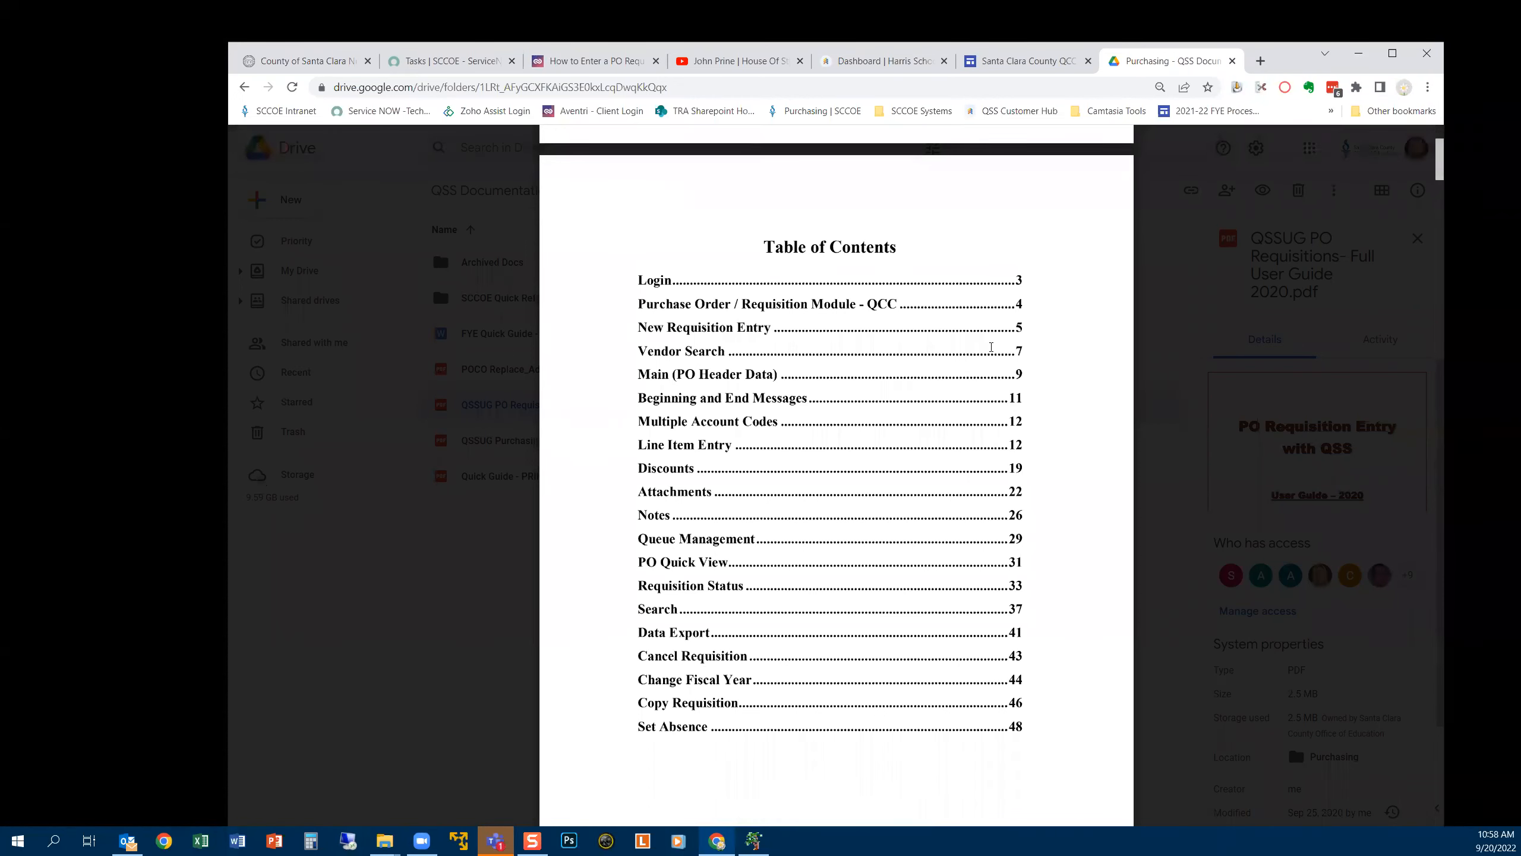
{"action": "scroll", "coordinate": [983, 348], "scroll_direction": "down", "scroll_amount": 4}
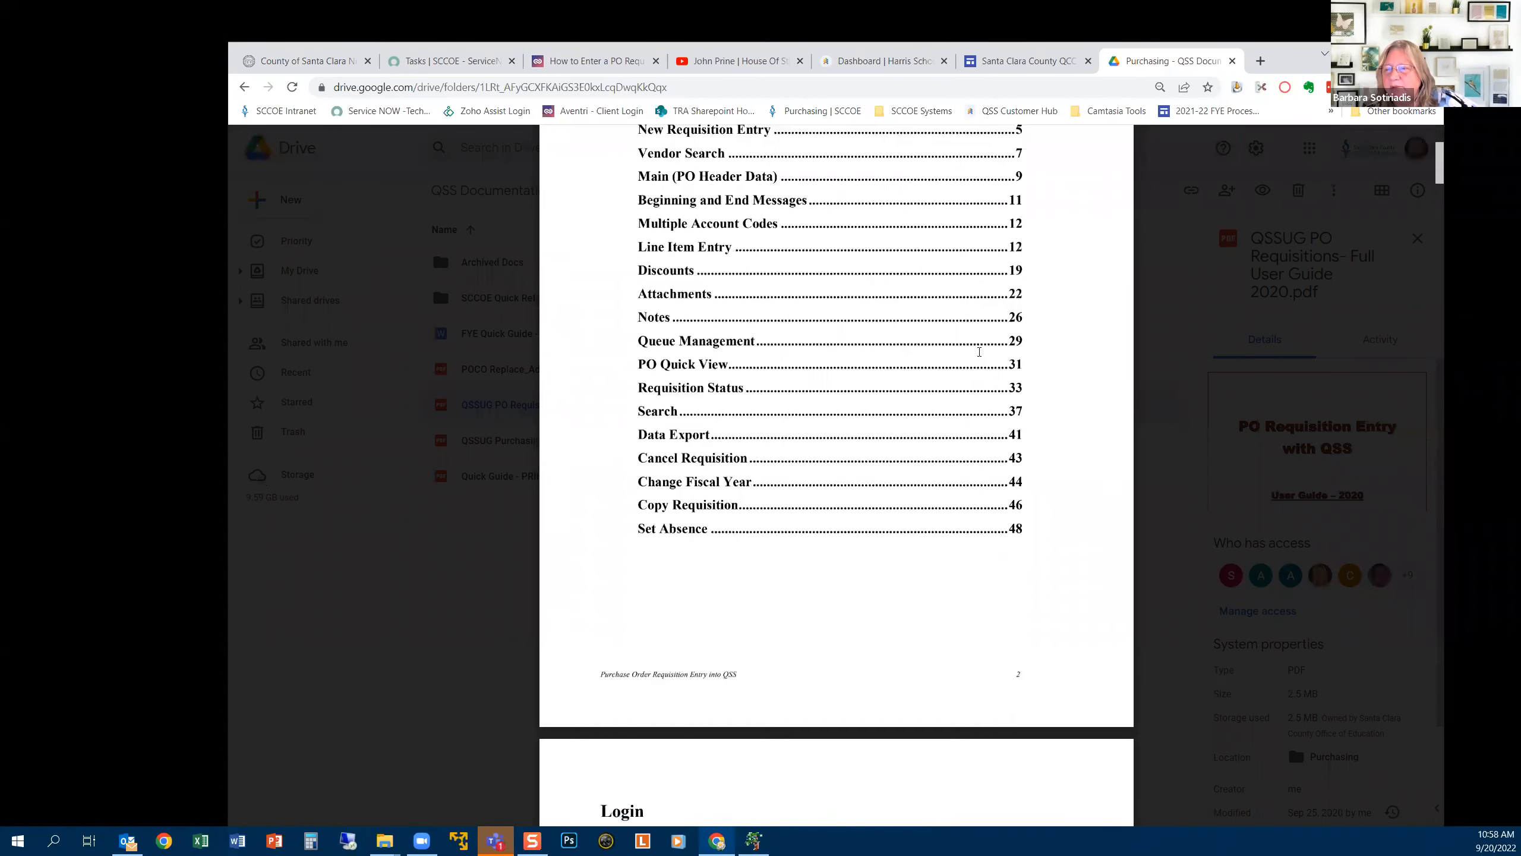
{"action": "scroll", "coordinate": [980, 352], "scroll_direction": "down", "scroll_amount": 9}
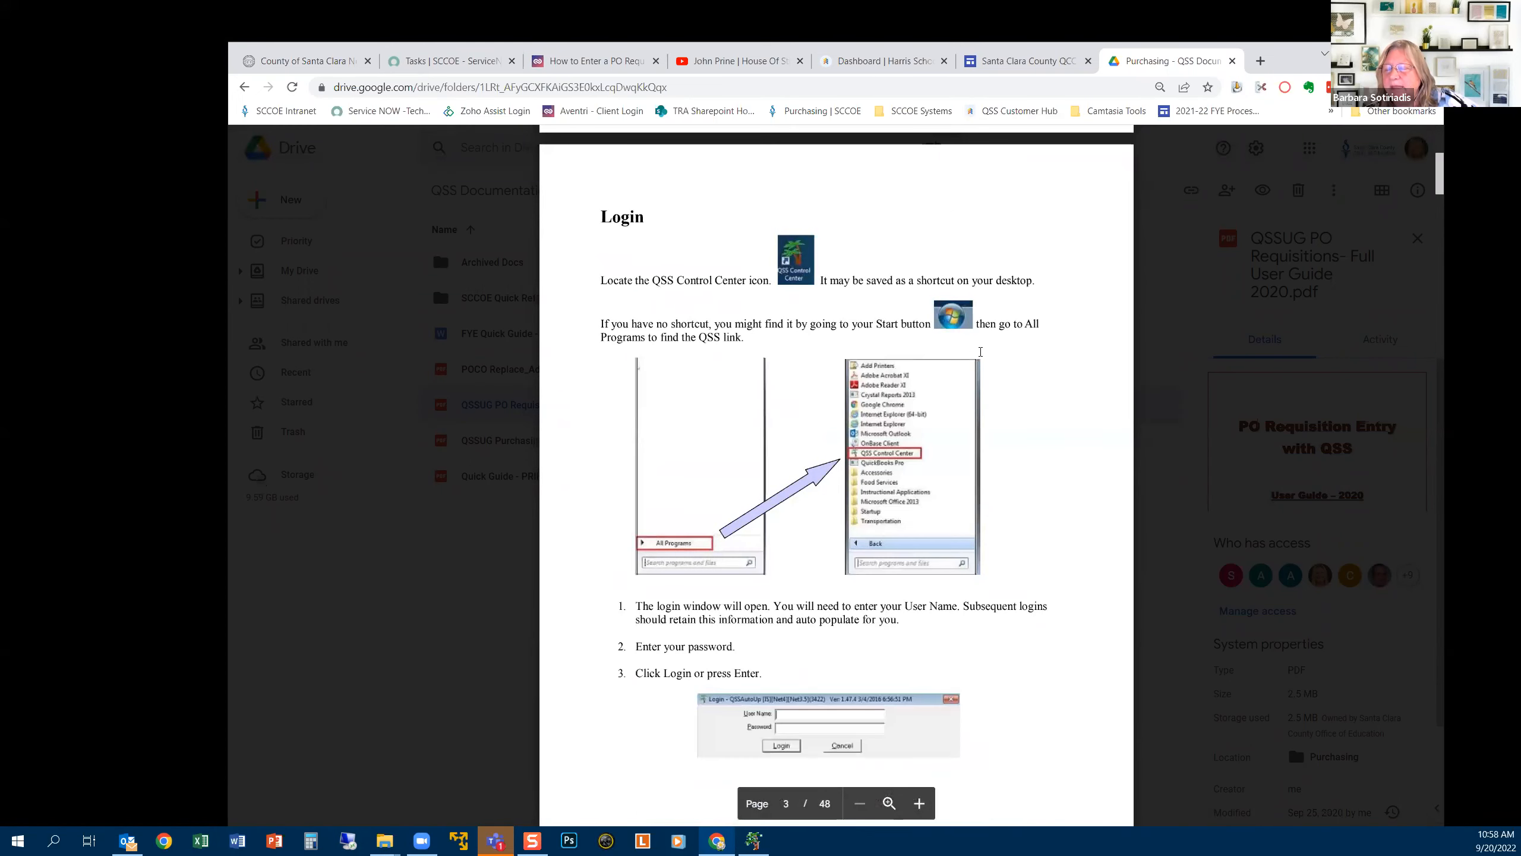
{"action": "scroll", "coordinate": [981, 351], "scroll_direction": "down", "scroll_amount": 10}
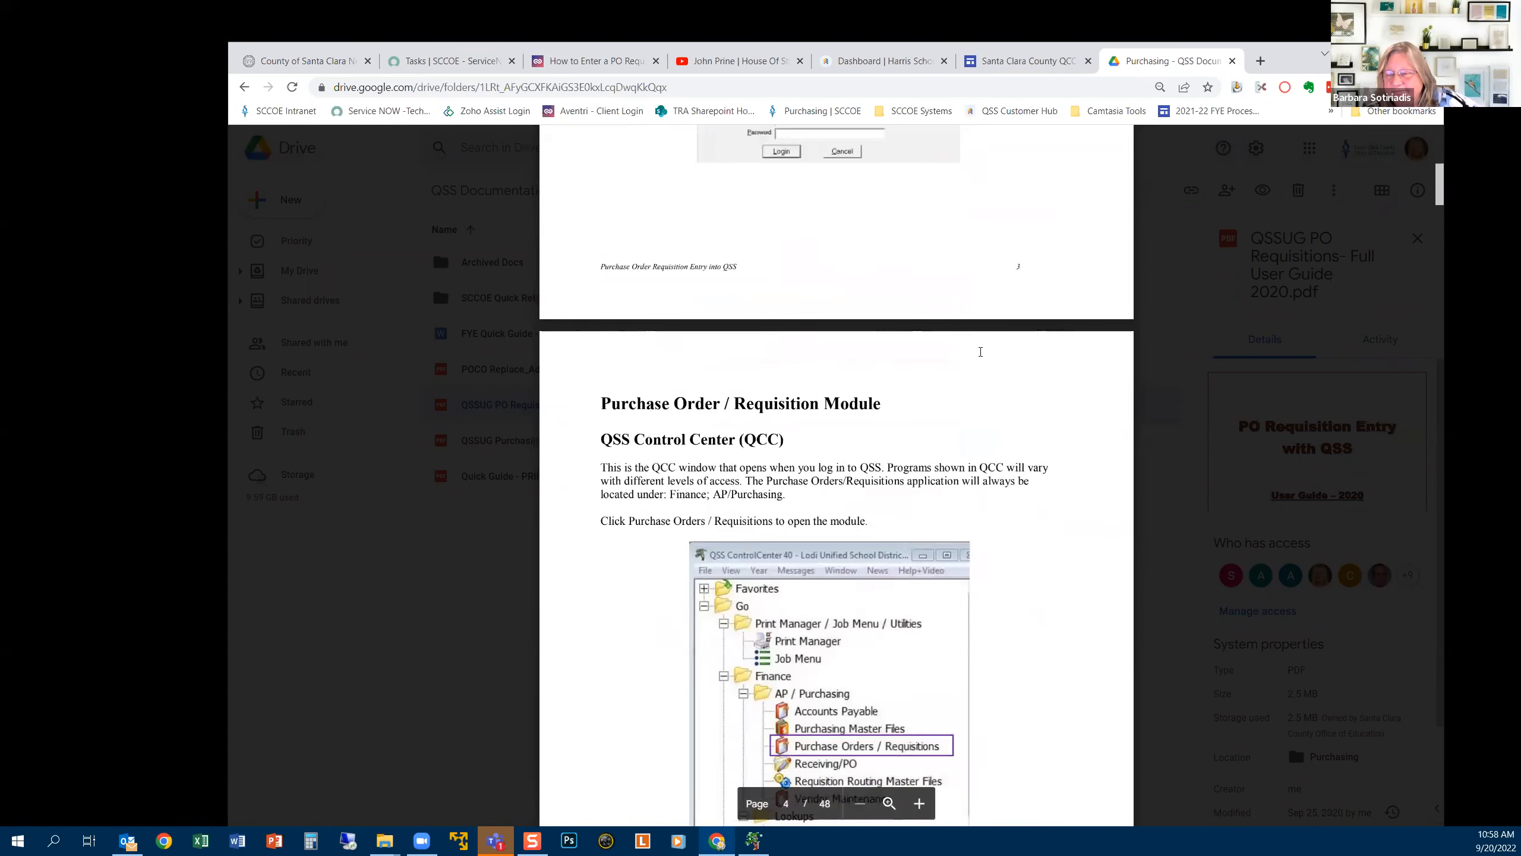
{"action": "scroll", "coordinate": [980, 352], "scroll_direction": "down", "scroll_amount": 6}
{"action": "scroll", "coordinate": [981, 352], "scroll_direction": "up", "scroll_amount": 20}
{"action": "scroll", "coordinate": [980, 352], "scroll_direction": "up", "scroll_amount": 10}
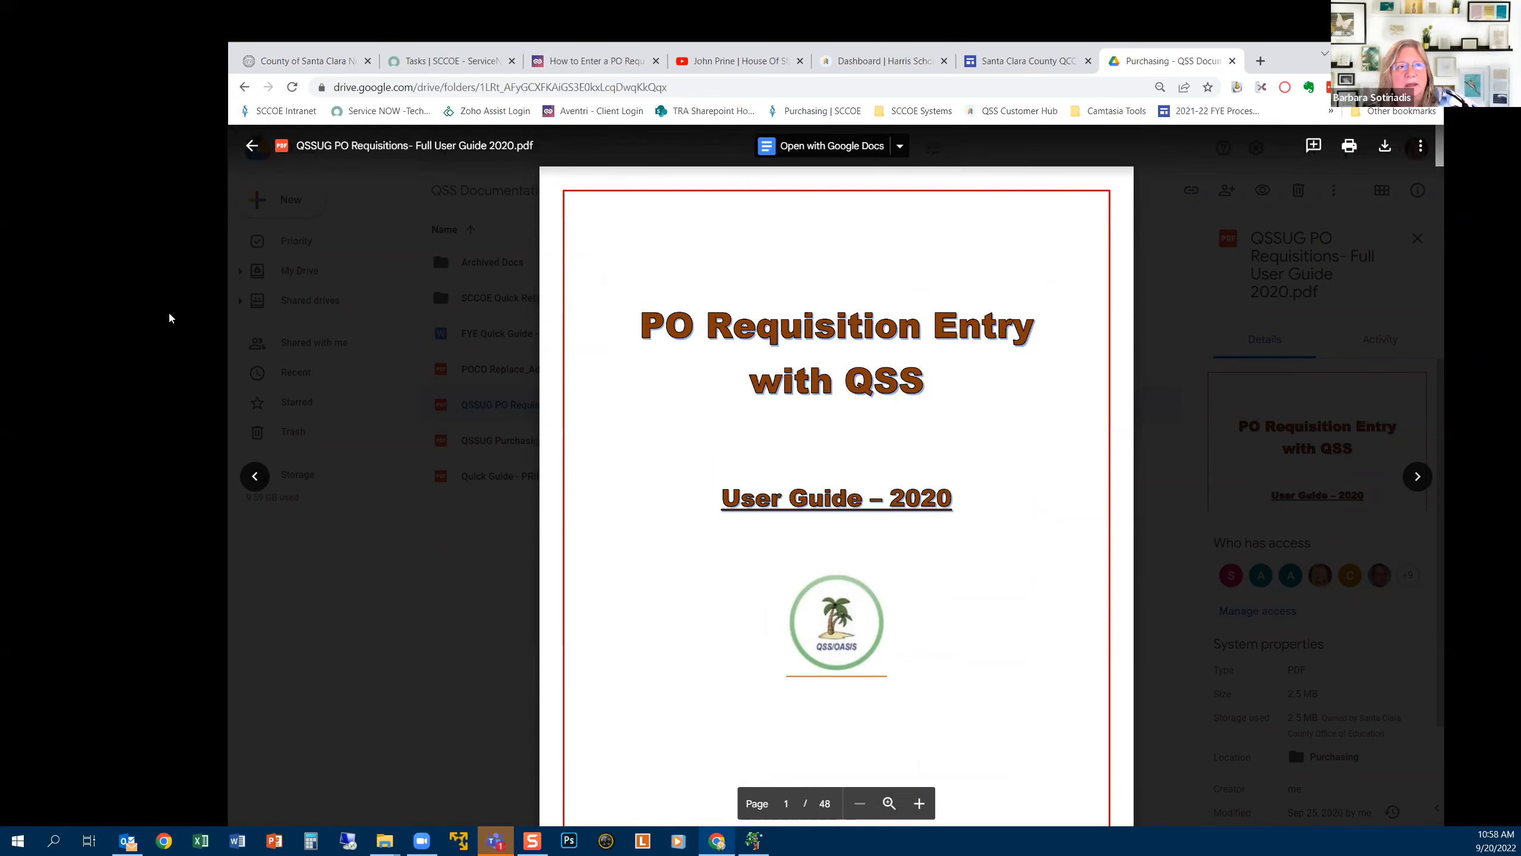
Switch to QSS ControlCenter and open the list of all available help videos
{"action": "left_click", "coordinate": [753, 841]}
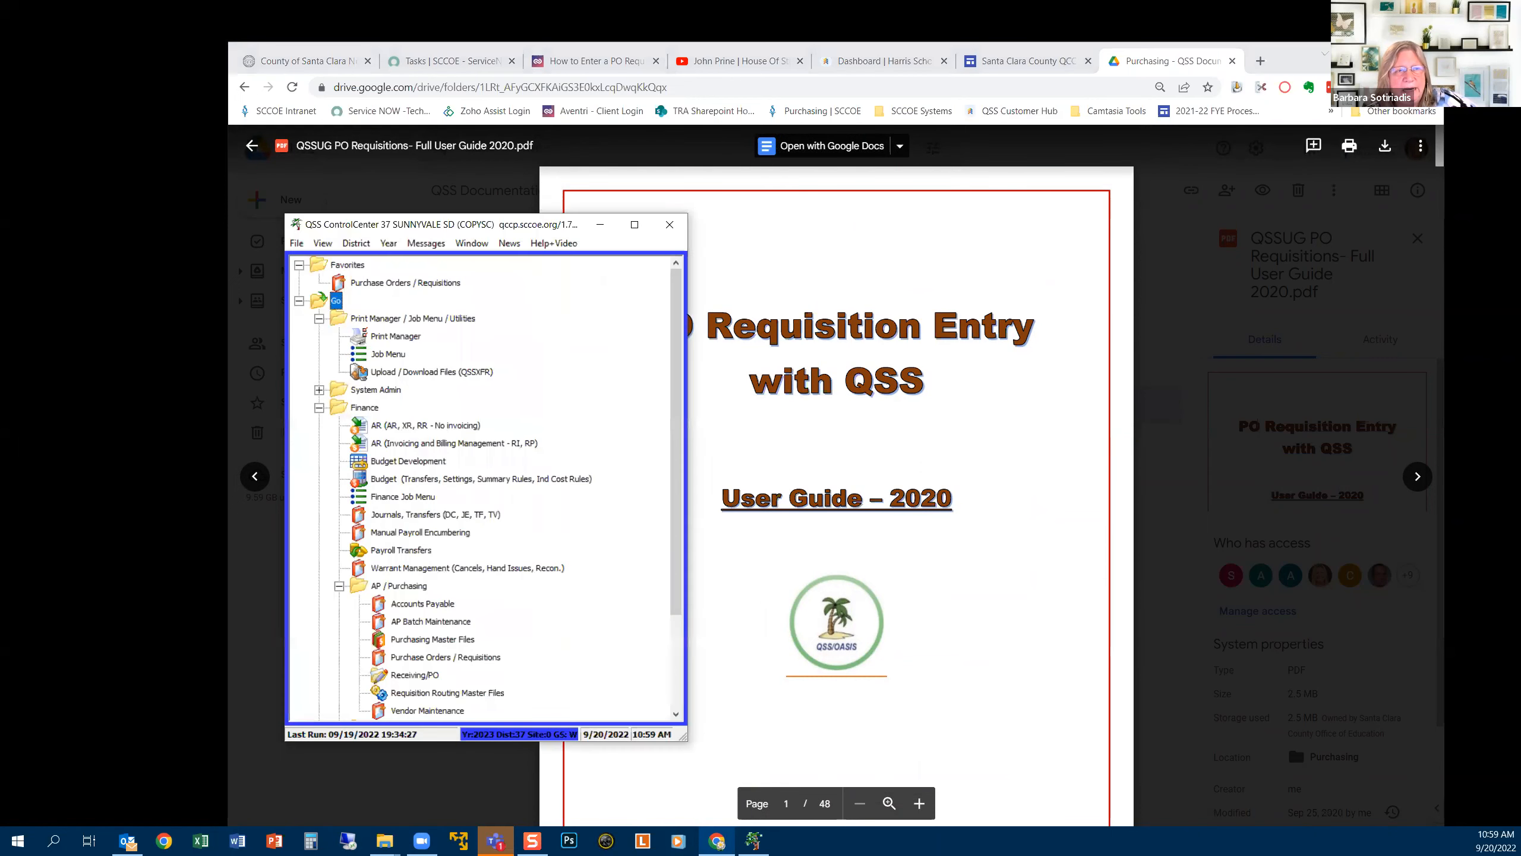
{"action": "left_click", "coordinate": [546, 243]}
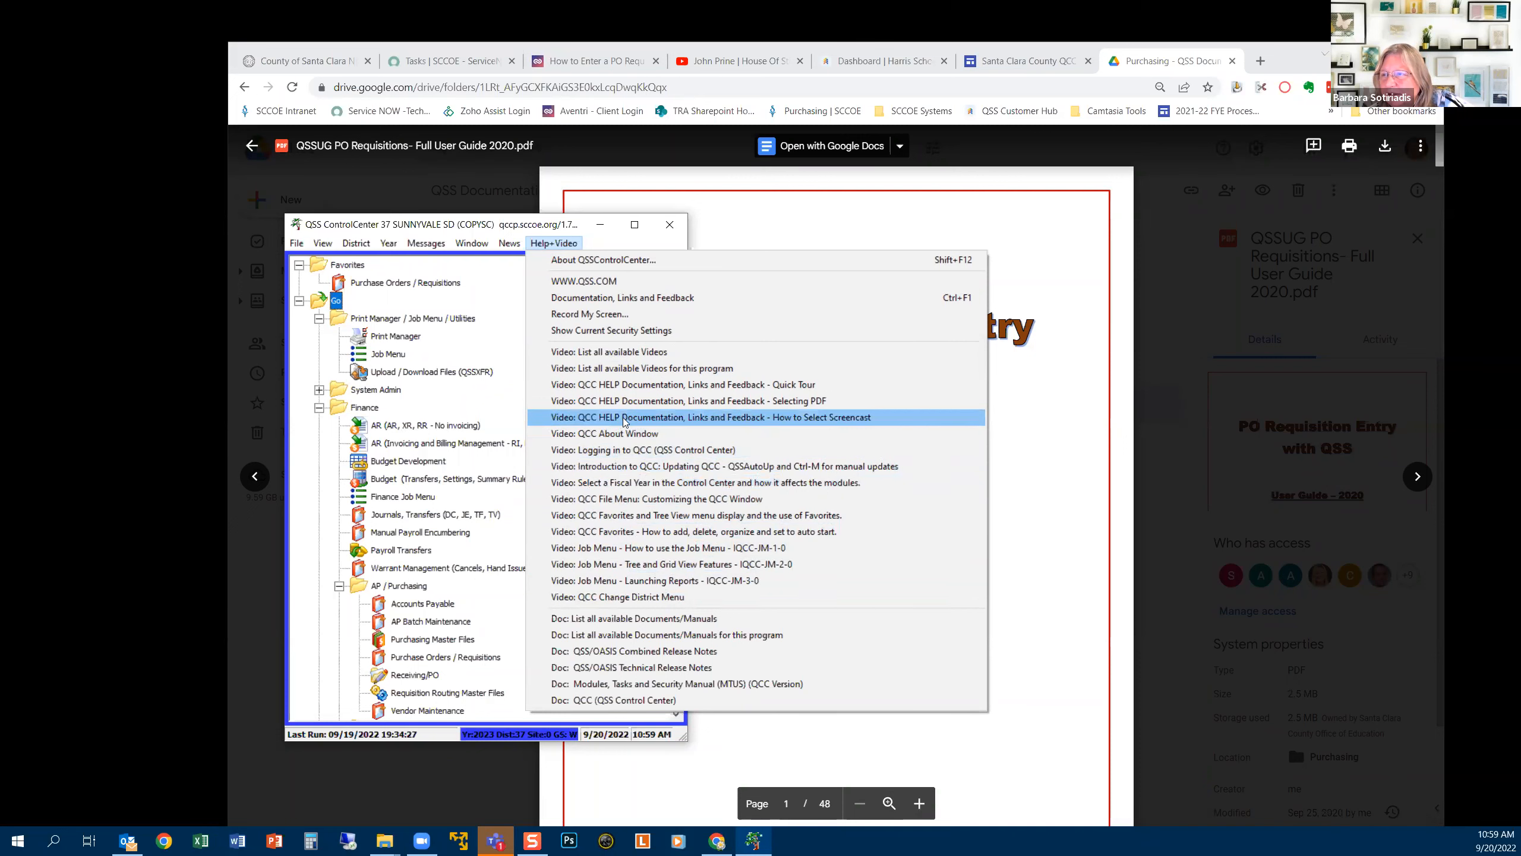
{"action": "left_click", "coordinate": [619, 353]}
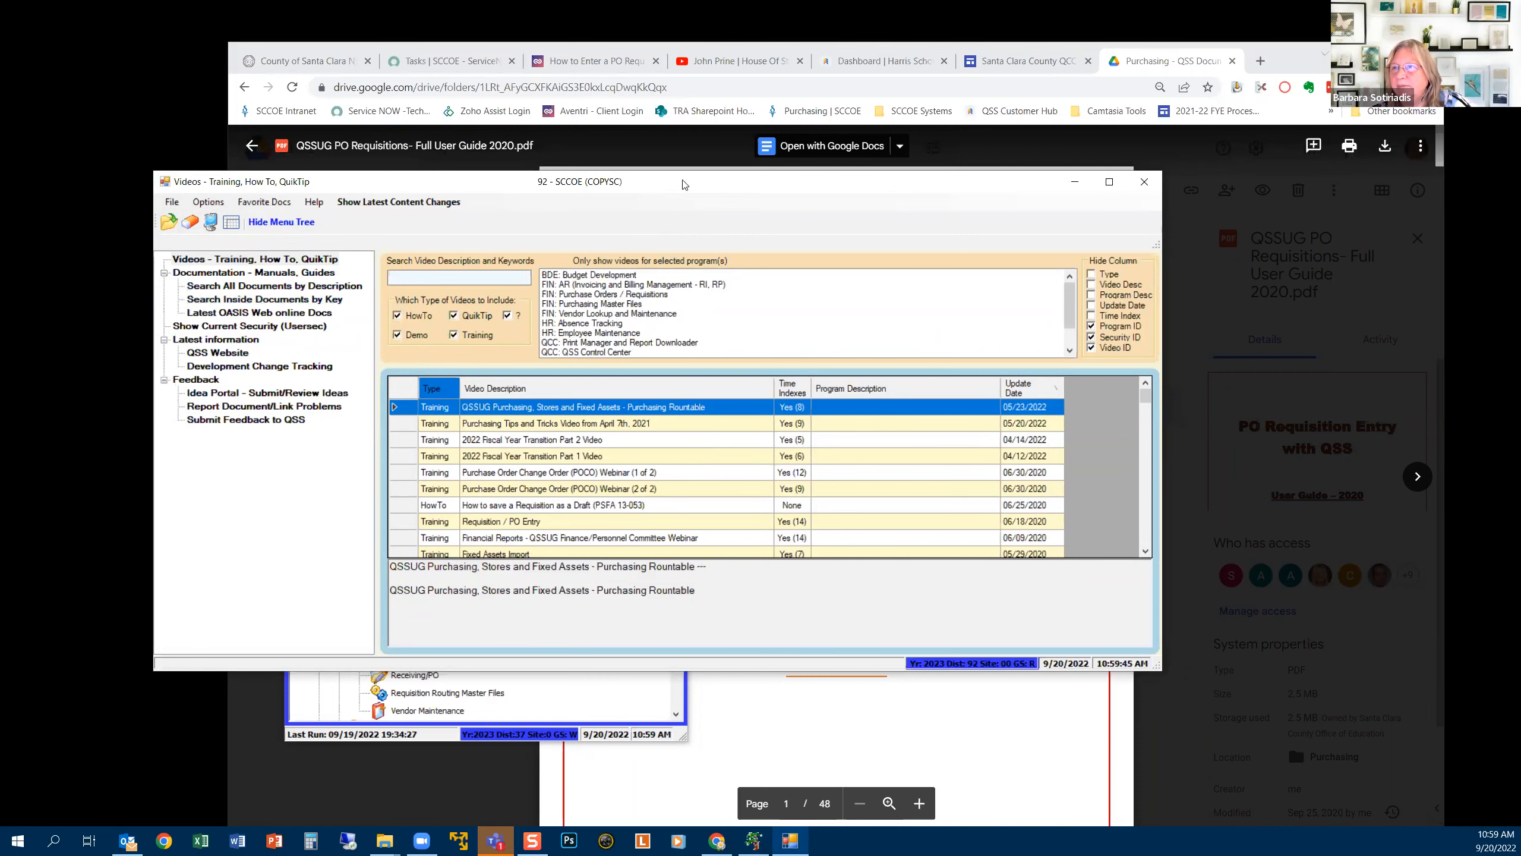
{"action": "left_click_drag", "start_coordinate": [685, 183], "coordinate": [807, 172]}
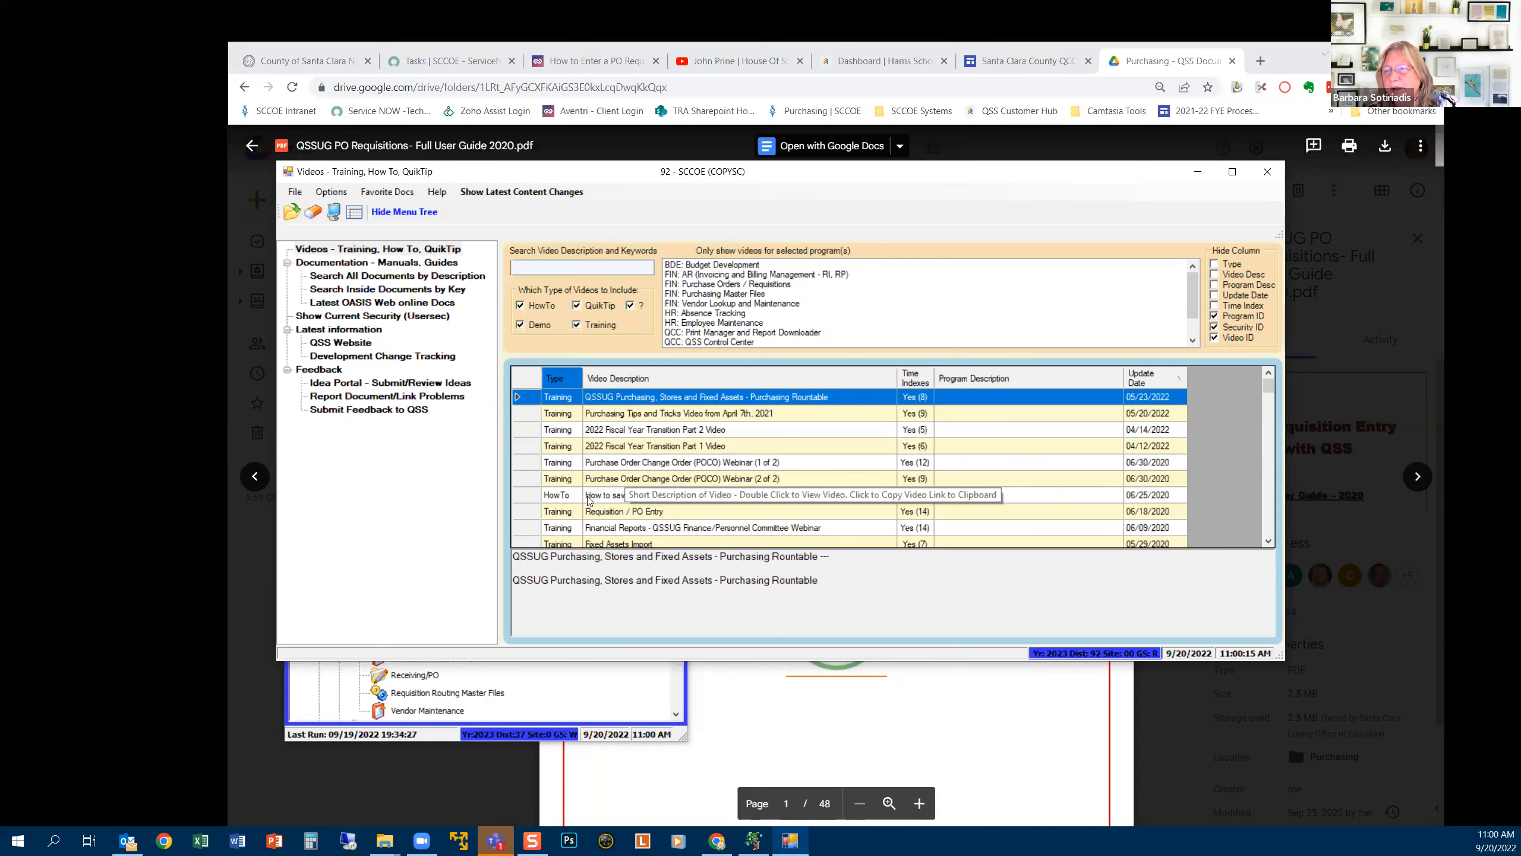
Play the Requisition / PO Entry training video from the Enter/Edit Line Items time index, and skip back to earlier sections
{"action": "double_click", "coordinate": [556, 513]}
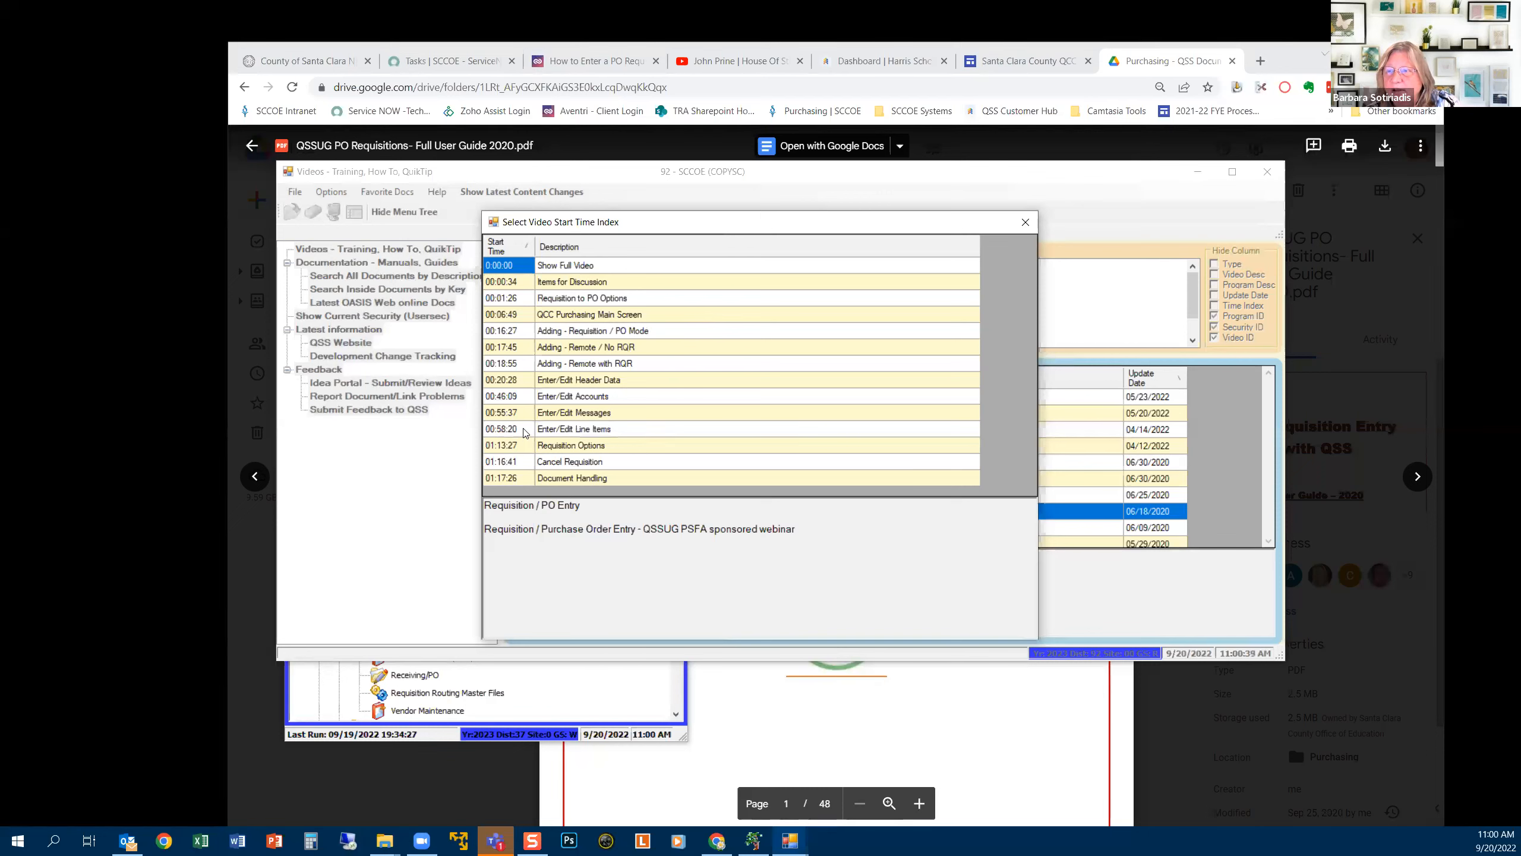
{"action": "left_click", "coordinate": [515, 428]}
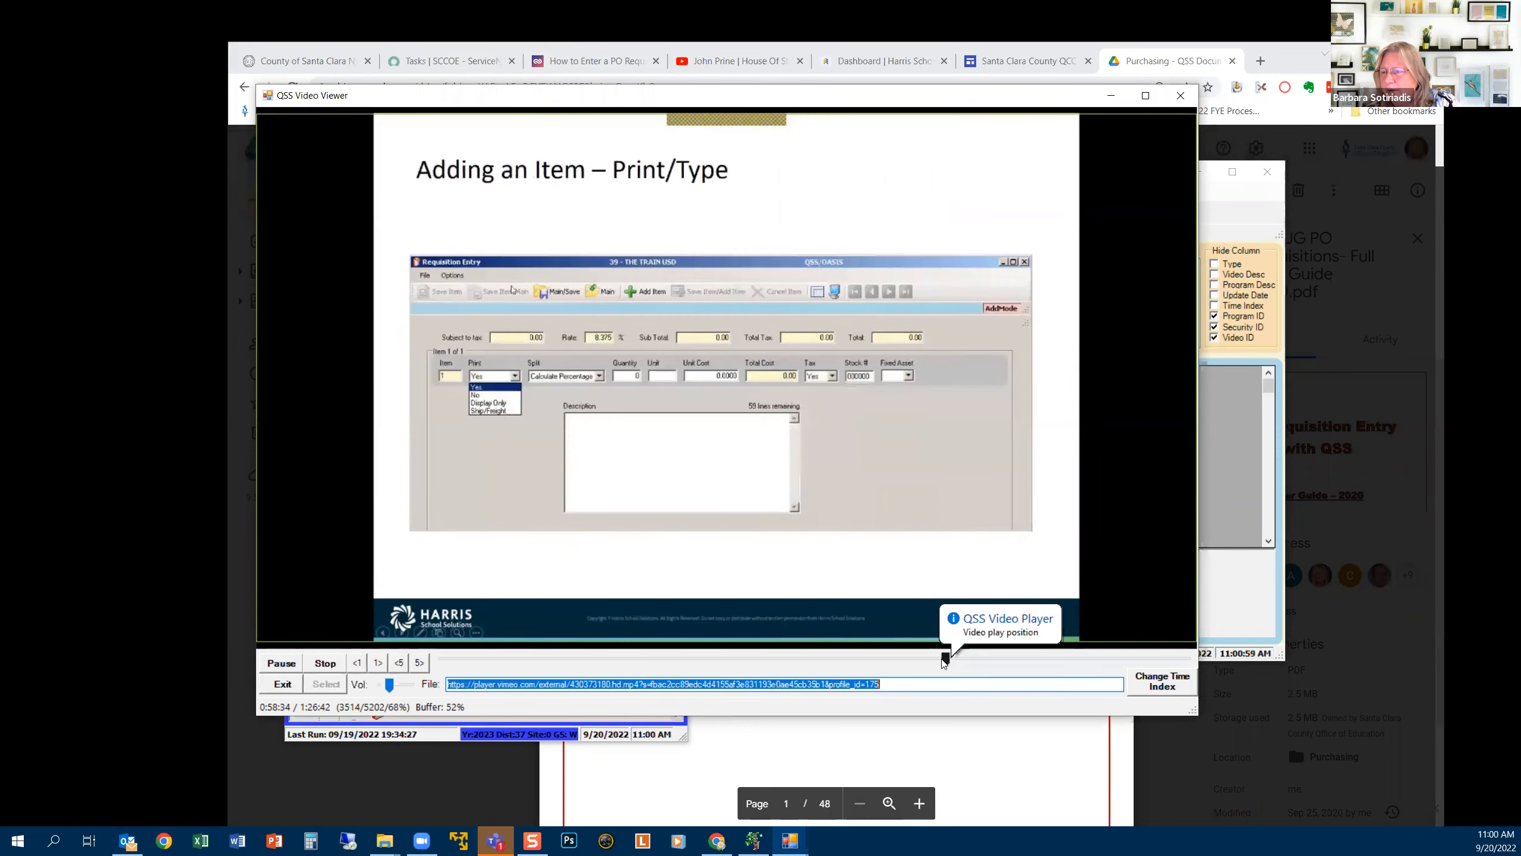
{"action": "left_click", "coordinate": [881, 657]}
{"action": "mouse_move", "coordinate": [882, 657]}
{"action": "left_mouse_down"}
{"action": "mouse_move", "coordinate": [844, 659]}
{"action": "mouse_move", "coordinate": [926, 656]}
{"action": "mouse_move", "coordinate": [891, 657]}
{"action": "left_mouse_up"}
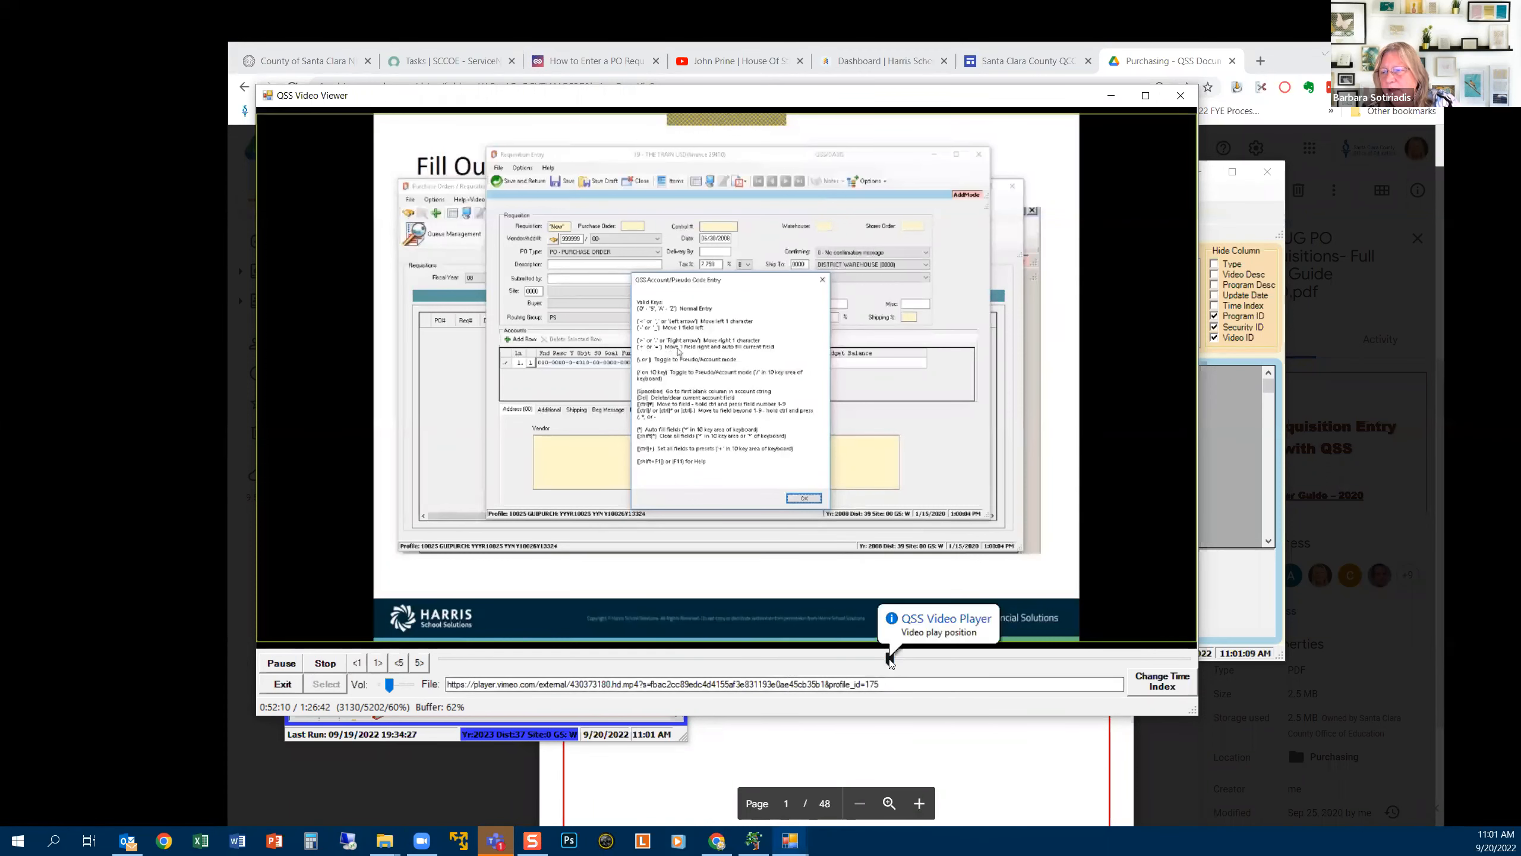
{"action": "left_click", "coordinate": [841, 657]}
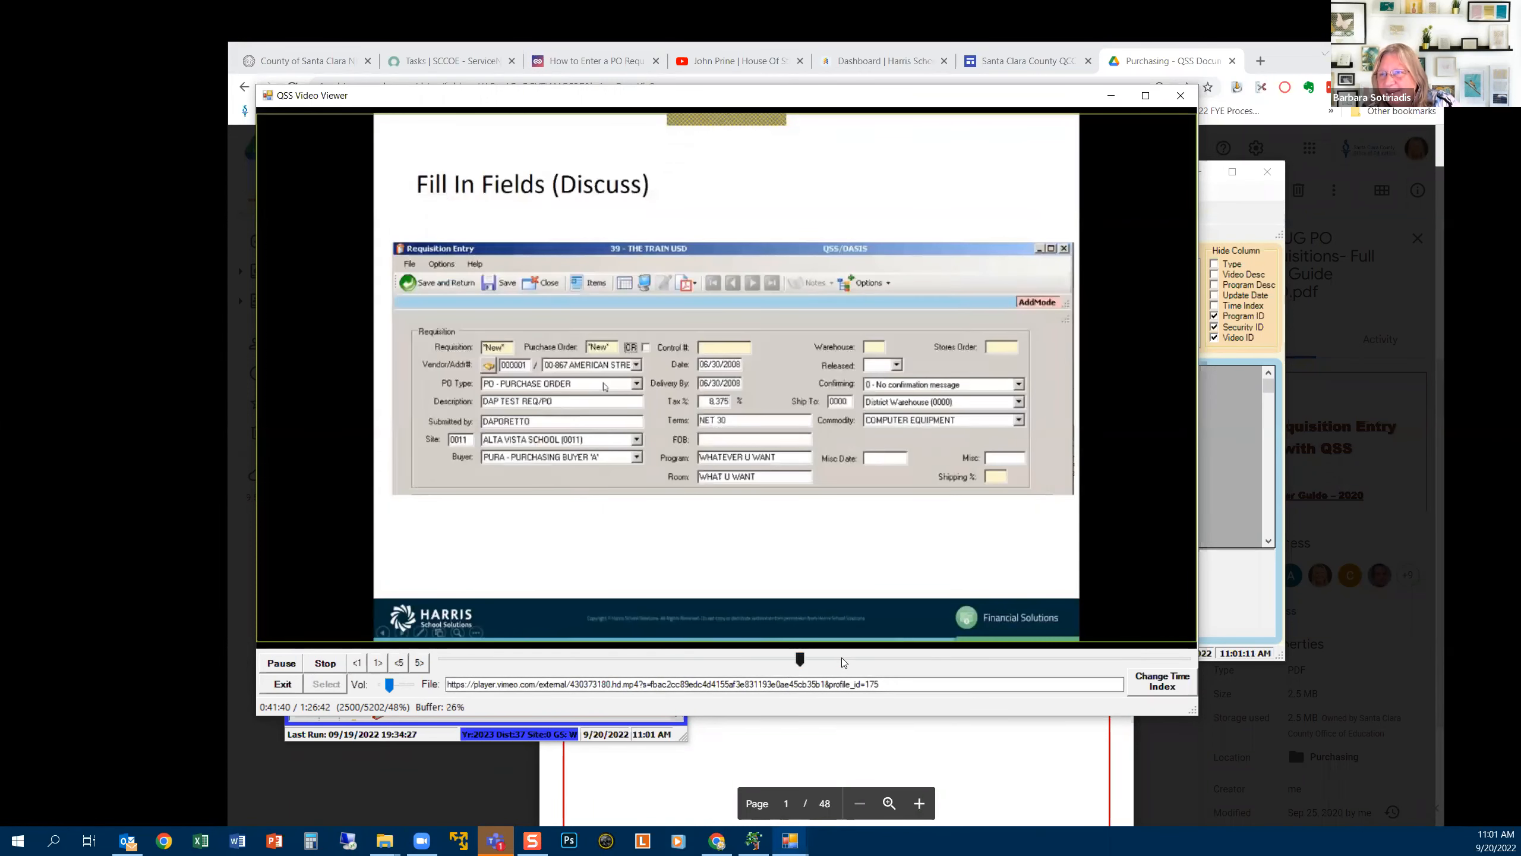